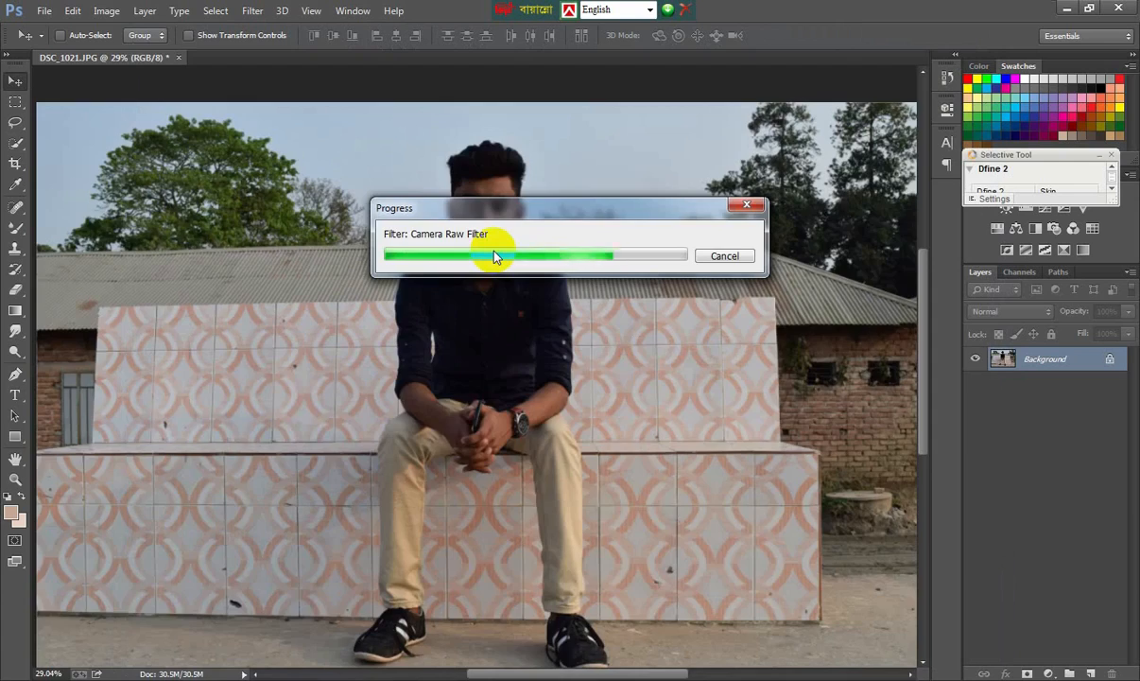
Trace a closed Pen path around the seated man, following the edges of his trousers, laces and shoes closely.
{"action": "scroll", "coordinate": [493, 255], "scroll_direction": "down", "scroll_amount": 1}
{"action": "scroll", "coordinate": [467, 169], "scroll_direction": "up", "scroll_amount": 5}
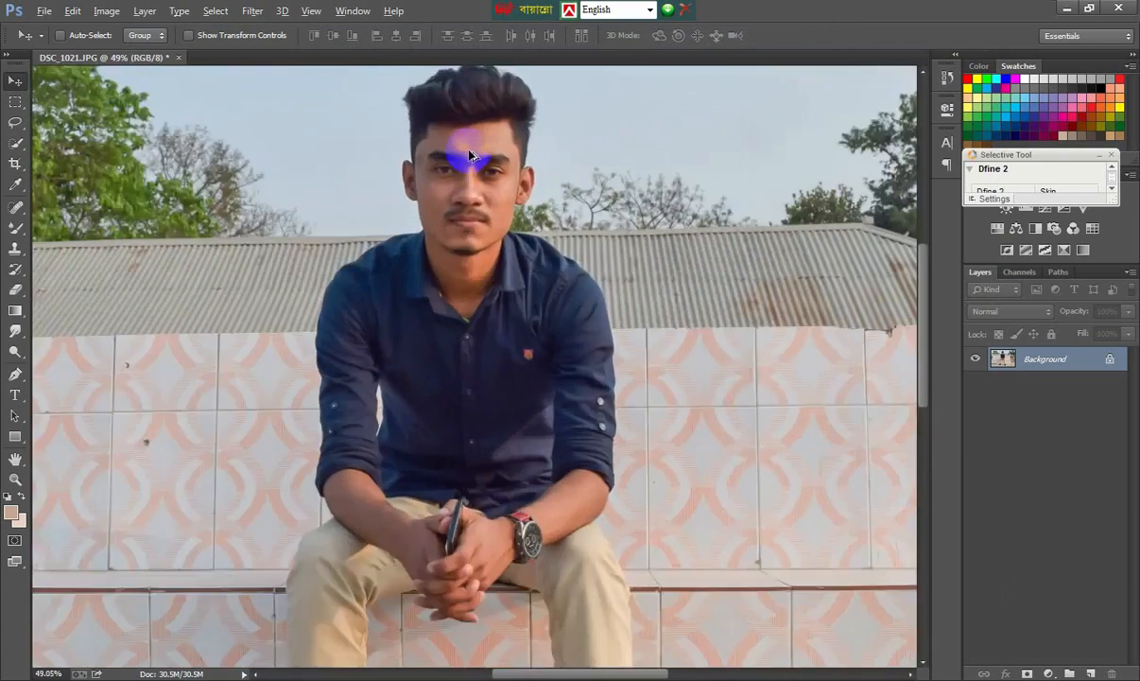
{"action": "scroll", "coordinate": [467, 168], "scroll_direction": "down", "scroll_amount": 3}
{"action": "left_click", "coordinate": [15, 375]}
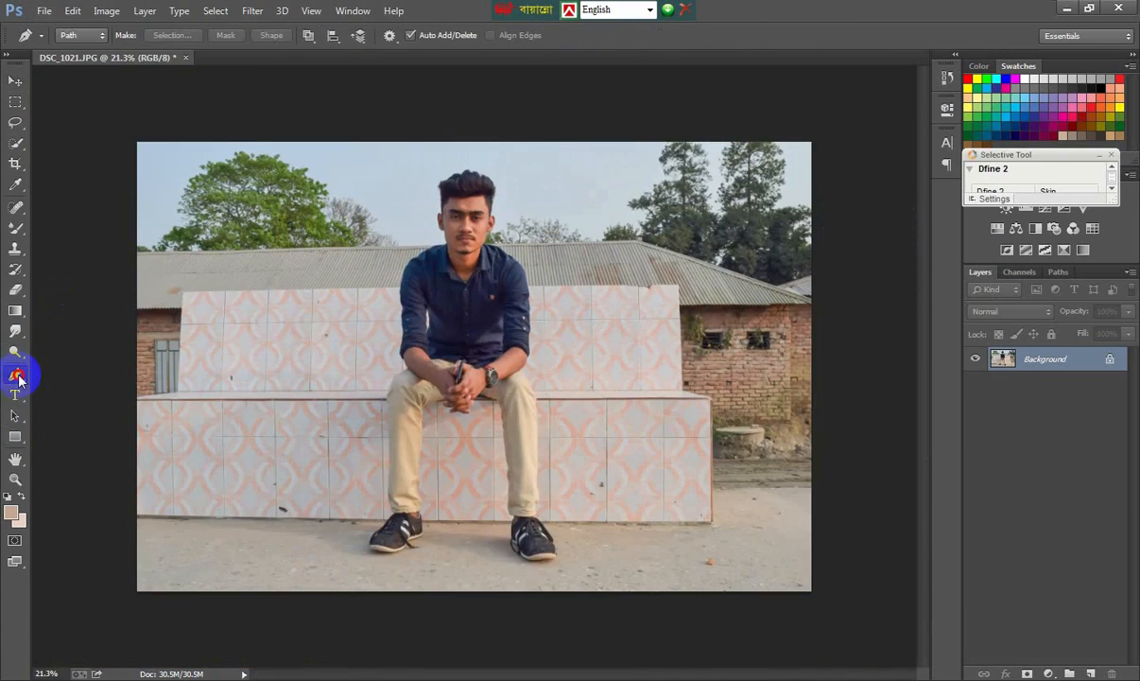
{"action": "scroll", "coordinate": [533, 545], "scroll_direction": "up", "scroll_amount": 10}
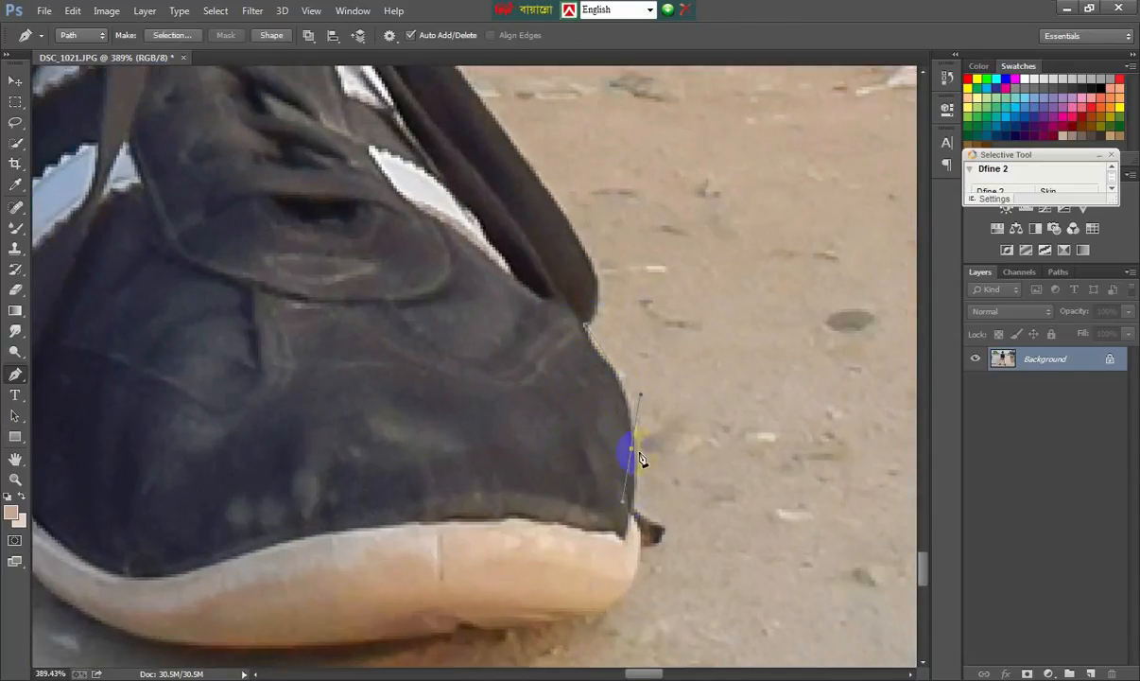
{"action": "scroll", "coordinate": [633, 453], "scroll_direction": "down", "scroll_amount": 3}
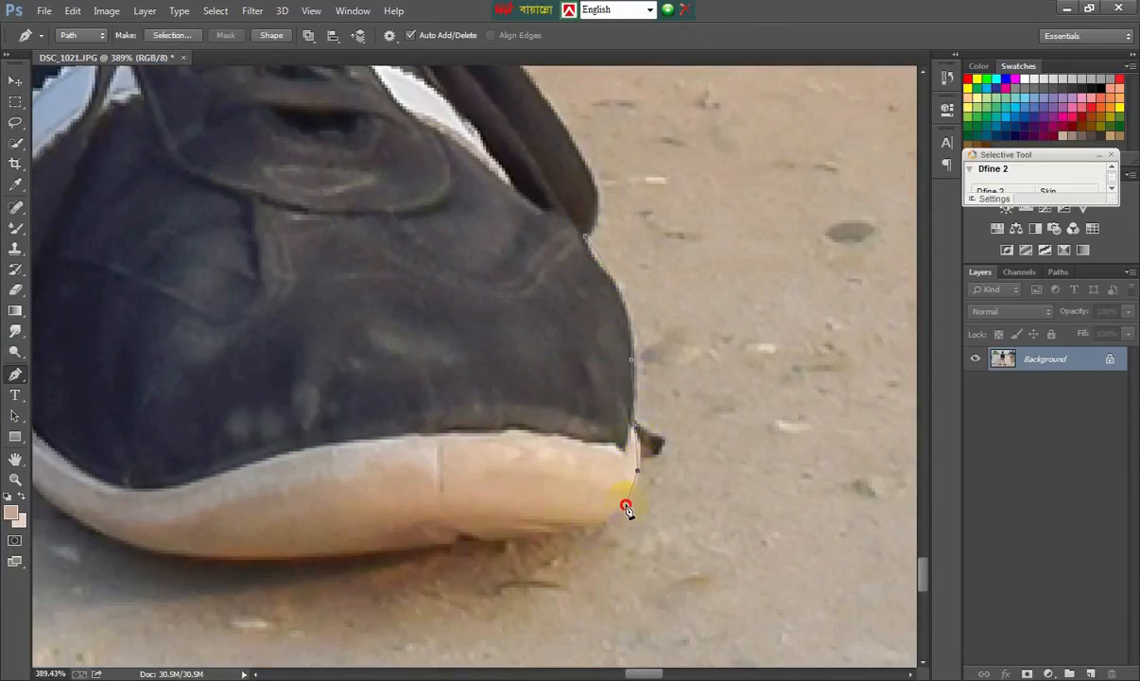
{"action": "left_click", "coordinate": [381, 553]}
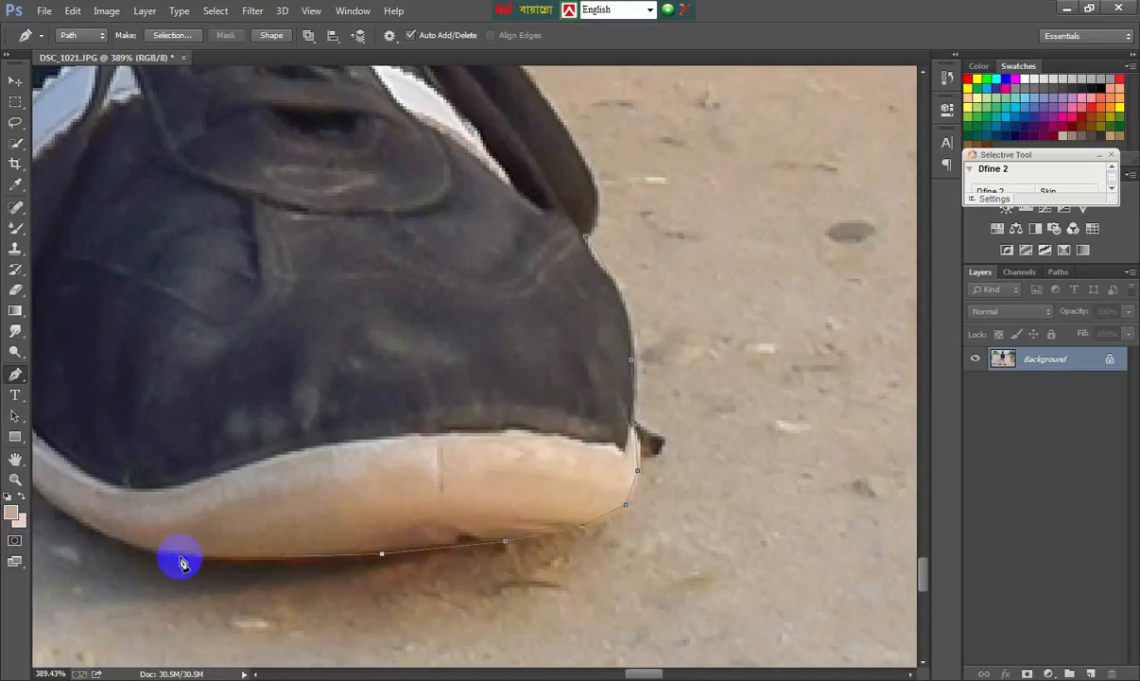
{"action": "left_click_drag", "start_coordinate": [112, 544], "coordinate": [576, 595]}
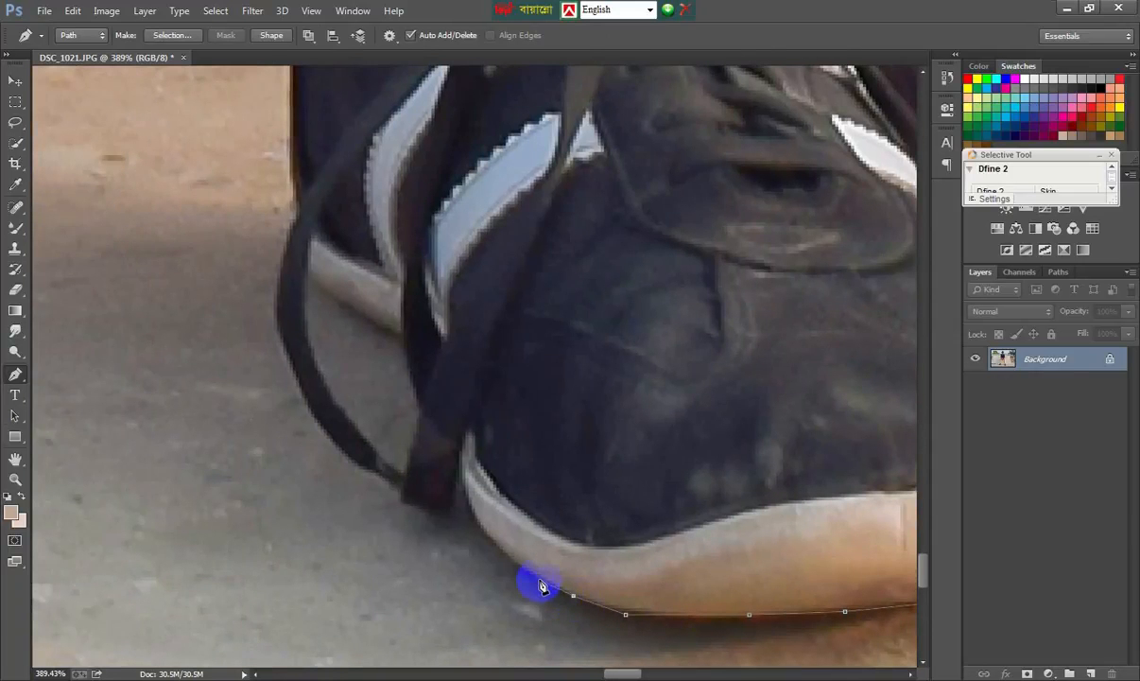
{"action": "left_click", "coordinate": [466, 486]}
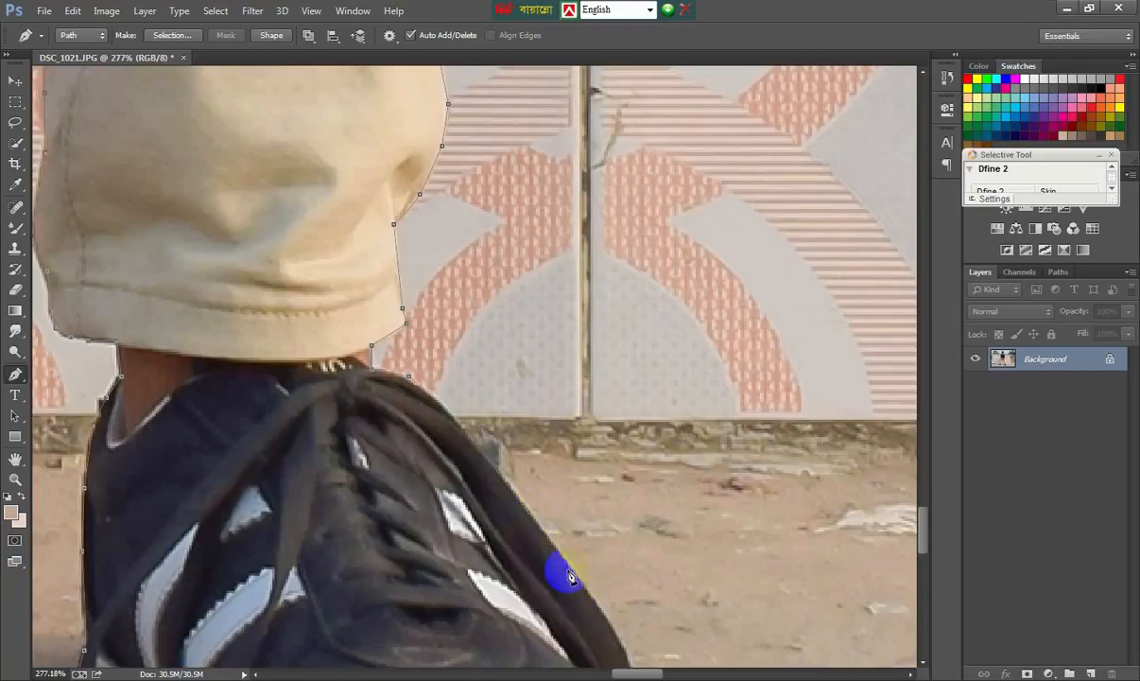
{"action": "left_click_drag", "start_coordinate": [587, 593], "coordinate": [402, 275]}
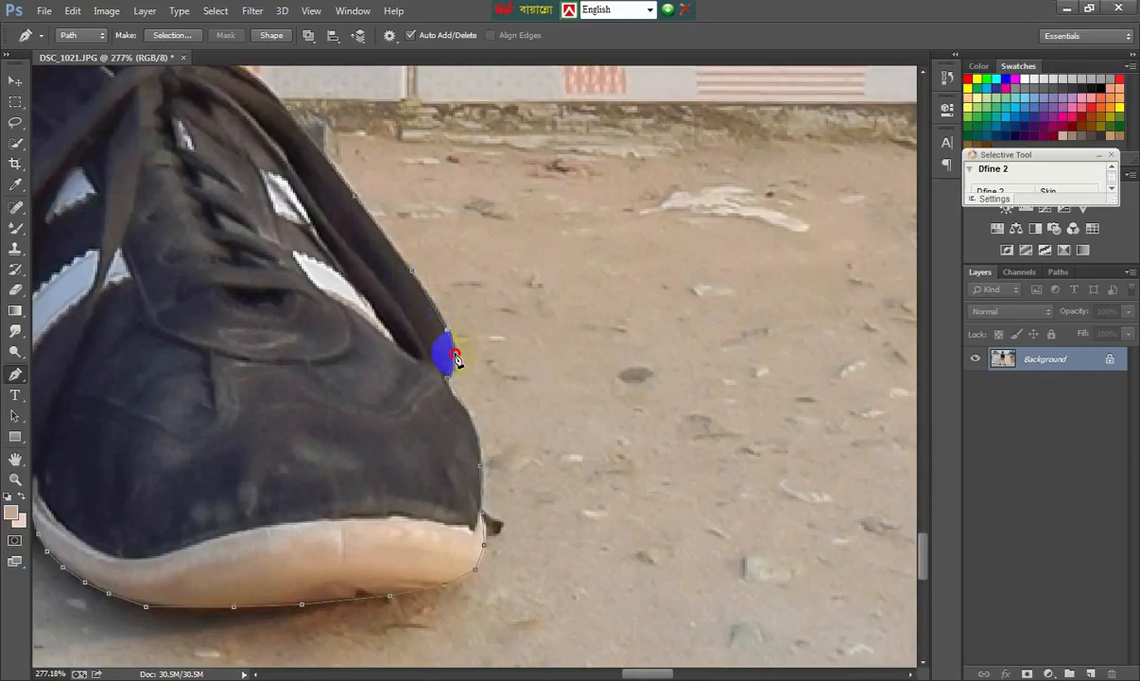
{"action": "scroll", "coordinate": [412, 352], "scroll_direction": "down", "scroll_amount": 15}
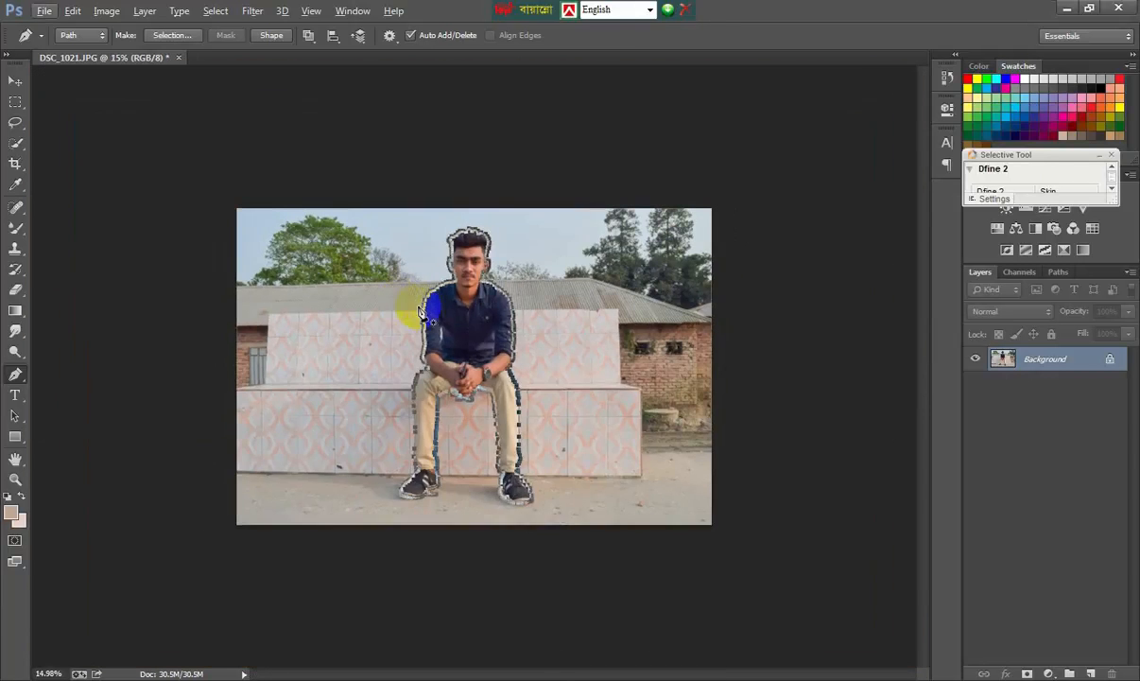
Convert the pen path around the man into a selection and add it as a layer mask hiding the background.
{"action": "scroll", "coordinate": [426, 309], "scroll_direction": "up", "scroll_amount": 4}
{"action": "right_click", "coordinate": [470, 316]}
{"action": "left_click", "coordinate": [518, 365]}
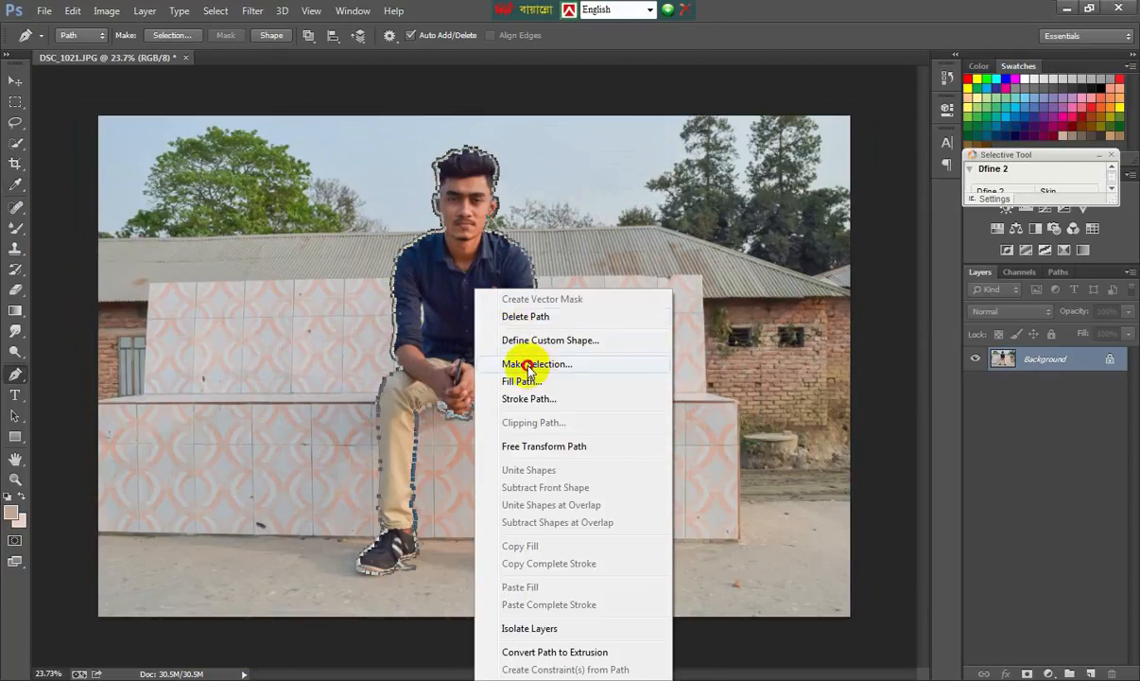
{"action": "left_click", "coordinate": [504, 364]}
{"action": "left_click", "coordinate": [650, 202]}
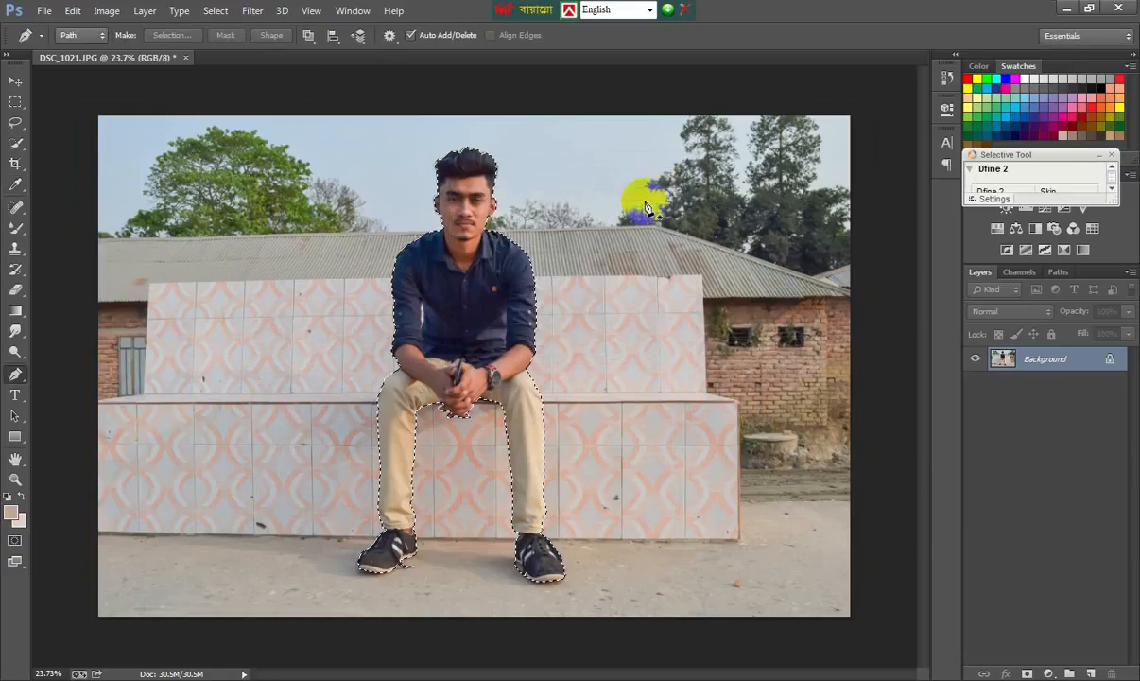
{"action": "left_click", "coordinate": [1027, 672]}
Open Refine Mask for the man's layer mask and brush along the hair edges with a size 18 refine radius brush.
{"action": "scroll", "coordinate": [471, 161], "scroll_direction": "up", "scroll_amount": 5}
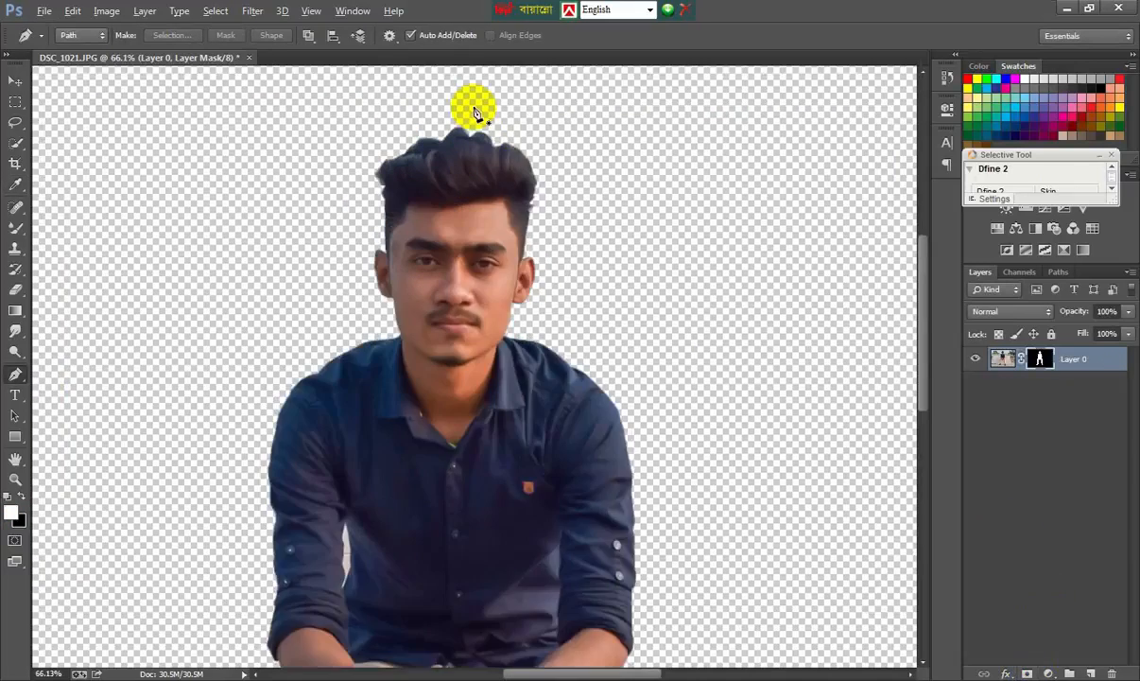
{"action": "scroll", "coordinate": [475, 112], "scroll_direction": "up", "scroll_amount": 3}
{"action": "right_click", "coordinate": [1040, 358]}
{"action": "left_click", "coordinate": [995, 499]}
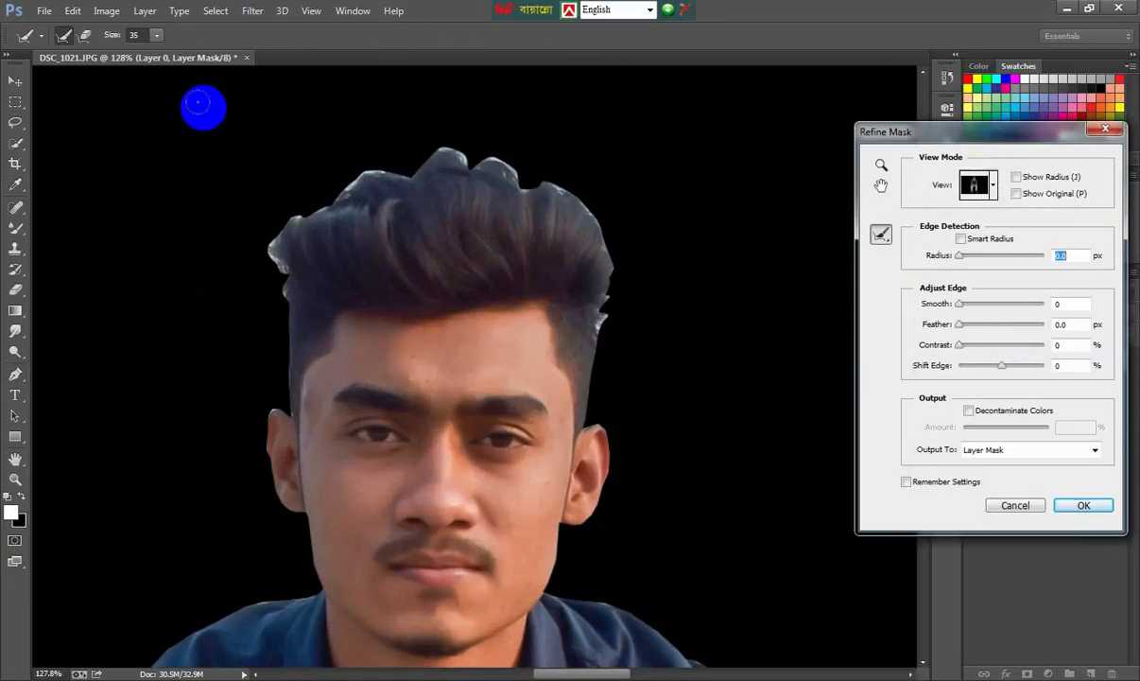
{"action": "left_click", "coordinate": [156, 35]}
{"action": "mouse_move", "coordinate": [304, 402]}
{"action": "left_mouse_down"}
{"action": "mouse_move", "coordinate": [287, 287]}
{"action": "mouse_move", "coordinate": [326, 194]}
{"action": "mouse_move", "coordinate": [437, 167]}
{"action": "left_mouse_up"}
{"action": "mouse_move", "coordinate": [532, 186]}
{"action": "left_mouse_down"}
{"action": "mouse_move", "coordinate": [608, 269]}
{"action": "mouse_move", "coordinate": [609, 325]}
{"action": "mouse_move", "coordinate": [602, 295]}
{"action": "mouse_move", "coordinate": [553, 231]}
{"action": "mouse_move", "coordinate": [434, 170]}
{"action": "left_mouse_up"}
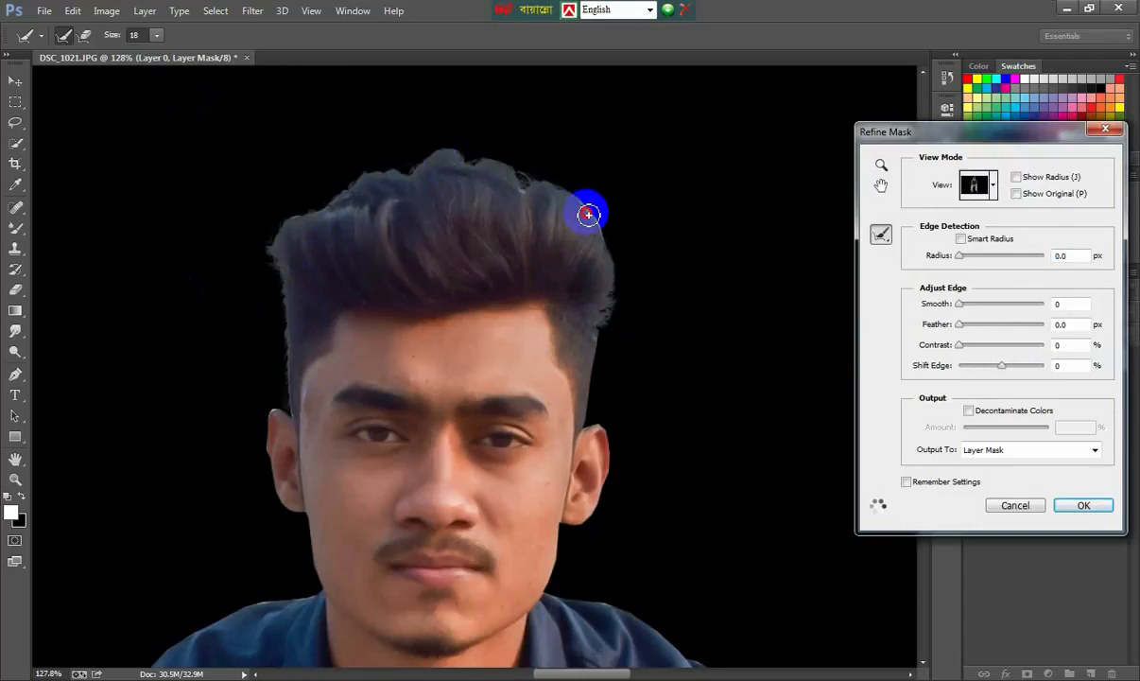
{"action": "left_click_drag", "start_coordinate": [584, 210], "coordinate": [567, 196]}
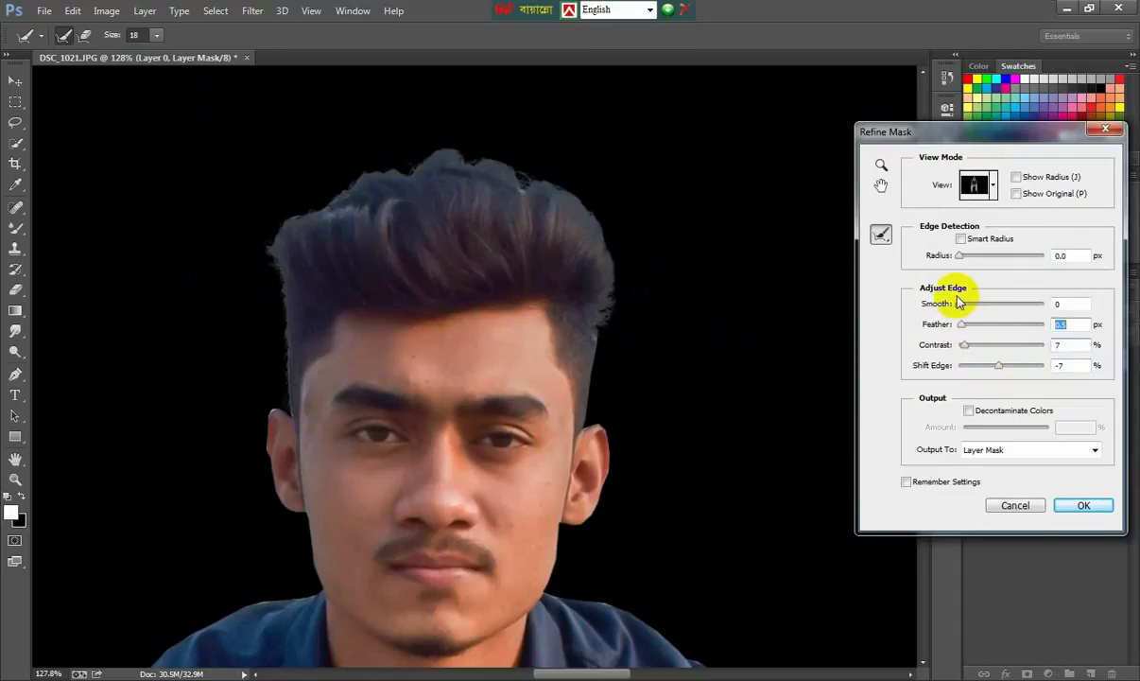
Set radius 0.5 px, smooth 5, feather 0.5 px, contrast 7% and shift edge -7%, and apply the mask refinement.
{"action": "key", "text": "shift+Tab"}
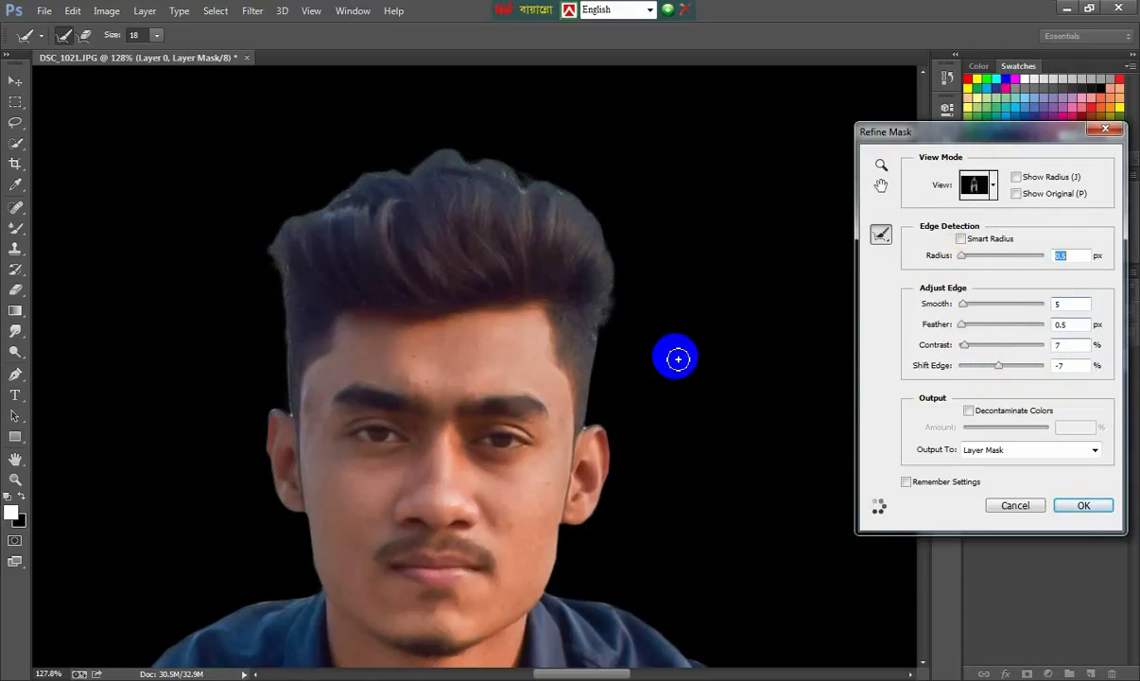
{"action": "left_click", "coordinate": [1084, 507]}
{"action": "key", "text": "p"}
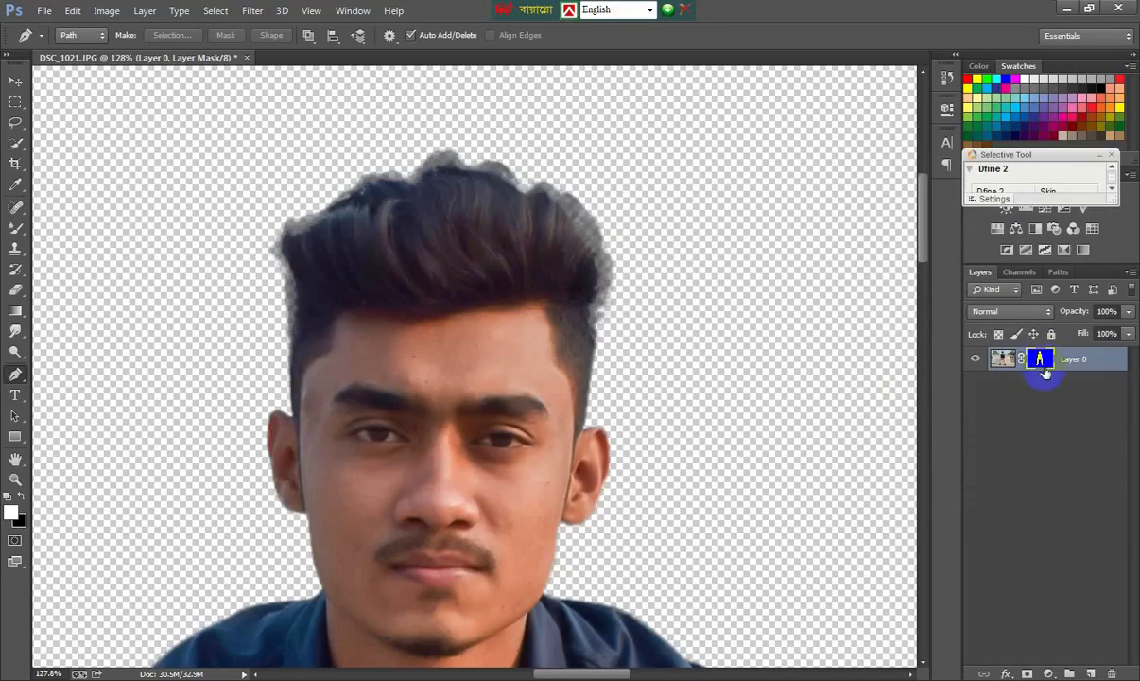
Load the layer mask as a selection, restore the faded hair edges on the mask with the Eraser, and deselect.
{"action": "left_click", "coordinate": [1045, 372], "text": "ctrl"}
{"action": "left_click", "coordinate": [16, 289]}
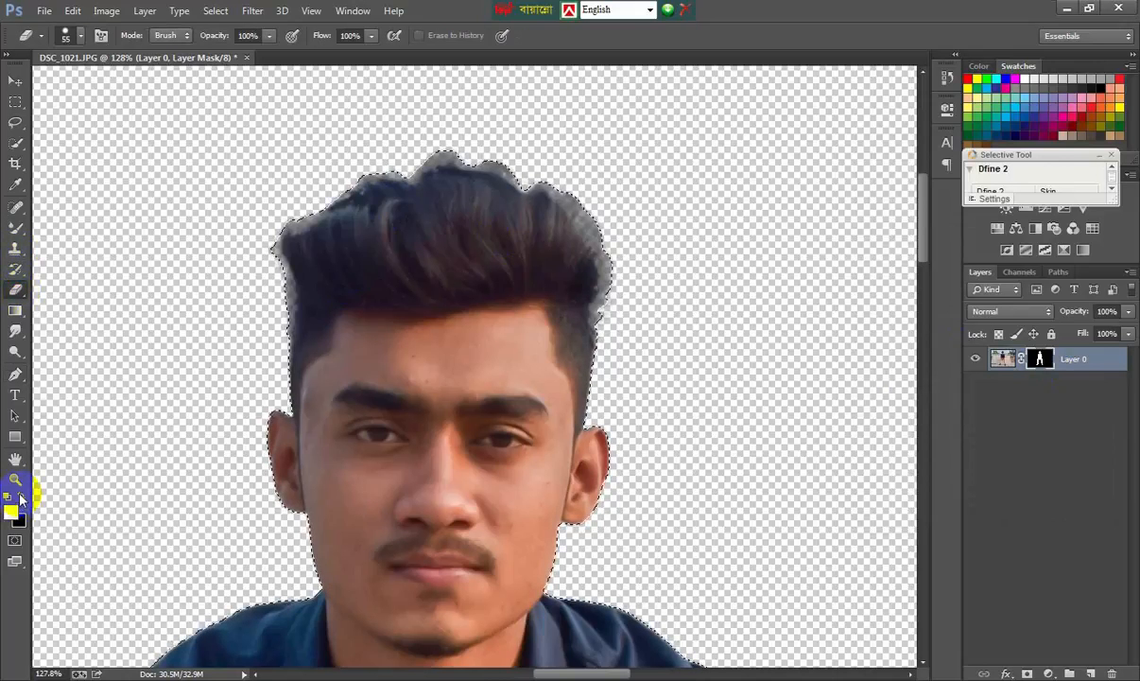
{"action": "left_click", "coordinate": [19, 497]}
{"action": "mouse_move", "coordinate": [284, 248]}
{"action": "left_mouse_down"}
{"action": "mouse_move", "coordinate": [293, 295]}
{"action": "mouse_move", "coordinate": [383, 181]}
{"action": "mouse_move", "coordinate": [516, 194]}
{"action": "mouse_move", "coordinate": [572, 245]}
{"action": "mouse_move", "coordinate": [569, 280]}
{"action": "mouse_move", "coordinate": [523, 194]}
{"action": "mouse_move", "coordinate": [362, 241]}
{"action": "mouse_move", "coordinate": [287, 275]}
{"action": "left_mouse_up"}
{"action": "key", "text": "ctrl+d"}
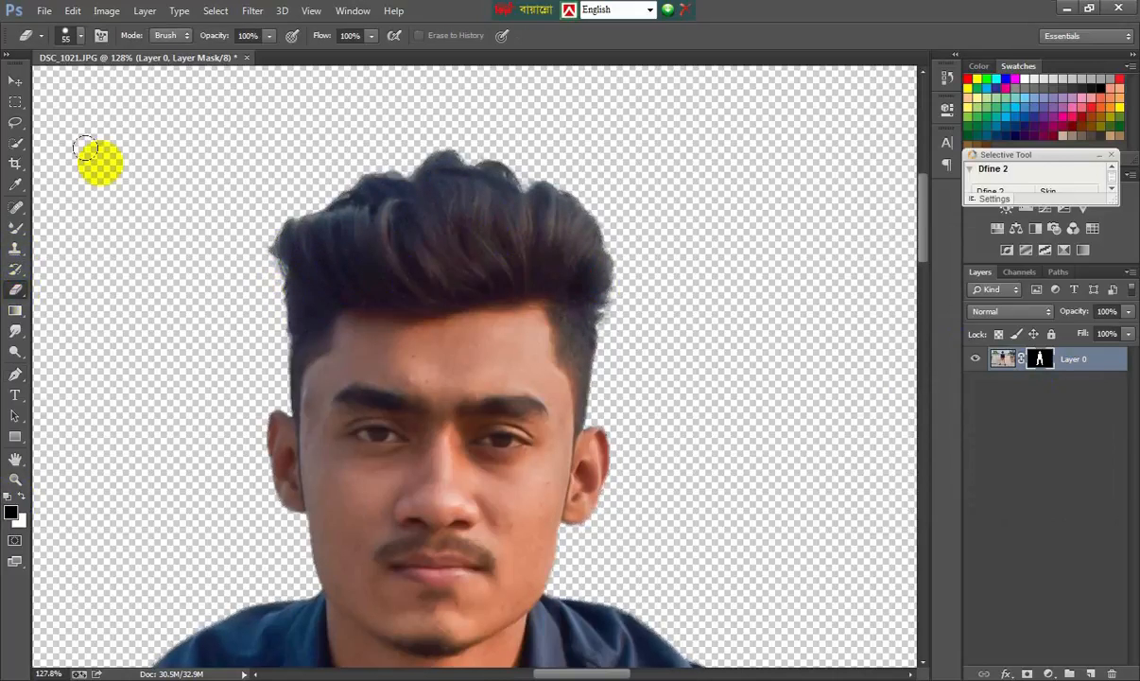
{"action": "key", "text": "v"}
{"action": "key", "text": "ctrl+0"}
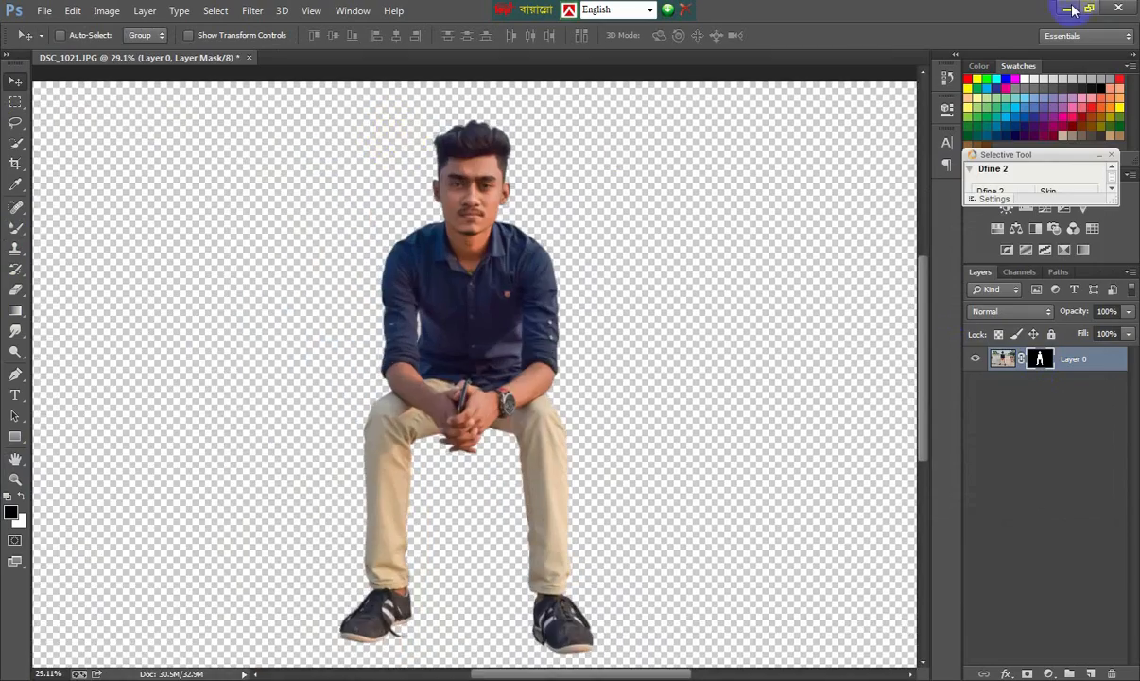
Open the restaurant shopfront photo from New folder inside the sss folder as a separate document in Photoshop.
{"action": "left_click", "coordinate": [1069, 7]}
{"action": "double_click", "coordinate": [87, 25]}
{"action": "left_click", "coordinate": [179, 121]}
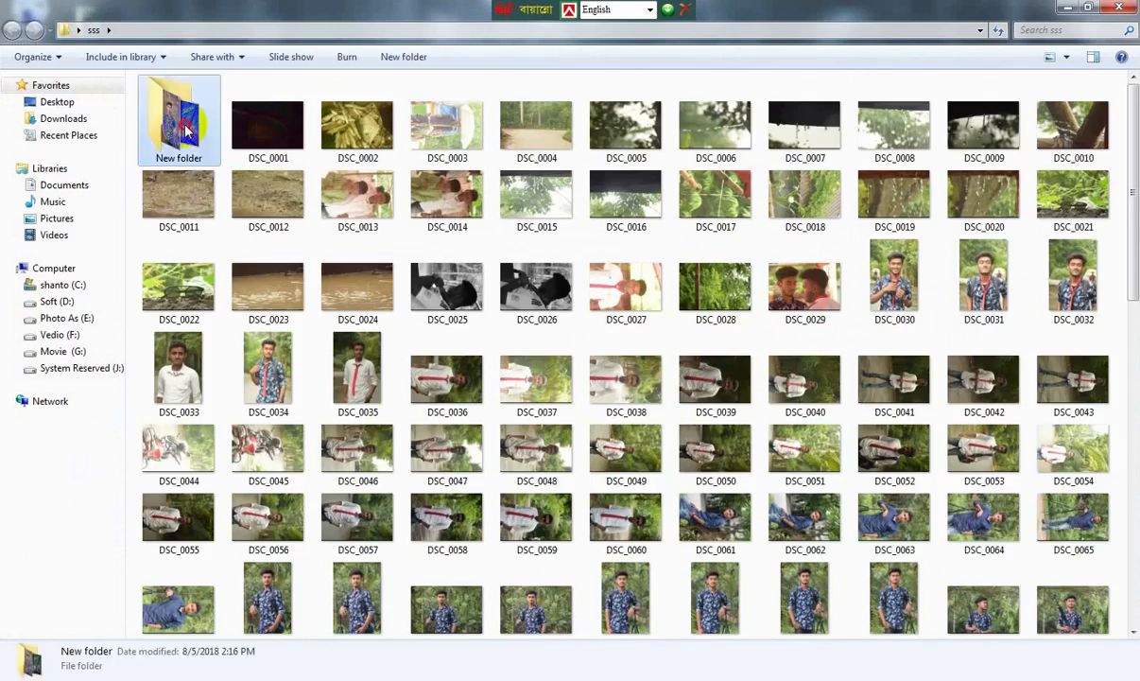
{"action": "double_click", "coordinate": [185, 125]}
{"action": "left_click_drag", "start_coordinate": [605, 348], "coordinate": [413, 86]}
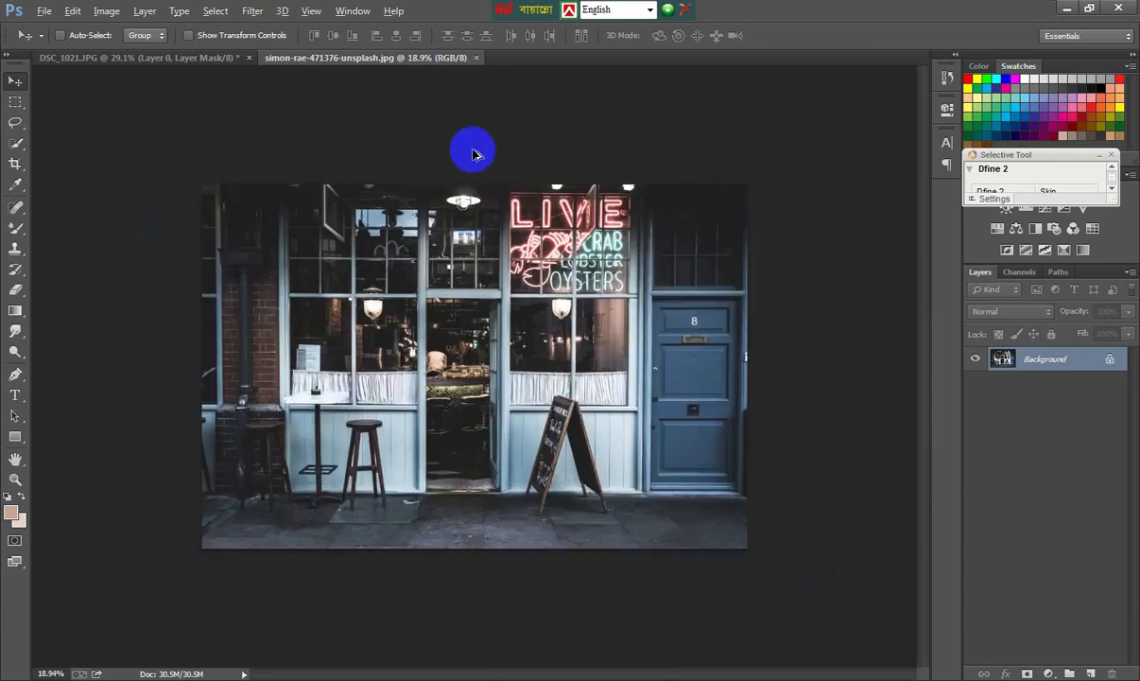
{"action": "scroll", "coordinate": [473, 151], "scroll_direction": "up", "scroll_amount": 3}
{"action": "scroll", "coordinate": [452, 153], "scroll_direction": "down", "scroll_amount": 1}
{"action": "scroll", "coordinate": [372, 487], "scroll_direction": "up", "scroll_amount": 4}
{"action": "scroll", "coordinate": [210, 376], "scroll_direction": "up", "scroll_amount": 3}
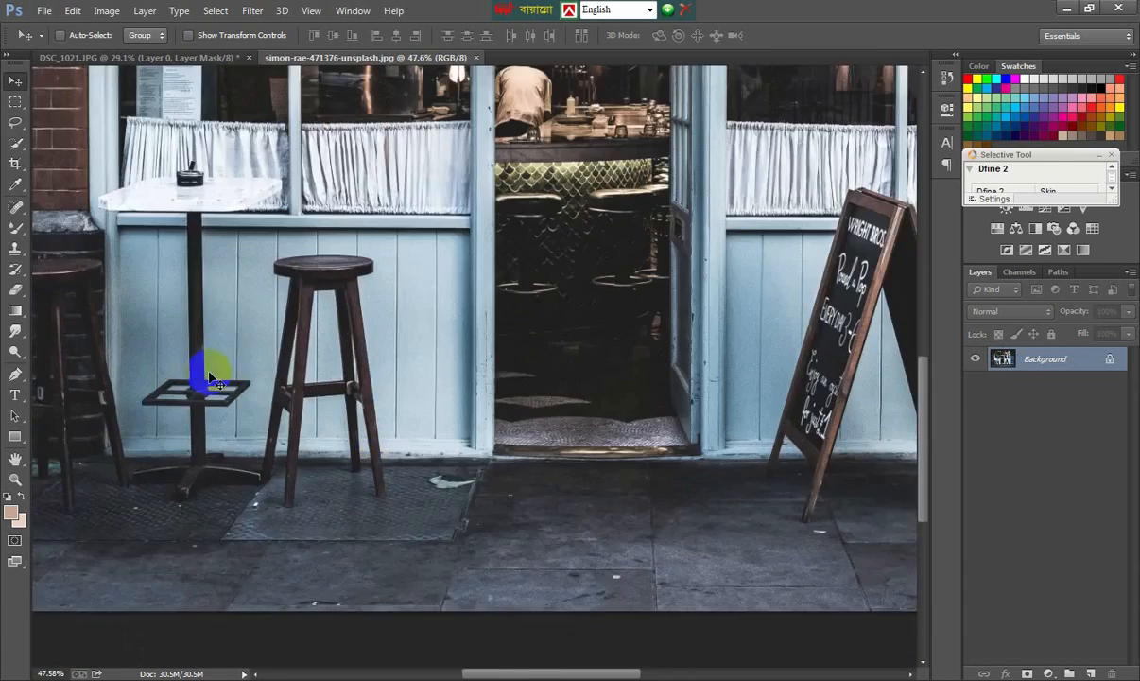
Save the cut-out man document DSC_1021 as a PNG file.
{"action": "left_click", "coordinate": [69, 59]}
{"action": "left_click", "coordinate": [42, 11]}
{"action": "left_click", "coordinate": [77, 179]}
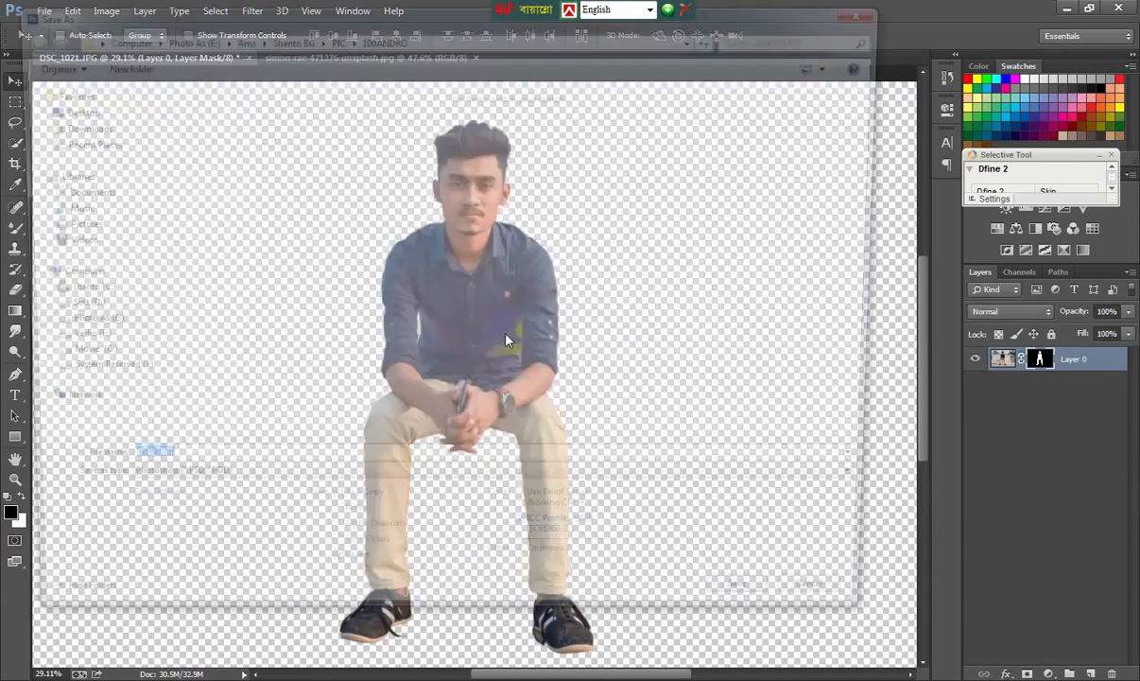
{"action": "left_click", "coordinate": [190, 489]}
{"action": "left_click", "coordinate": [141, 404]}
{"action": "left_click", "coordinate": [785, 615]}
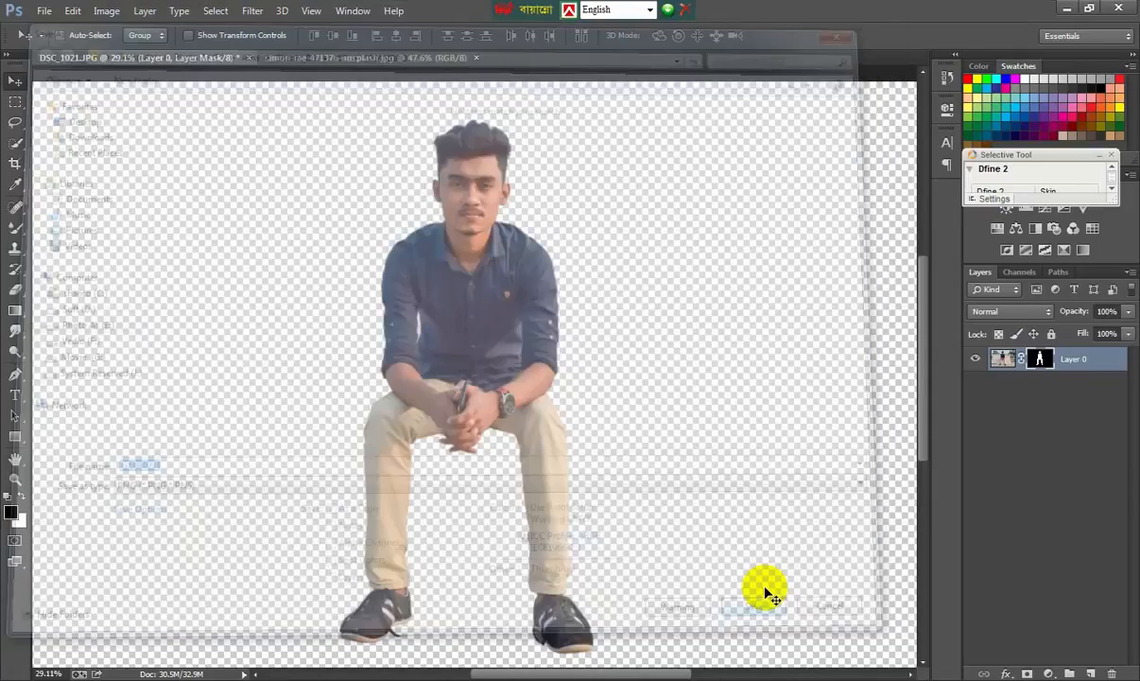
{"action": "left_click", "coordinate": [619, 214]}
Select the wooden stool beside the white table in the shopfront photo with a rectangular marquee.
{"action": "left_click", "coordinate": [394, 59]}
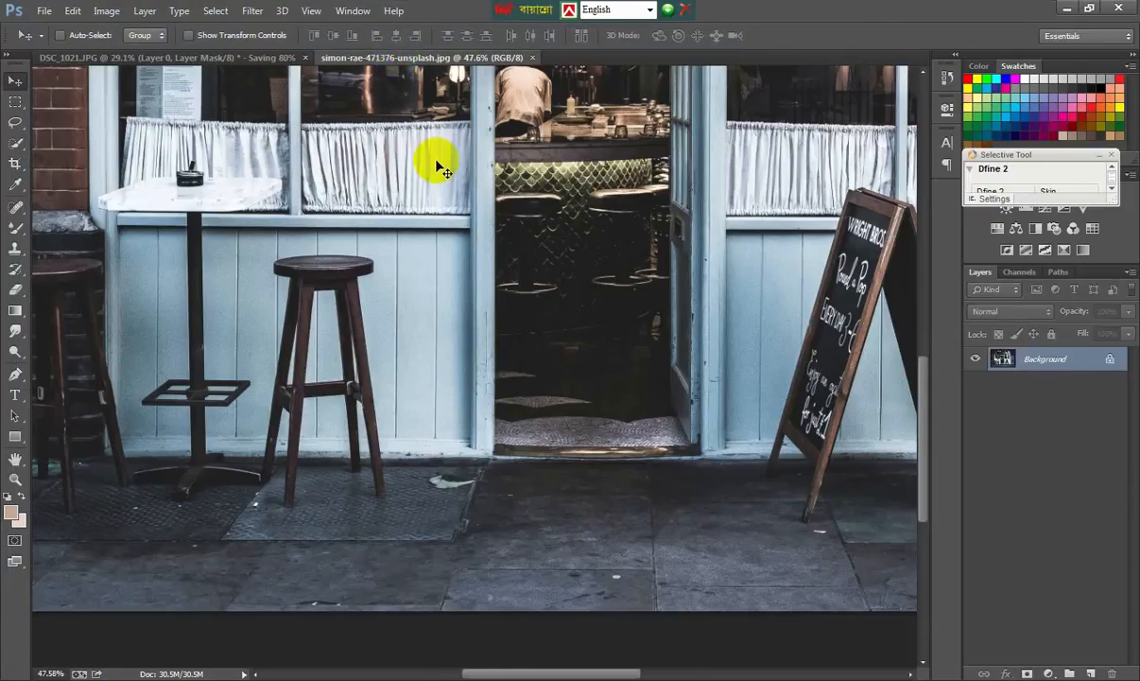
{"action": "left_click", "coordinate": [15, 102]}
{"action": "left_click_drag", "start_coordinate": [236, 239], "coordinate": [406, 502]}
{"action": "scroll", "coordinate": [420, 446], "scroll_direction": "down", "scroll_amount": 4}
{"action": "scroll", "coordinate": [357, 438], "scroll_direction": "up", "scroll_amount": 2}
{"action": "left_click_drag", "start_coordinate": [372, 439], "coordinate": [380, 442]}
{"action": "scroll", "coordinate": [380, 441], "scroll_direction": "down", "scroll_amount": 2}
Copy the selected stool, paste it as a new layer, and move the copy in front of the blue door.
{"action": "key", "text": "v"}
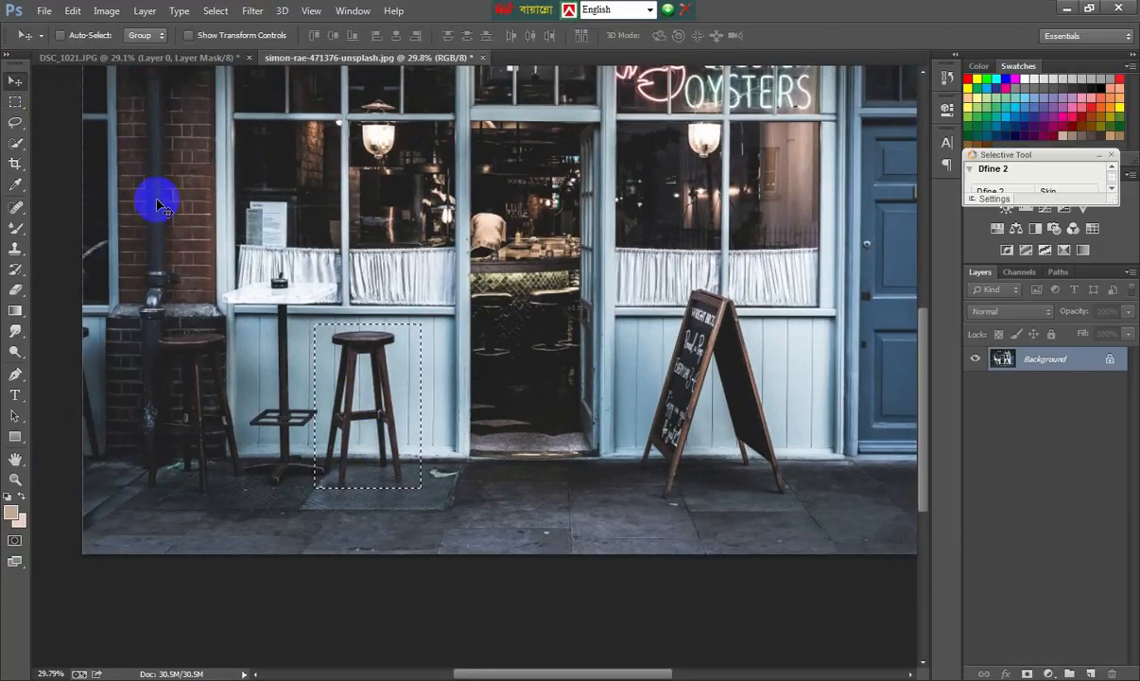
{"action": "left_click", "coordinate": [80, 10]}
{"action": "left_click", "coordinate": [87, 118]}
{"action": "left_click", "coordinate": [72, 10]}
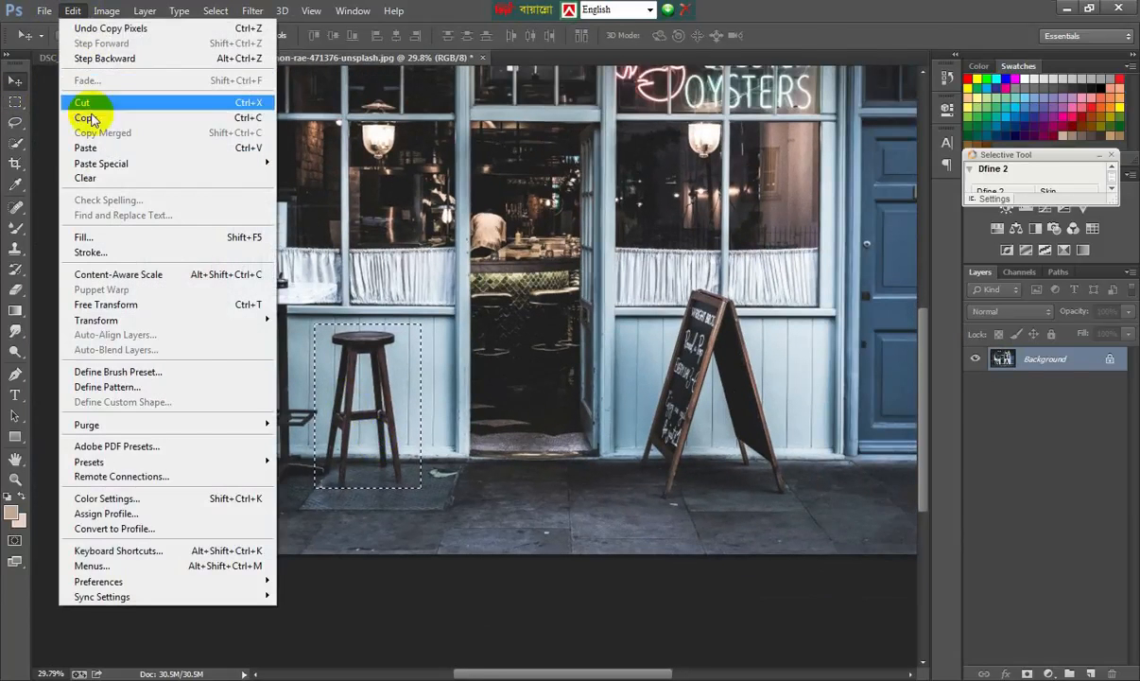
{"action": "left_click", "coordinate": [93, 146]}
{"action": "left_click_drag", "start_coordinate": [372, 395], "coordinate": [841, 393]}
{"action": "scroll", "coordinate": [487, 360], "scroll_direction": "down", "scroll_amount": 4}
{"action": "scroll", "coordinate": [612, 481], "scroll_direction": "up", "scroll_amount": 5}
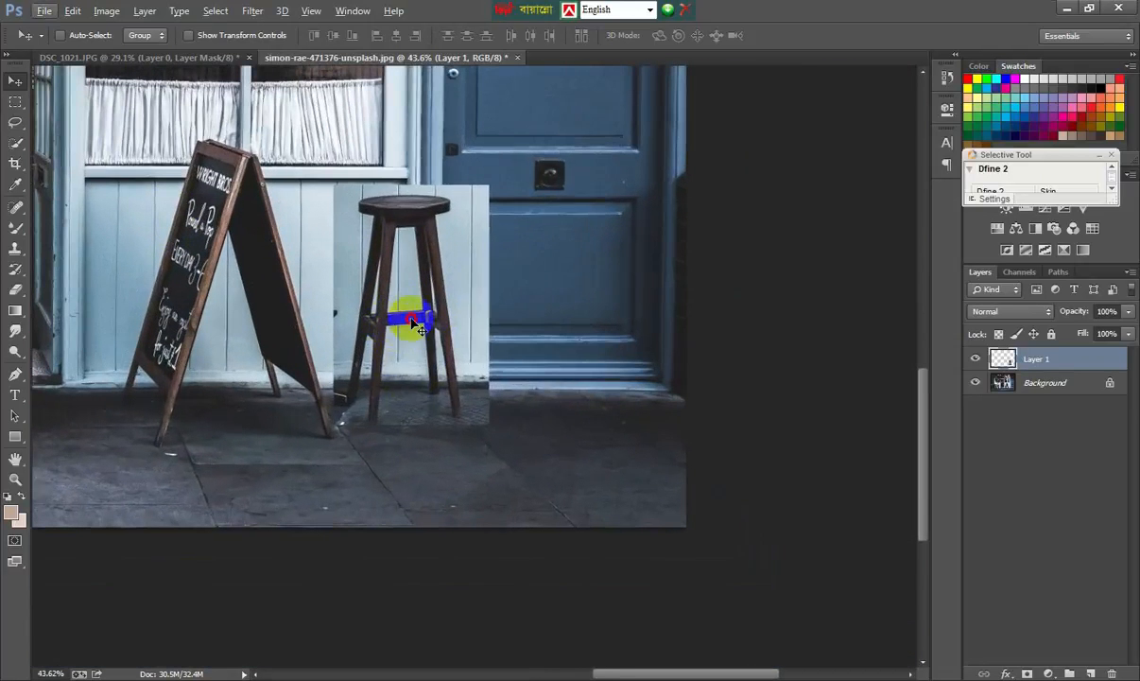
{"action": "left_click_drag", "start_coordinate": [416, 325], "coordinate": [500, 325]}
Scale the pasted stool to about 119% and reposition it on the pavement before the blue door.
{"action": "key", "text": "ctrl+t"}
{"action": "left_click_drag", "start_coordinate": [573, 420], "coordinate": [598, 435]}
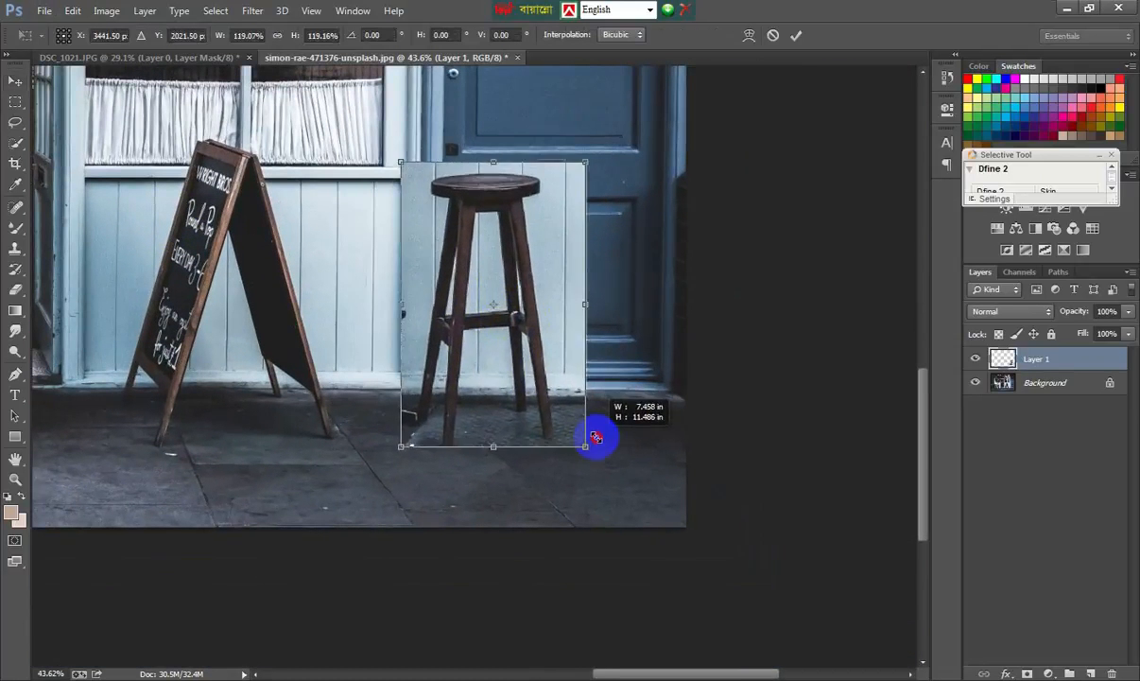
{"action": "left_click_drag", "start_coordinate": [533, 381], "coordinate": [580, 360]}
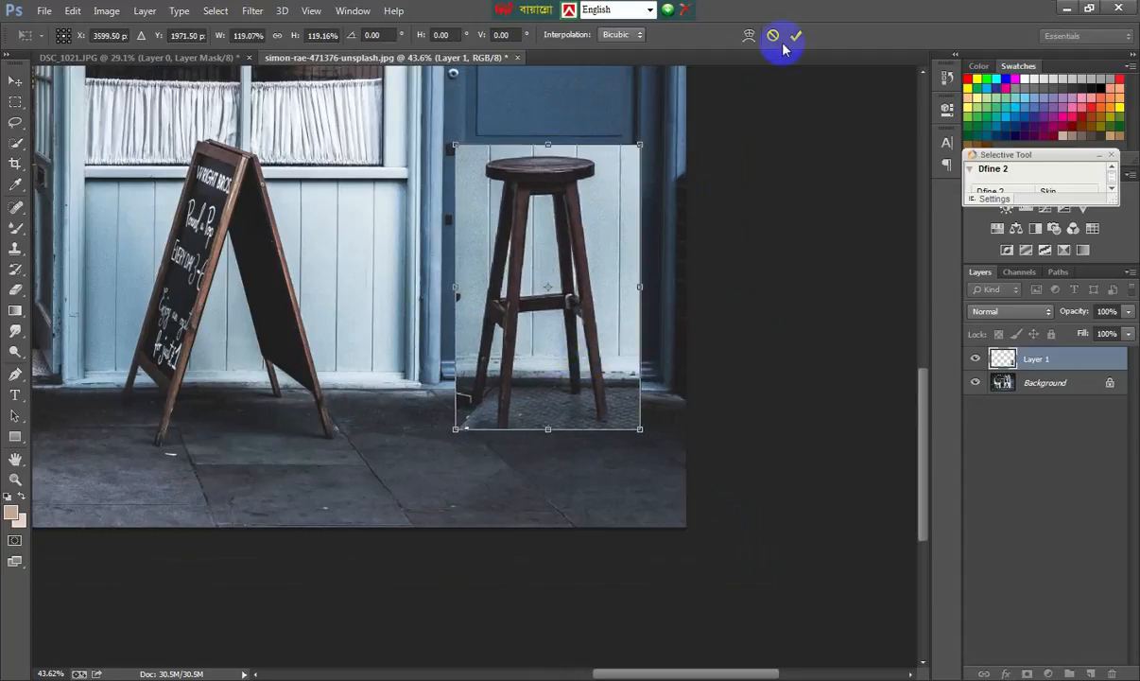
{"action": "left_click", "coordinate": [796, 35]}
{"action": "mouse_move", "coordinate": [620, 257]}
{"action": "left_mouse_down"}
{"action": "mouse_move", "coordinate": [613, 250]}
{"action": "mouse_move", "coordinate": [626, 254]}
{"action": "left_mouse_up"}
{"action": "left_click_drag", "start_coordinate": [653, 293], "coordinate": [637, 288]}
{"action": "left_click", "coordinate": [1011, 274]}
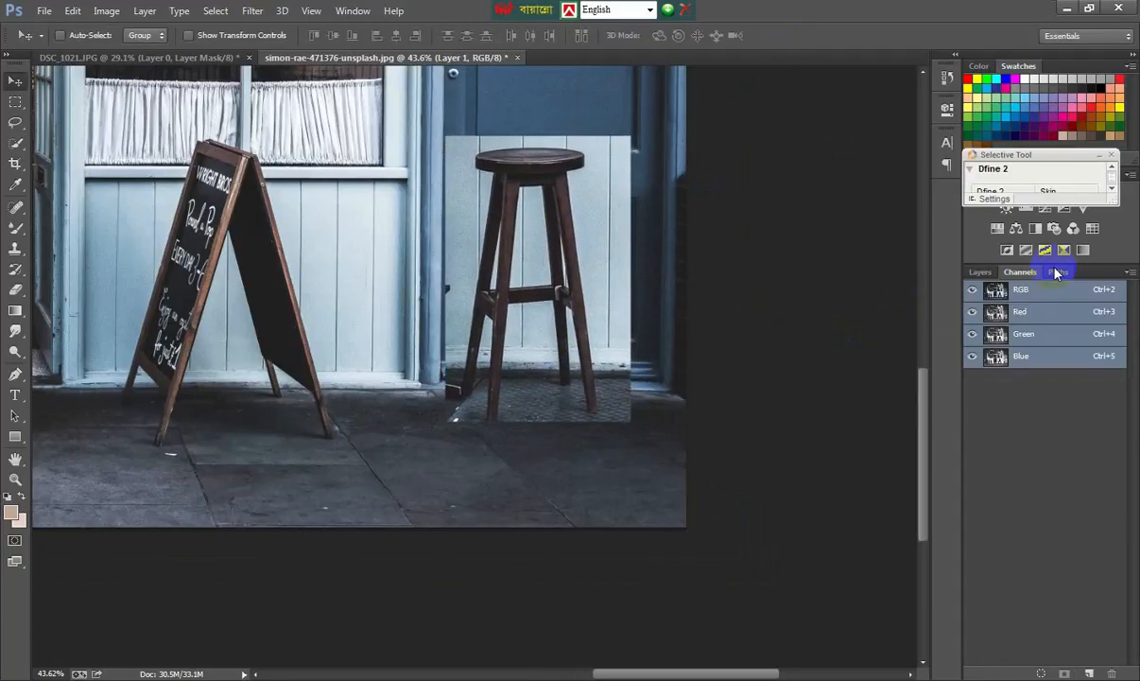
{"action": "left_click", "coordinate": [1008, 337]}
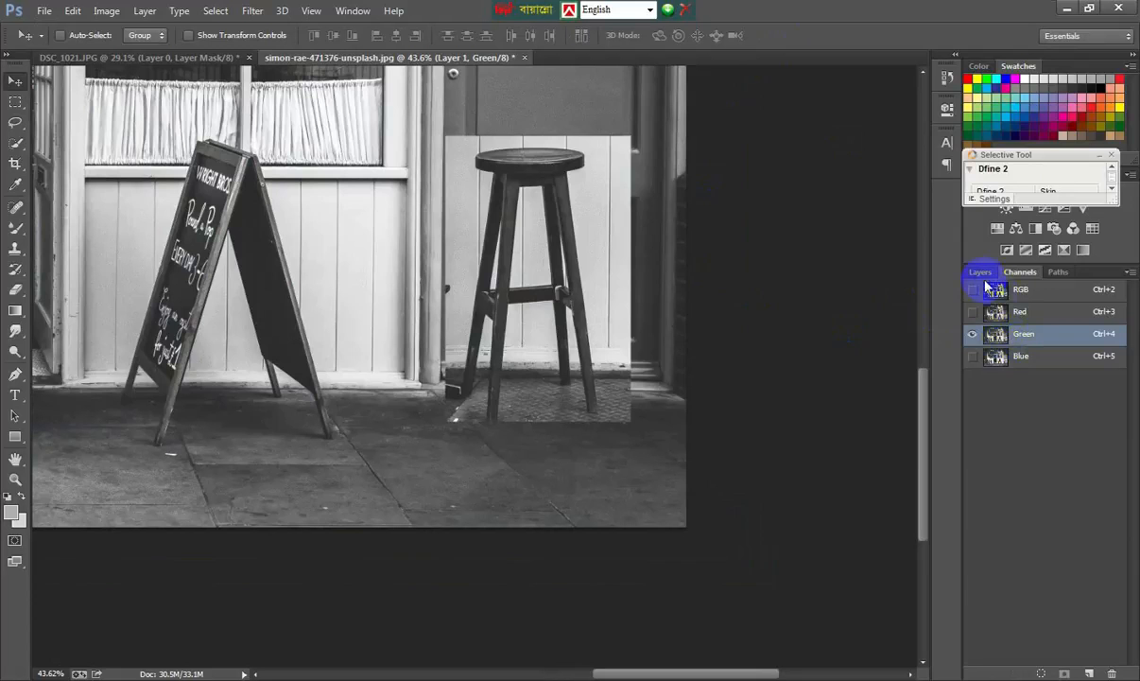
{"action": "key", "text": "ctrl+z"}
{"action": "left_click", "coordinate": [1019, 294]}
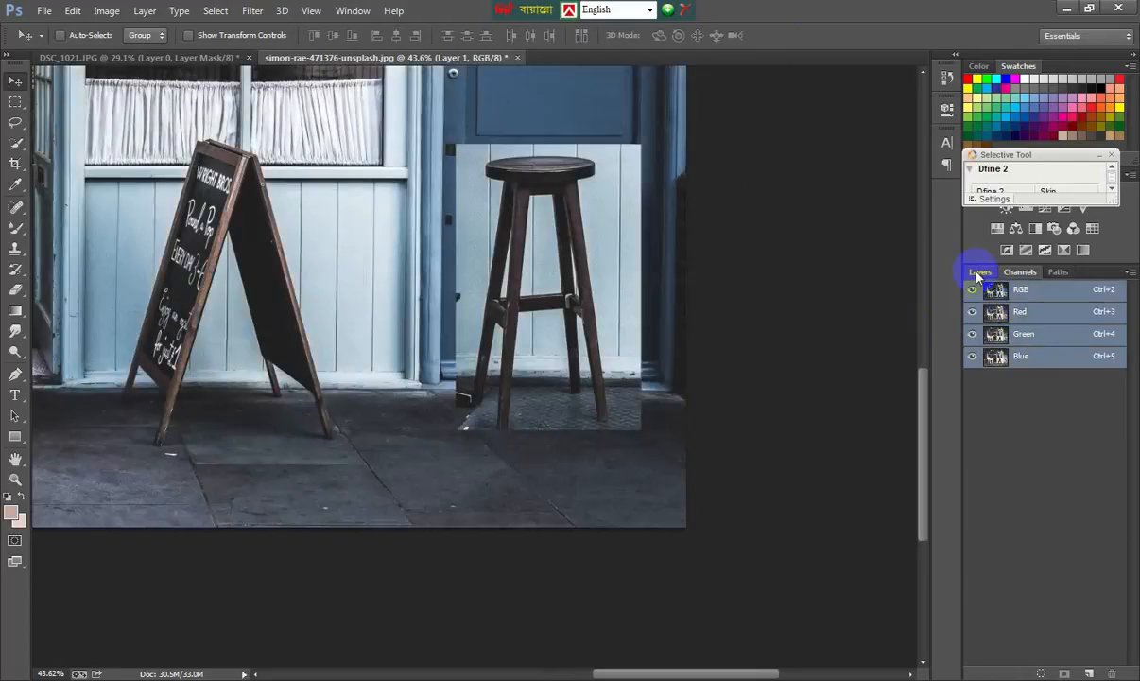
Try the Lighten blend mode on the pasted stool's layer, then set the layer to Darker Color.
{"action": "left_click", "coordinate": [980, 272]}
{"action": "left_click", "coordinate": [1024, 308]}
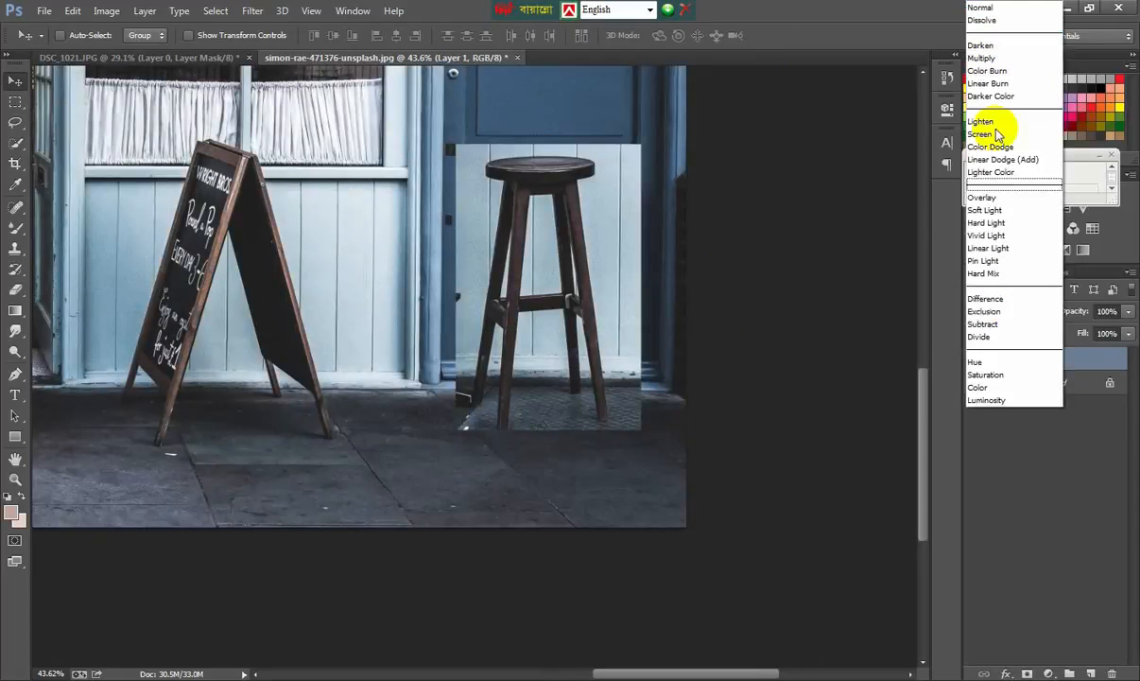
{"action": "left_click", "coordinate": [945, 78]}
{"action": "scroll", "coordinate": [991, 315], "scroll_direction": "down", "scroll_amount": 1}
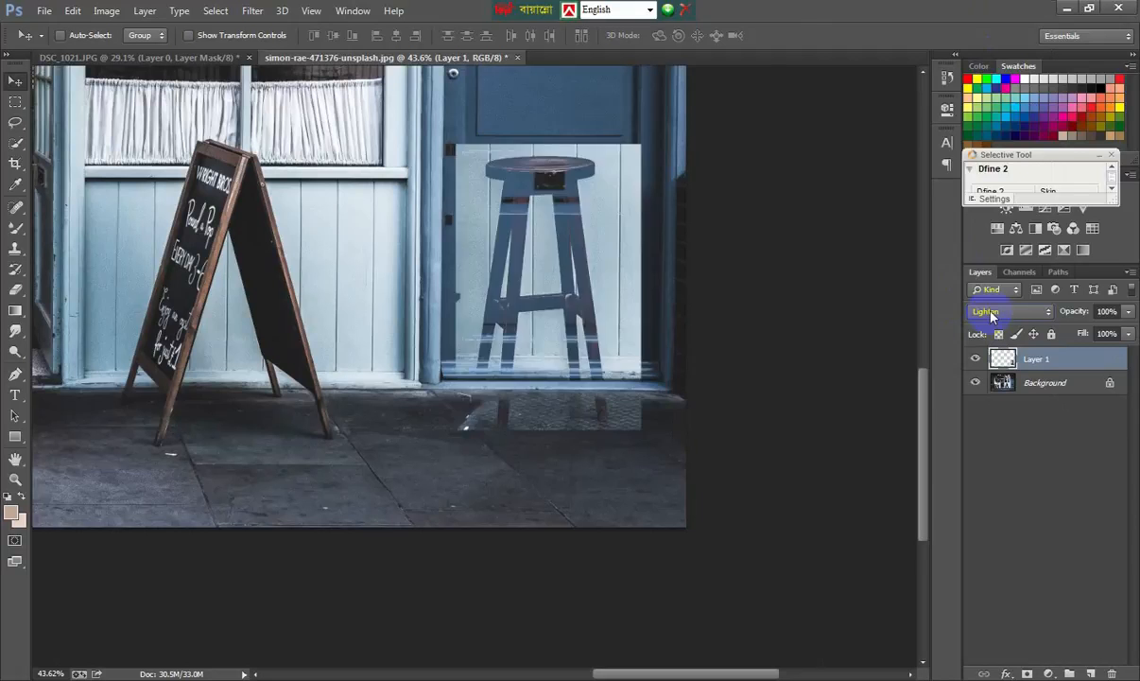
{"action": "scroll", "coordinate": [986, 313], "scroll_direction": "up", "scroll_amount": 1}
{"action": "left_click_drag", "start_coordinate": [561, 289], "coordinate": [554, 289]}
{"action": "scroll", "coordinate": [595, 276], "scroll_direction": "up", "scroll_amount": 7}
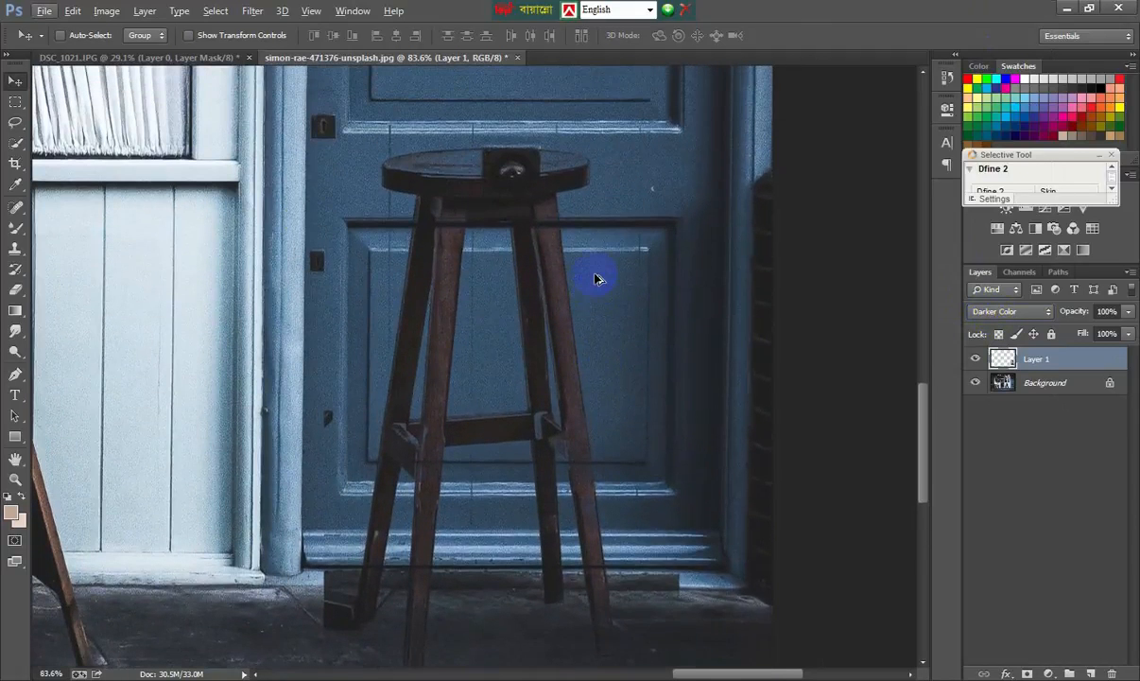
Erase the leftover pavement patches around the pasted stool's feet with a soft 97 px eraser.
{"action": "left_click", "coordinate": [15, 289]}
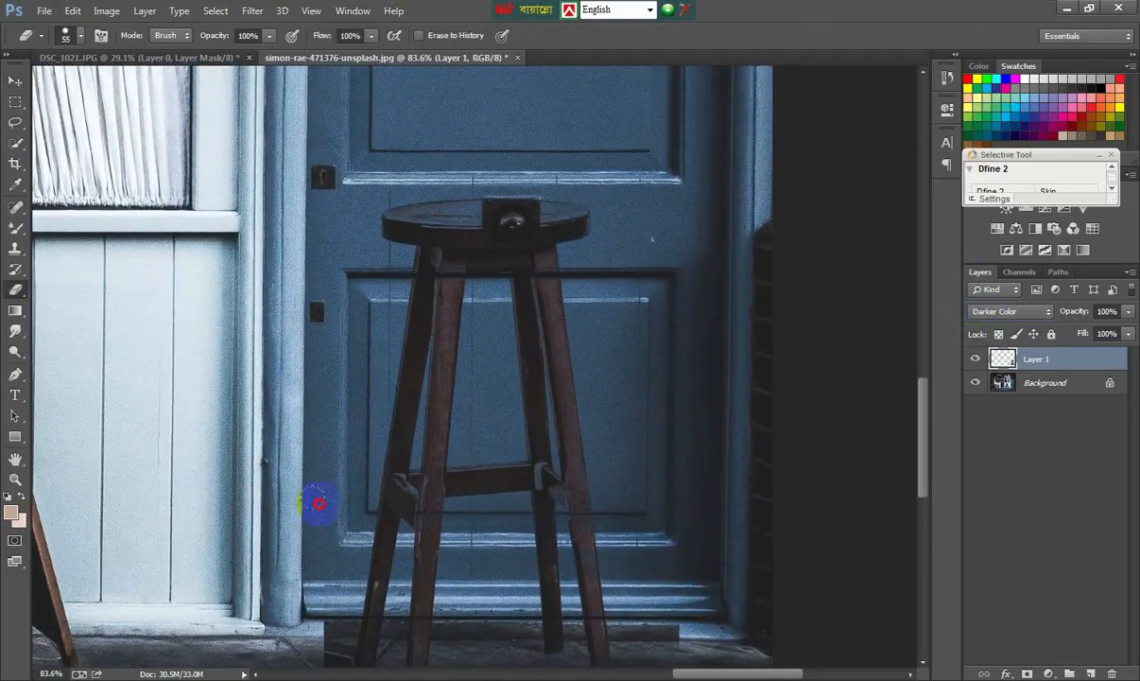
{"action": "scroll", "coordinate": [318, 503], "scroll_direction": "down", "scroll_amount": 4}
{"action": "right_click", "coordinate": [329, 467]}
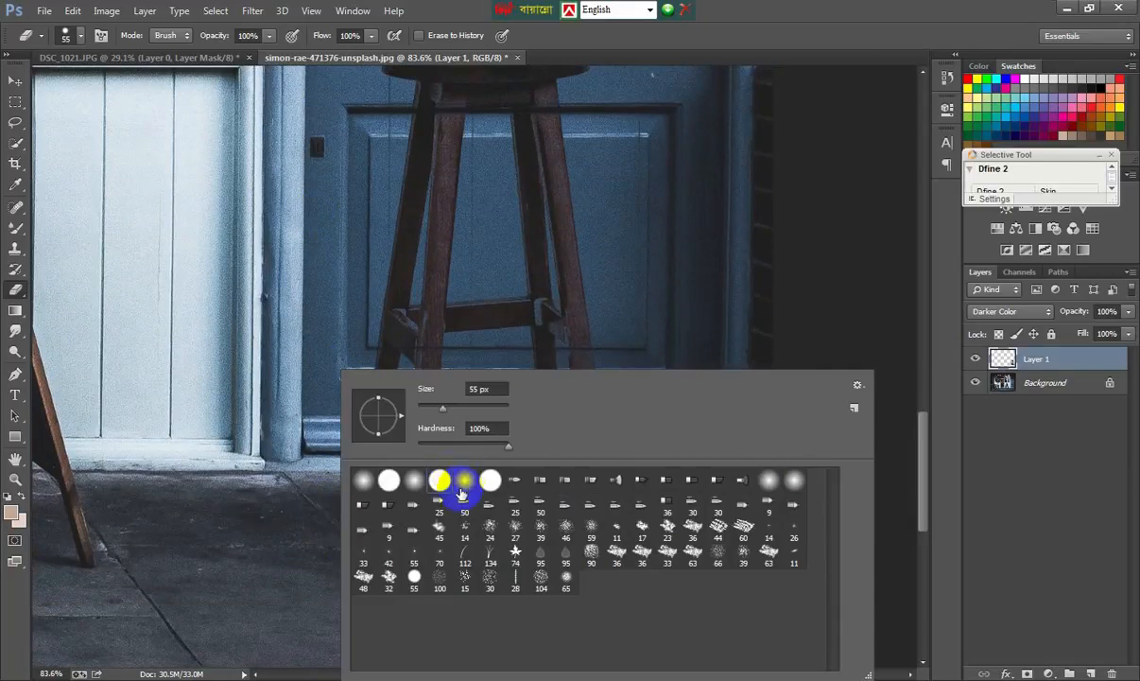
{"action": "left_click", "coordinate": [329, 515]}
{"action": "left_click_drag", "start_coordinate": [482, 492], "coordinate": [473, 467]}
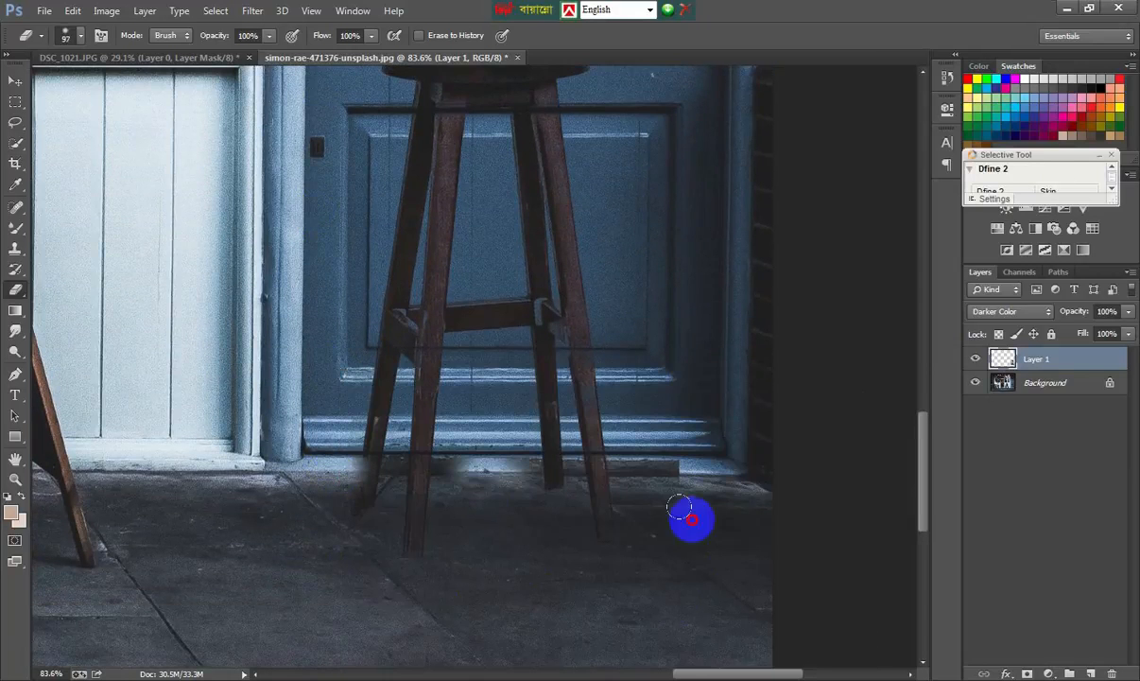
{"action": "mouse_move", "coordinate": [677, 504]}
{"action": "left_mouse_down"}
{"action": "mouse_move", "coordinate": [633, 434]}
{"action": "mouse_move", "coordinate": [631, 493]}
{"action": "left_mouse_up"}
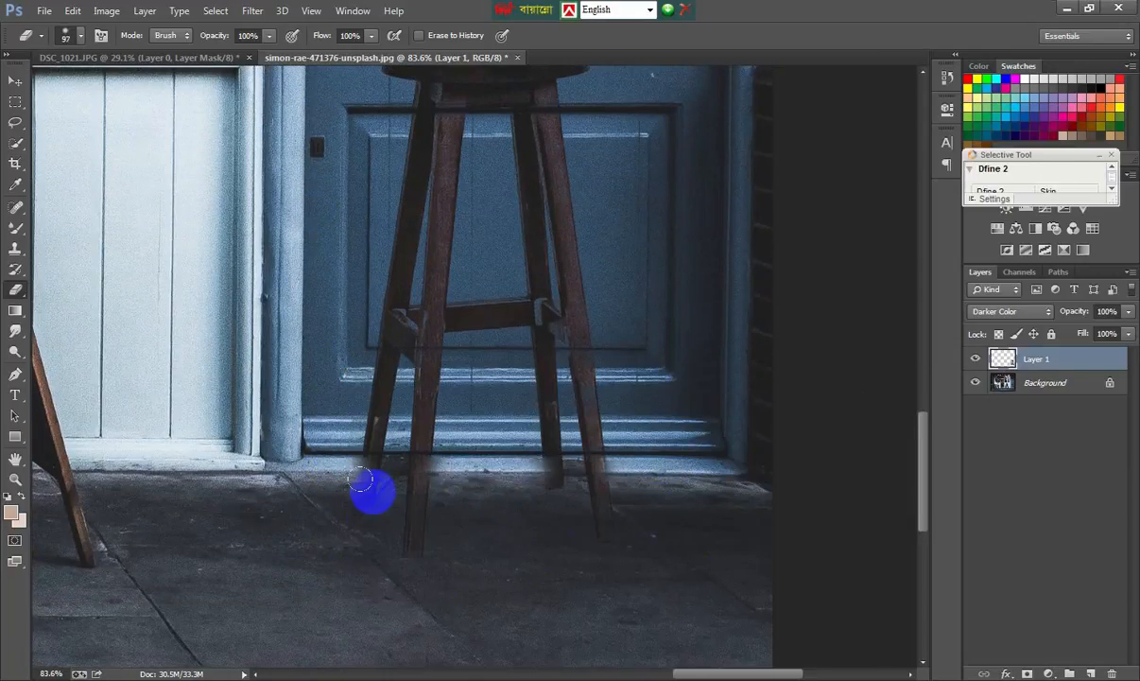
{"action": "scroll", "coordinate": [374, 484], "scroll_direction": "down", "scroll_amount": 8}
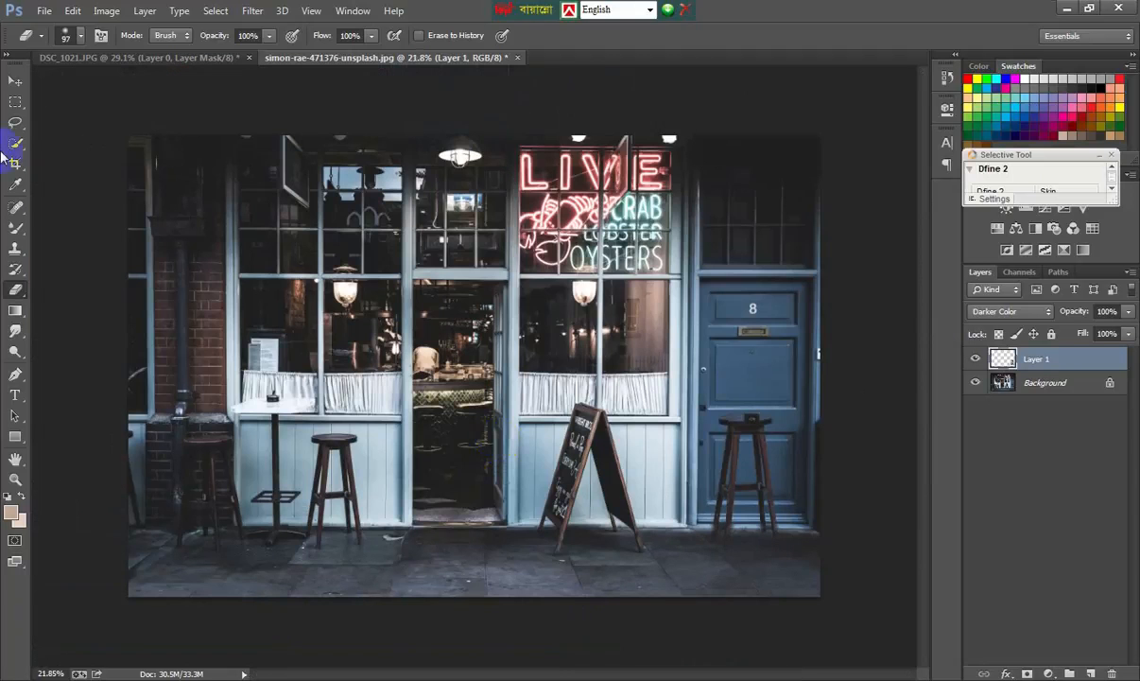
Shift the stool before the blue door slightly away from the chalkboard sign and enlarge it proportionally with Free Transform.
{"action": "left_click", "coordinate": [16, 81]}
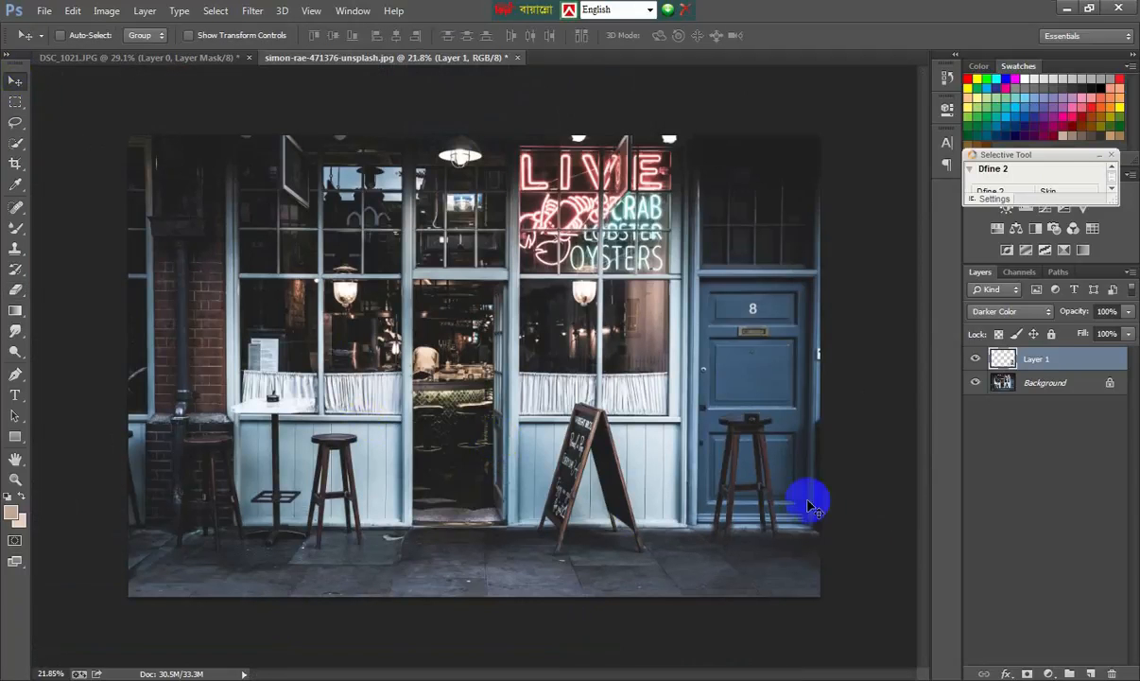
{"action": "left_click_drag", "start_coordinate": [812, 508], "coordinate": [775, 491]}
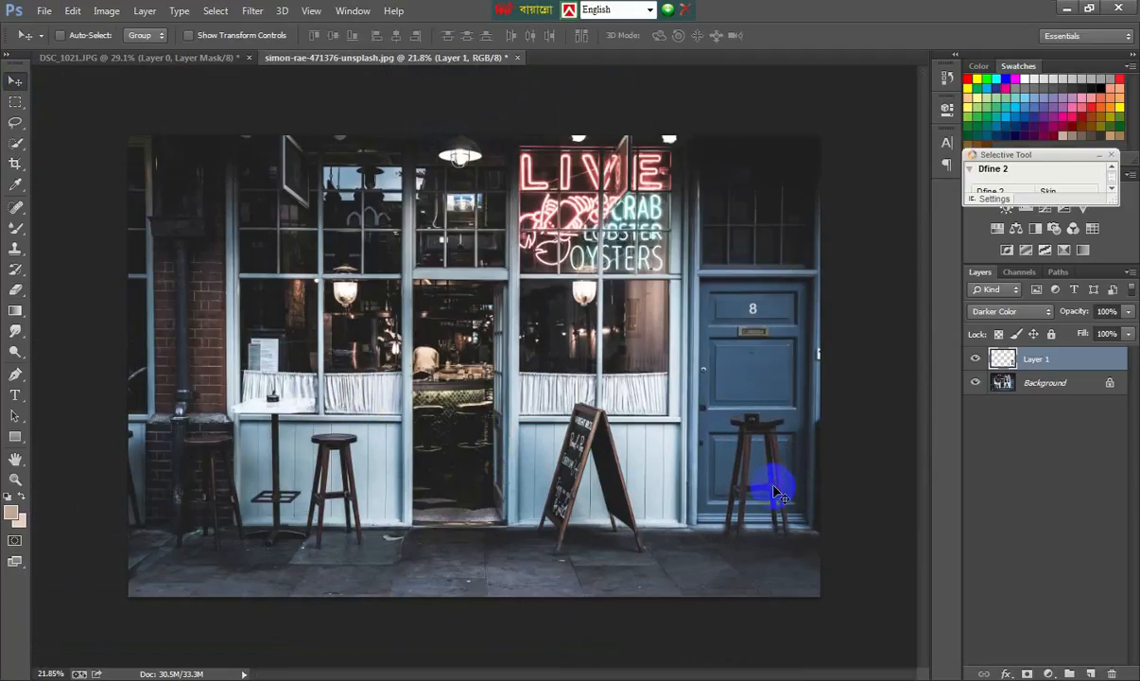
{"action": "key", "text": "ctrl+t"}
{"action": "left_click_drag", "start_coordinate": [805, 406], "coordinate": [775, 339]}
{"action": "left_click", "coordinate": [796, 35]}
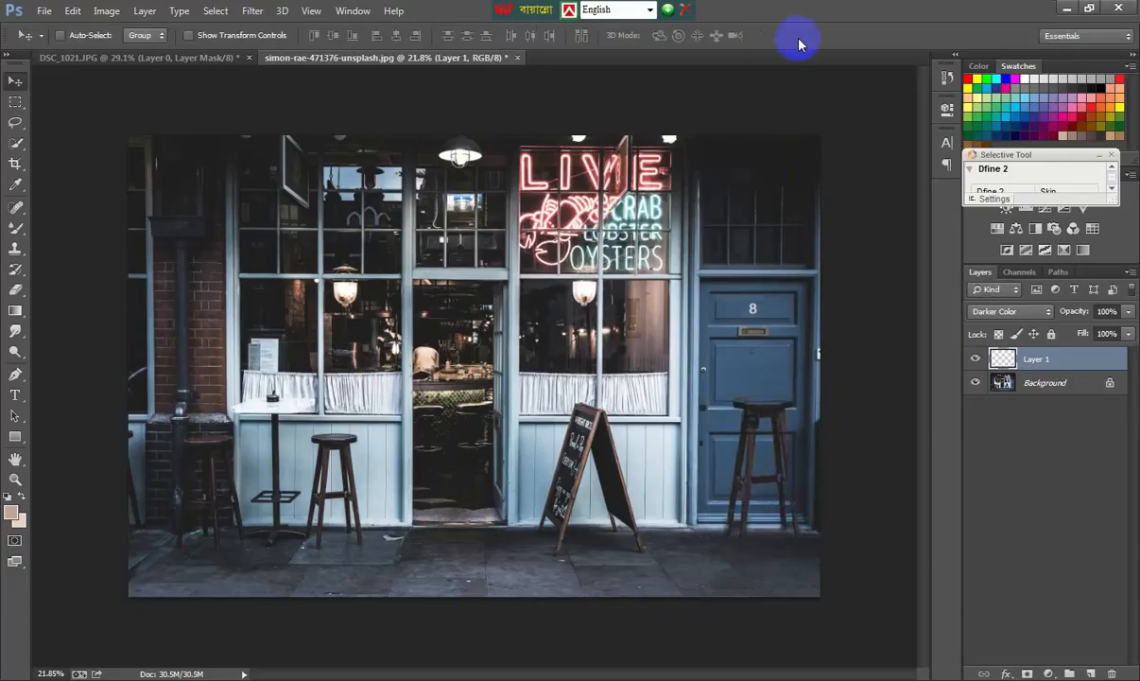
{"action": "scroll", "coordinate": [798, 483], "scroll_direction": "up", "scroll_amount": 2}
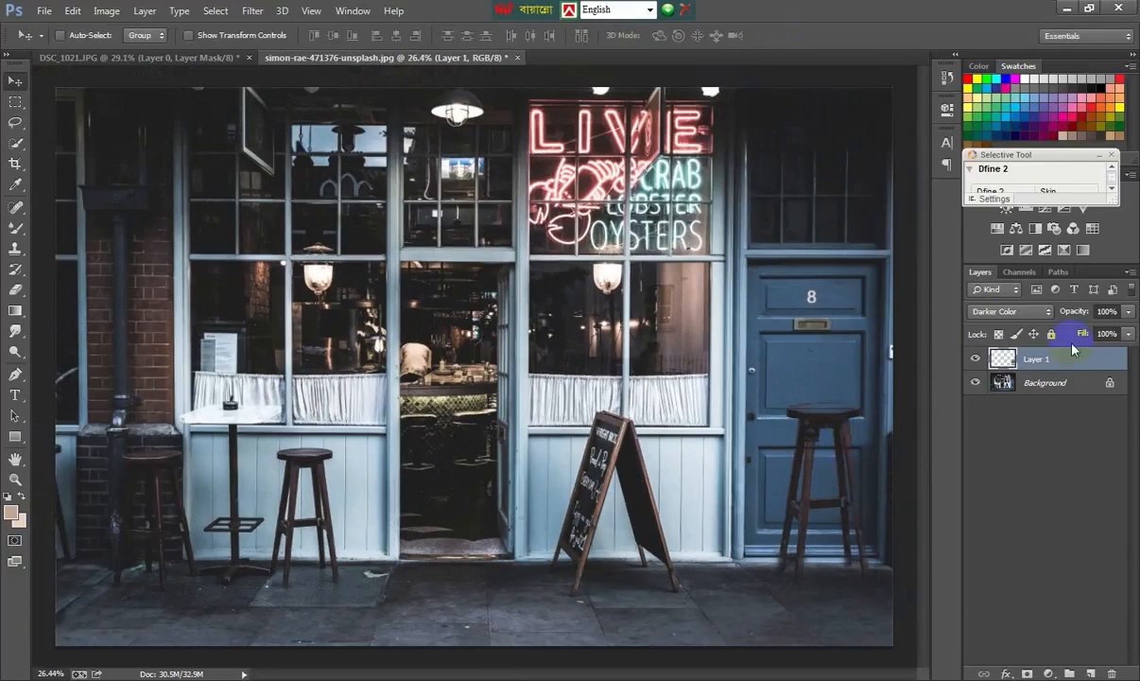
Cycle through the blend modes on Layer 1 and set the layer to Darken.
{"action": "left_click", "coordinate": [1010, 311]}
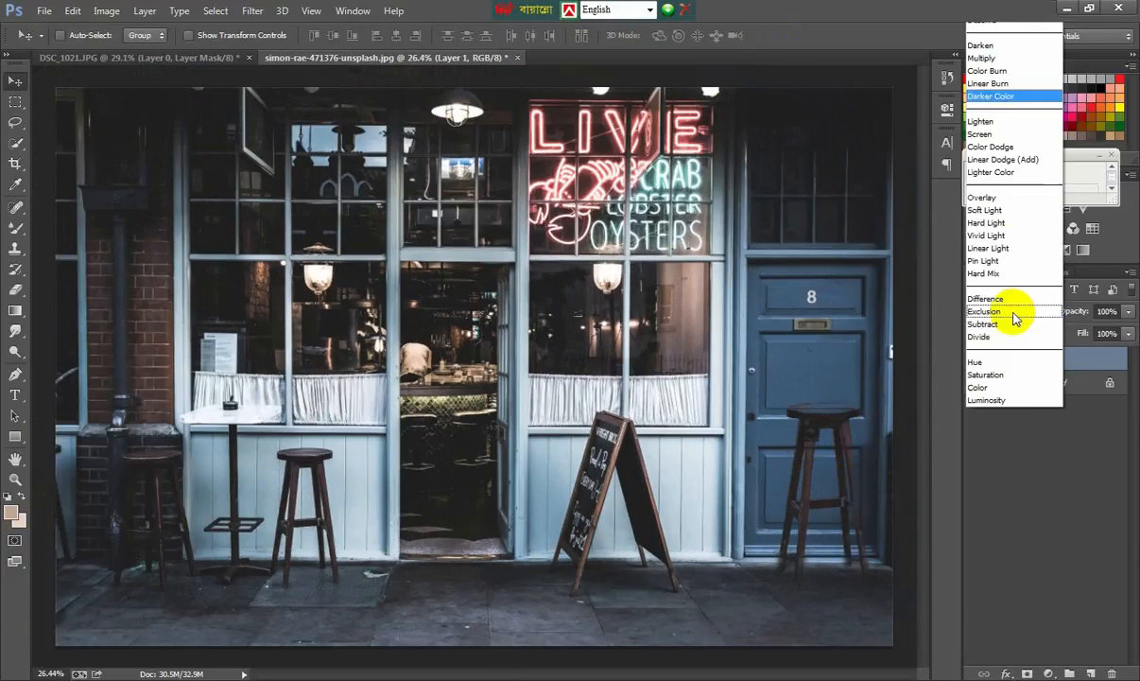
{"action": "left_click", "coordinate": [992, 204]}
{"action": "scroll", "coordinate": [992, 315], "scroll_direction": "down", "scroll_amount": 8}
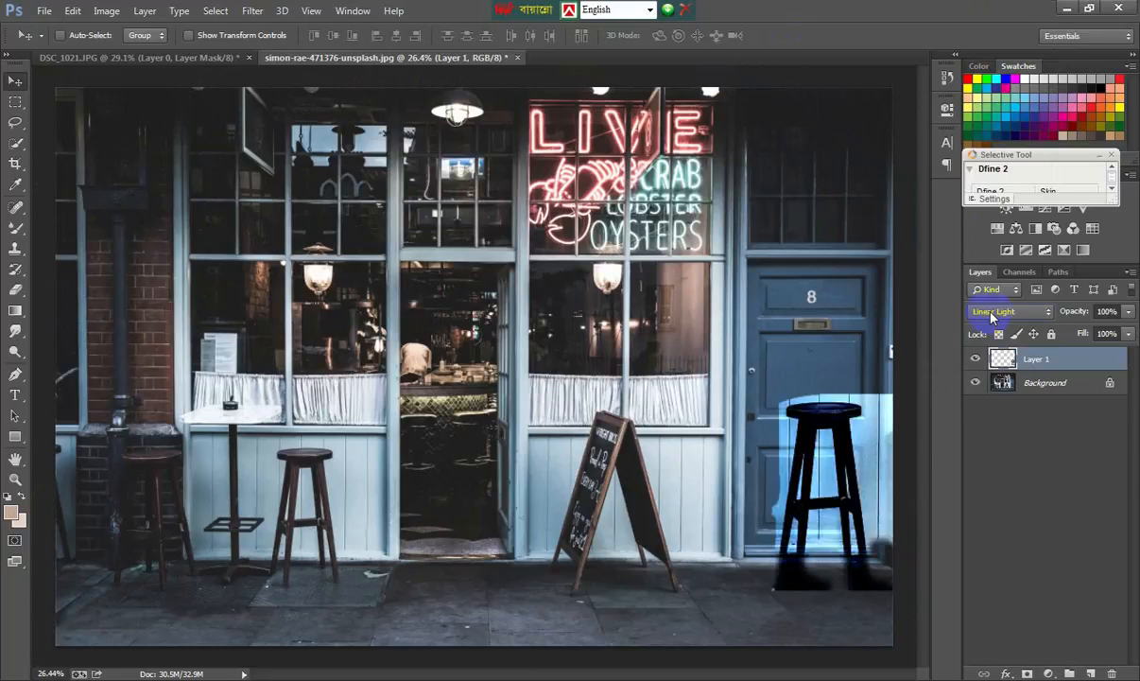
{"action": "scroll", "coordinate": [992, 315], "scroll_direction": "down", "scroll_amount": 4}
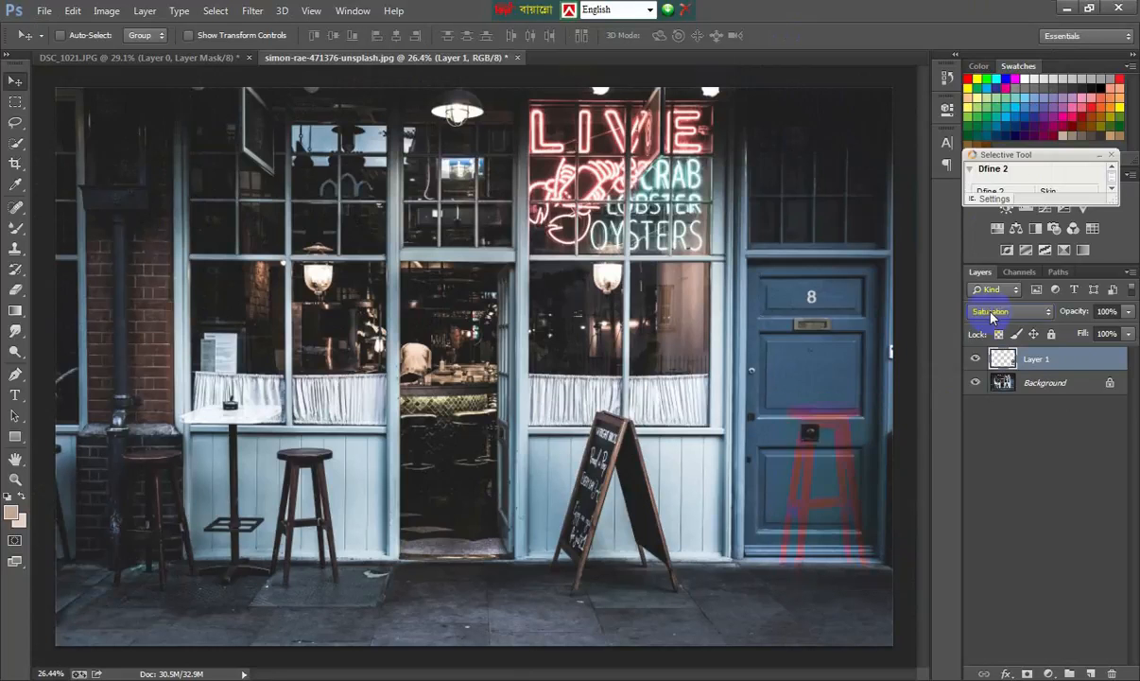
{"action": "scroll", "coordinate": [992, 316], "scroll_direction": "down", "scroll_amount": 1}
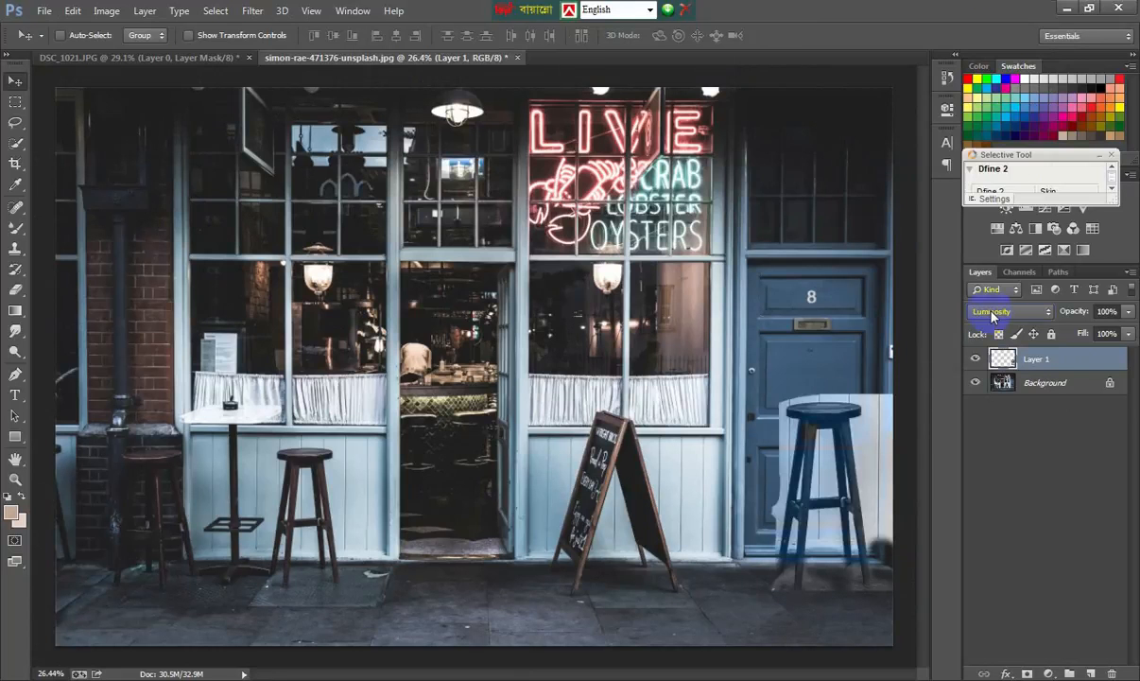
{"action": "left_click", "coordinate": [992, 315]}
{"action": "left_click", "coordinate": [986, 43]}
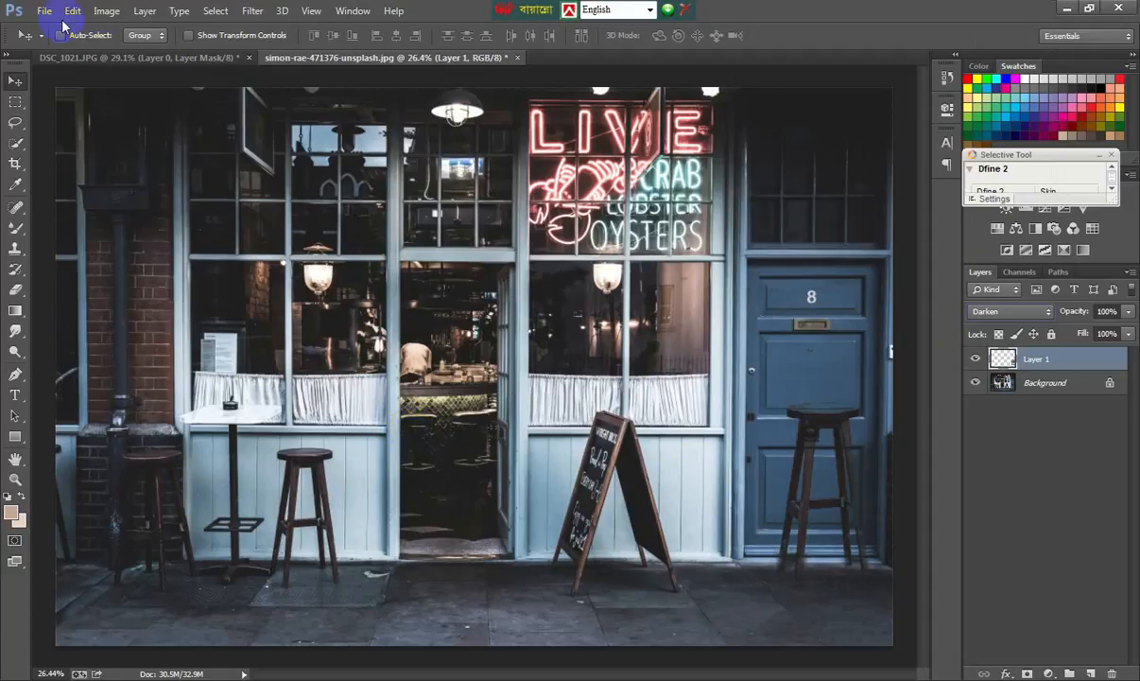
Paste the copied stool again as a new layer and move it between the chalkboard sign and the blue door.
{"action": "left_click", "coordinate": [105, 10]}
{"action": "mouse_move", "coordinate": [76, 10]}
{"action": "left_click", "coordinate": [78, 145]}
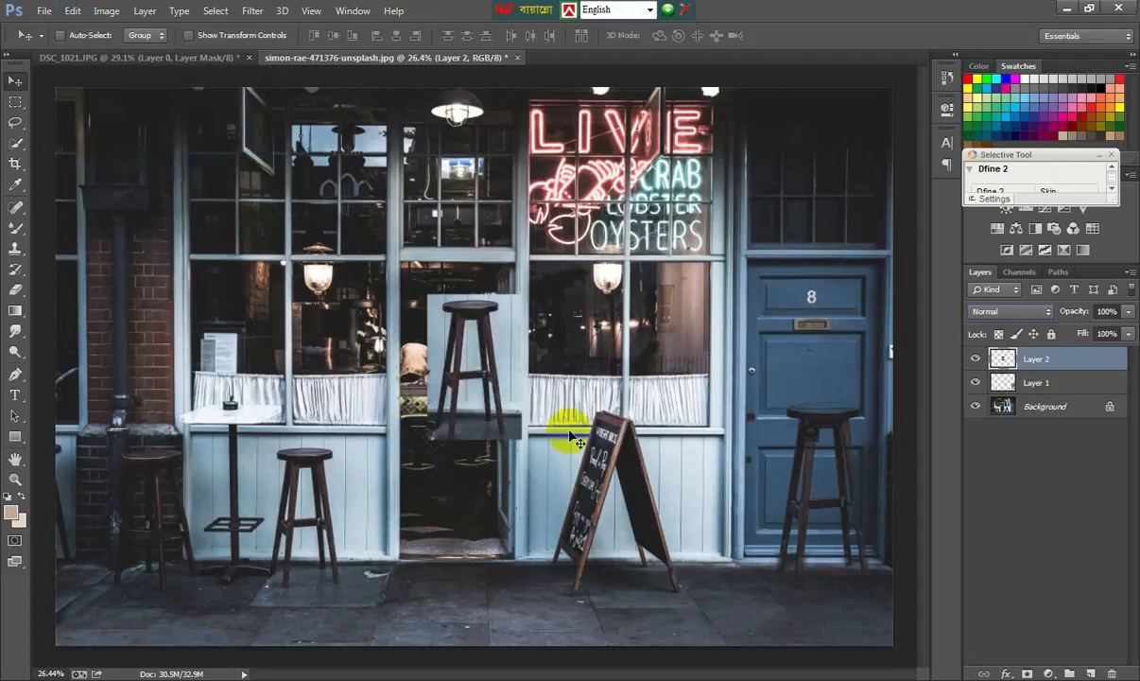
{"action": "left_click_drag", "start_coordinate": [506, 402], "coordinate": [747, 554]}
Scale the second pasted stool to about 137% and reposition it on the pavement beside the chalkboard sign.
{"action": "key", "text": "ctrl+t"}
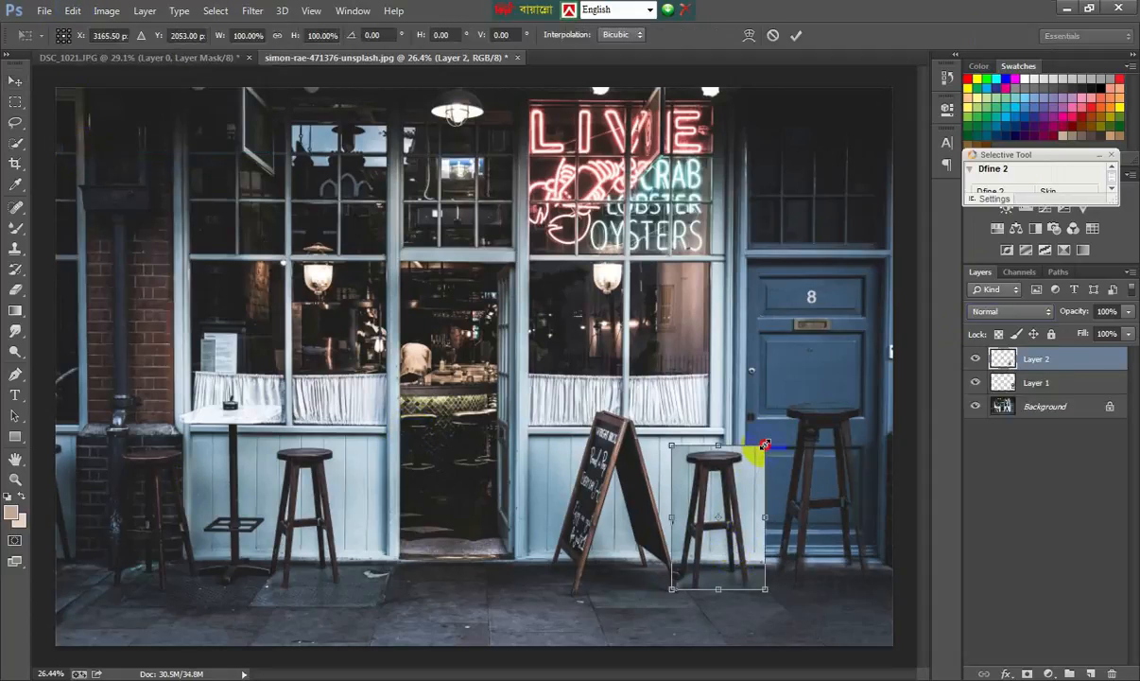
{"action": "left_click_drag", "start_coordinate": [765, 445], "coordinate": [745, 483]}
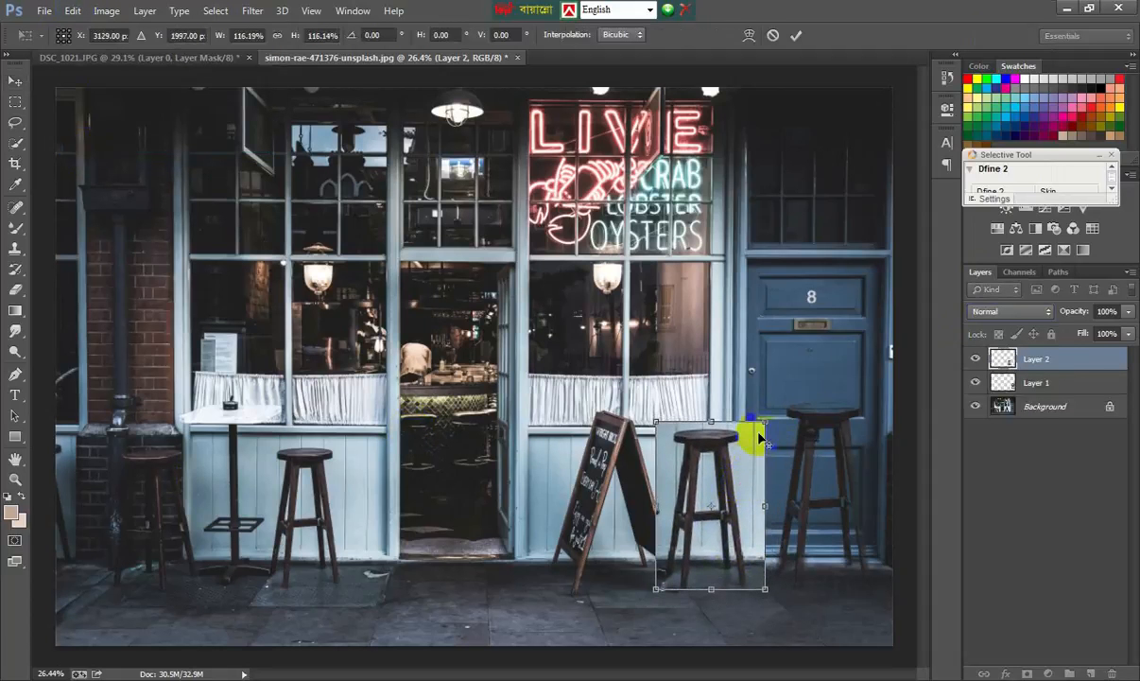
{"action": "mouse_move", "coordinate": [765, 421]}
{"action": "left_mouse_down"}
{"action": "mouse_move", "coordinate": [759, 457]}
{"action": "mouse_move", "coordinate": [774, 409]}
{"action": "left_mouse_up"}
{"action": "left_click_drag", "start_coordinate": [746, 450], "coordinate": [752, 441]}
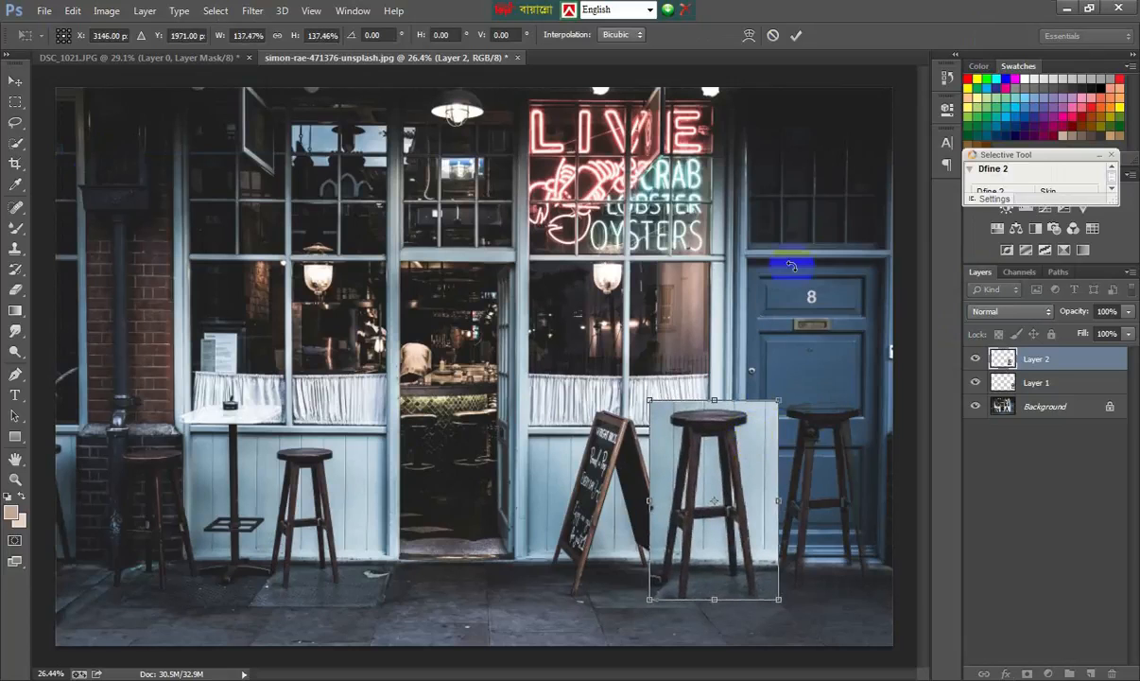
{"action": "key", "text": "Return"}
Outline the wall area between the second stool's legs above the crossbar with the Polygonal Lasso and delete it, setting white foreground and black background.
{"action": "scroll", "coordinate": [797, 496], "scroll_direction": "up", "scroll_amount": 3}
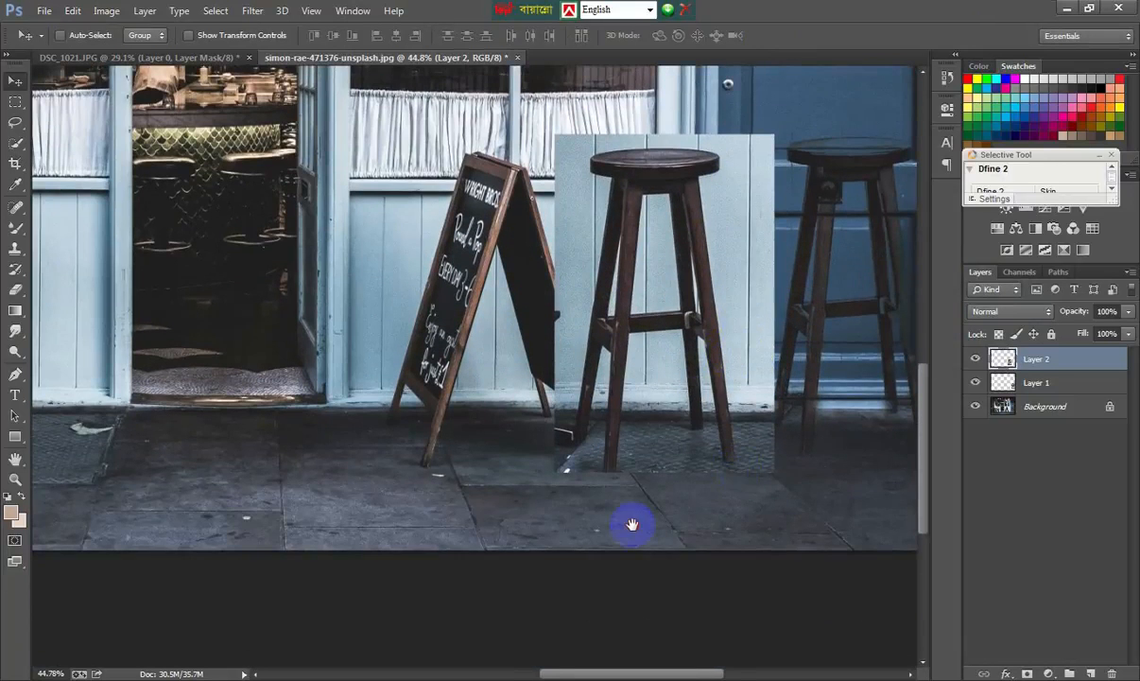
{"action": "left_click_drag", "start_coordinate": [633, 525], "coordinate": [526, 546]}
{"action": "scroll", "coordinate": [552, 382], "scroll_direction": "up", "scroll_amount": 2}
{"action": "scroll", "coordinate": [560, 364], "scroll_direction": "up", "scroll_amount": 4}
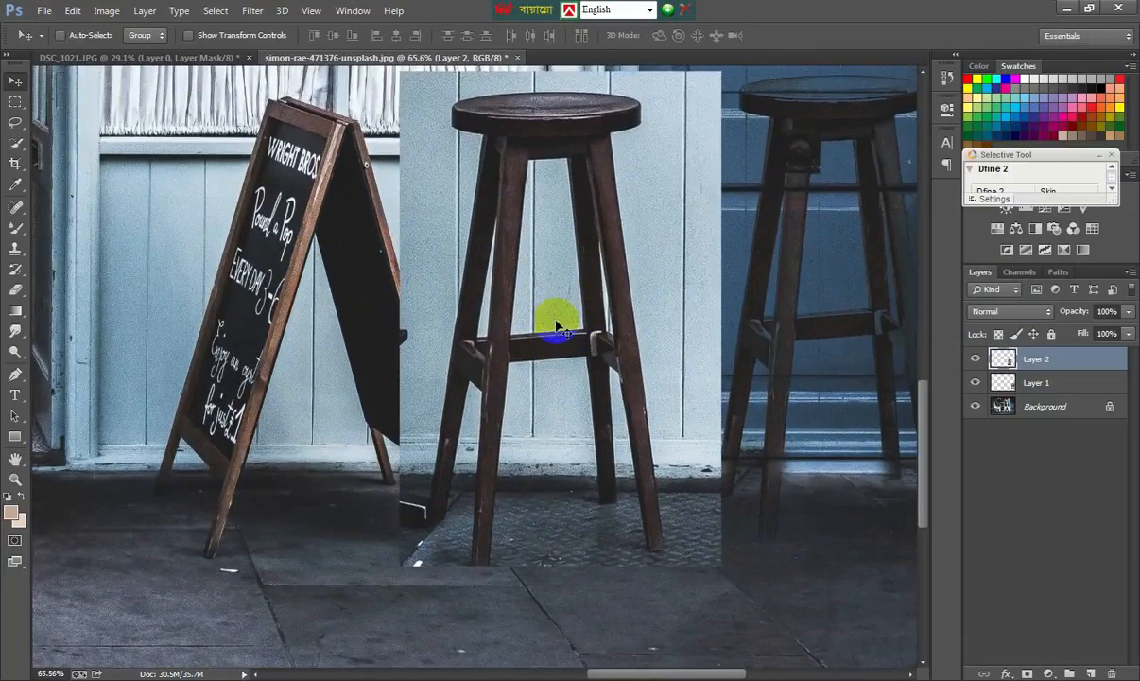
{"action": "scroll", "coordinate": [511, 282], "scroll_direction": "up", "scroll_amount": 4}
{"action": "right_click", "coordinate": [16, 123]}
{"action": "left_click", "coordinate": [72, 136]}
{"action": "scroll", "coordinate": [551, 174], "scroll_direction": "up", "scroll_amount": 4}
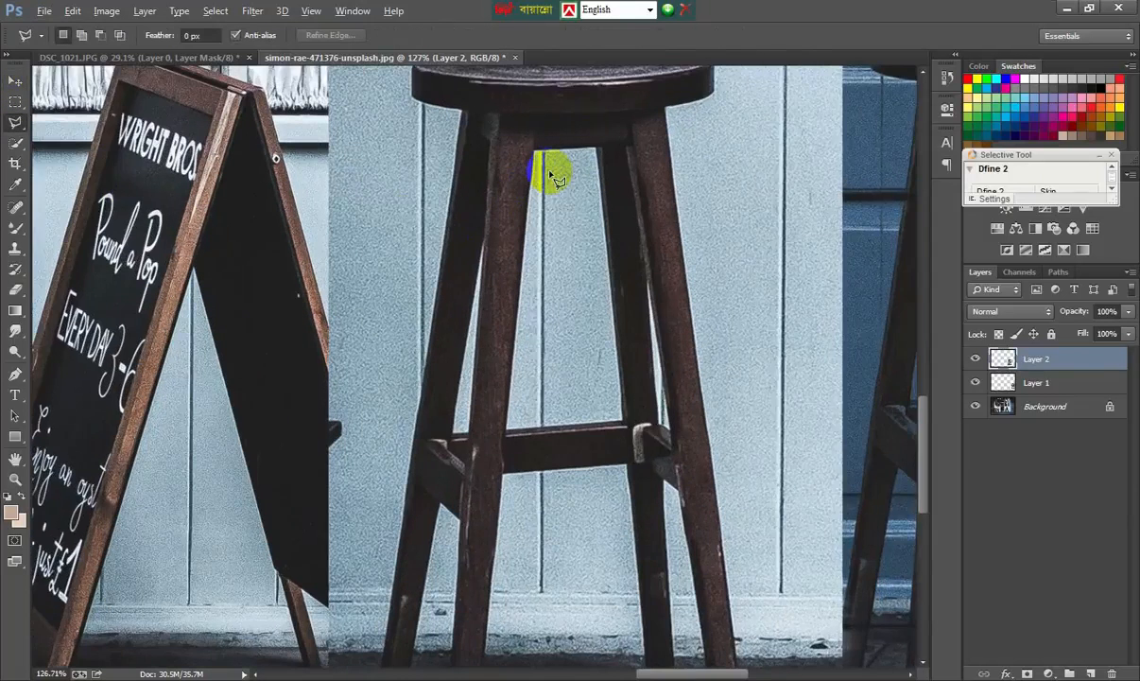
{"action": "scroll", "coordinate": [556, 178], "scroll_direction": "up", "scroll_amount": 1}
{"action": "left_click", "coordinate": [531, 140]}
{"action": "left_click", "coordinate": [618, 138]}
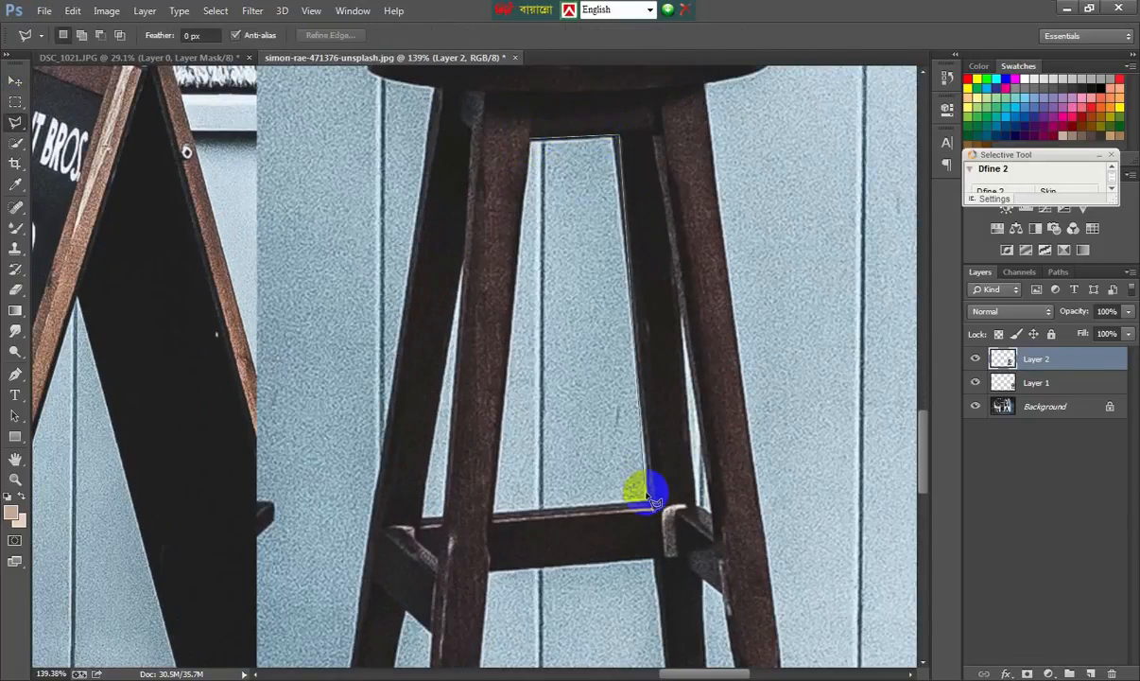
{"action": "left_click", "coordinate": [650, 498]}
{"action": "left_click", "coordinate": [494, 511]}
{"action": "left_click", "coordinate": [531, 160]}
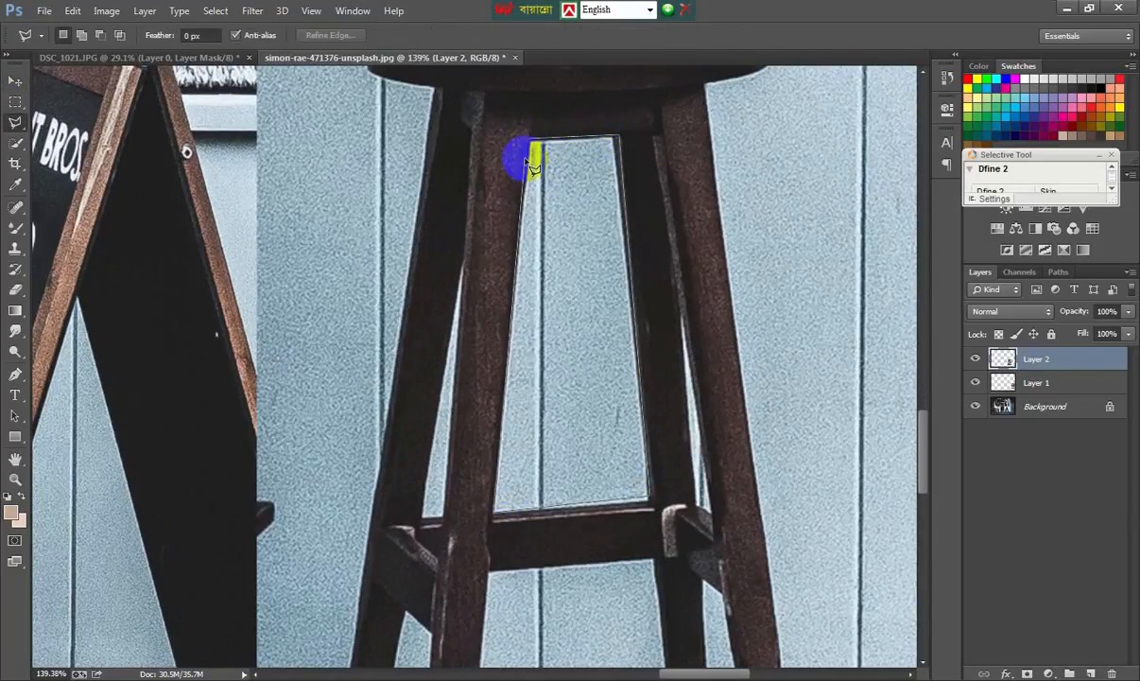
{"action": "left_click", "coordinate": [530, 144]}
{"action": "left_click", "coordinate": [8, 496]}
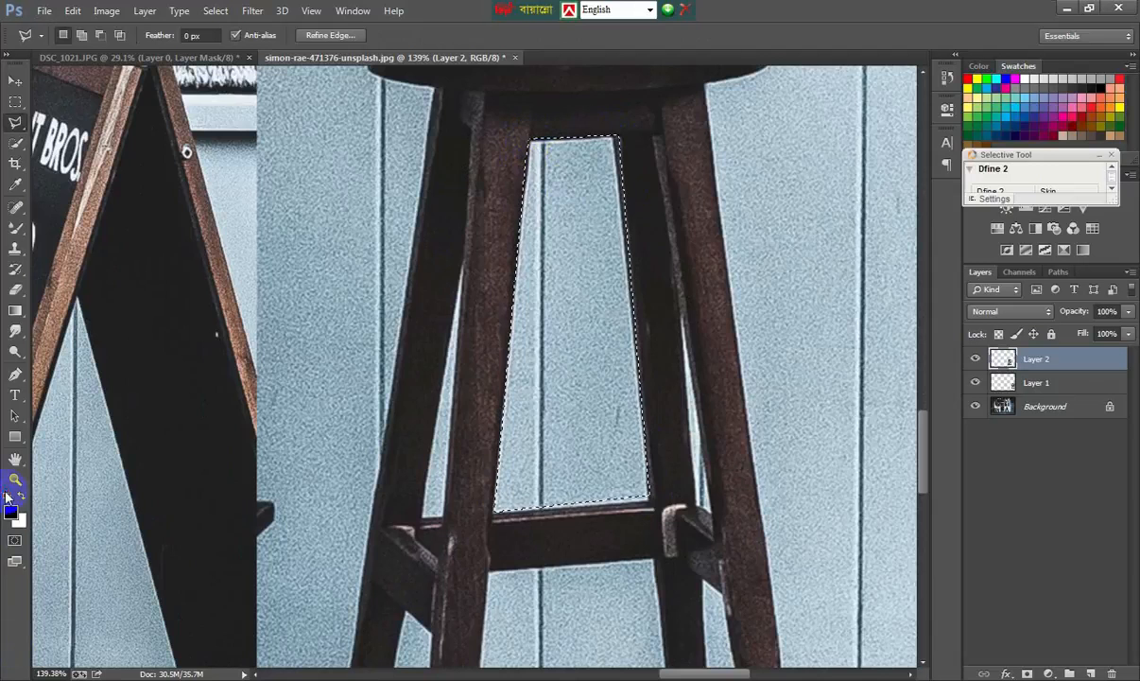
{"action": "left_click", "coordinate": [22, 497]}
Outline the narrow gap between the second stool's two legs nearest the sign, below the crossbar, and delete it.
{"action": "scroll", "coordinate": [433, 444], "scroll_direction": "down", "scroll_amount": 10}
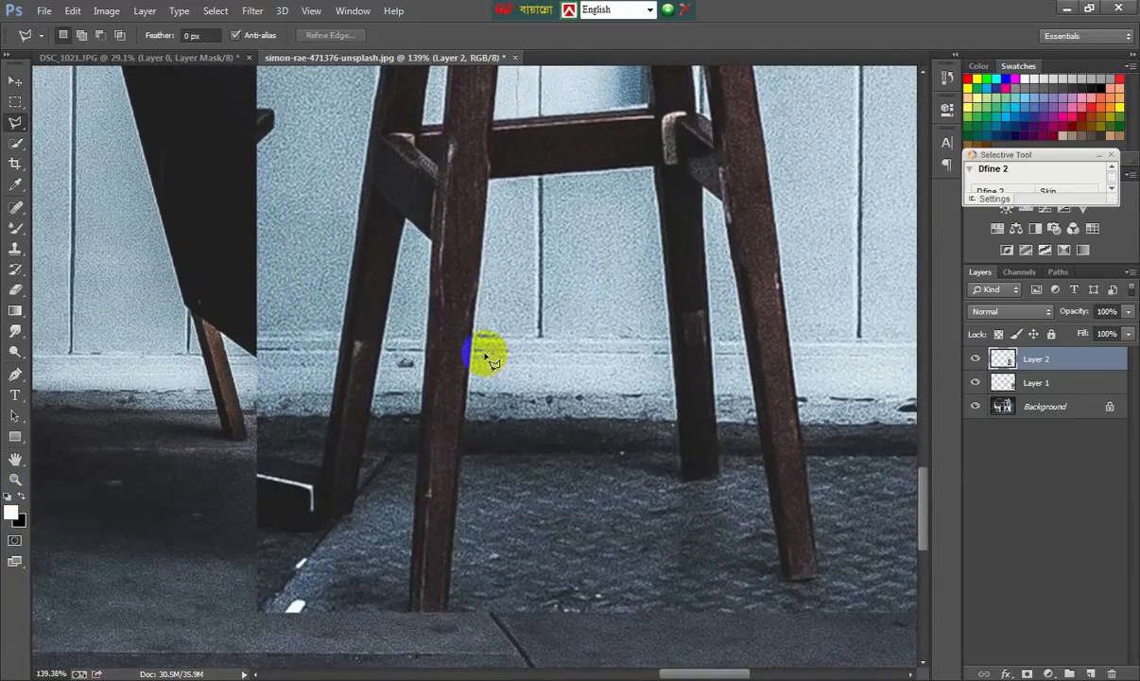
{"action": "left_click", "coordinate": [313, 508]}
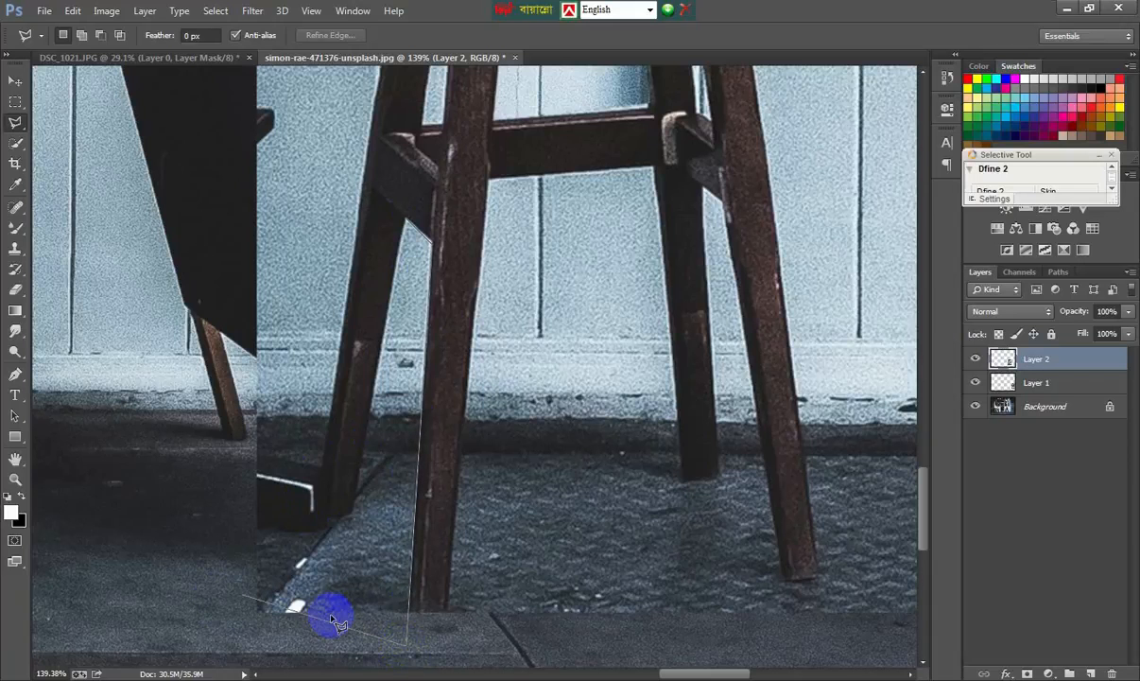
{"action": "left_click", "coordinate": [353, 513]}
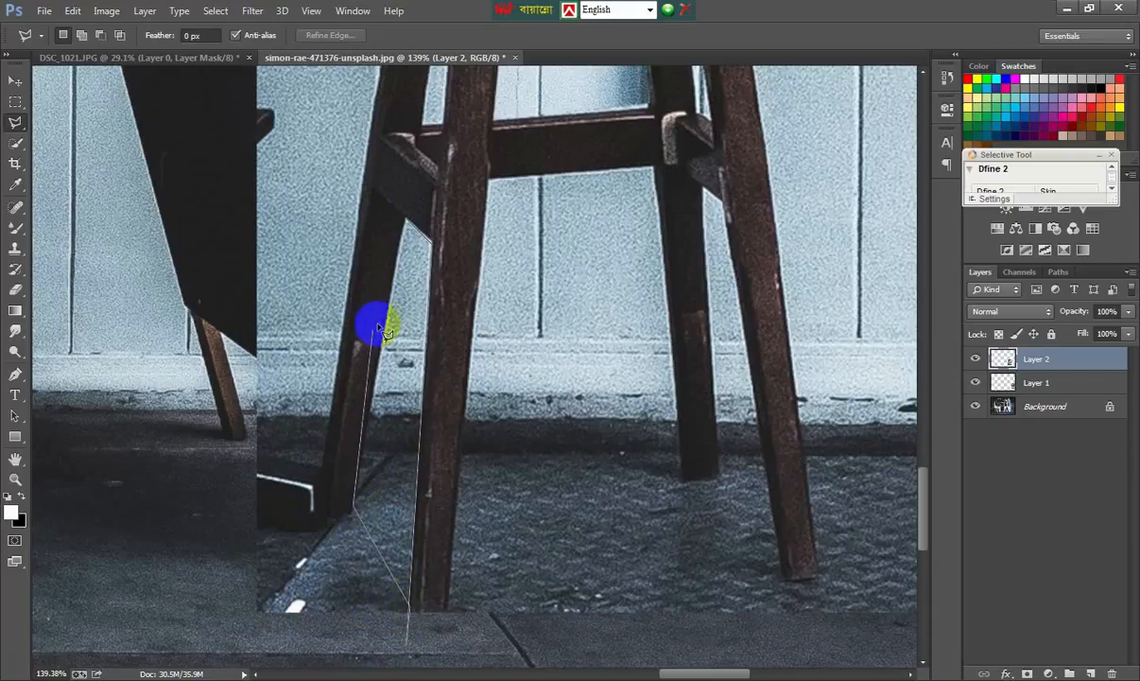
{"action": "left_click", "coordinate": [405, 222]}
{"action": "left_click_drag", "start_coordinate": [405, 224], "coordinate": [414, 388]}
Outline the second stool's outer silhouette with the Polygonal Lasso, following the sign-side leg, the seat and the door-side leg, and close the selection.
{"action": "scroll", "coordinate": [416, 402], "scroll_direction": "down", "scroll_amount": 5}
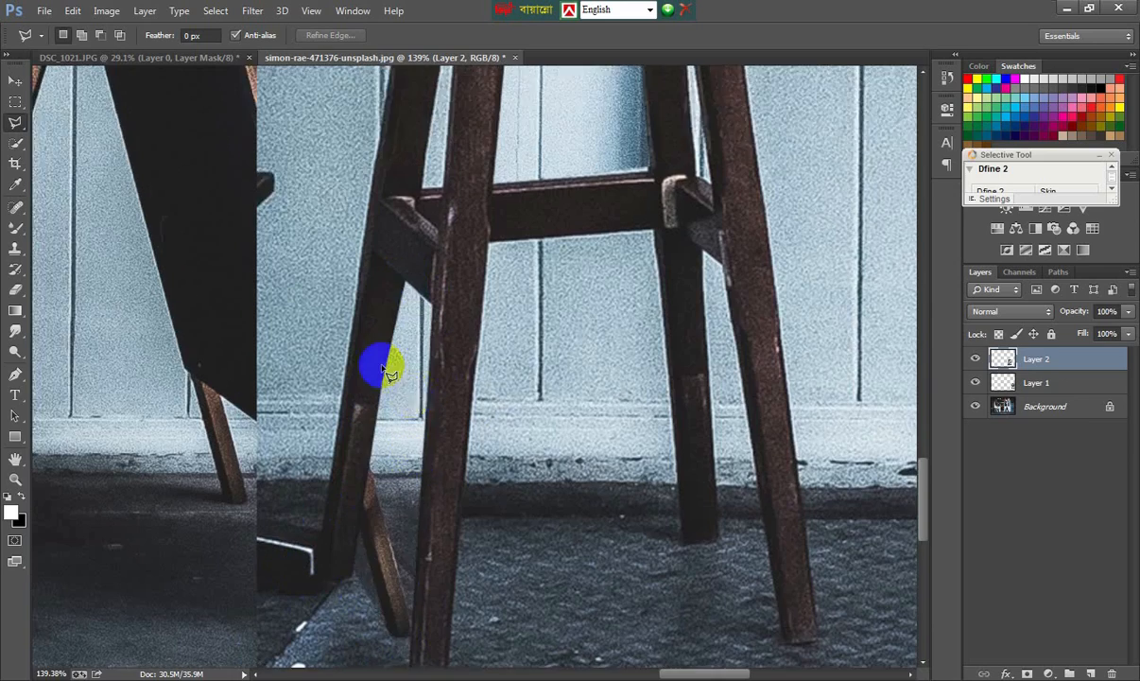
{"action": "scroll", "coordinate": [525, 248], "scroll_direction": "up", "scroll_amount": 5}
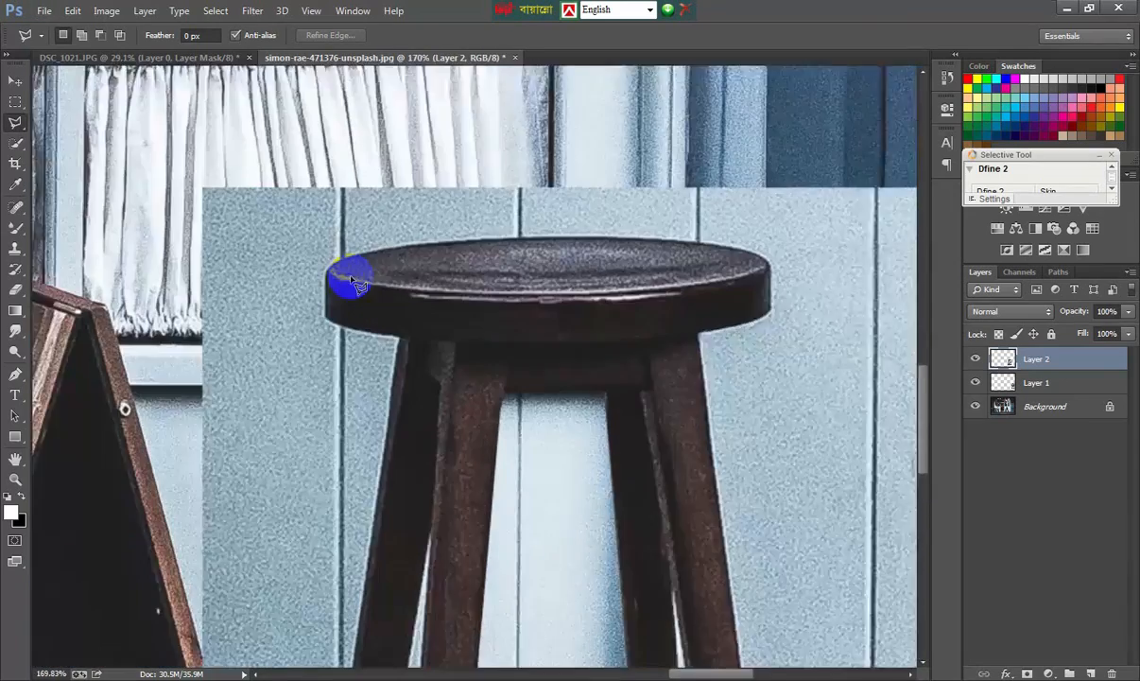
{"action": "scroll", "coordinate": [397, 345], "scroll_direction": "down", "scroll_amount": 10}
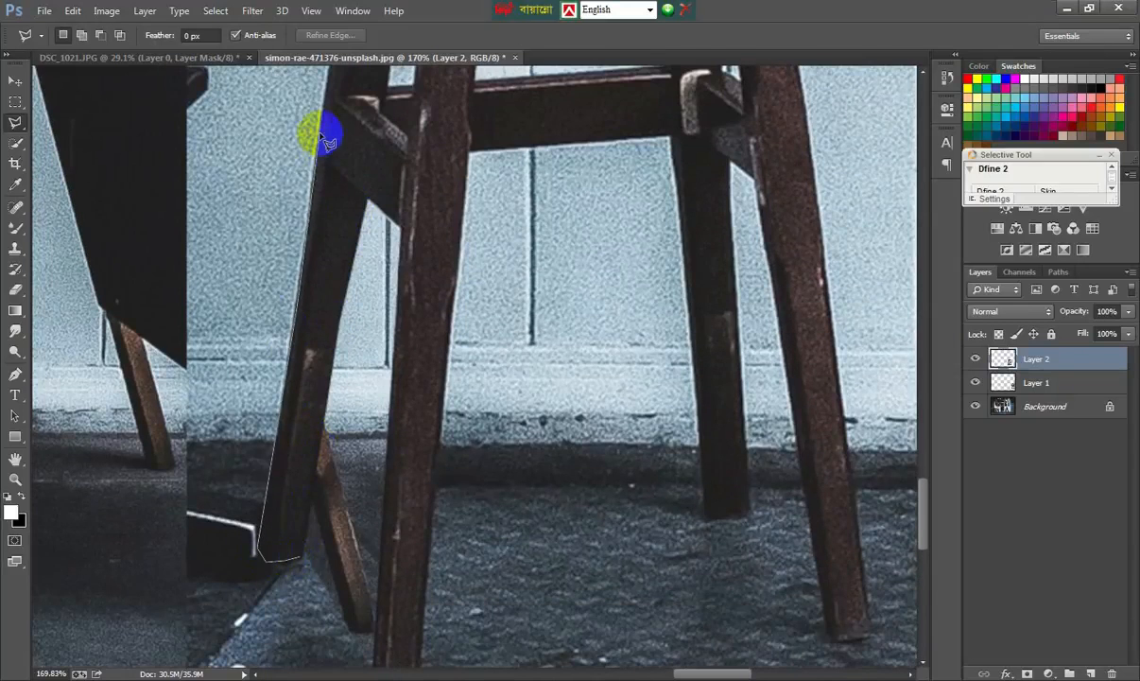
{"action": "scroll", "coordinate": [349, 451], "scroll_direction": "up", "scroll_amount": 8}
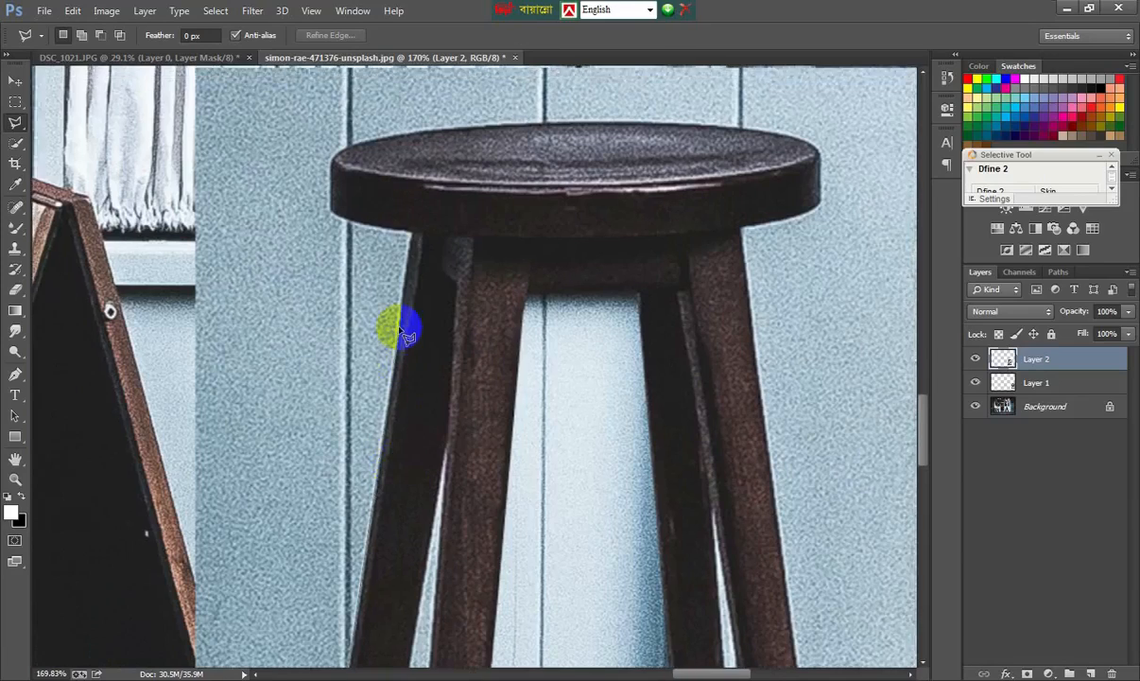
{"action": "left_click", "coordinate": [413, 233]}
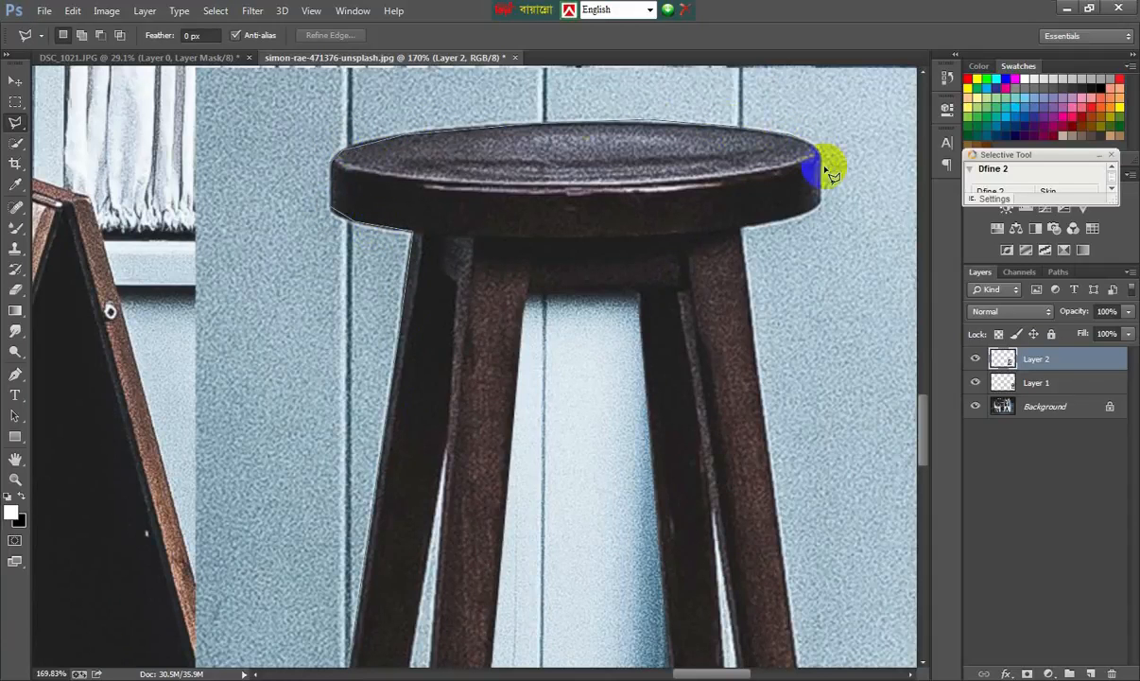
{"action": "left_click", "coordinate": [744, 230]}
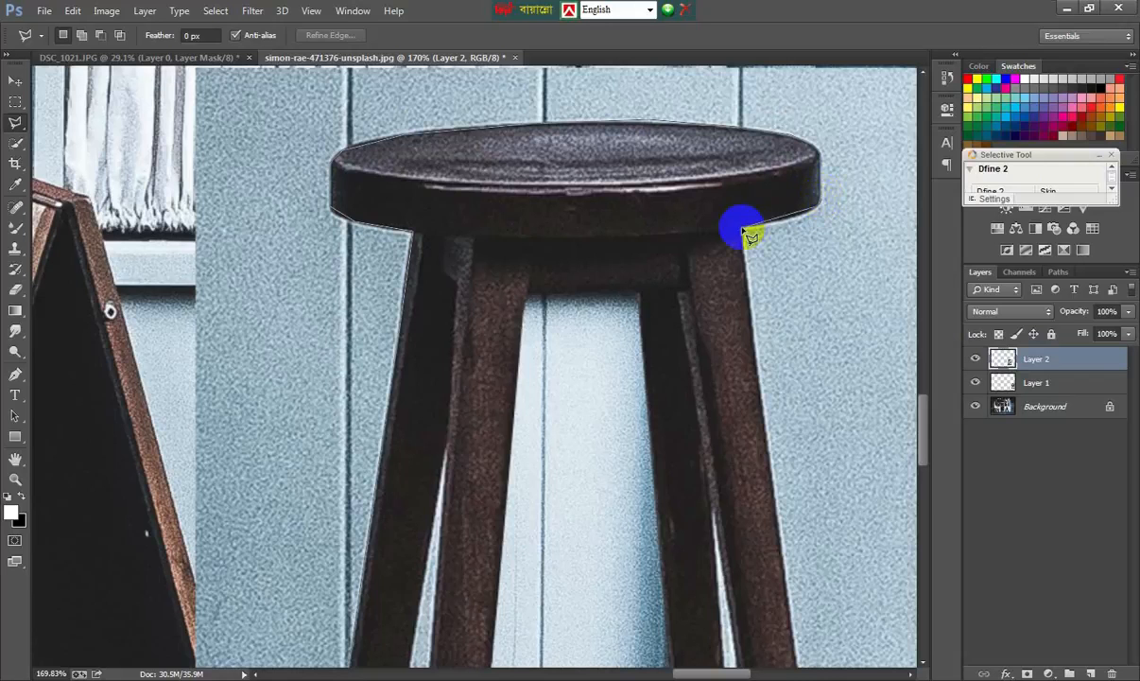
{"action": "left_click", "coordinate": [777, 500]}
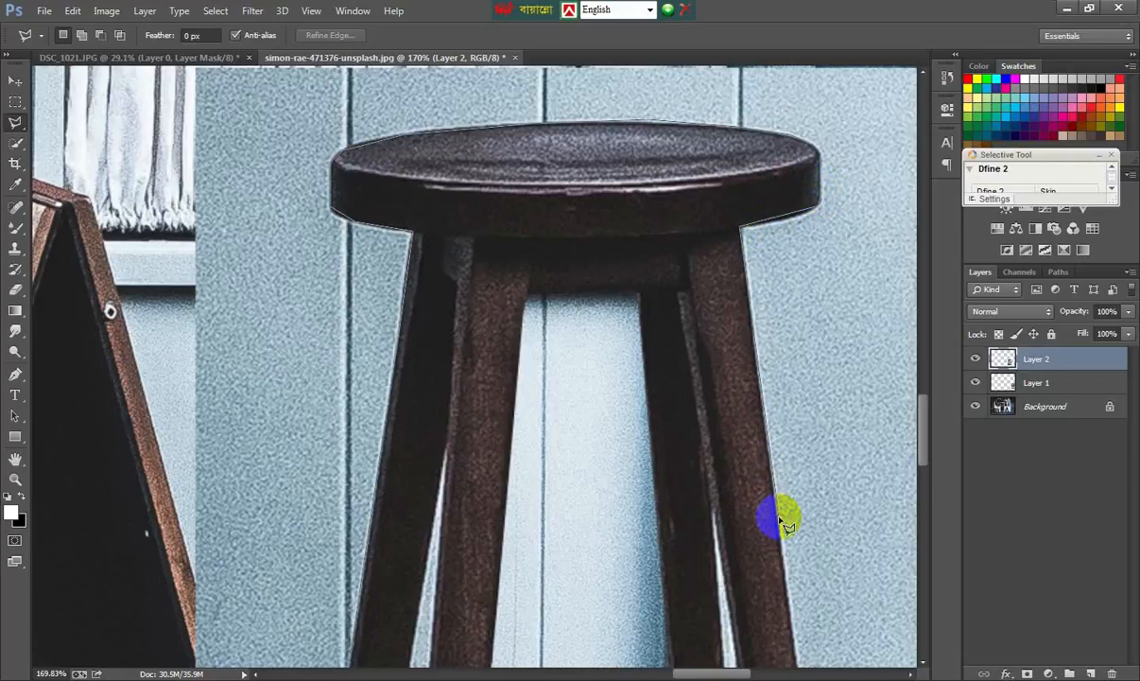
{"action": "left_click", "coordinate": [769, 540]}
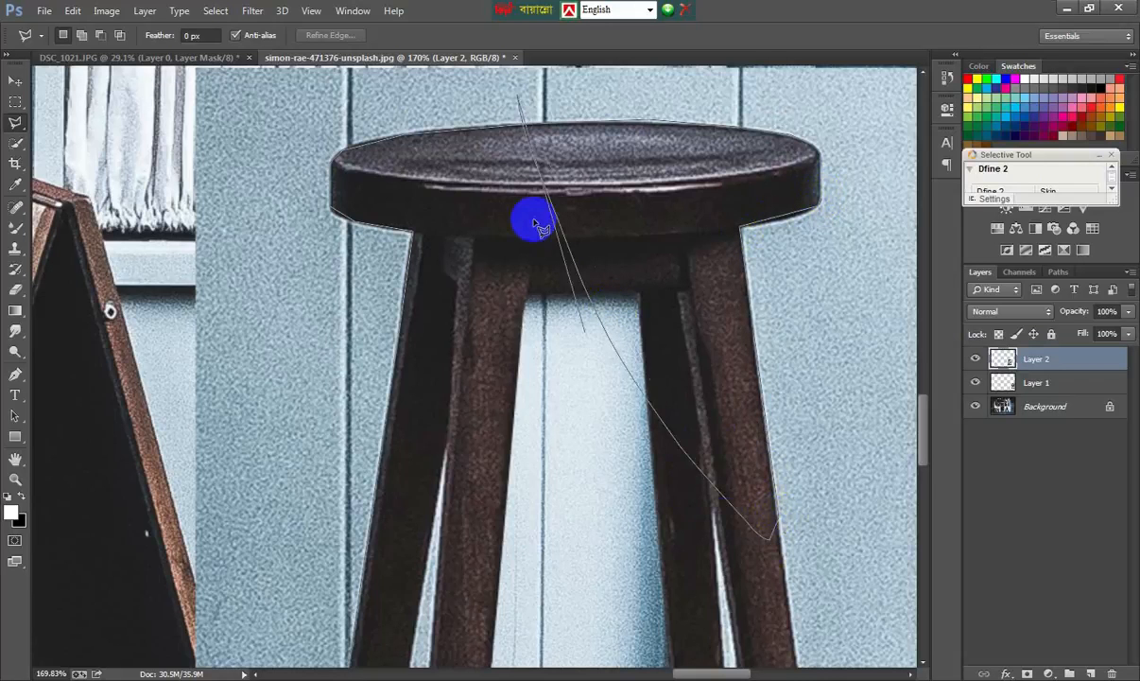
{"action": "double_click", "coordinate": [480, 236]}
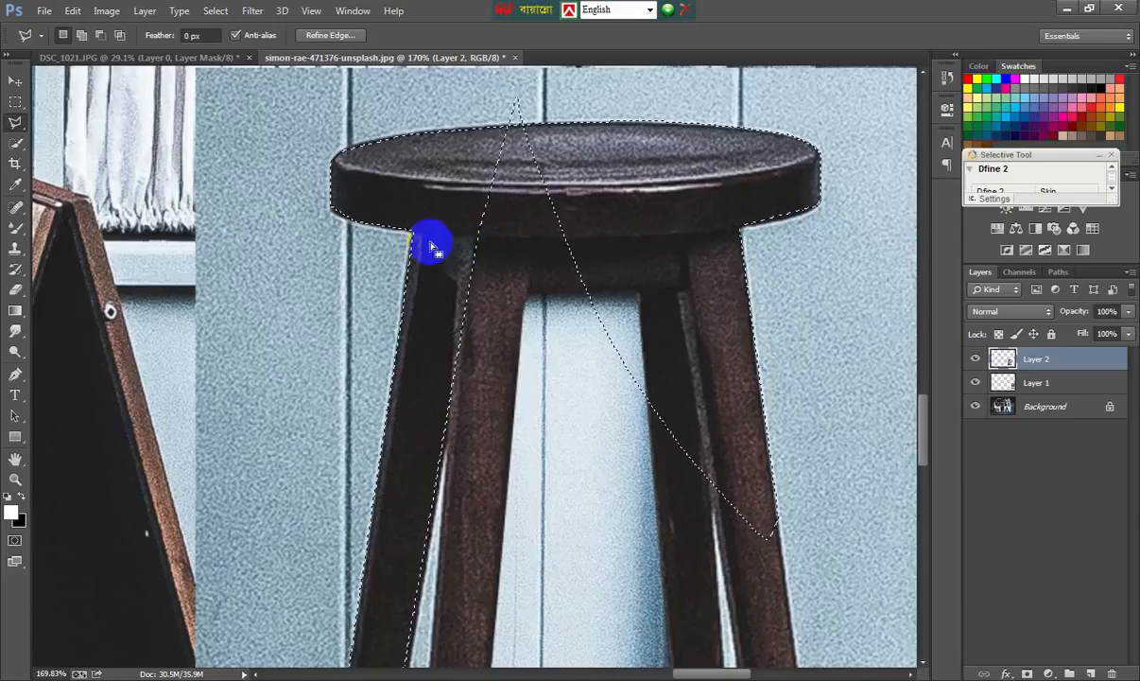
Set up the Eraser with a 163 px round brush and invert the stool selection.
{"action": "scroll", "coordinate": [429, 255], "scroll_direction": "down", "scroll_amount": 2}
{"action": "key", "text": "e"}
{"action": "right_click", "coordinate": [315, 186]}
{"action": "left_click", "coordinate": [465, 216]}
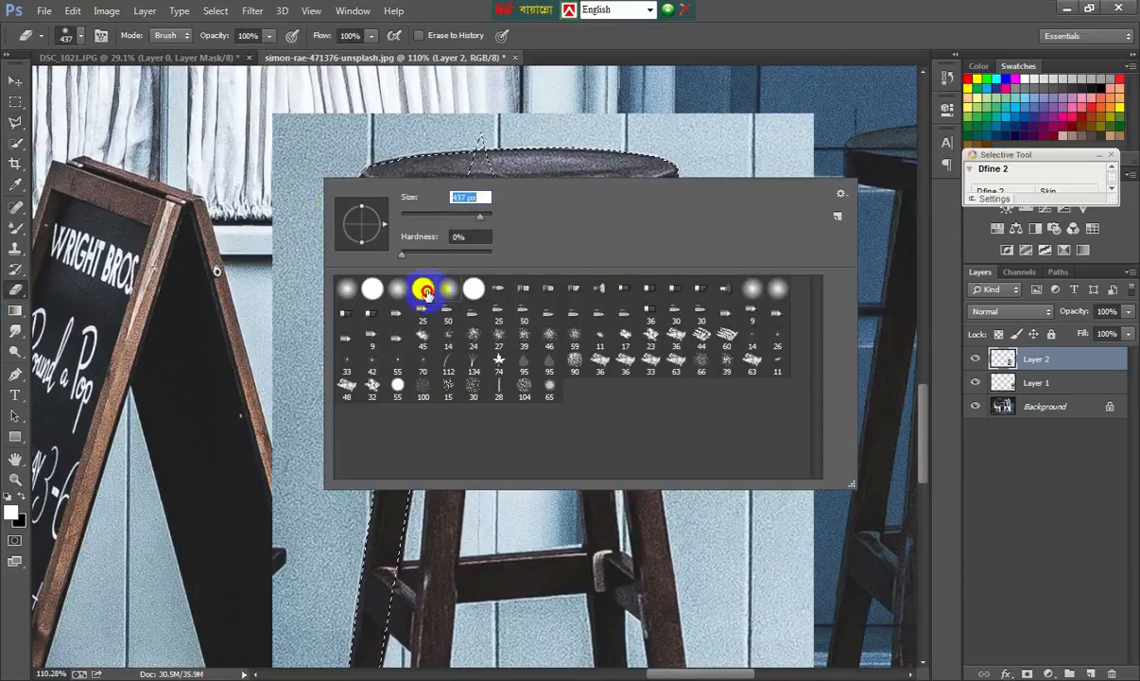
{"action": "left_click", "coordinate": [424, 290]}
{"action": "left_click", "coordinate": [461, 216]}
{"action": "left_click", "coordinate": [298, 144]}
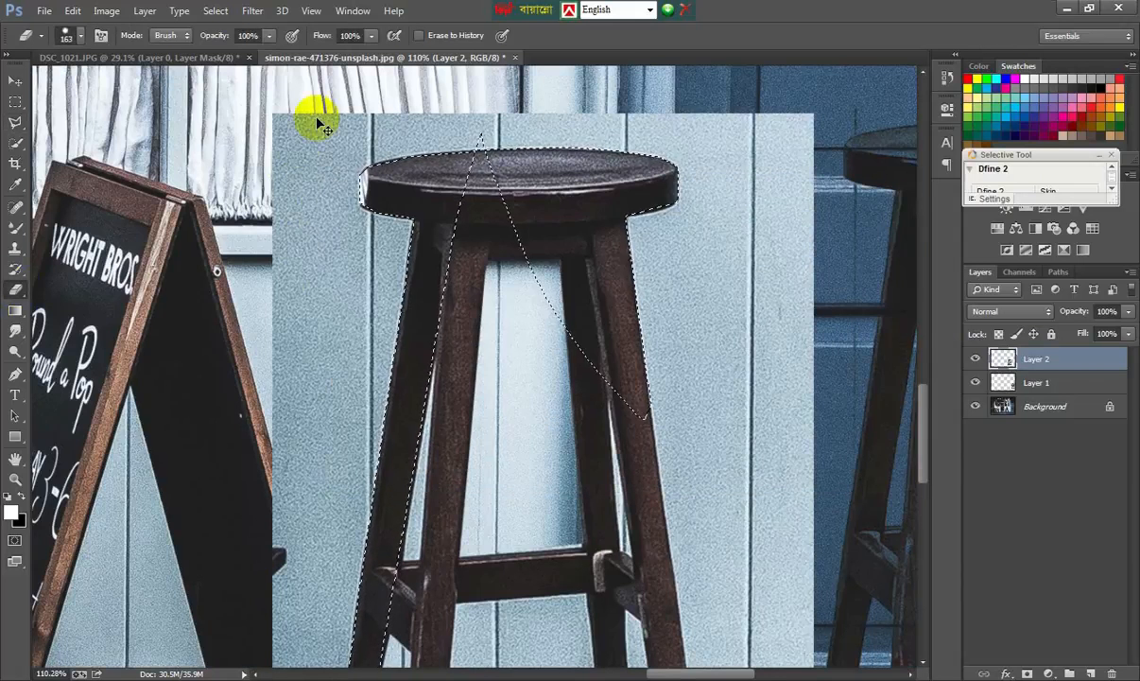
{"action": "left_click", "coordinate": [215, 10]}
{"action": "left_click", "coordinate": [238, 76]}
Erase the pasted wall around the second stool's seat, along the sign-side leg and beside the door-side leg, undoing the stroke that cuts into the seat.
{"action": "left_click_drag", "start_coordinate": [400, 145], "coordinate": [643, 118]}
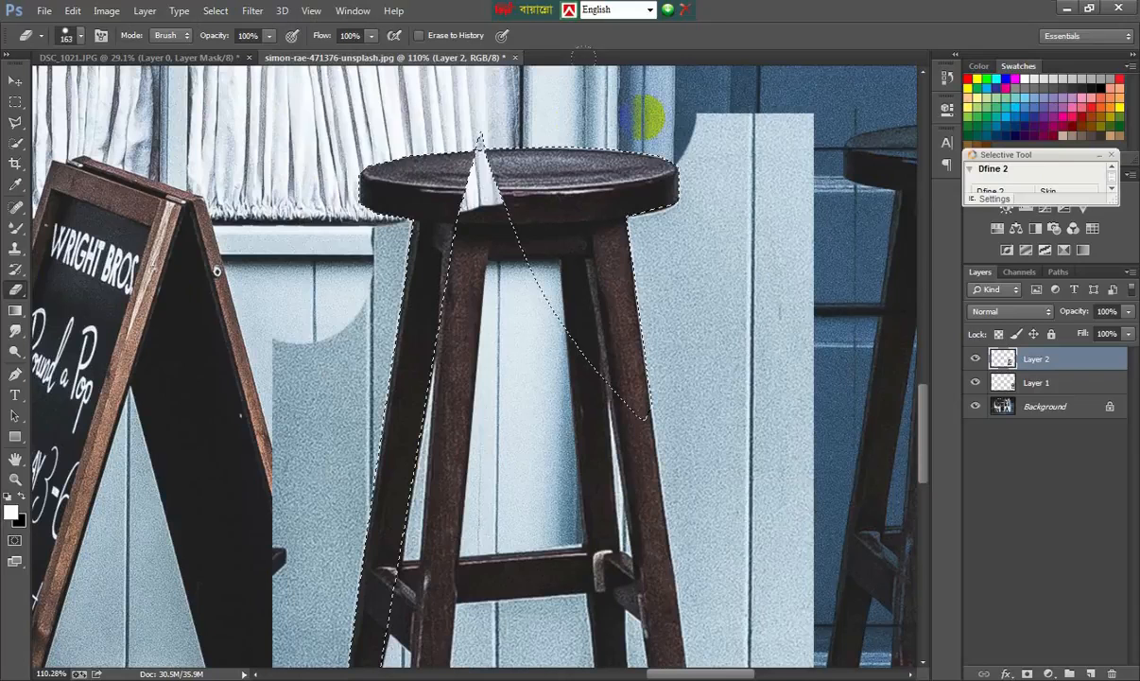
{"action": "key", "text": "ctrl+z"}
{"action": "left_click_drag", "start_coordinate": [712, 113], "coordinate": [701, 116]}
{"action": "mouse_move", "coordinate": [504, 68]}
{"action": "left_mouse_down"}
{"action": "mouse_move", "coordinate": [474, 69]}
{"action": "mouse_move", "coordinate": [524, 82]}
{"action": "mouse_move", "coordinate": [587, 74]}
{"action": "mouse_move", "coordinate": [313, 103]}
{"action": "mouse_move", "coordinate": [299, 190]}
{"action": "mouse_move", "coordinate": [299, 147]}
{"action": "mouse_move", "coordinate": [367, 96]}
{"action": "left_mouse_up"}
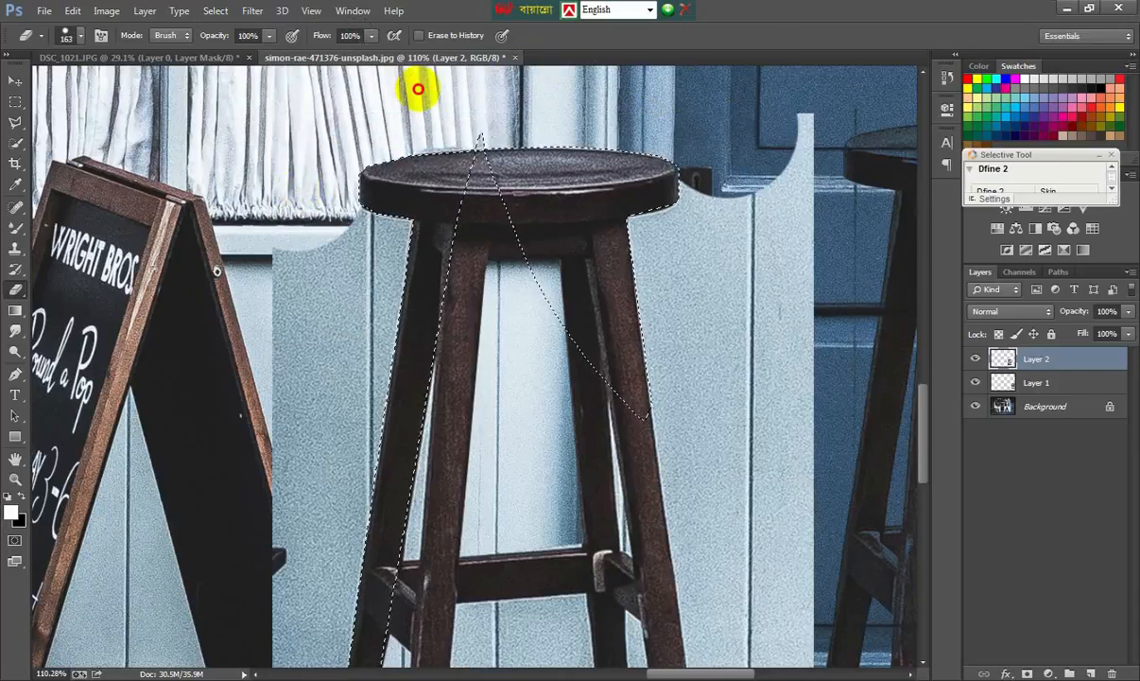
{"action": "scroll", "coordinate": [268, 152], "scroll_direction": "down", "scroll_amount": 4}
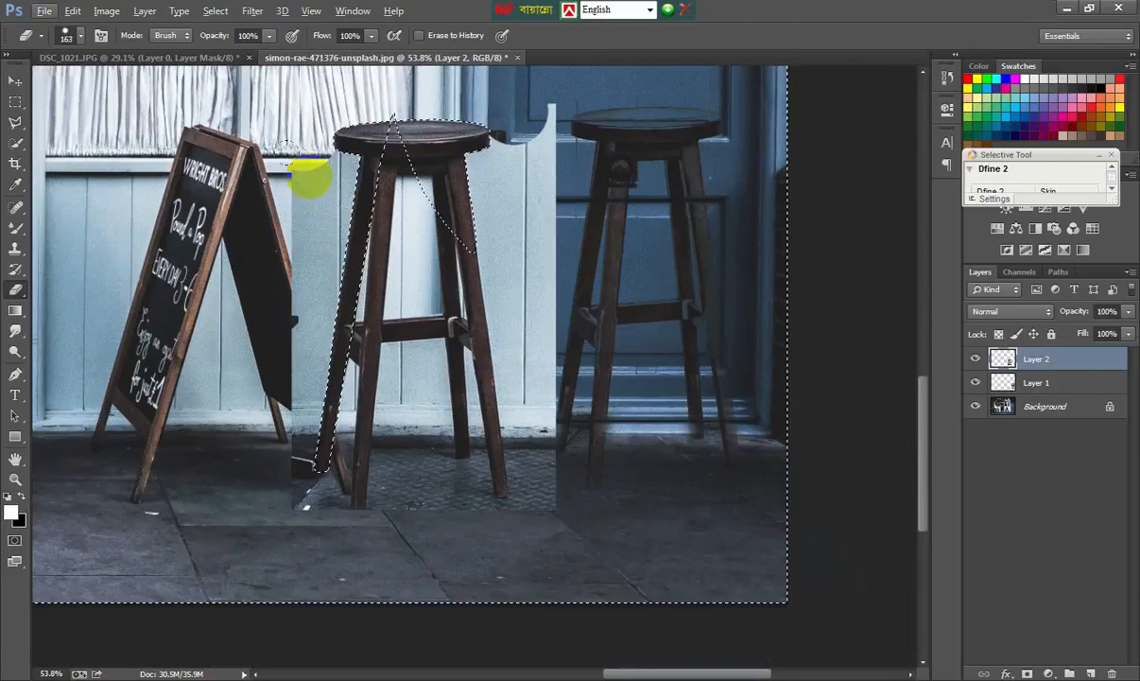
{"action": "mouse_move", "coordinate": [310, 177]}
{"action": "left_mouse_down"}
{"action": "mouse_move", "coordinate": [326, 173]}
{"action": "mouse_move", "coordinate": [316, 193]}
{"action": "mouse_move", "coordinate": [331, 168]}
{"action": "mouse_move", "coordinate": [262, 513]}
{"action": "mouse_move", "coordinate": [285, 495]}
{"action": "mouse_move", "coordinate": [313, 525]}
{"action": "left_mouse_up"}
{"action": "mouse_move", "coordinate": [506, 142]}
{"action": "left_mouse_down"}
{"action": "mouse_move", "coordinate": [521, 180]}
{"action": "mouse_move", "coordinate": [486, 169]}
{"action": "mouse_move", "coordinate": [539, 310]}
{"action": "mouse_move", "coordinate": [527, 175]}
{"action": "left_mouse_up"}
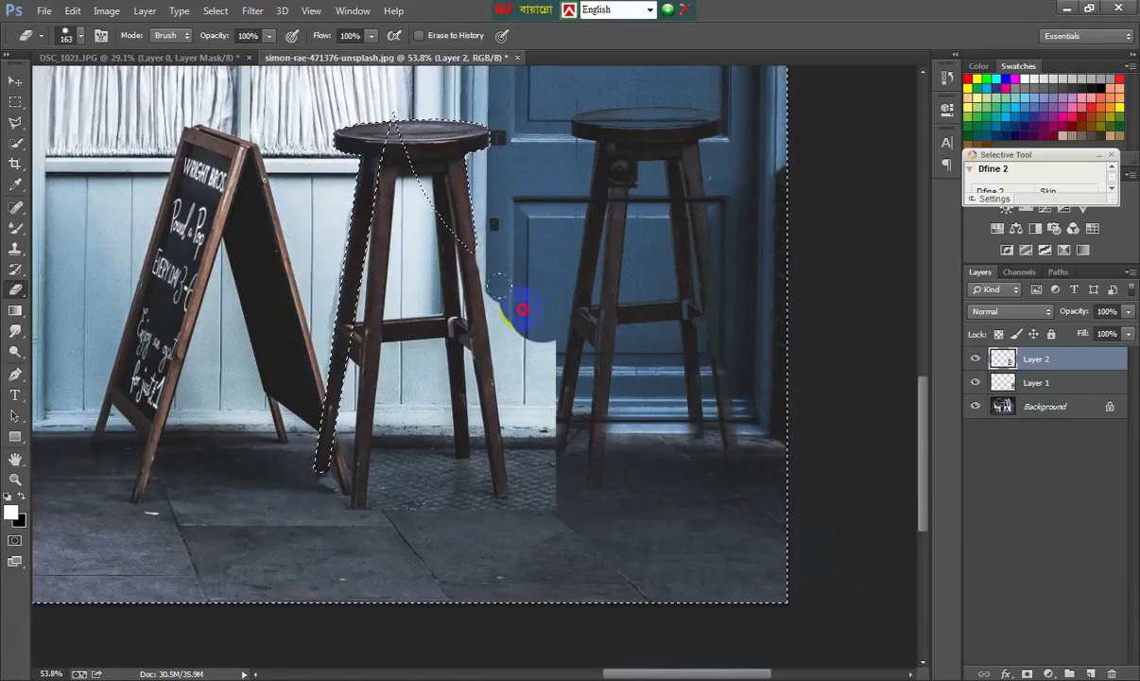
{"action": "left_click_drag", "start_coordinate": [522, 310], "coordinate": [530, 347]}
Erase the remaining background along the door-side leg and around the feet with a soft 76 px eraser at 0% hardness, and clear the selection.
{"action": "right_click", "coordinate": [554, 364]}
{"action": "left_click_drag", "start_coordinate": [673, 398], "coordinate": [661, 402]}
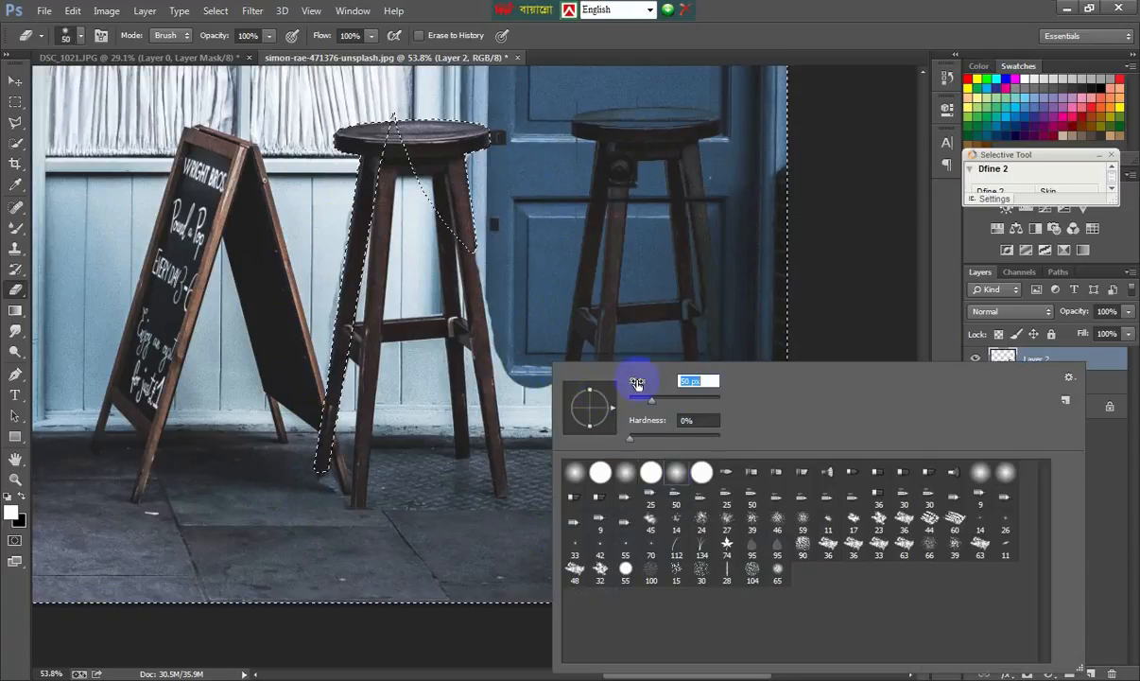
{"action": "mouse_move", "coordinate": [503, 314]}
{"action": "left_mouse_down"}
{"action": "mouse_move", "coordinate": [551, 412]}
{"action": "mouse_move", "coordinate": [531, 518]}
{"action": "mouse_move", "coordinate": [537, 389]}
{"action": "mouse_move", "coordinate": [510, 373]}
{"action": "left_mouse_up"}
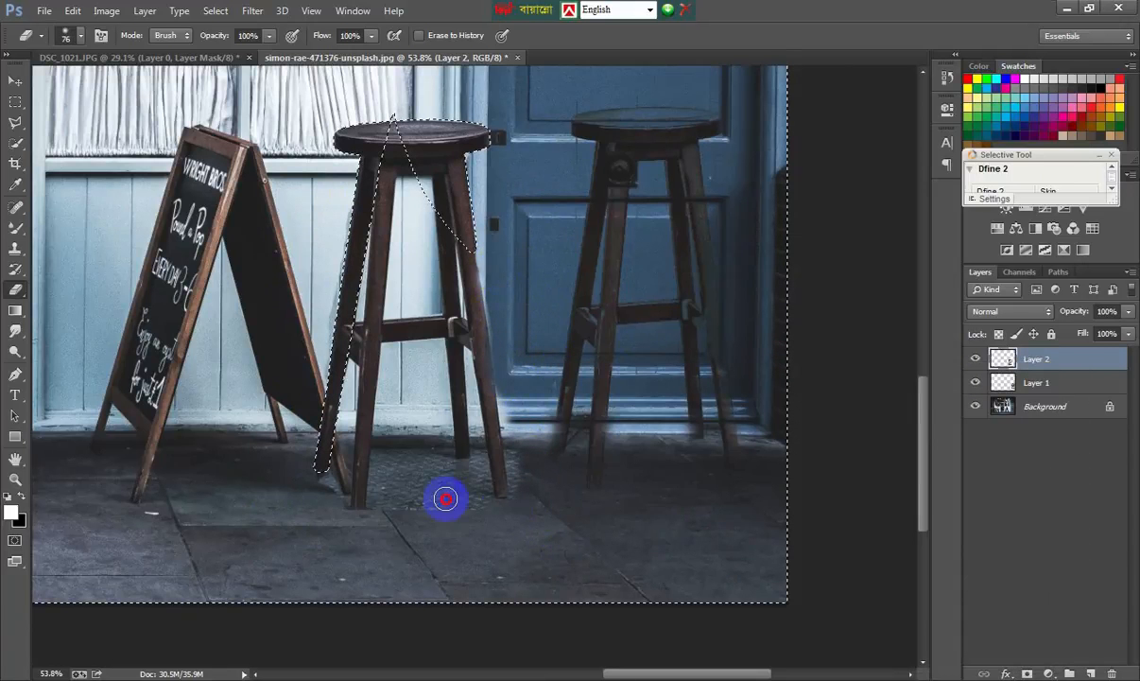
{"action": "key", "text": "ctrl+d"}
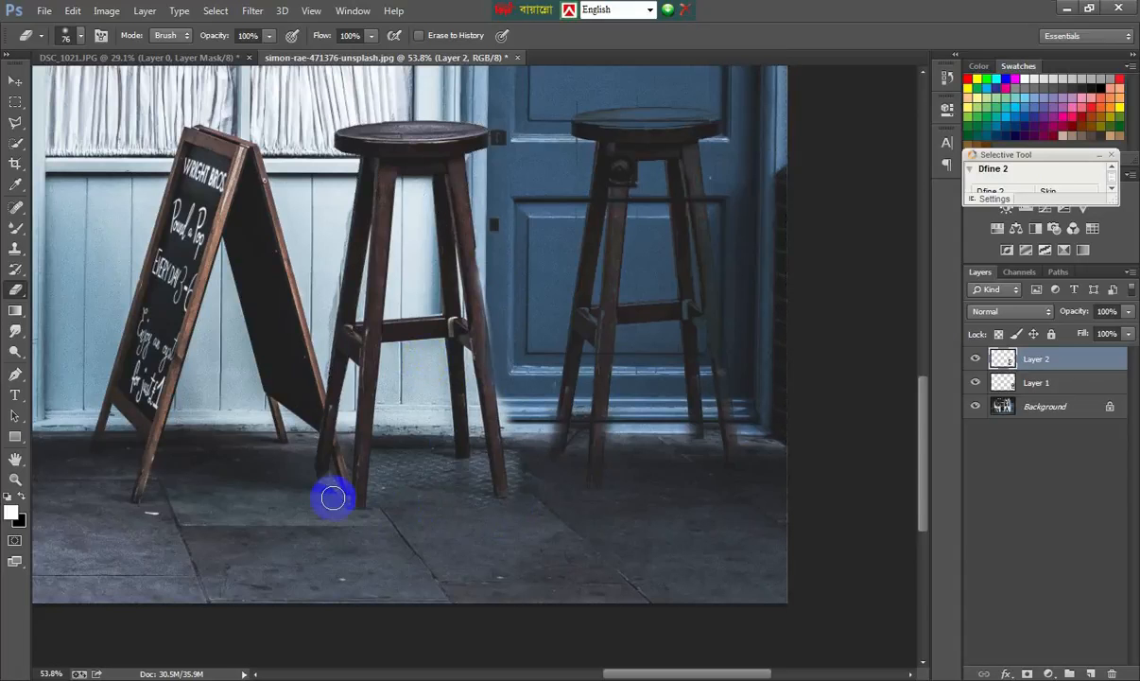
{"action": "scroll", "coordinate": [487, 516], "scroll_direction": "down", "scroll_amount": 4}
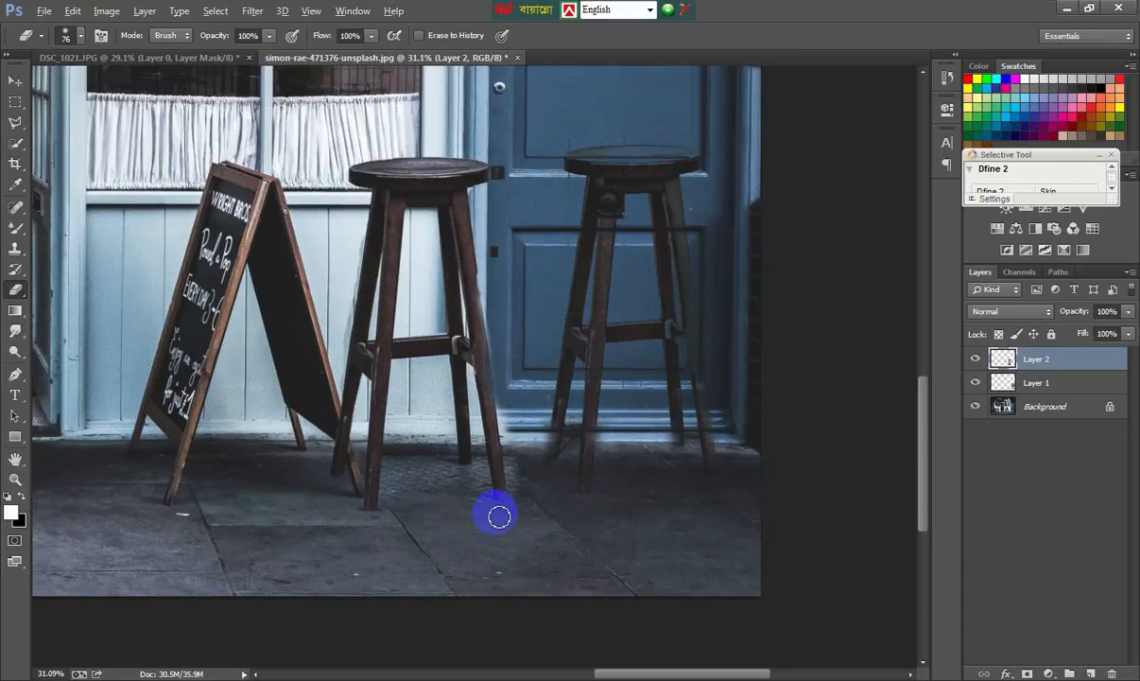
{"action": "scroll", "coordinate": [491, 301], "scroll_direction": "up", "scroll_amount": 7}
{"action": "scroll", "coordinate": [481, 279], "scroll_direction": "down", "scroll_amount": 8}
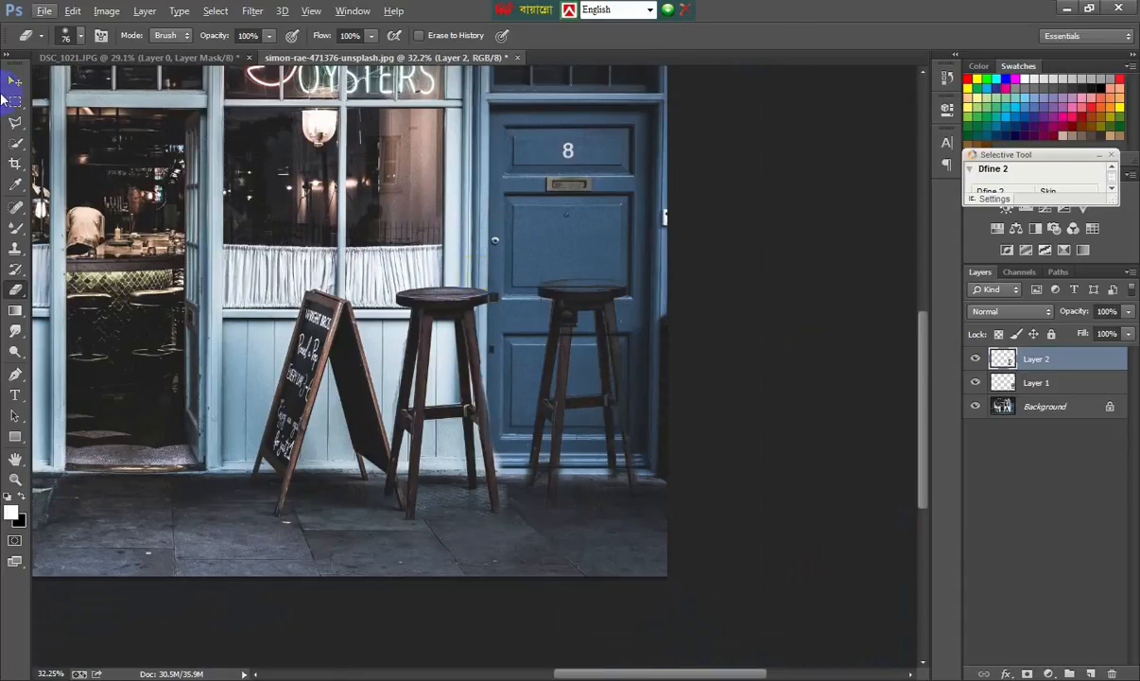
Delete Layer 1 with the first stool copy, make Layer 2 active and fit the whole image in view.
{"action": "left_click_drag", "start_coordinate": [1017, 379], "coordinate": [1112, 672]}
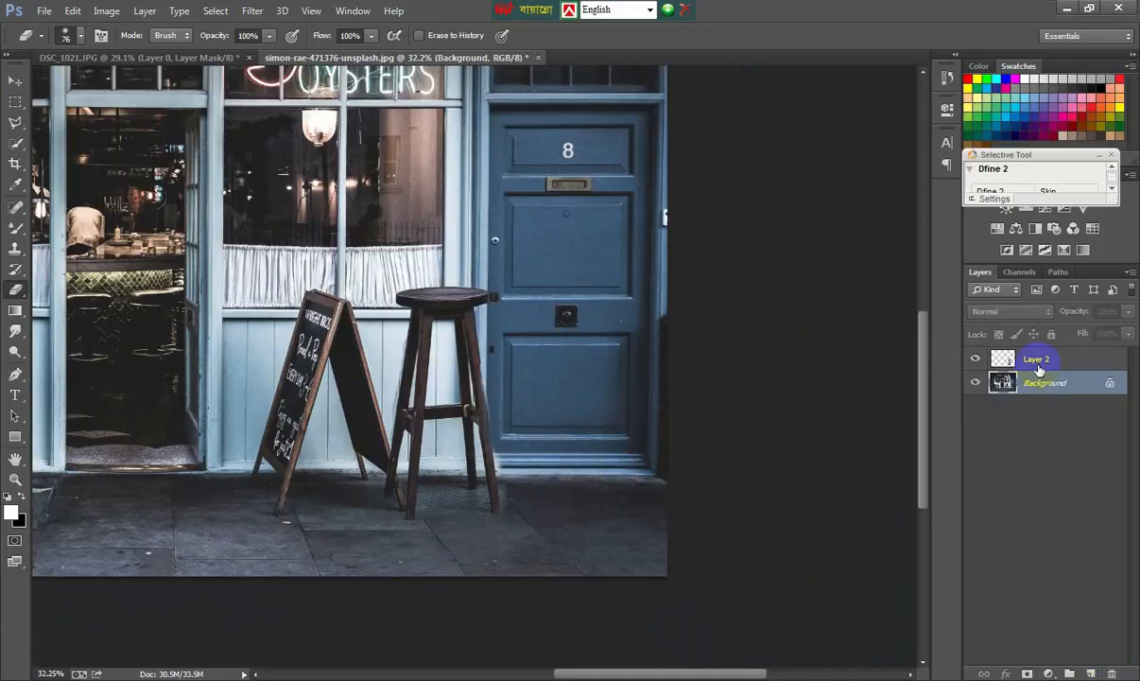
{"action": "left_click", "coordinate": [1038, 361]}
{"action": "key", "text": "ctrl+0"}
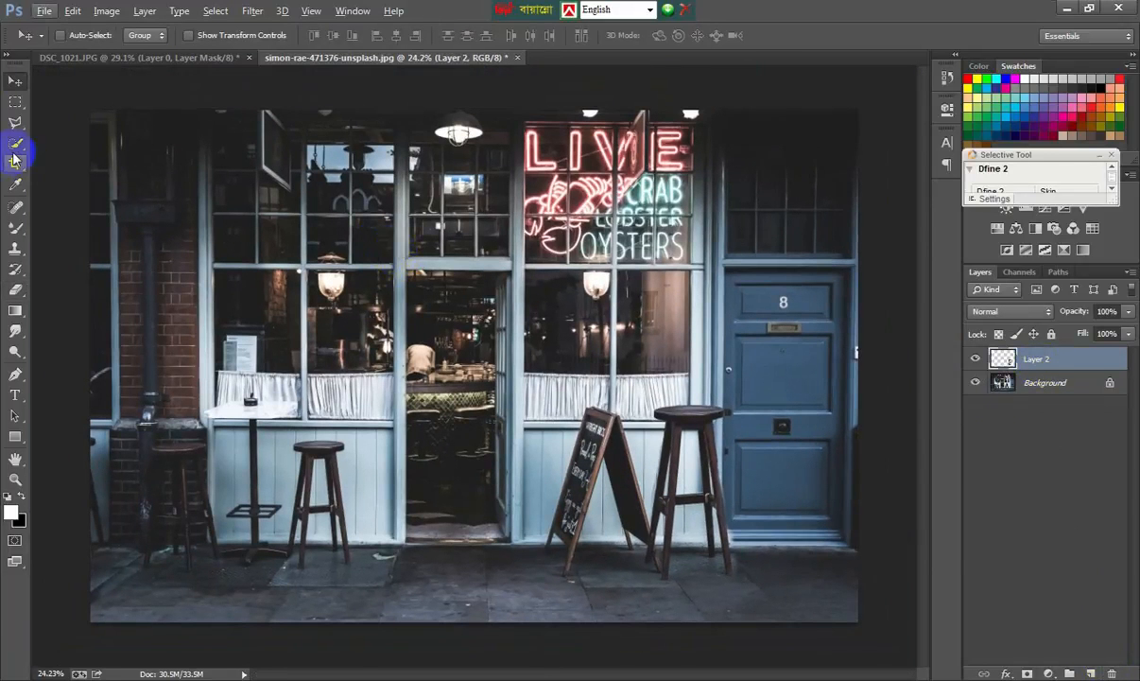
Crop the photo to the neon-sign window, chalkboard sign, second stool and blue door, cutting away the restaurant entrance side.
{"action": "left_click", "coordinate": [15, 163]}
{"action": "left_click_drag", "start_coordinate": [93, 344], "coordinate": [204, 373]}
{"action": "key", "text": "Escape"}
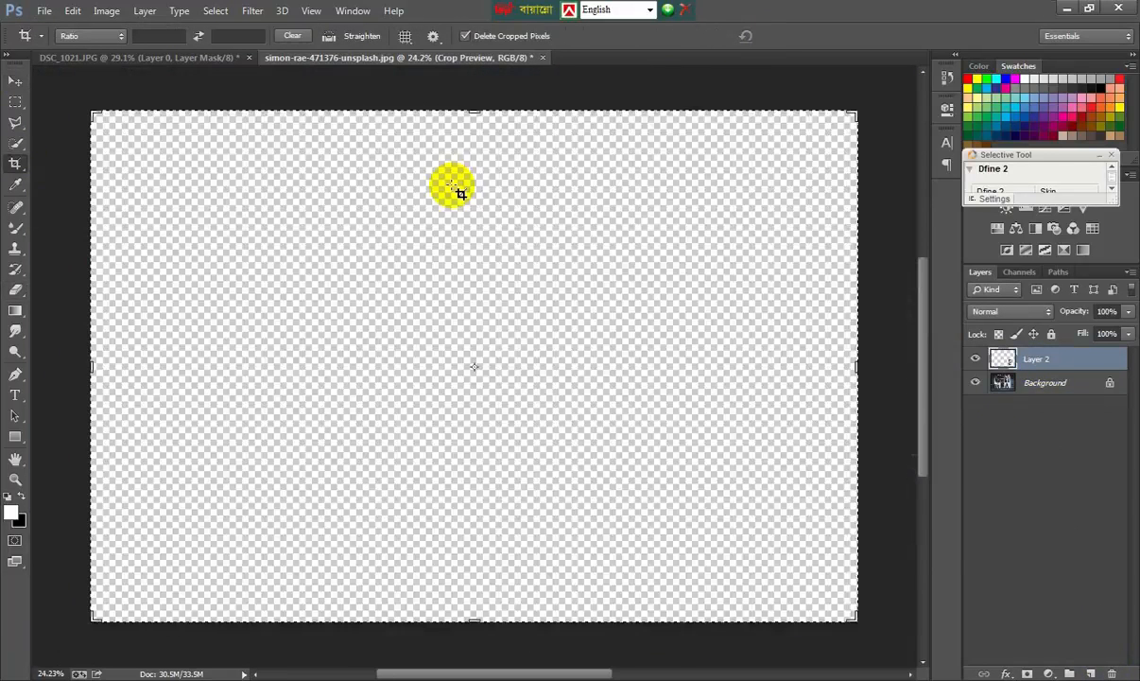
{"action": "left_click_drag", "start_coordinate": [92, 368], "coordinate": [301, 379]}
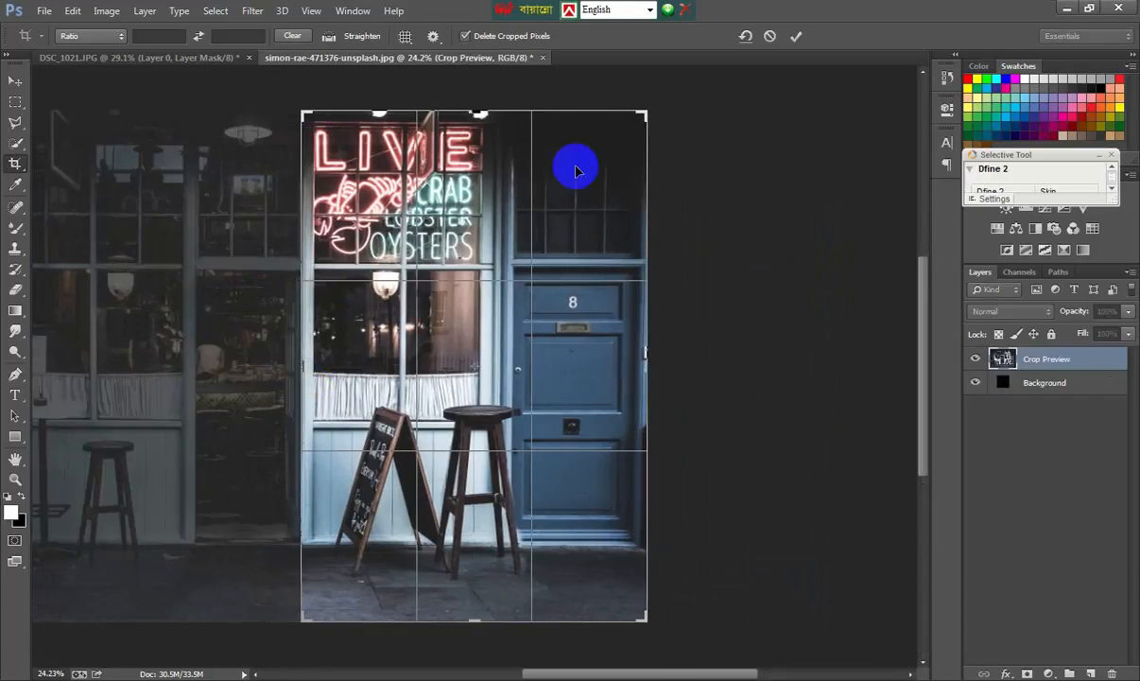
{"action": "left_click", "coordinate": [797, 36]}
{"action": "left_click", "coordinate": [15, 81]}
{"action": "scroll", "coordinate": [467, 397], "scroll_direction": "up", "scroll_amount": 1}
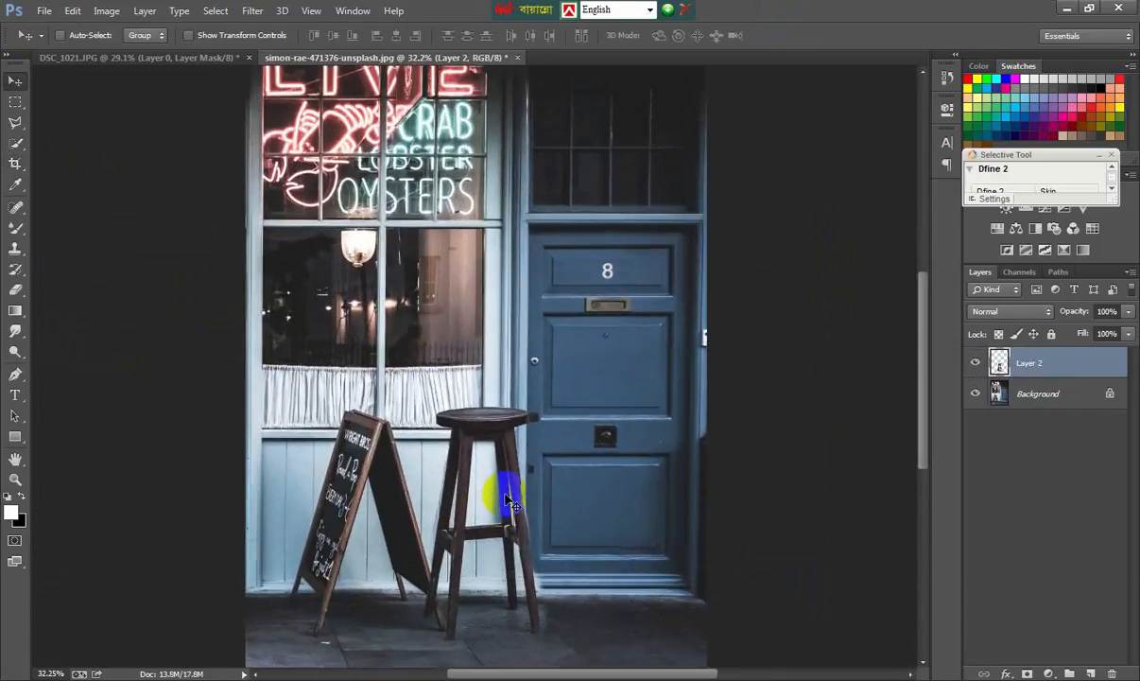
Erase the leftover paving texture around the second stool's feet with the 76 px Eraser.
{"action": "left_click", "coordinate": [15, 290]}
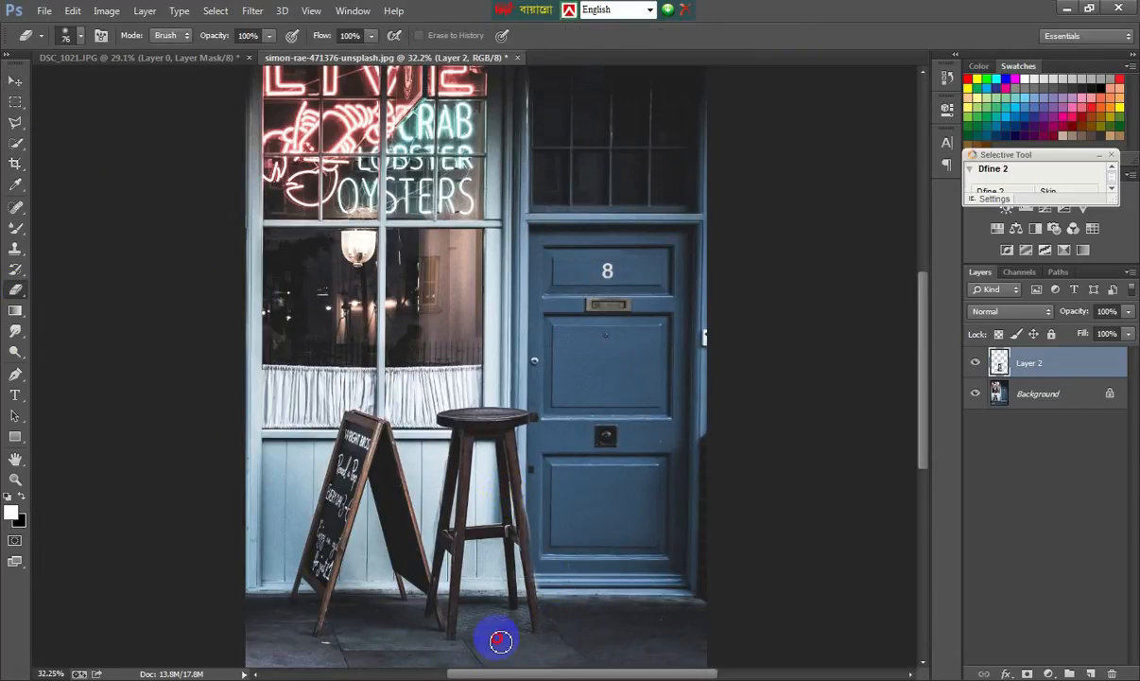
{"action": "scroll", "coordinate": [428, 537], "scroll_direction": "up", "scroll_amount": 3}
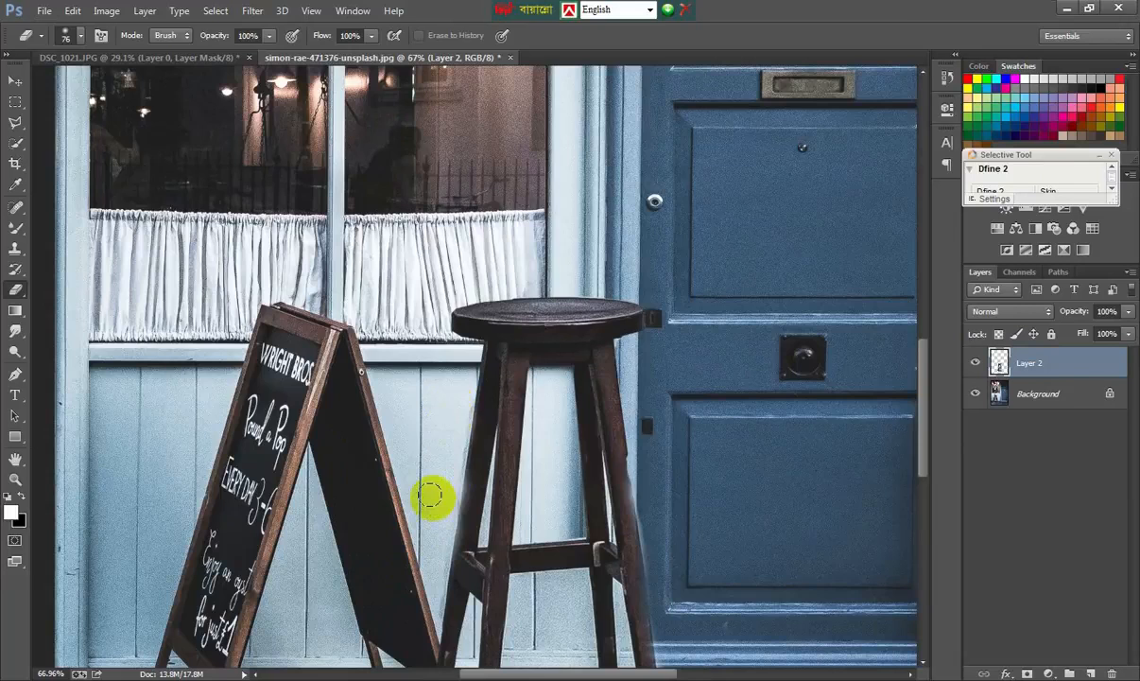
{"action": "scroll", "coordinate": [433, 492], "scroll_direction": "down", "scroll_amount": 4}
Bring the masked seated man from DSC_1021.JPG into the cropped shopfront photo as a new layer above the stool.
{"action": "left_click", "coordinate": [15, 80]}
{"action": "left_click", "coordinate": [112, 57]}
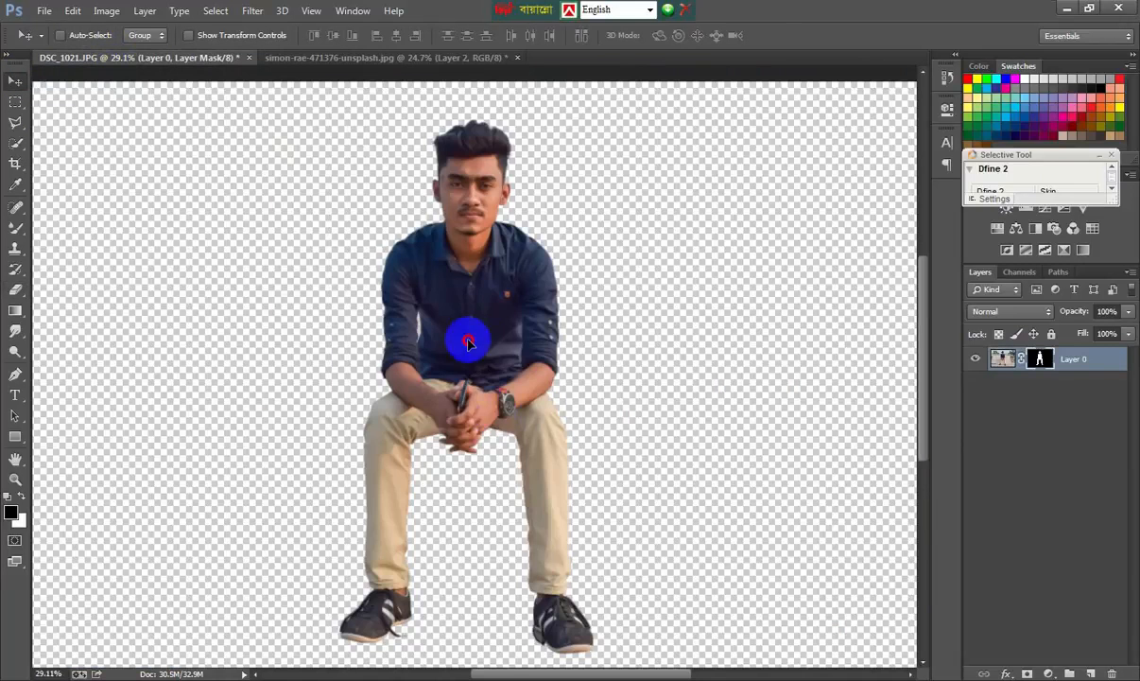
{"action": "left_click_drag", "start_coordinate": [466, 331], "coordinate": [485, 431]}
{"action": "scroll", "coordinate": [482, 434], "scroll_direction": "down", "scroll_amount": 4}
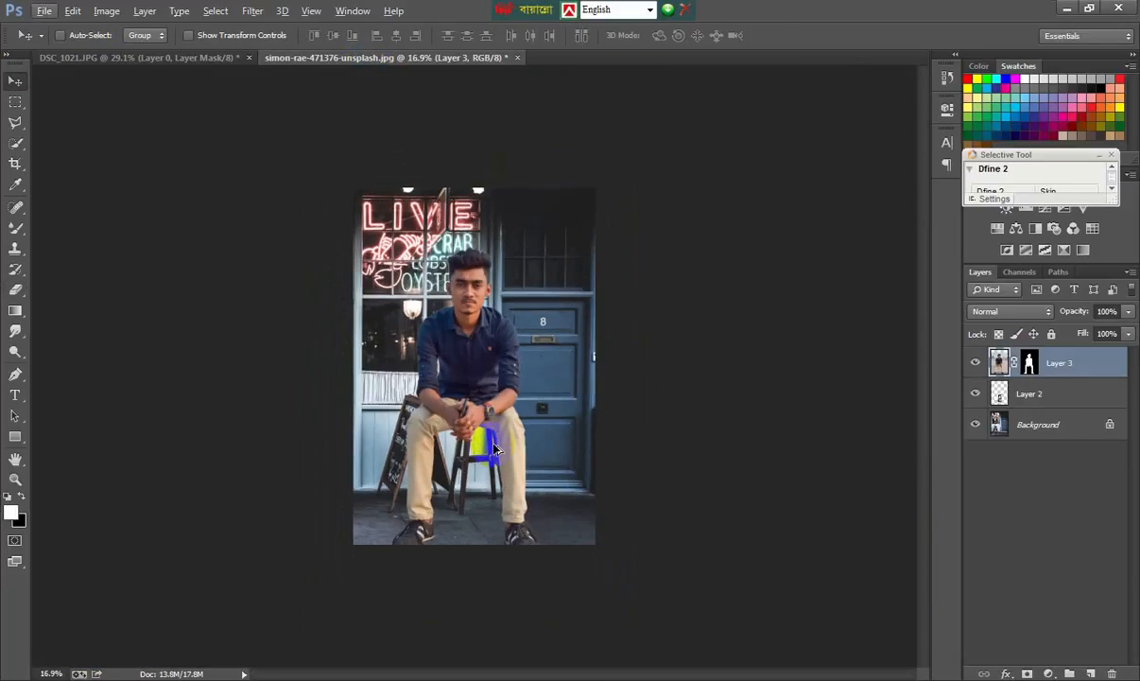
Scale the seated man to about 79% and position him so that he sits on the stool with his feet on the pavement.
{"action": "scroll", "coordinate": [482, 434], "scroll_direction": "up", "scroll_amount": 3}
{"action": "key", "text": "ctrl+t"}
{"action": "left_click_drag", "start_coordinate": [832, 178], "coordinate": [787, 231]}
{"action": "left_click_drag", "start_coordinate": [596, 317], "coordinate": [608, 297]}
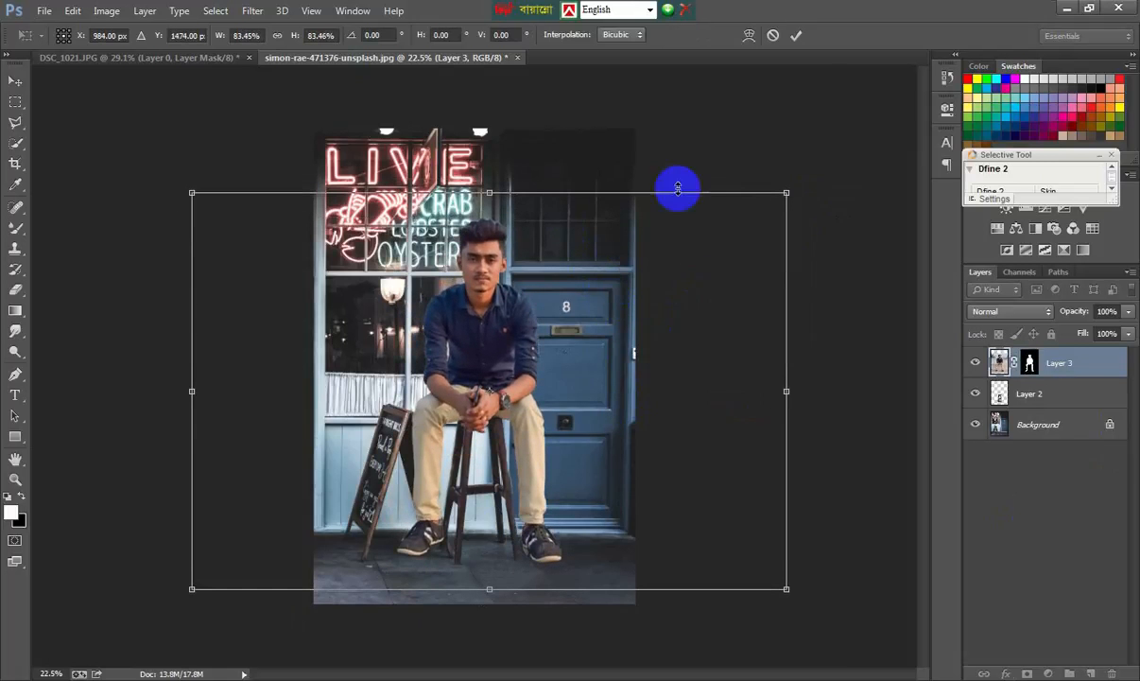
{"action": "left_click_drag", "start_coordinate": [776, 192], "coordinate": [769, 204]}
{"action": "left_click_drag", "start_coordinate": [567, 289], "coordinate": [570, 295]}
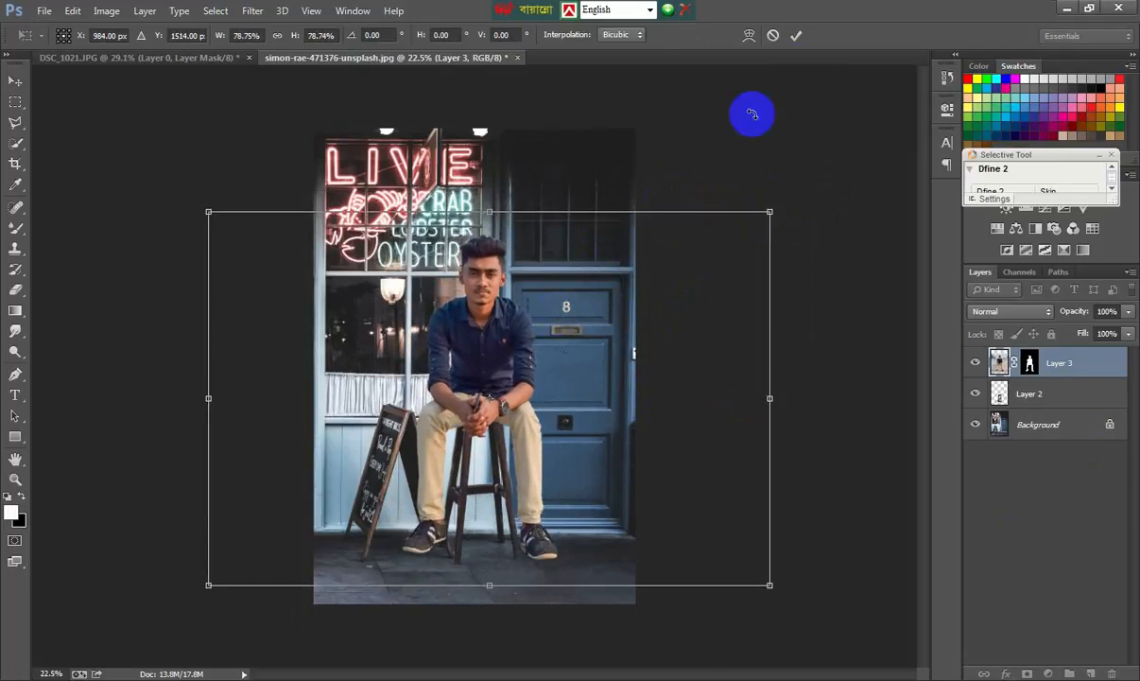
{"action": "left_click", "coordinate": [793, 34]}
{"action": "left_click_drag", "start_coordinate": [520, 423], "coordinate": [519, 445]}
Convert the man's Layer 3 to a smart object and rasterize it so that its mask is applied.
{"action": "right_click", "coordinate": [1004, 359]}
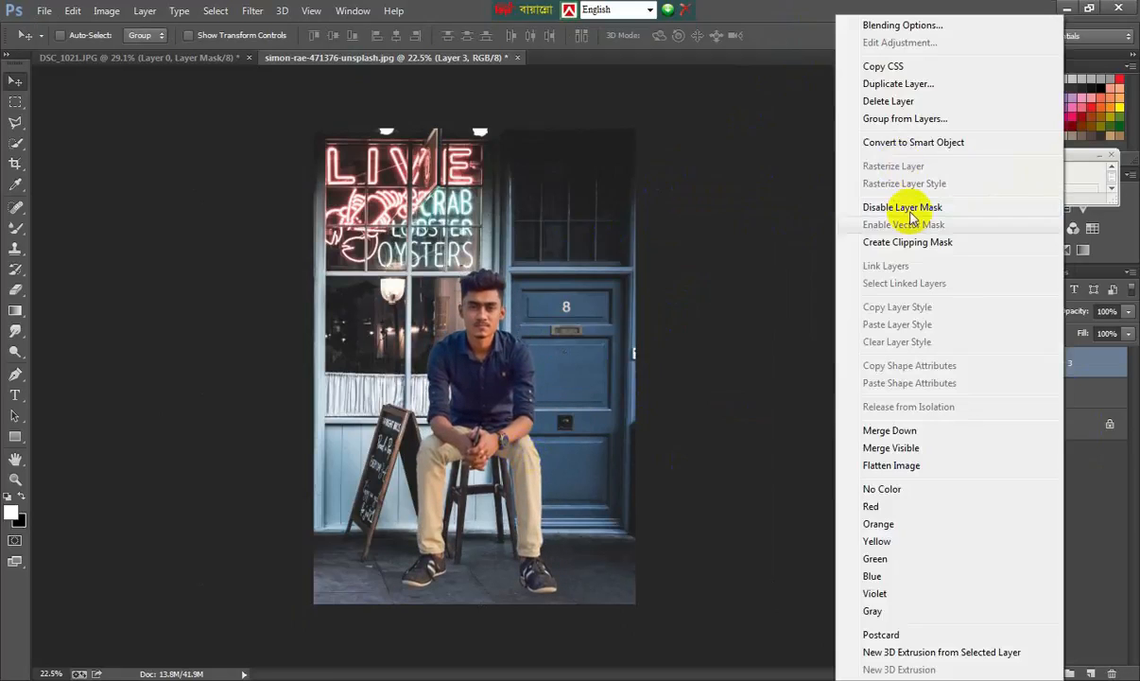
{"action": "left_click", "coordinate": [893, 141]}
{"action": "right_click", "coordinate": [1023, 364]}
{"action": "left_click", "coordinate": [842, 207]}
{"action": "scroll", "coordinate": [515, 397], "scroll_direction": "up", "scroll_amount": 4}
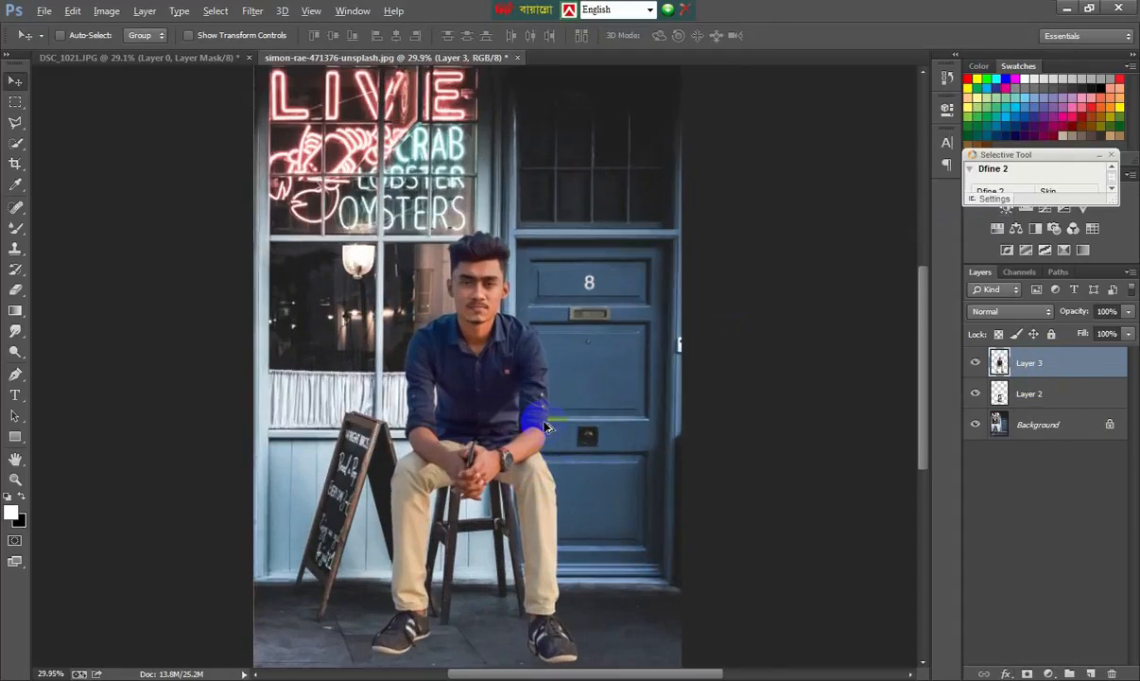
{"action": "scroll", "coordinate": [547, 465], "scroll_direction": "down", "scroll_amount": 3}
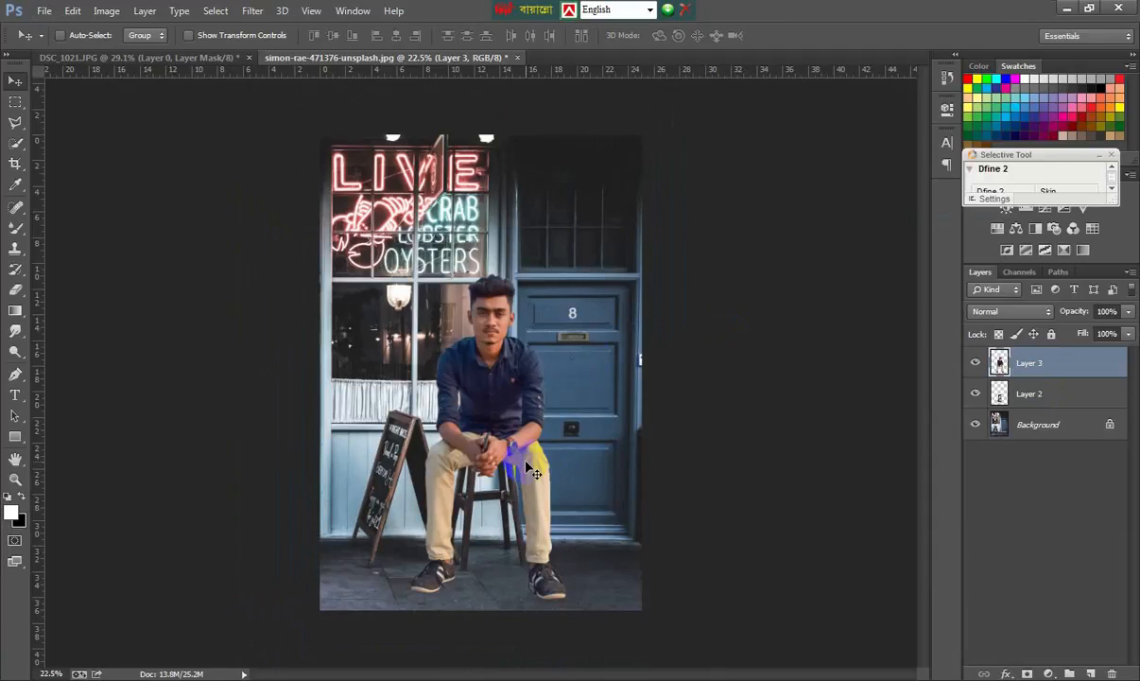
Scale the man on Layer 3 down slightly and apply the transform.
{"action": "key", "text": "ctrl+t"}
{"action": "left_click_drag", "start_coordinate": [576, 268], "coordinate": [560, 283]}
{"action": "left_click", "coordinate": [796, 38]}
Resize and reposition the stool on Layer 2 so that its seat sits directly beneath the seated man.
{"action": "left_click", "coordinate": [1021, 397]}
{"action": "key", "text": "ctrl+t"}
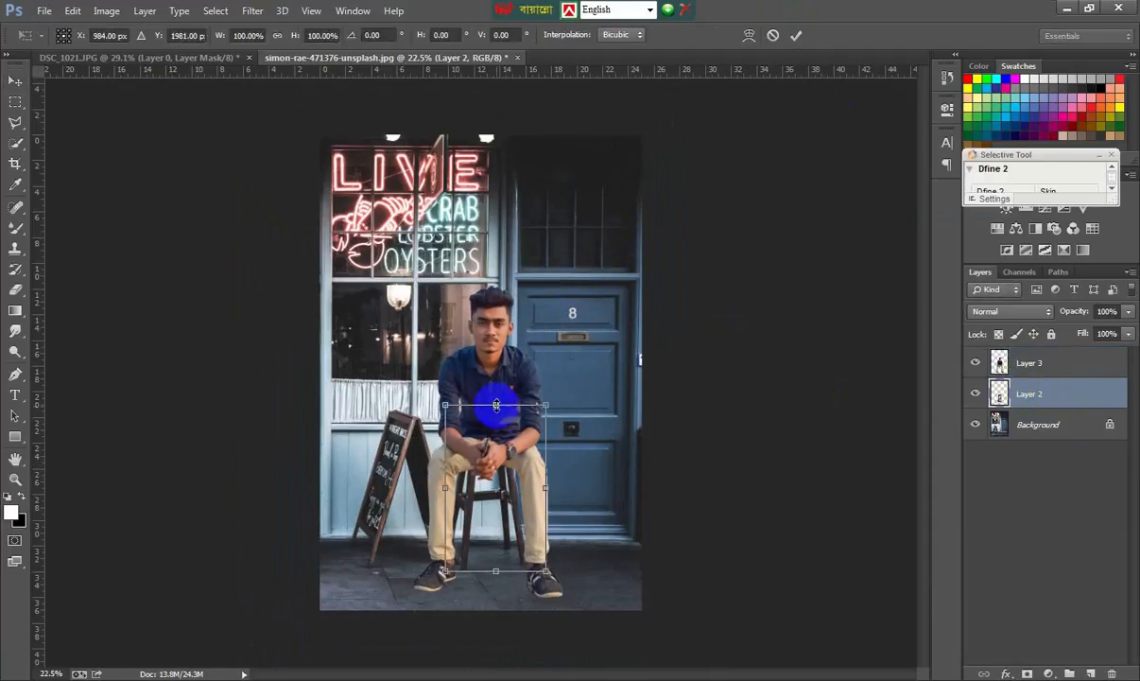
{"action": "left_click_drag", "start_coordinate": [496, 405], "coordinate": [494, 577]}
{"action": "scroll", "coordinate": [484, 529], "scroll_direction": "up", "scroll_amount": 3}
{"action": "left_click_drag", "start_coordinate": [524, 430], "coordinate": [522, 445]}
{"action": "left_click", "coordinate": [796, 35]}
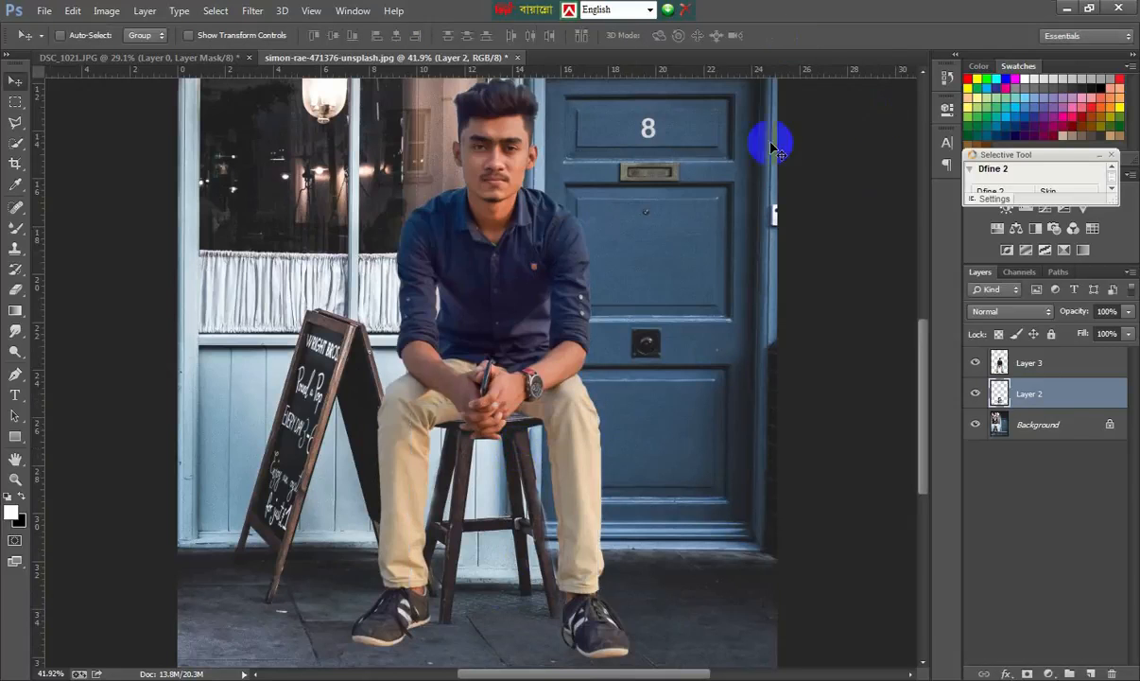
Outline the leftover background between the stool legs below the crossbar with the Polygonal Lasso, delete it from Layer 2 and deselect.
{"action": "scroll", "coordinate": [507, 558], "scroll_direction": "up", "scroll_amount": 4}
{"action": "left_click", "coordinate": [15, 123]}
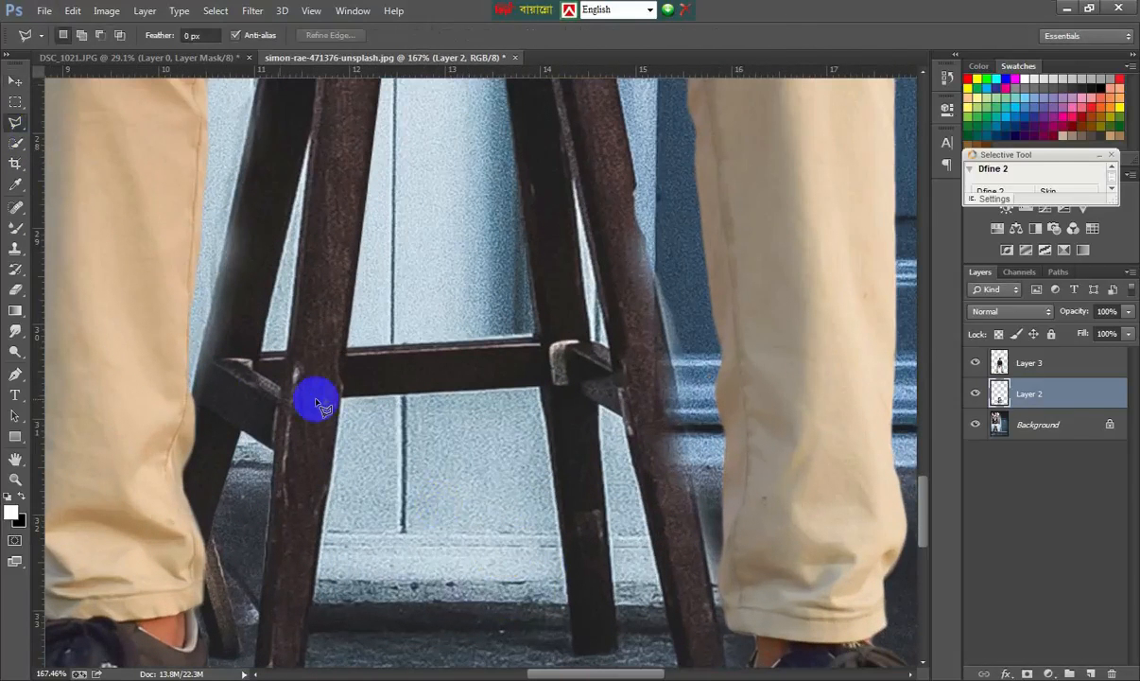
{"action": "left_click", "coordinate": [537, 388]}
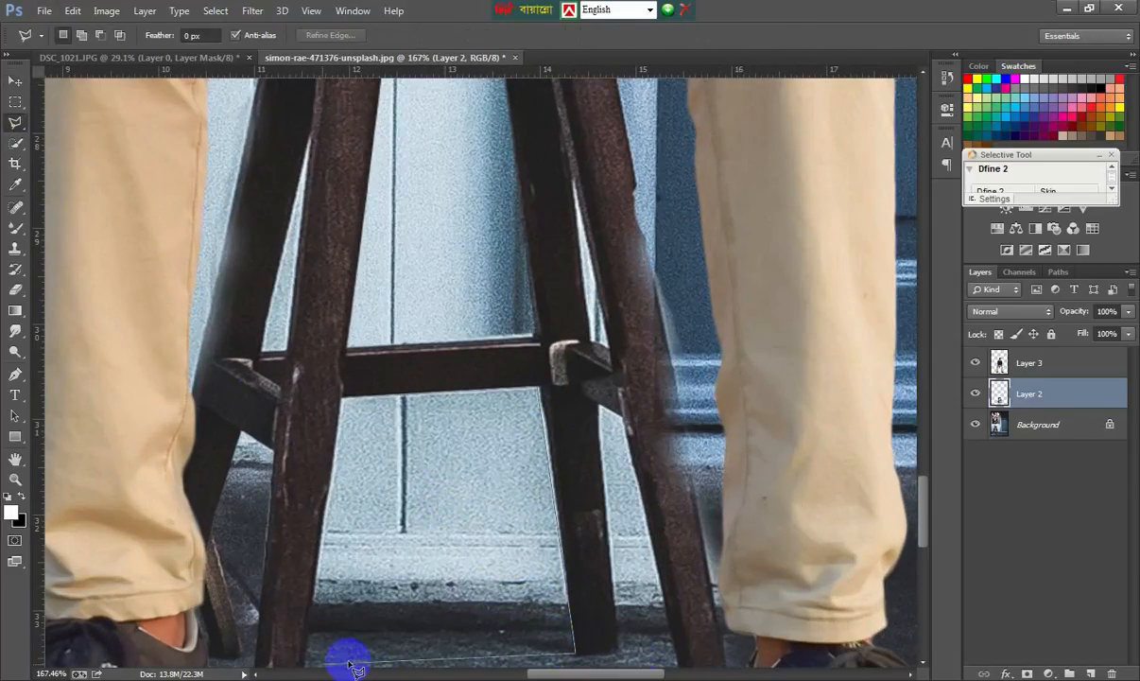
{"action": "scroll", "coordinate": [350, 666], "scroll_direction": "down", "scroll_amount": 3}
{"action": "left_click", "coordinate": [621, 503]}
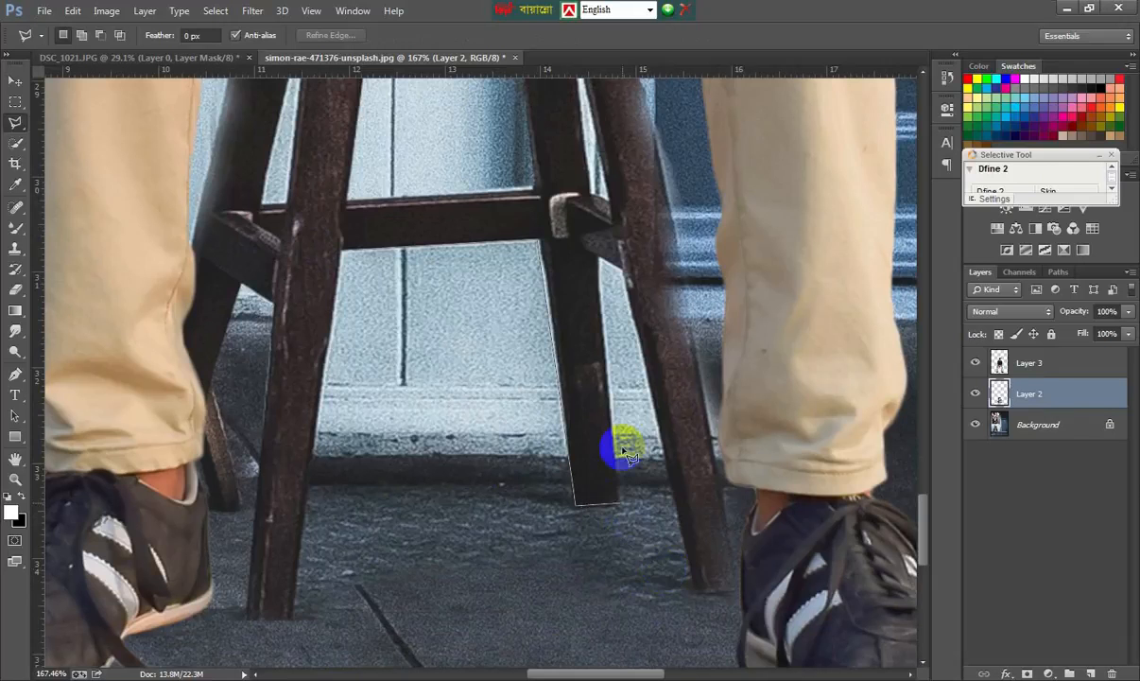
{"action": "left_click", "coordinate": [599, 255]}
{"action": "left_click", "coordinate": [619, 264]}
{"action": "left_click", "coordinate": [698, 600]}
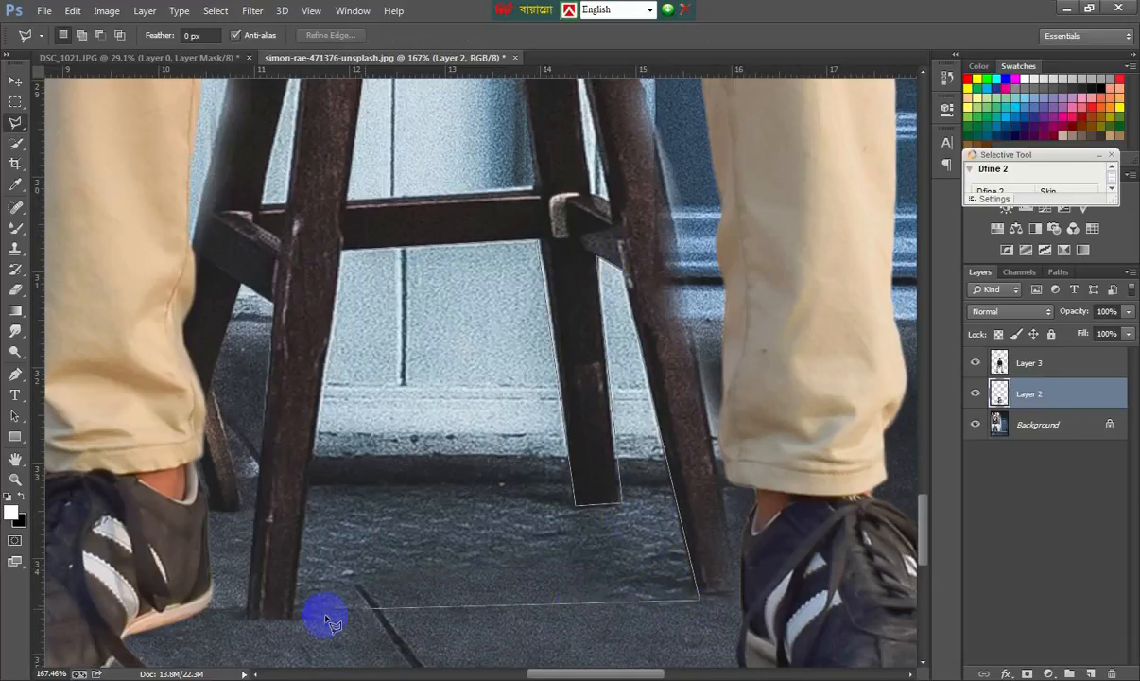
{"action": "left_click", "coordinate": [317, 614]}
{"action": "left_click", "coordinate": [305, 569]}
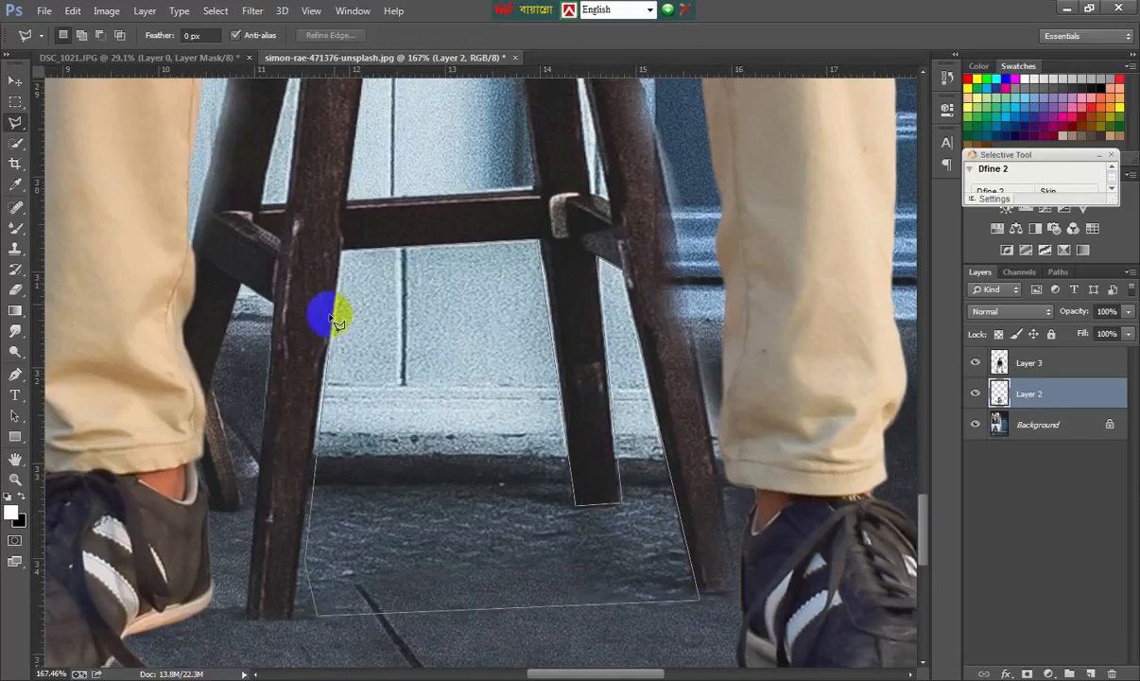
{"action": "left_click", "coordinate": [346, 253]}
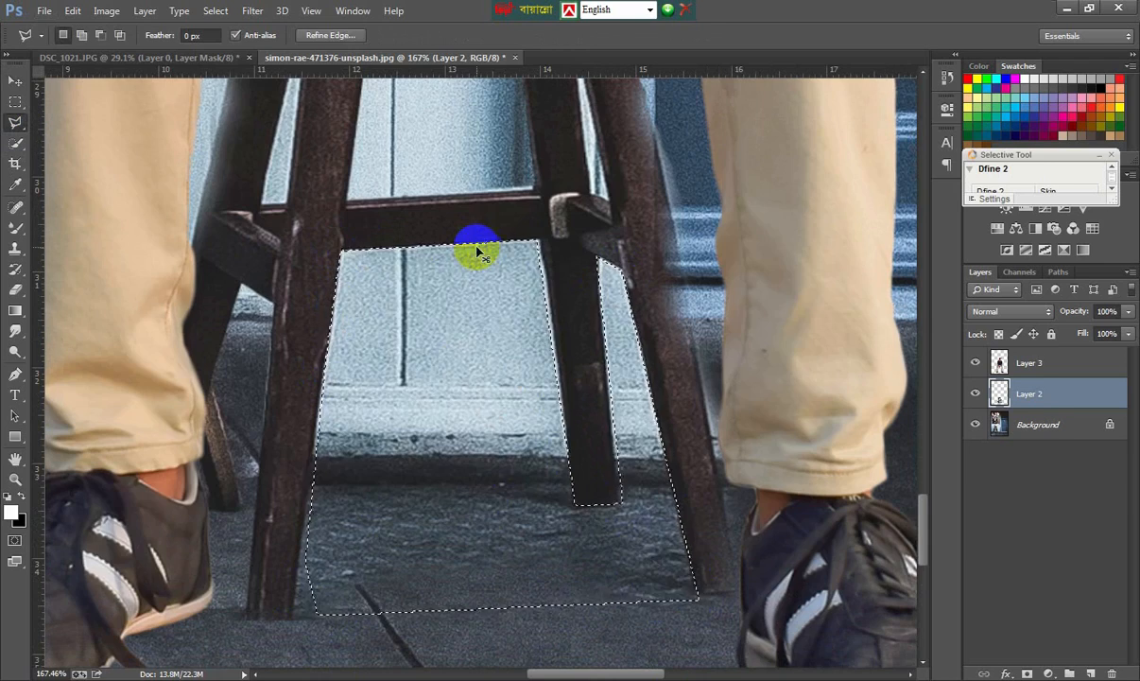
{"action": "key", "text": "Delete"}
{"action": "key", "text": "ctrl+d"}
{"action": "scroll", "coordinate": [450, 268], "scroll_direction": "down", "scroll_amount": 10}
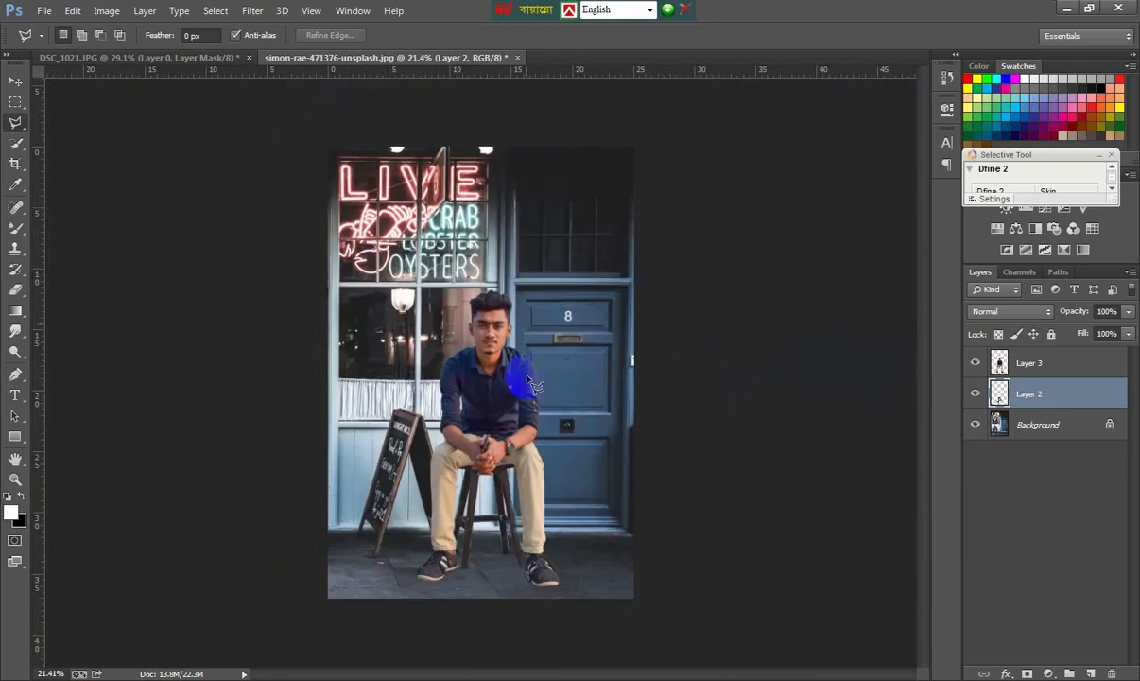
Add a new layer above Layer 2 and dab a soft black spot on the pavement with a 97 px brush at 0% hardness.
{"action": "scroll", "coordinate": [489, 486], "scroll_direction": "up", "scroll_amount": 4}
{"action": "scroll", "coordinate": [522, 457], "scroll_direction": "down", "scroll_amount": 3}
{"action": "scroll", "coordinate": [522, 457], "scroll_direction": "down", "scroll_amount": 2}
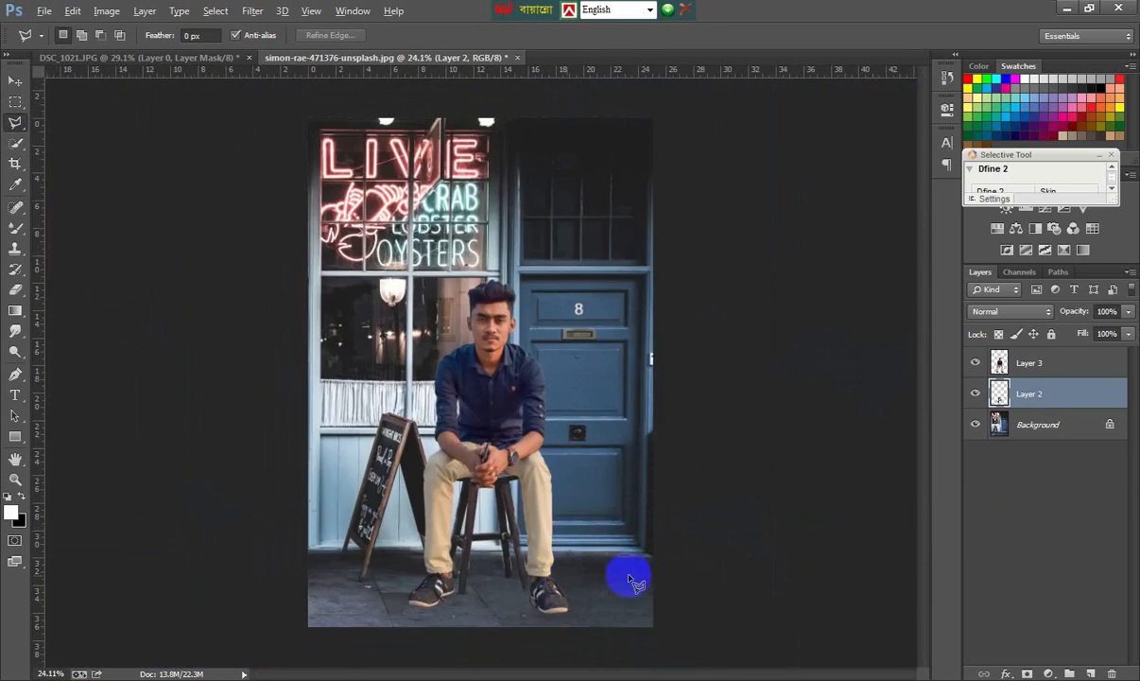
{"action": "scroll", "coordinate": [312, 605], "scroll_direction": "up", "scroll_amount": 6}
{"action": "left_click", "coordinate": [1087, 669]}
{"action": "scroll", "coordinate": [746, 561], "scroll_direction": "up", "scroll_amount": 3}
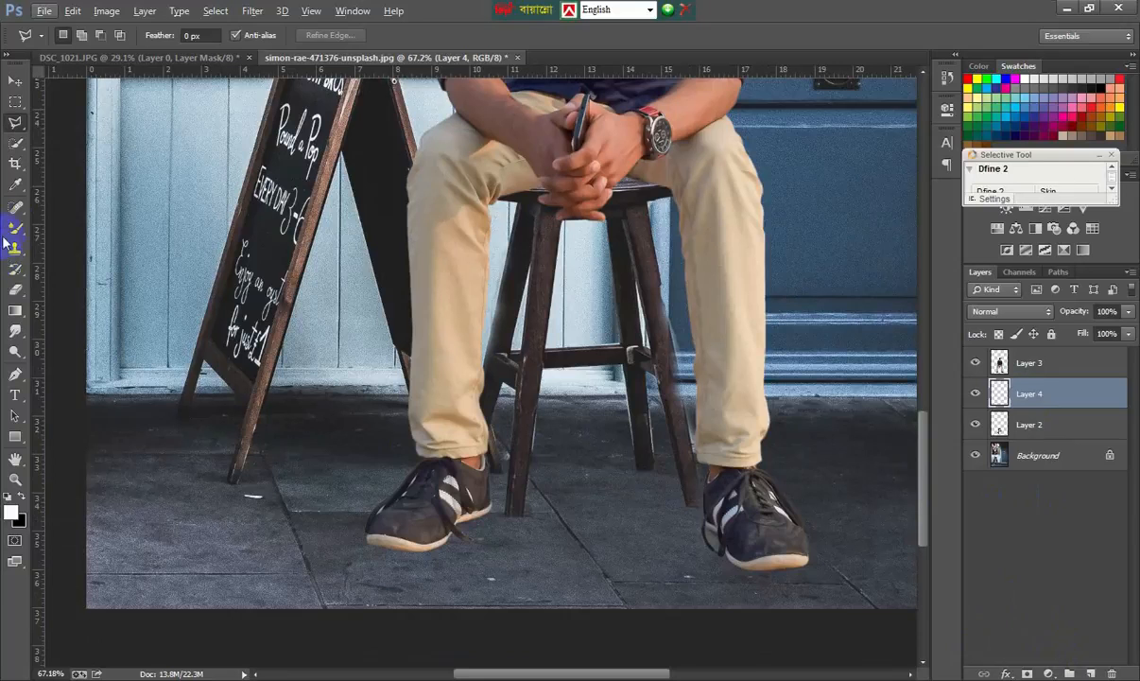
{"action": "right_click", "coordinate": [16, 227]}
{"action": "left_click", "coordinate": [61, 227]}
{"action": "left_click", "coordinate": [7, 496]}
{"action": "right_click", "coordinate": [427, 421]}
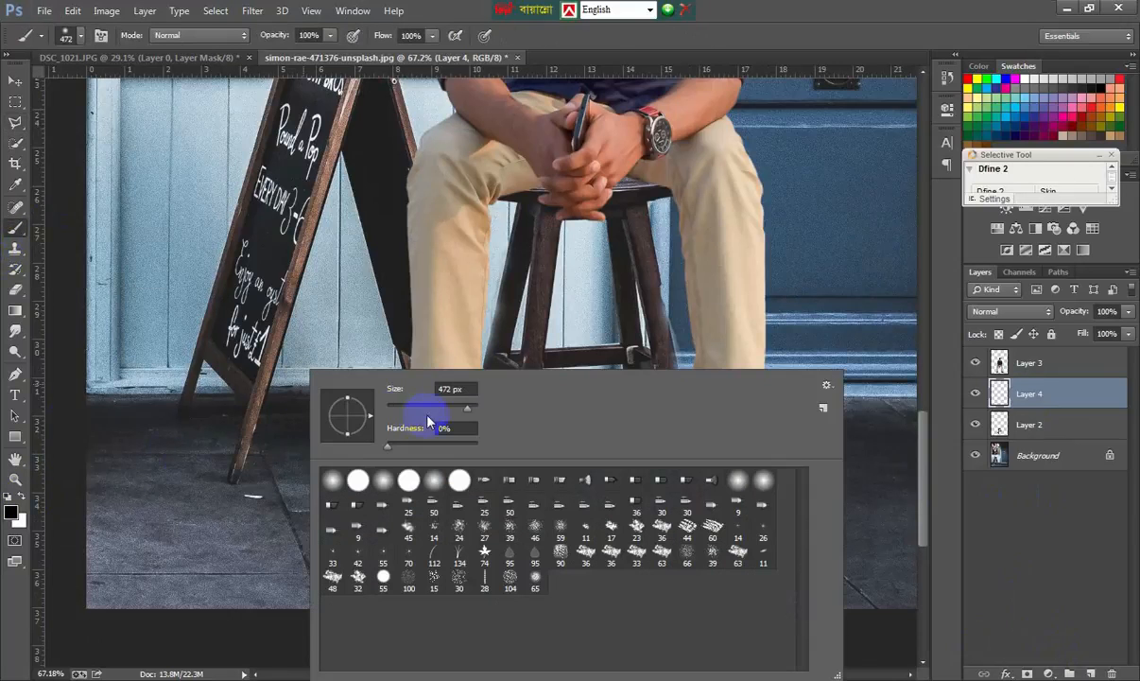
{"action": "left_click", "coordinate": [431, 407]}
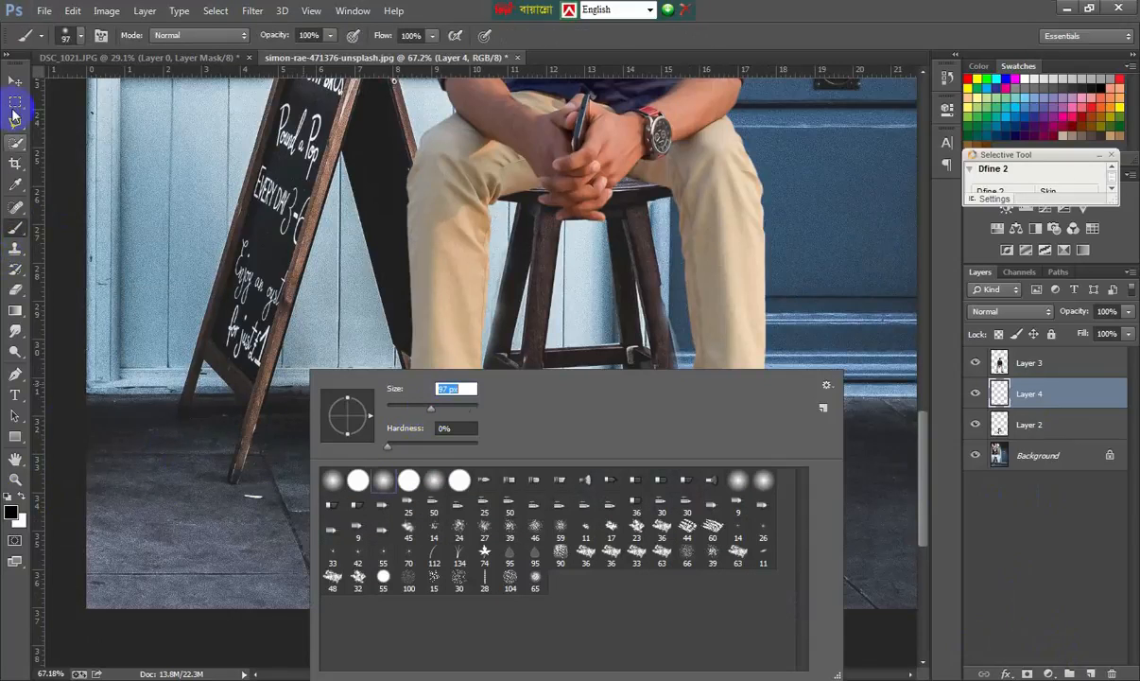
{"action": "key", "text": "Return"}
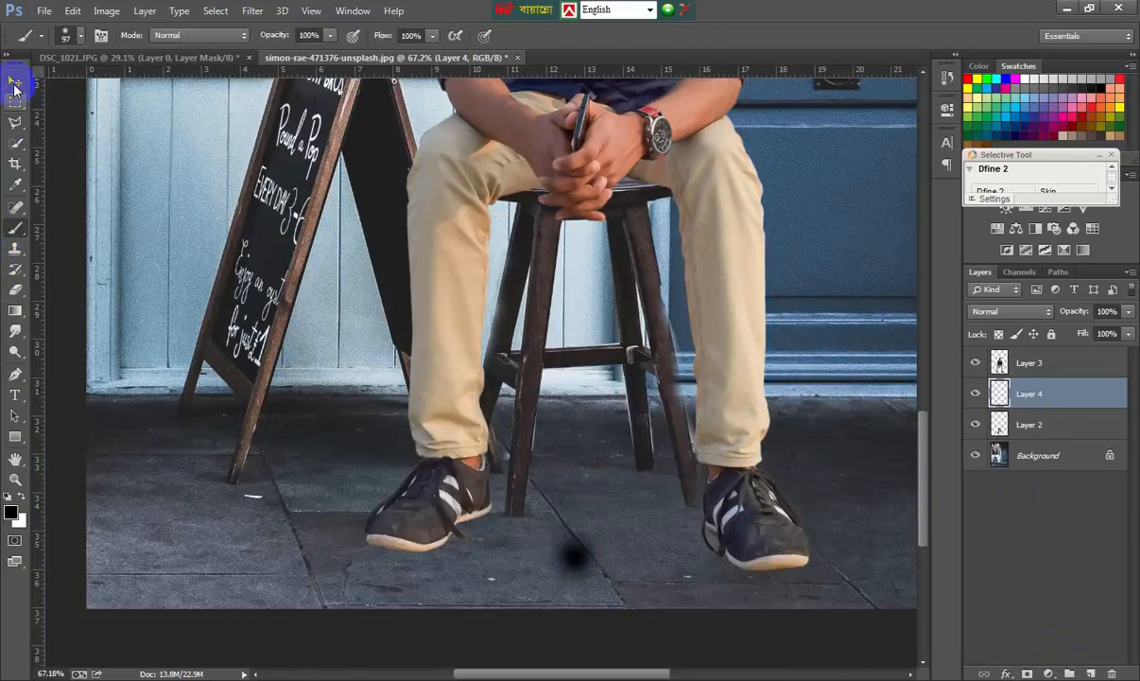
Stretch the black dab to about 224% by 171%, rotate it about 7.9°, and place it beneath the left shoe as a shadow.
{"action": "left_click", "coordinate": [14, 85]}
{"action": "key", "text": "ctrl+t"}
{"action": "mouse_move", "coordinate": [574, 557]}
{"action": "left_mouse_down"}
{"action": "mouse_move", "coordinate": [400, 523]}
{"action": "mouse_move", "coordinate": [532, 493]}
{"action": "mouse_move", "coordinate": [532, 476]}
{"action": "left_mouse_up"}
{"action": "left_click_drag", "start_coordinate": [534, 538], "coordinate": [471, 544]}
{"action": "left_click_drag", "start_coordinate": [423, 558], "coordinate": [447, 546]}
{"action": "left_click_drag", "start_coordinate": [403, 594], "coordinate": [409, 611]}
{"action": "left_click_drag", "start_coordinate": [541, 543], "coordinate": [526, 558]}
{"action": "left_click_drag", "start_coordinate": [323, 525], "coordinate": [314, 524]}
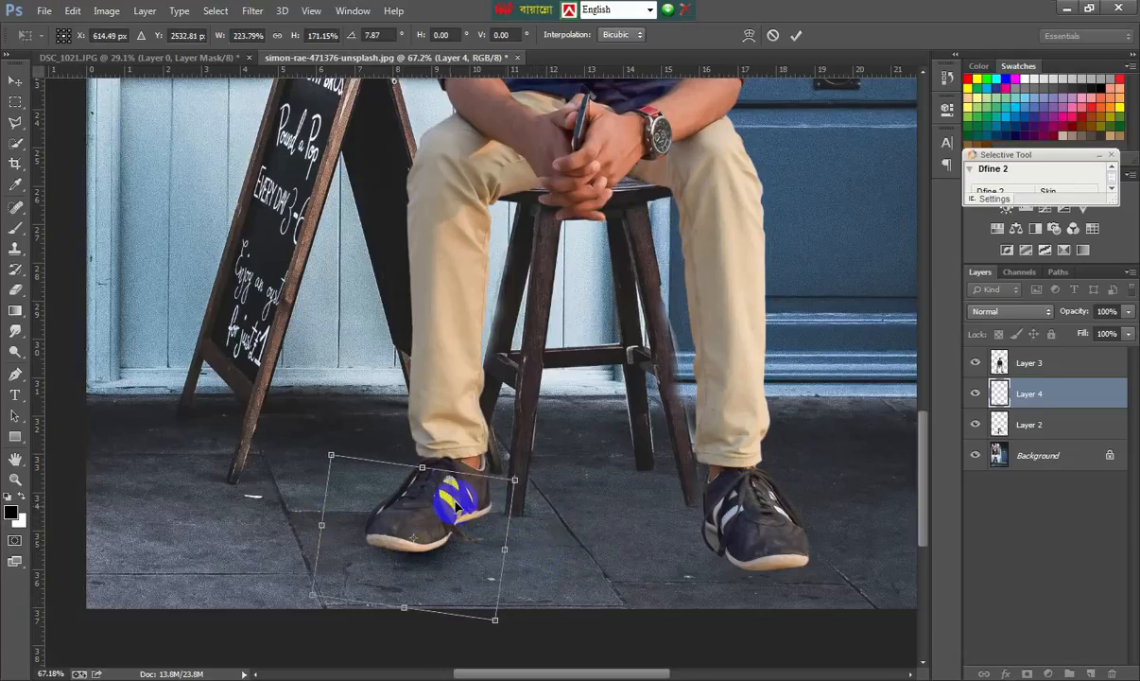
{"action": "left_click", "coordinate": [795, 36]}
{"action": "scroll", "coordinate": [460, 556], "scroll_direction": "up", "scroll_amount": 4}
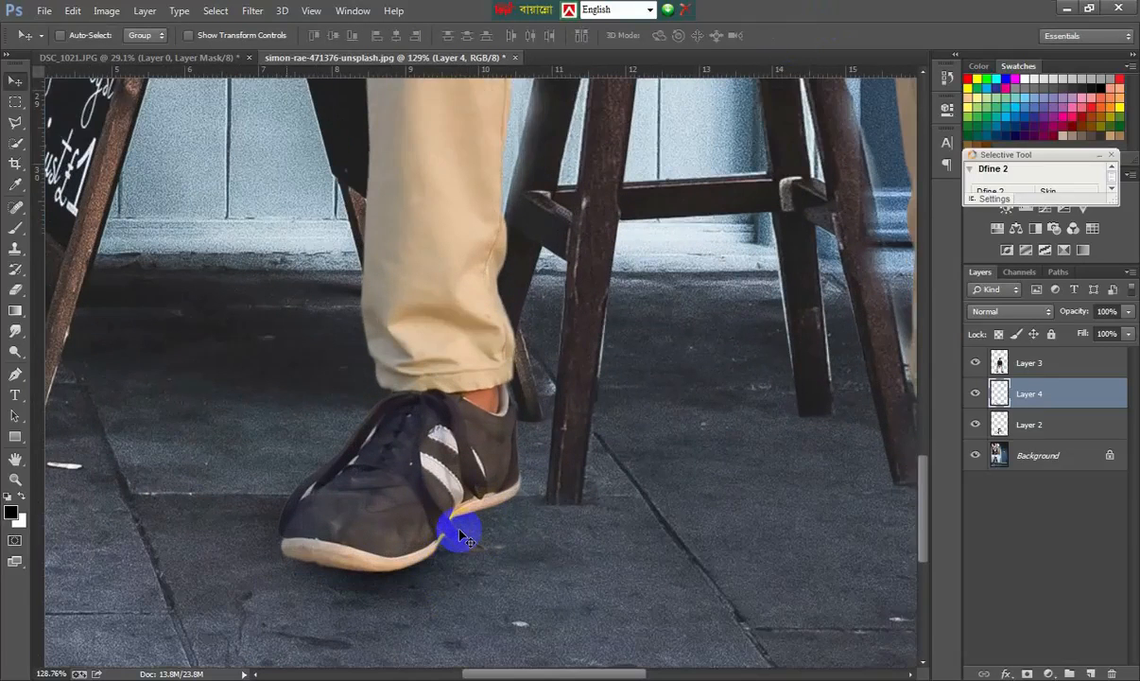
{"action": "left_click_drag", "start_coordinate": [441, 508], "coordinate": [433, 499]}
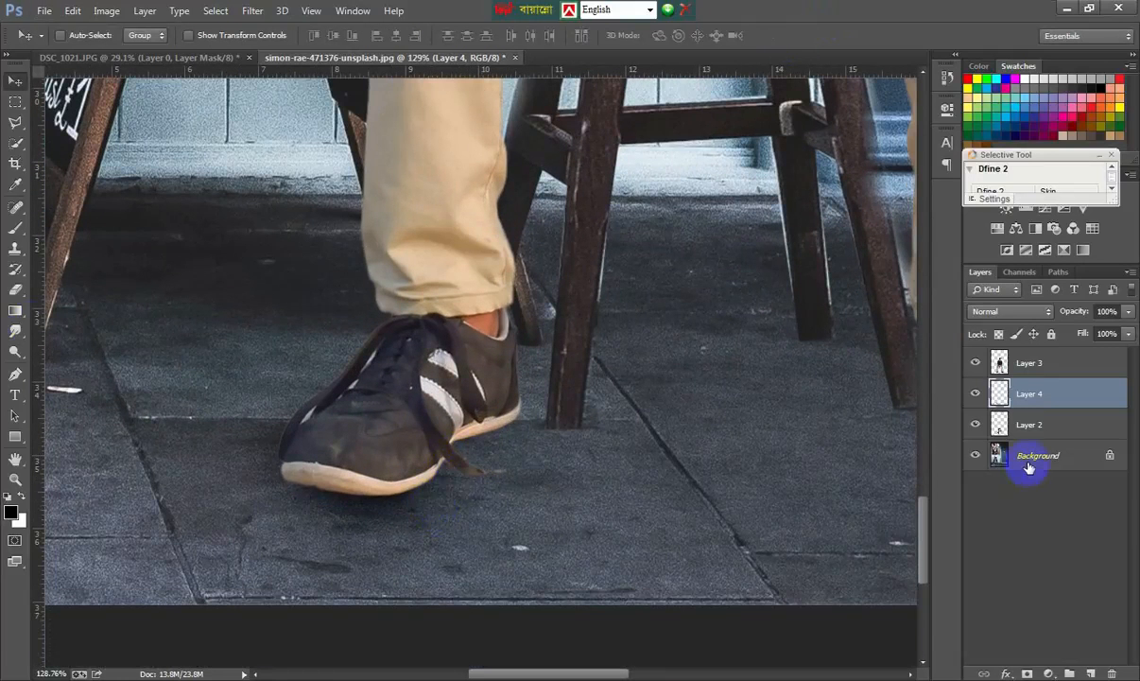
Paint a soft black contact shadow along the left shoe's sole with a 41 px brush and set Layer 4's opacity to 60%.
{"action": "left_click", "coordinate": [17, 224]}
{"action": "scroll", "coordinate": [455, 412], "scroll_direction": "up", "scroll_amount": 3}
{"action": "right_click", "coordinate": [485, 422]}
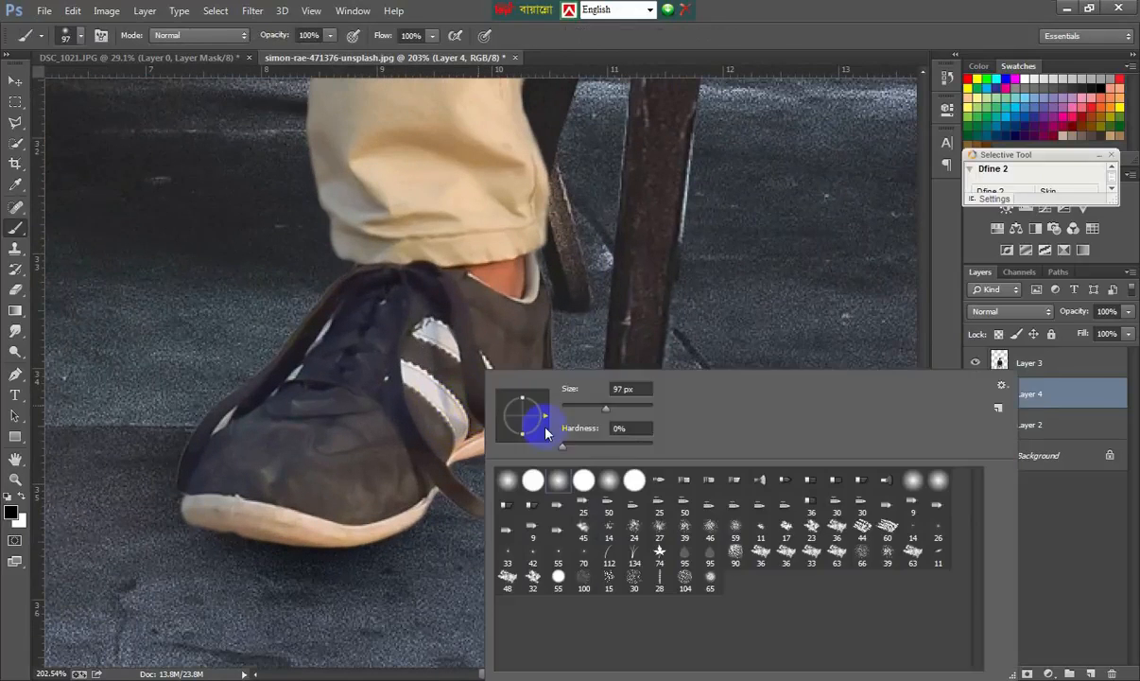
{"action": "left_click", "coordinate": [425, 402]}
{"action": "right_click", "coordinate": [573, 406]}
{"action": "left_click_drag", "start_coordinate": [670, 410], "coordinate": [673, 410]}
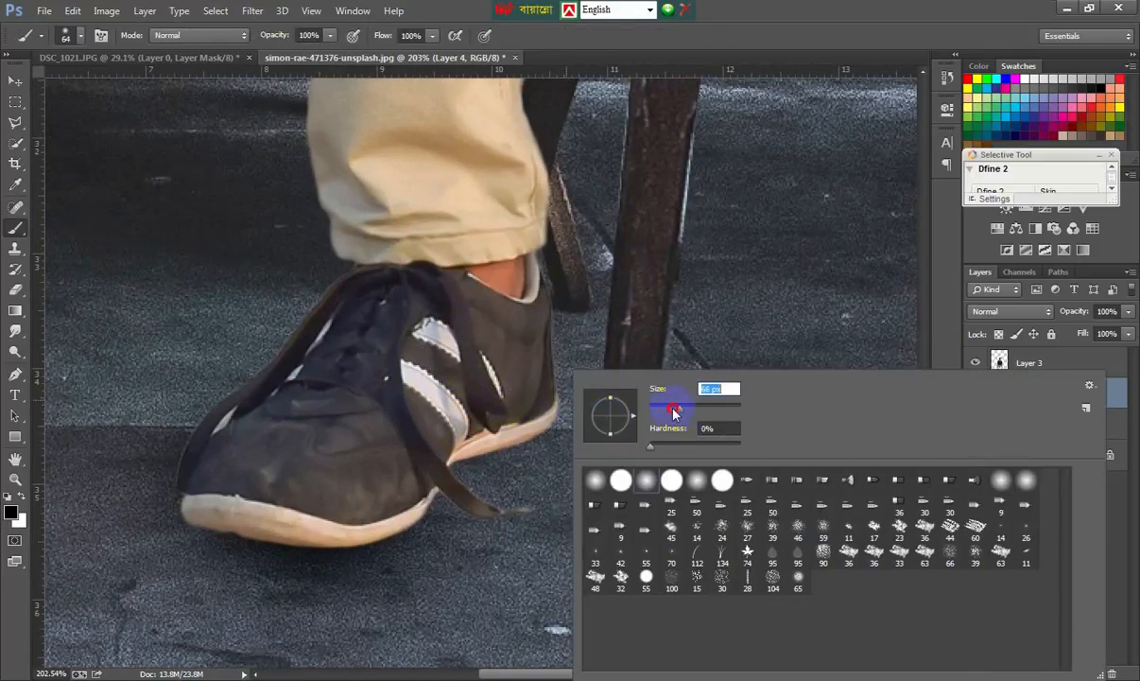
{"action": "left_click", "coordinate": [529, 404]}
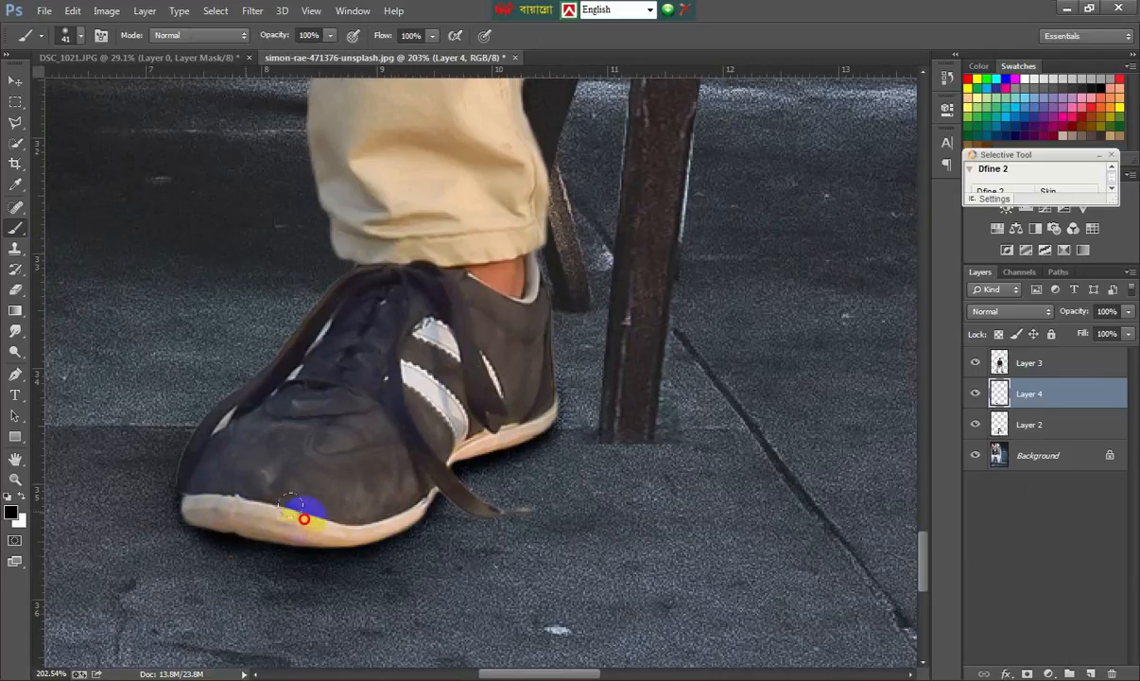
{"action": "left_click_drag", "start_coordinate": [1089, 312], "coordinate": [1053, 311]}
Add a new layer above Layer 4, then outline the leftover patch inside the right shoe's lace loop and remove it from Layer 3.
{"action": "scroll", "coordinate": [457, 399], "scroll_direction": "down", "scroll_amount": 12}
{"action": "scroll", "coordinate": [803, 468], "scroll_direction": "up", "scroll_amount": 4}
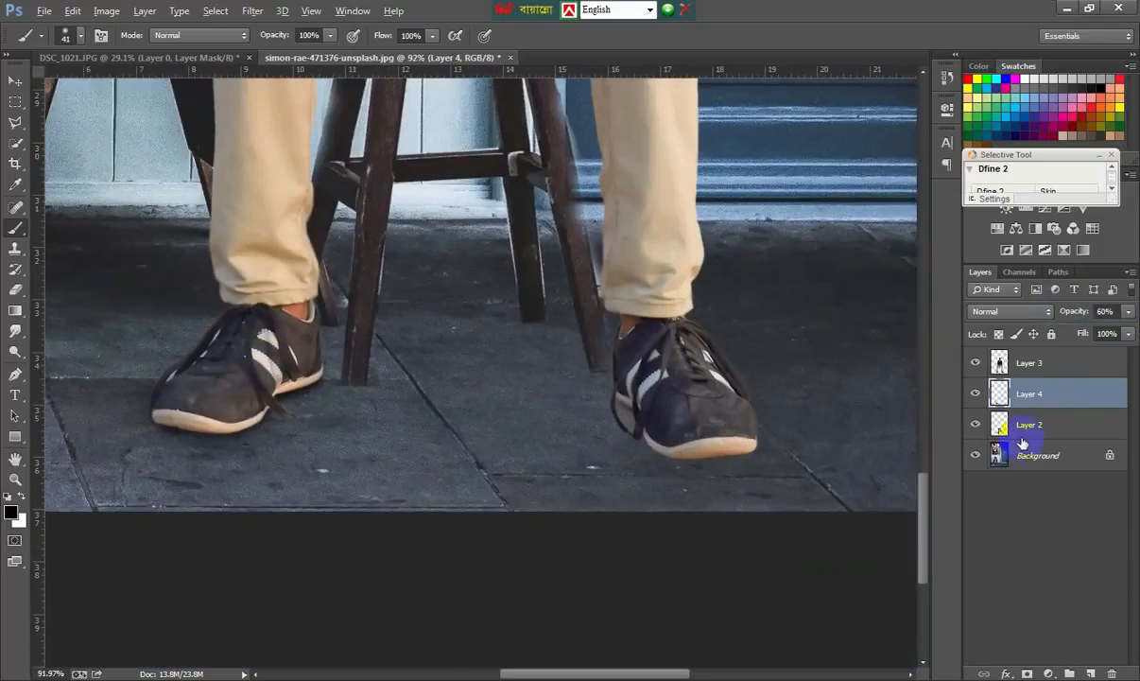
{"action": "left_click", "coordinate": [1092, 673]}
{"action": "scroll", "coordinate": [624, 394], "scroll_direction": "up", "scroll_amount": 10}
{"action": "key", "text": "l"}
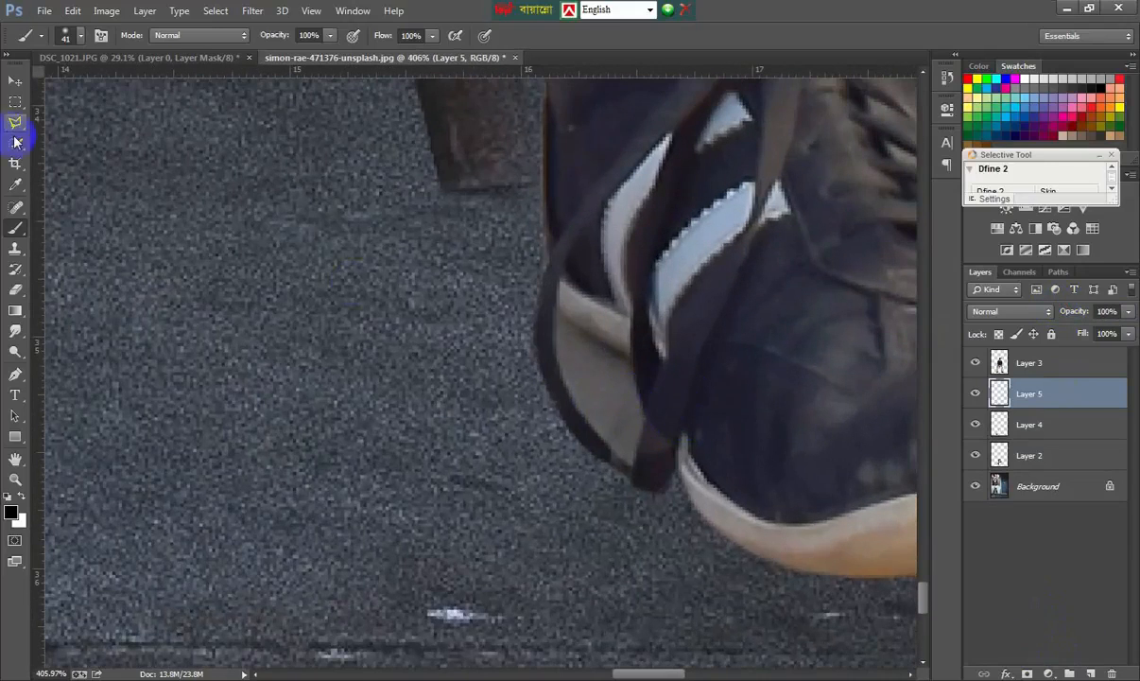
{"action": "left_click", "coordinate": [606, 445]}
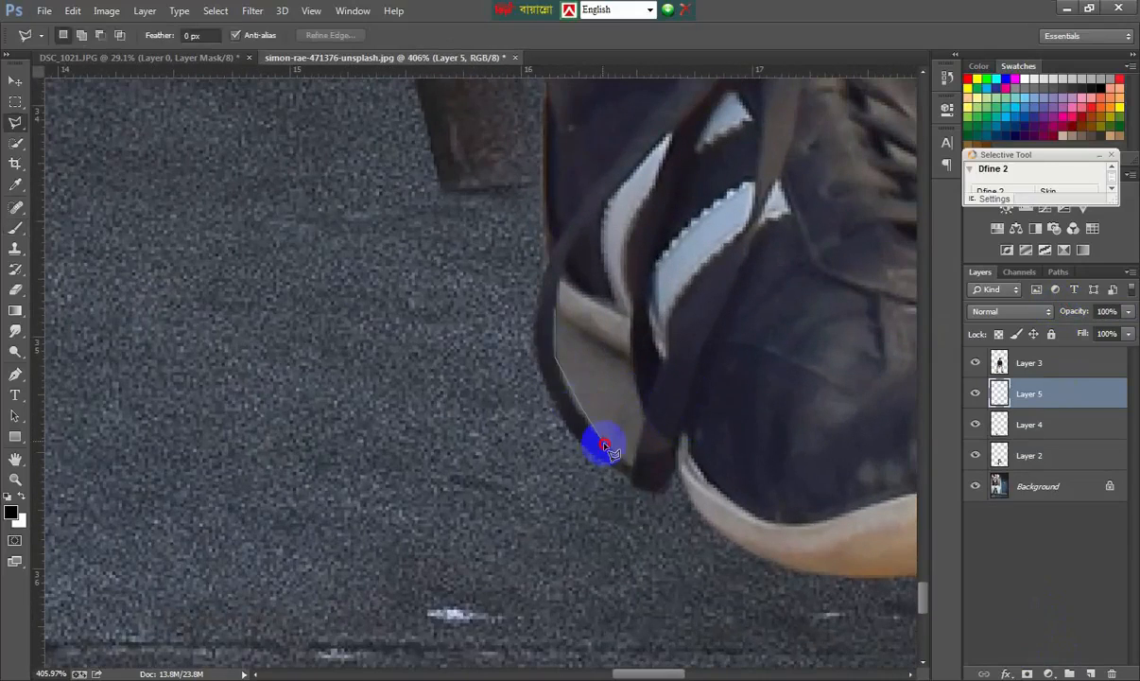
{"action": "left_click", "coordinate": [633, 464]}
{"action": "left_click", "coordinate": [645, 419]}
{"action": "left_click", "coordinate": [632, 356]}
{"action": "left_click", "coordinate": [572, 326]}
{"action": "key", "text": "ctrl+x"}
{"action": "left_click", "coordinate": [534, 262]}
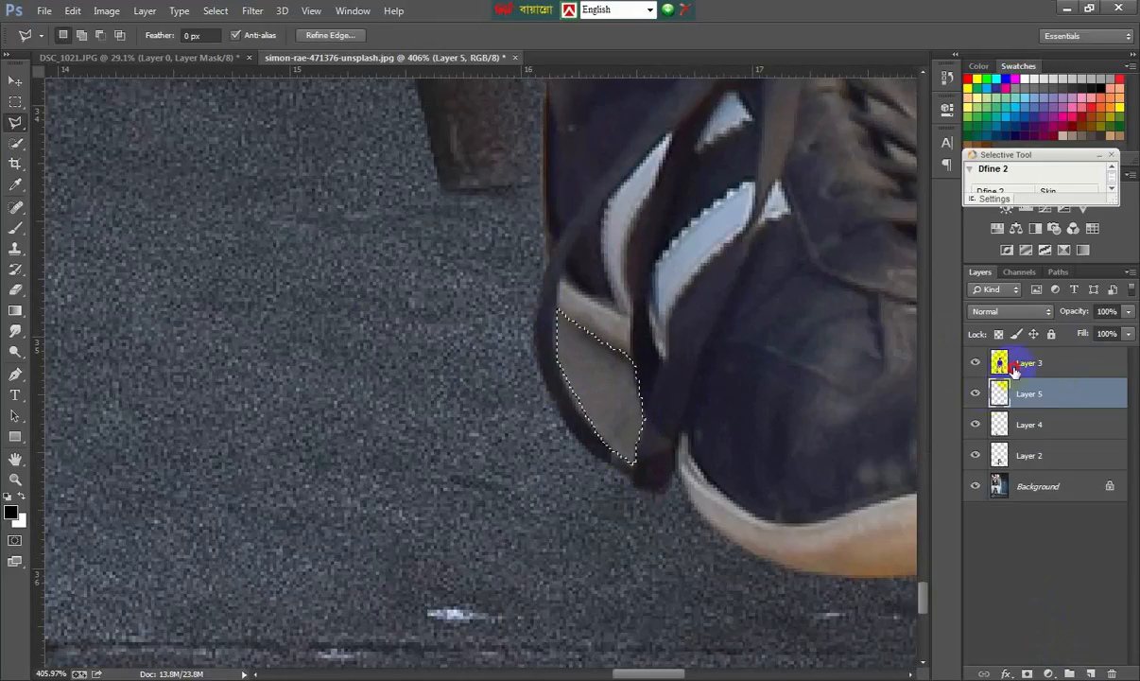
{"action": "left_click", "coordinate": [1013, 367]}
Paint a soft black contact shadow around the right shoe's sole on Layer 5 with a 36 px brush.
{"action": "left_click", "coordinate": [15, 227]}
{"action": "left_click", "coordinate": [1028, 394]}
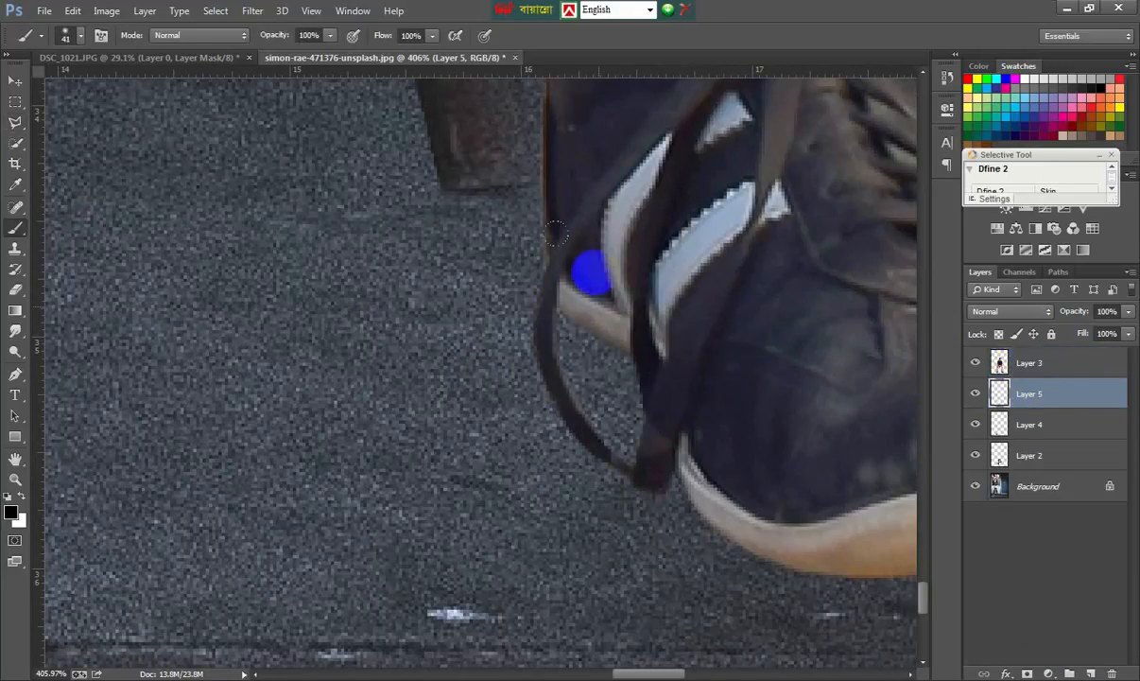
{"action": "right_click", "coordinate": [608, 257]}
{"action": "left_click_drag", "start_coordinate": [703, 300], "coordinate": [697, 301]}
{"action": "left_click", "coordinate": [603, 275]}
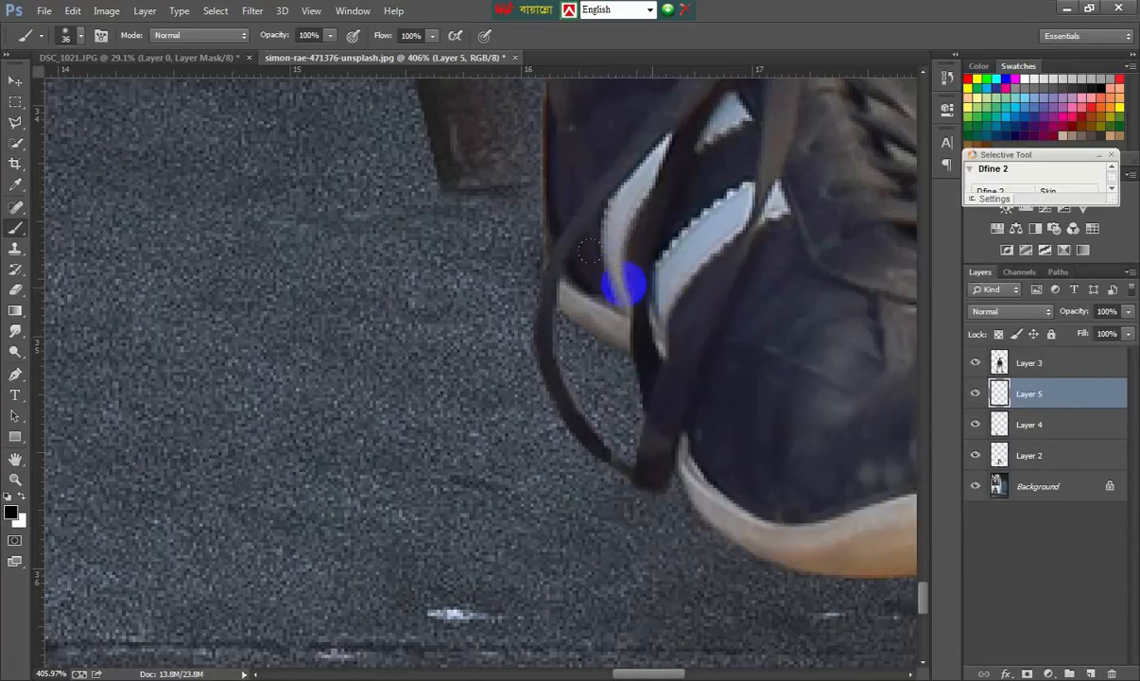
{"action": "scroll", "coordinate": [647, 280], "scroll_direction": "down", "scroll_amount": 2}
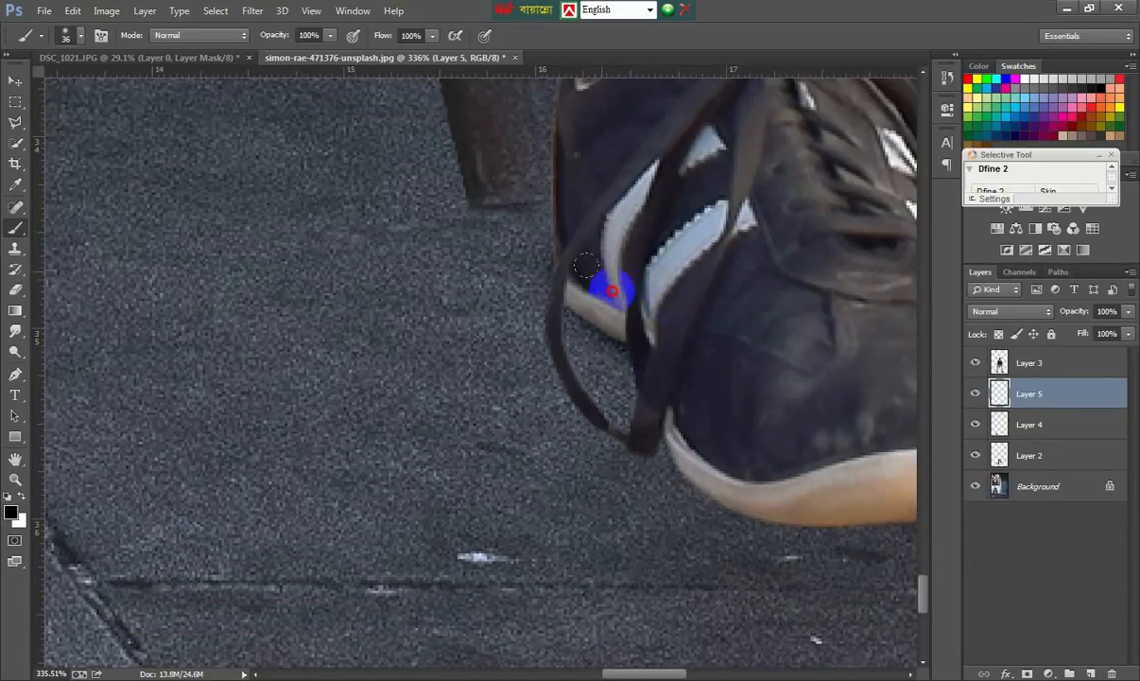
{"action": "mouse_move", "coordinate": [734, 436]}
{"action": "left_mouse_down"}
{"action": "mouse_move", "coordinate": [488, 361]}
{"action": "mouse_move", "coordinate": [522, 383]}
{"action": "mouse_move", "coordinate": [600, 400]}
{"action": "mouse_move", "coordinate": [671, 401]}
{"action": "left_mouse_up"}
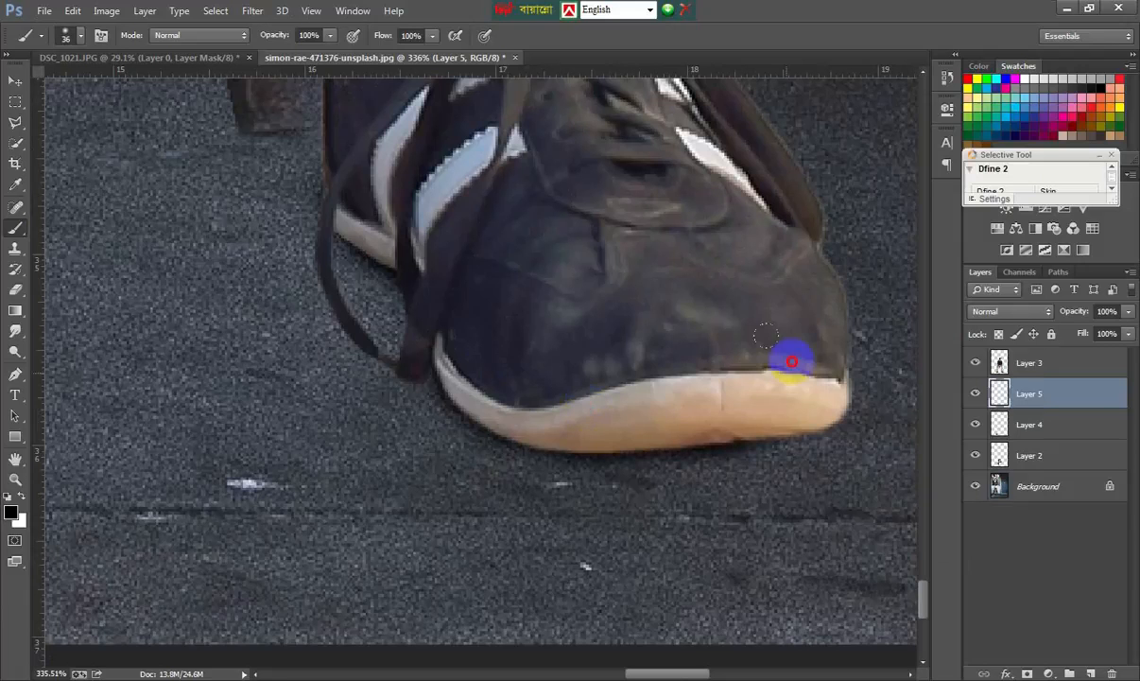
{"action": "mouse_move", "coordinate": [811, 376]}
{"action": "left_mouse_down"}
{"action": "mouse_move", "coordinate": [721, 393]}
{"action": "mouse_move", "coordinate": [511, 385]}
{"action": "mouse_move", "coordinate": [746, 400]}
{"action": "mouse_move", "coordinate": [545, 377]}
{"action": "mouse_move", "coordinate": [454, 285]}
{"action": "mouse_move", "coordinate": [765, 401]}
{"action": "left_mouse_up"}
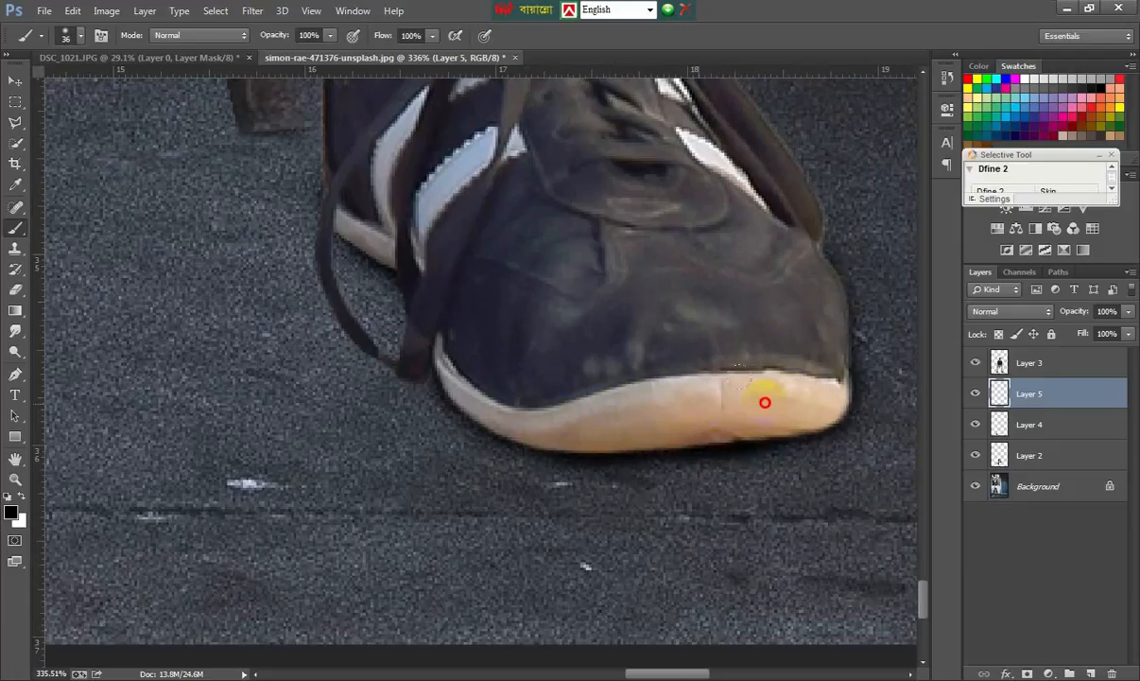
{"action": "mouse_move", "coordinate": [414, 248]}
{"action": "left_mouse_down"}
{"action": "mouse_move", "coordinate": [367, 200]}
{"action": "mouse_move", "coordinate": [484, 278]}
{"action": "mouse_move", "coordinate": [471, 339]}
{"action": "mouse_move", "coordinate": [660, 402]}
{"action": "left_mouse_up"}
{"action": "scroll", "coordinate": [661, 401], "scroll_direction": "down", "scroll_amount": 5}
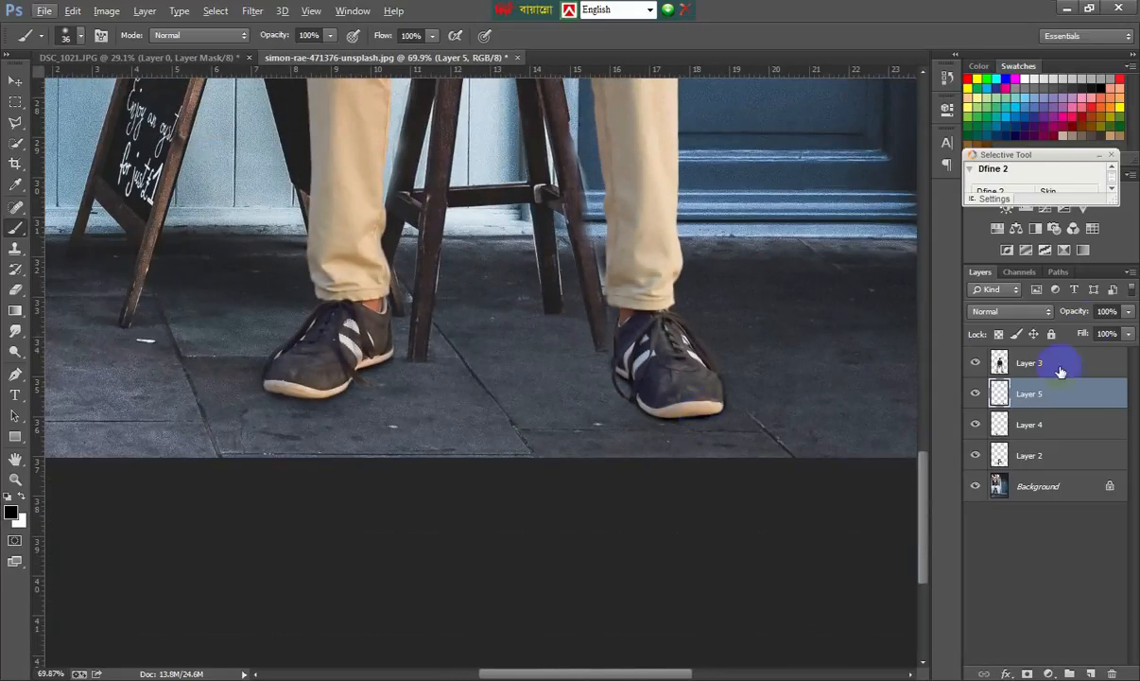
Set the opacity of the left shoe's shadow on Layer 4 to 71%.
{"action": "left_click", "coordinate": [1061, 425]}
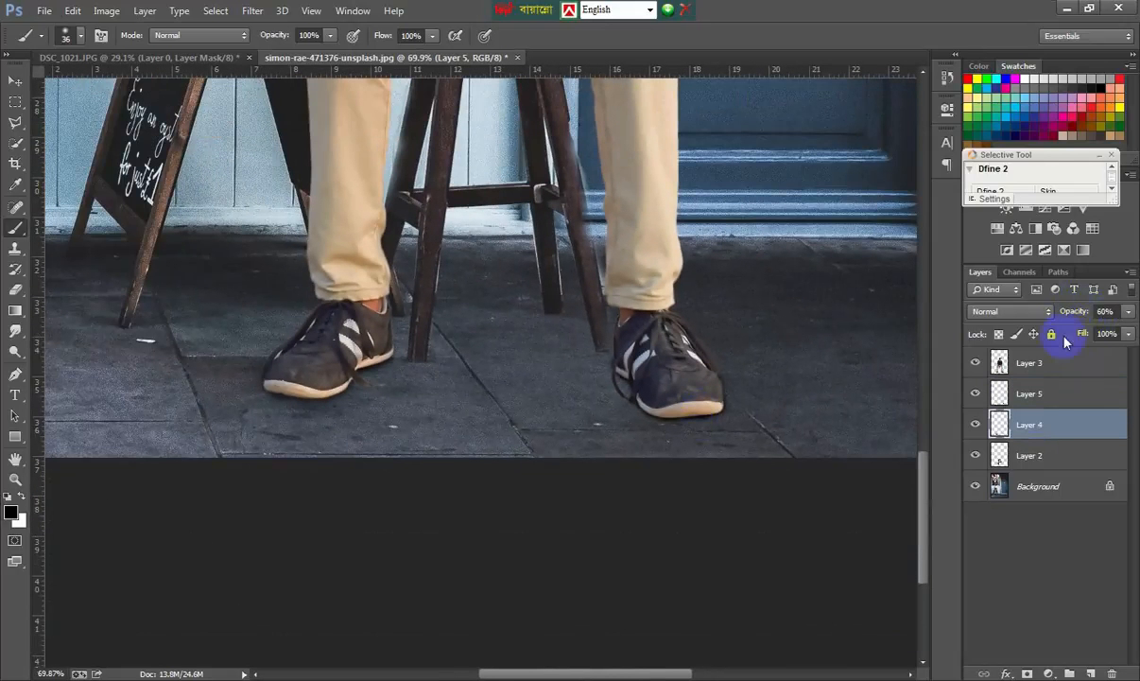
{"action": "left_click_drag", "start_coordinate": [1074, 314], "coordinate": [1080, 313]}
{"action": "scroll", "coordinate": [511, 389], "scroll_direction": "down", "scroll_amount": 3}
Add a new layer above the Background, paint soft black shadows at the stool's feet with a 26 px brush, and set its opacity to 60%.
{"action": "scroll", "coordinate": [466, 367], "scroll_direction": "up", "scroll_amount": 6}
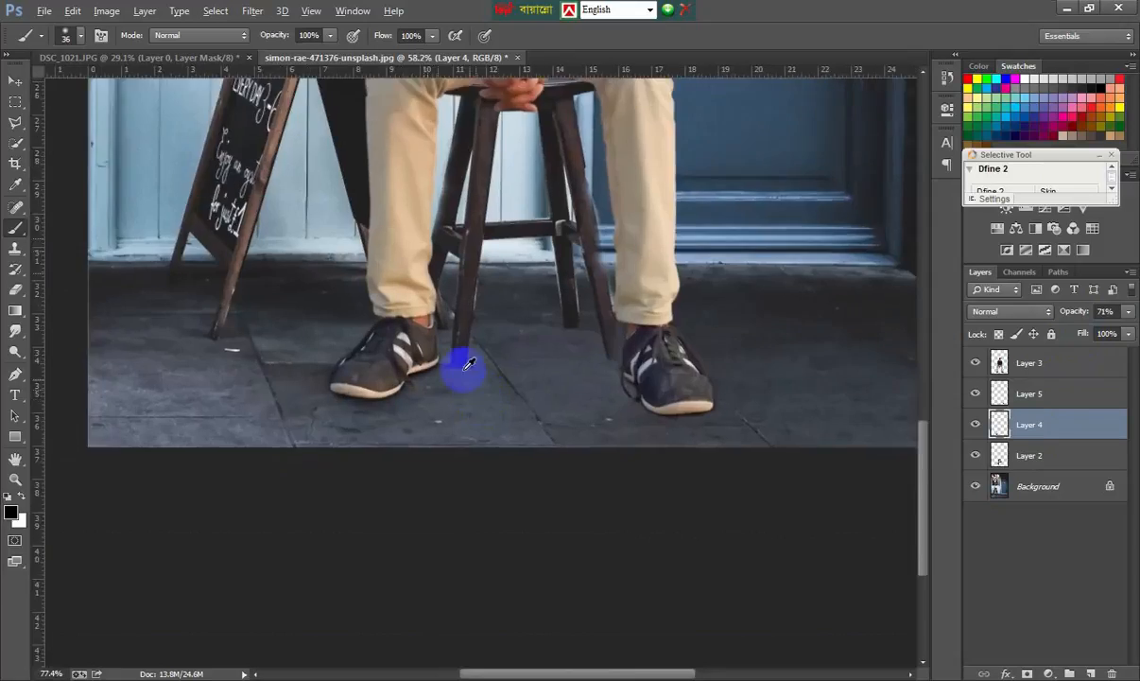
{"action": "left_click", "coordinate": [1055, 459]}
{"action": "left_click", "coordinate": [1057, 486]}
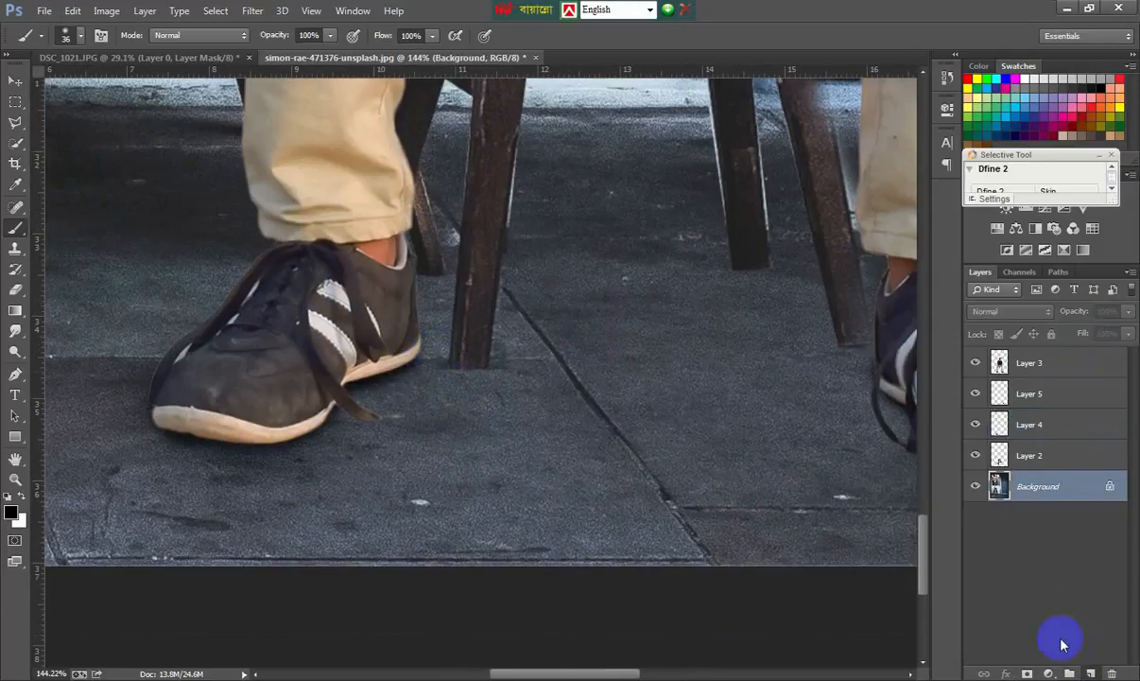
{"action": "left_click", "coordinate": [1090, 673]}
{"action": "right_click", "coordinate": [689, 411]}
{"action": "left_click", "coordinate": [458, 360]}
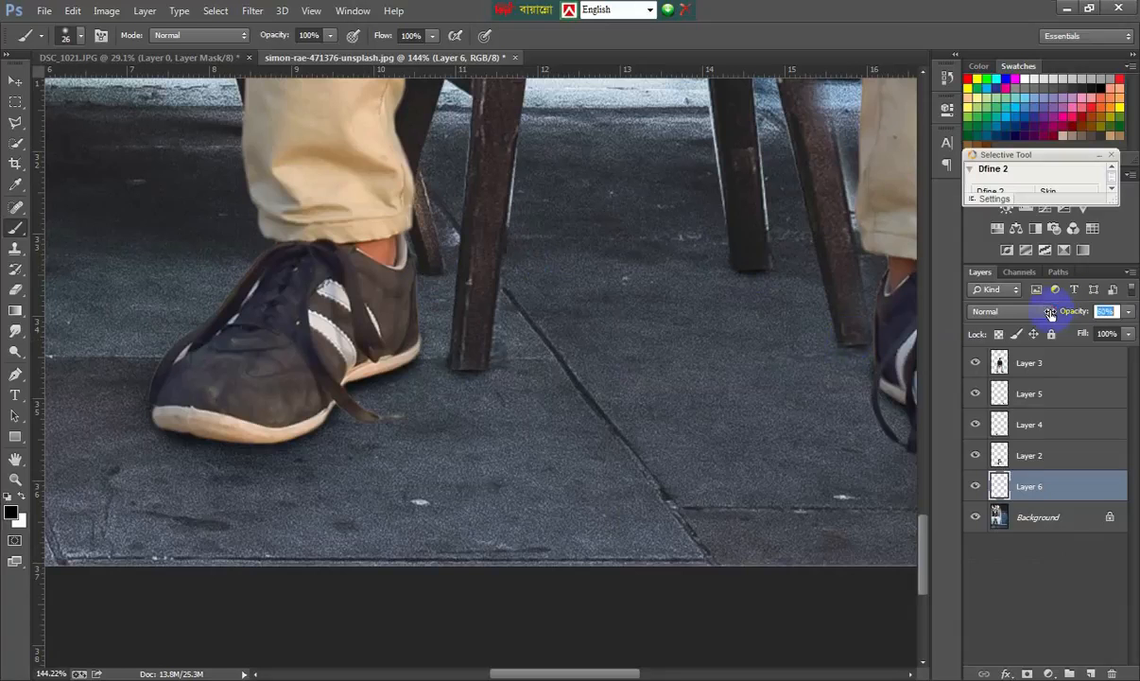
{"action": "scroll", "coordinate": [465, 256], "scroll_direction": "down", "scroll_amount": 6}
{"action": "left_click", "coordinate": [15, 82]}
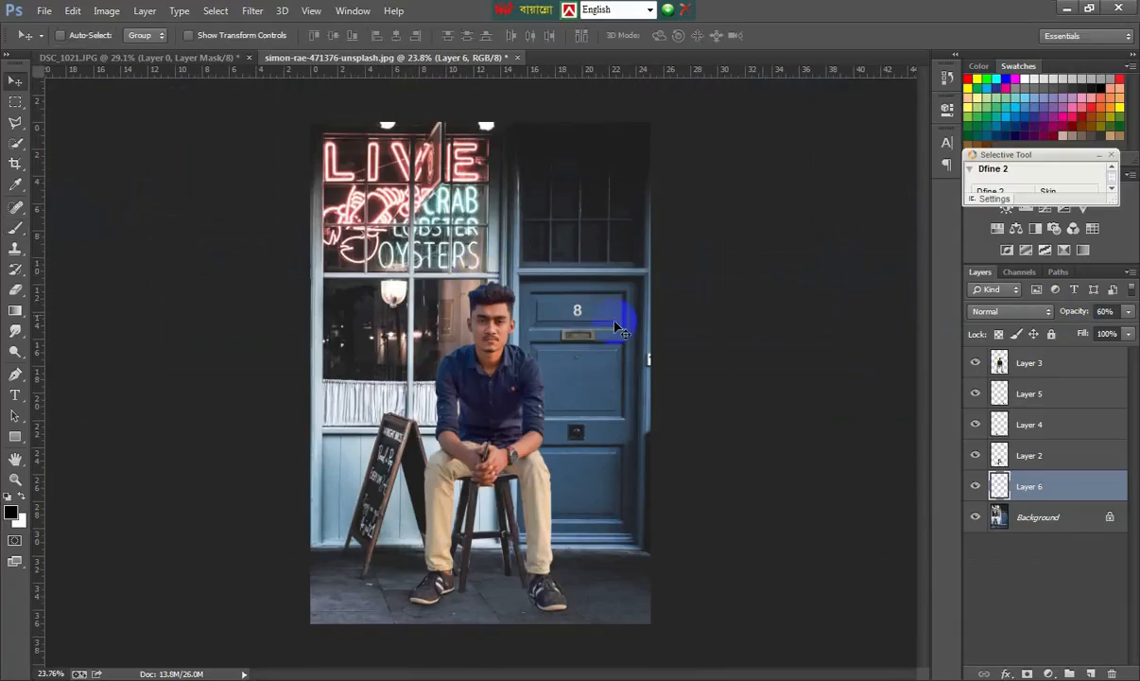
Add a Color Balance adjustment clipped to Layer 3, with midtones green +11 and blue +16, and highlights slightly magenta and blue +6.
{"action": "left_click", "coordinate": [1034, 365]}
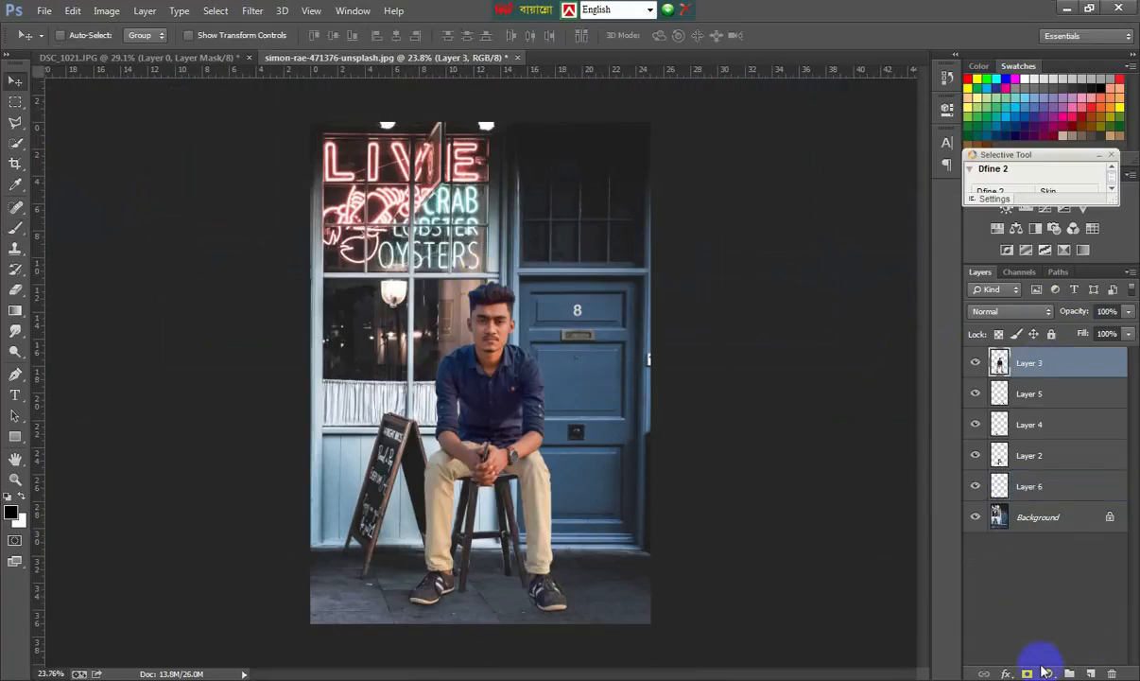
{"action": "left_click", "coordinate": [1047, 673]}
{"action": "left_click", "coordinate": [1000, 492]}
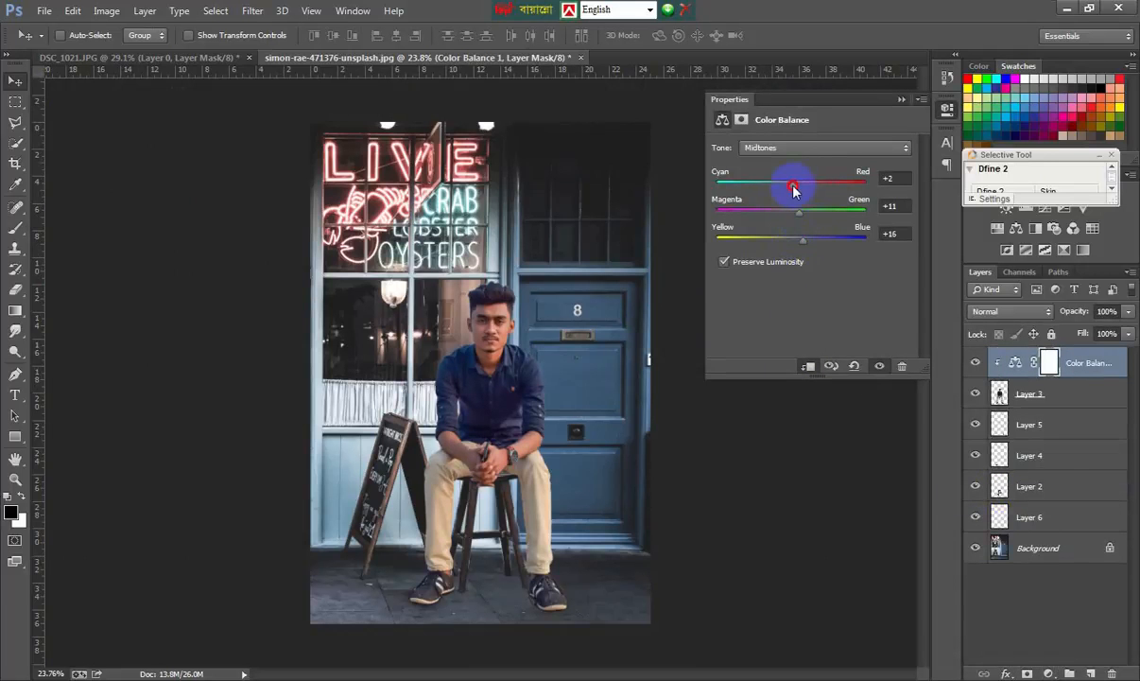
{"action": "left_click", "coordinate": [792, 148]}
{"action": "left_click", "coordinate": [756, 188]}
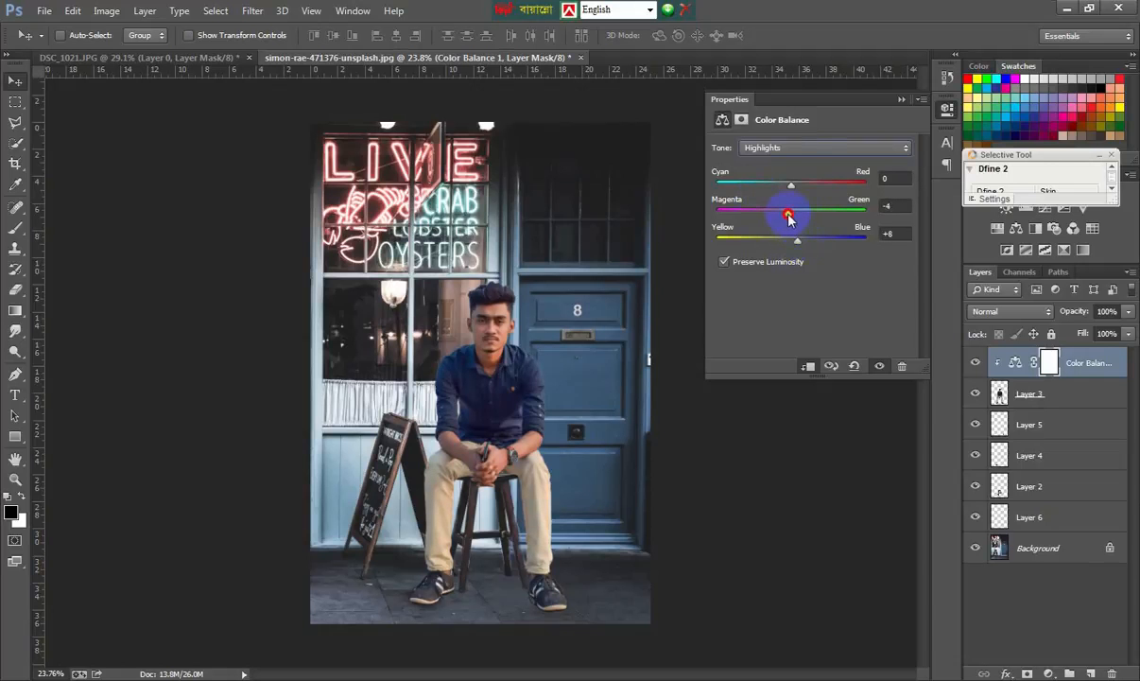
{"action": "left_click", "coordinate": [901, 99]}
Add a Curves adjustment clipped to Layer 3, pulling the midtones slightly darker and moving the white point inward.
{"action": "left_click", "coordinate": [1045, 394]}
{"action": "left_click", "coordinate": [1048, 674]}
{"action": "left_click", "coordinate": [1000, 419]}
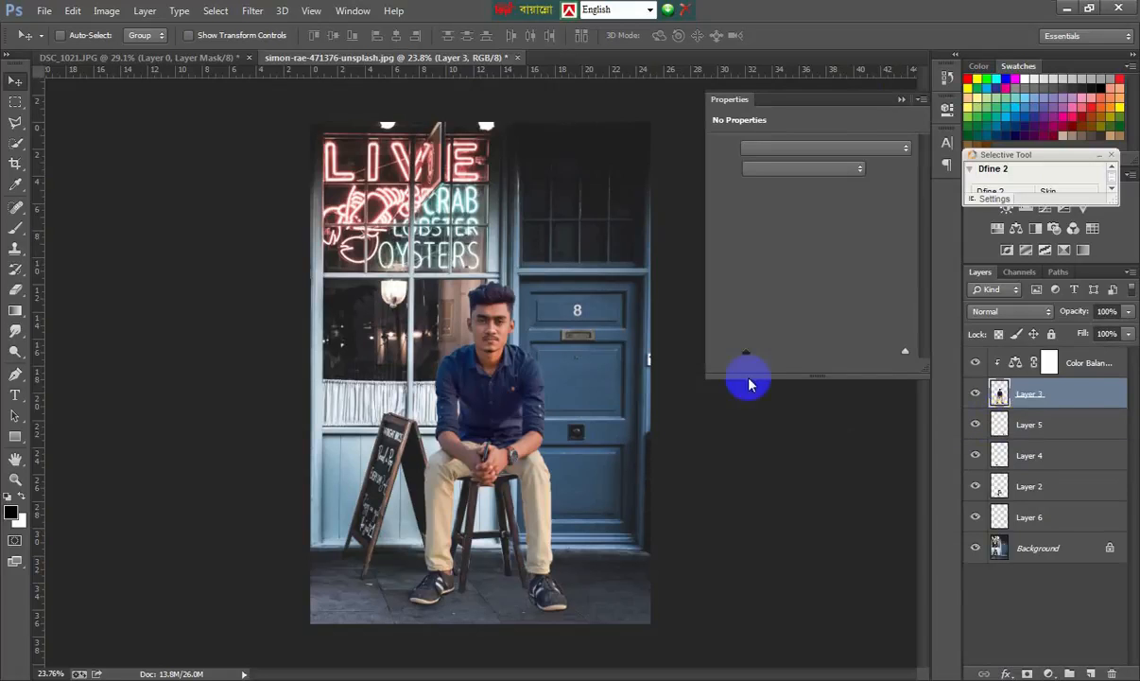
{"action": "left_click_drag", "start_coordinate": [748, 340], "coordinate": [744, 333]}
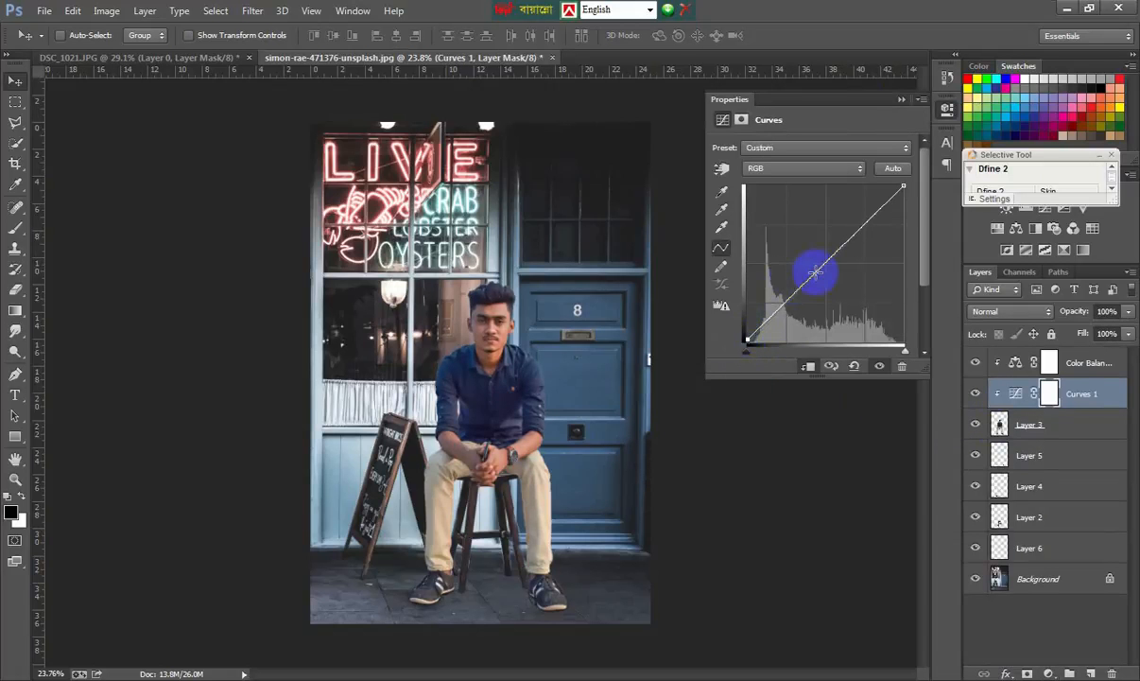
{"action": "left_click_drag", "start_coordinate": [815, 274], "coordinate": [822, 274]}
{"action": "left_click", "coordinate": [906, 189]}
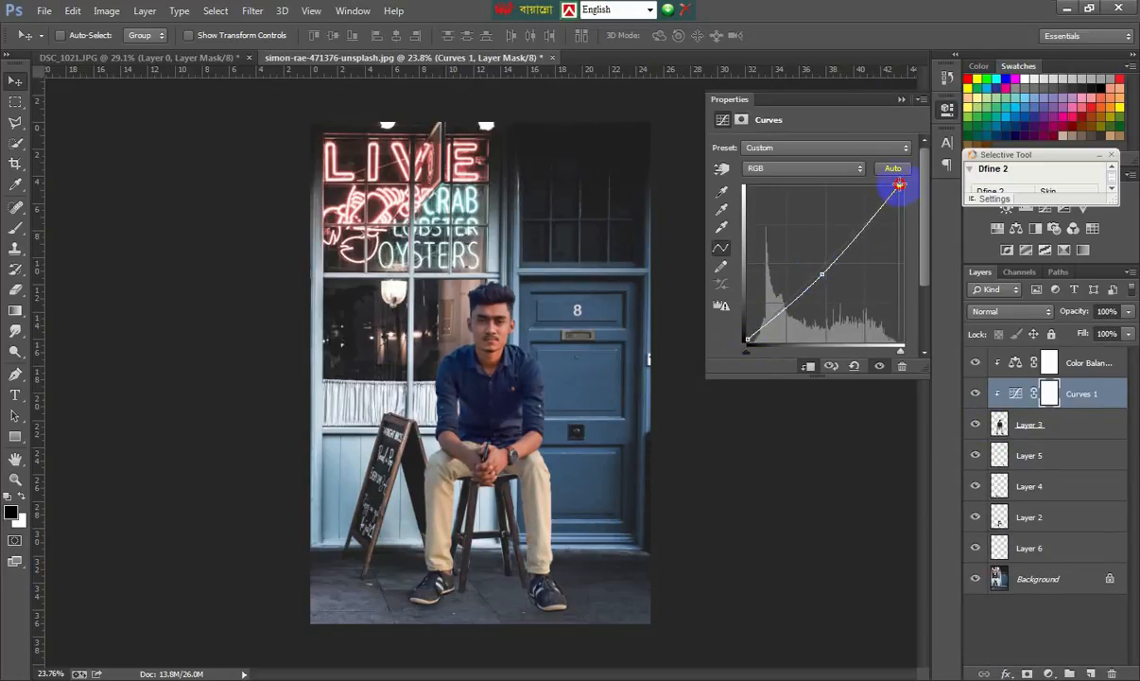
{"action": "left_click_drag", "start_coordinate": [898, 184], "coordinate": [908, 187]}
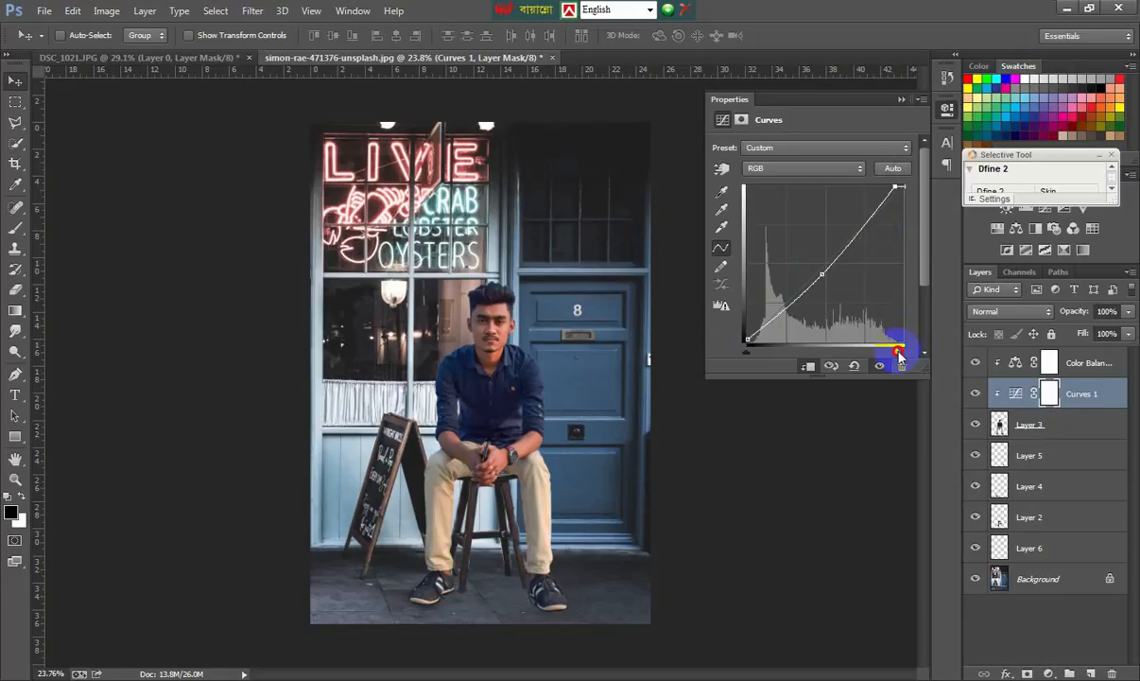
{"action": "left_click", "coordinate": [901, 99]}
Add a new layer directly above Layer 5 and turn it into a clipping mask.
{"action": "left_click", "coordinate": [1038, 425]}
{"action": "left_click", "coordinate": [1040, 453]}
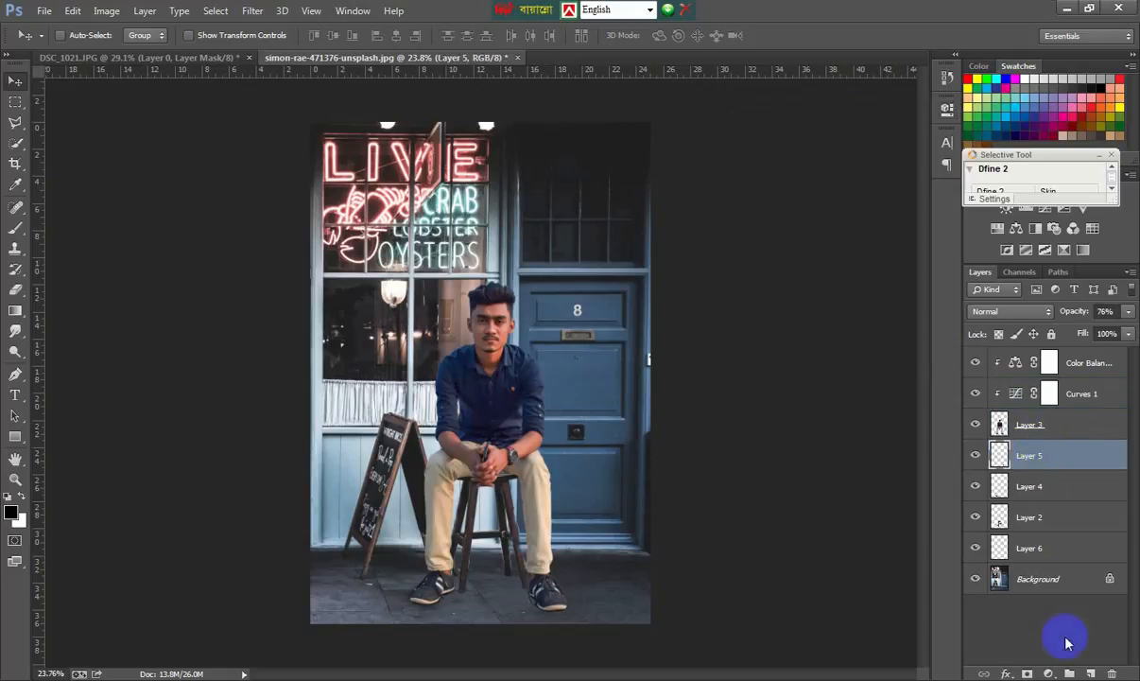
{"action": "left_click", "coordinate": [1091, 673]}
{"action": "right_click", "coordinate": [1028, 458]}
{"action": "left_click", "coordinate": [878, 242]}
{"action": "scroll", "coordinate": [554, 601], "scroll_direction": "up", "scroll_amount": 7}
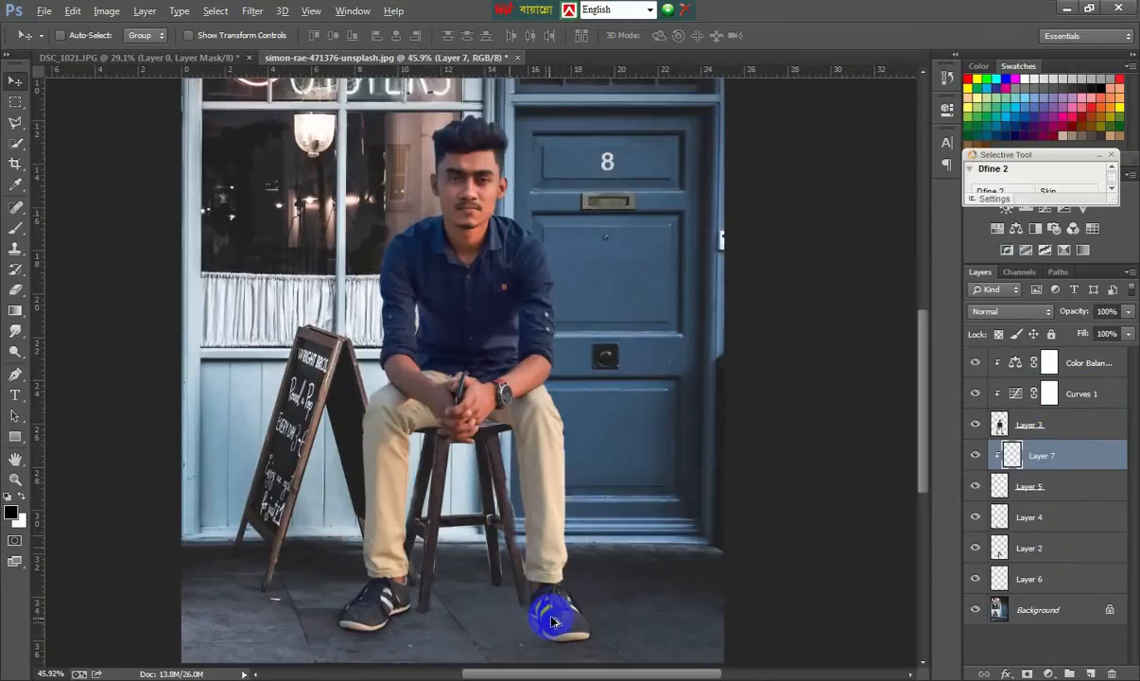
Move Layer 7 above Layer 3, darken both shoes' soles with a soft black 198 px brush, and lower its opacity to about 79%.
{"action": "left_click", "coordinate": [15, 231]}
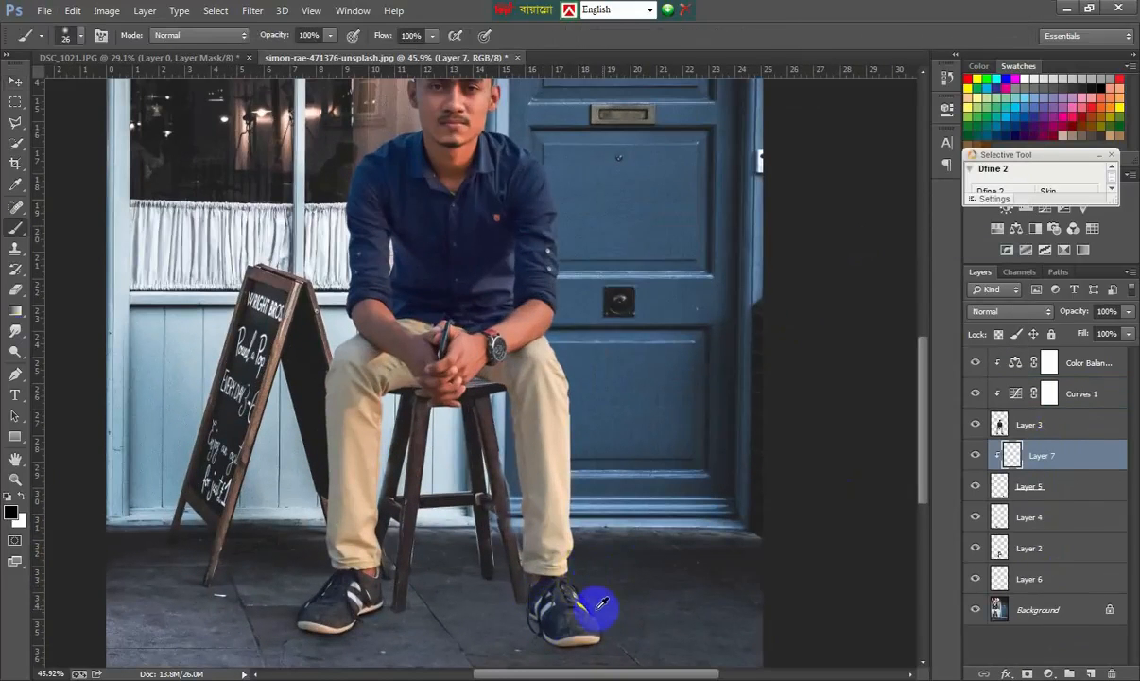
{"action": "scroll", "coordinate": [589, 586], "scroll_direction": "up", "scroll_amount": 6}
{"action": "right_click", "coordinate": [594, 524]}
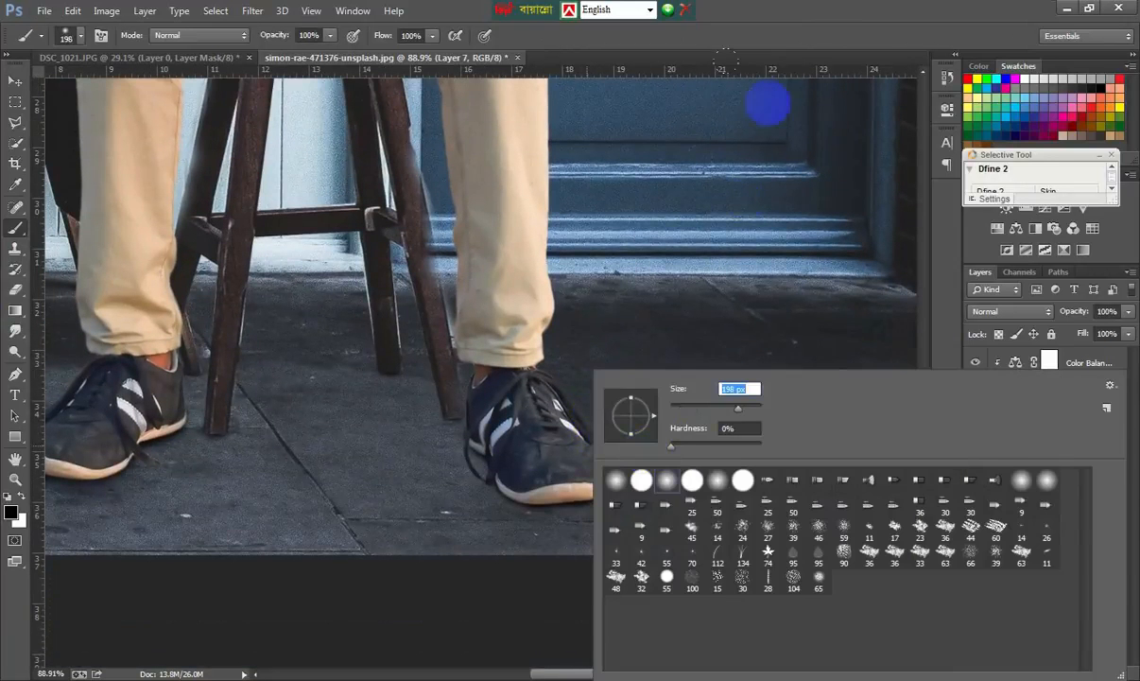
{"action": "left_click", "coordinate": [753, 33]}
{"action": "left_click", "coordinate": [671, 534]}
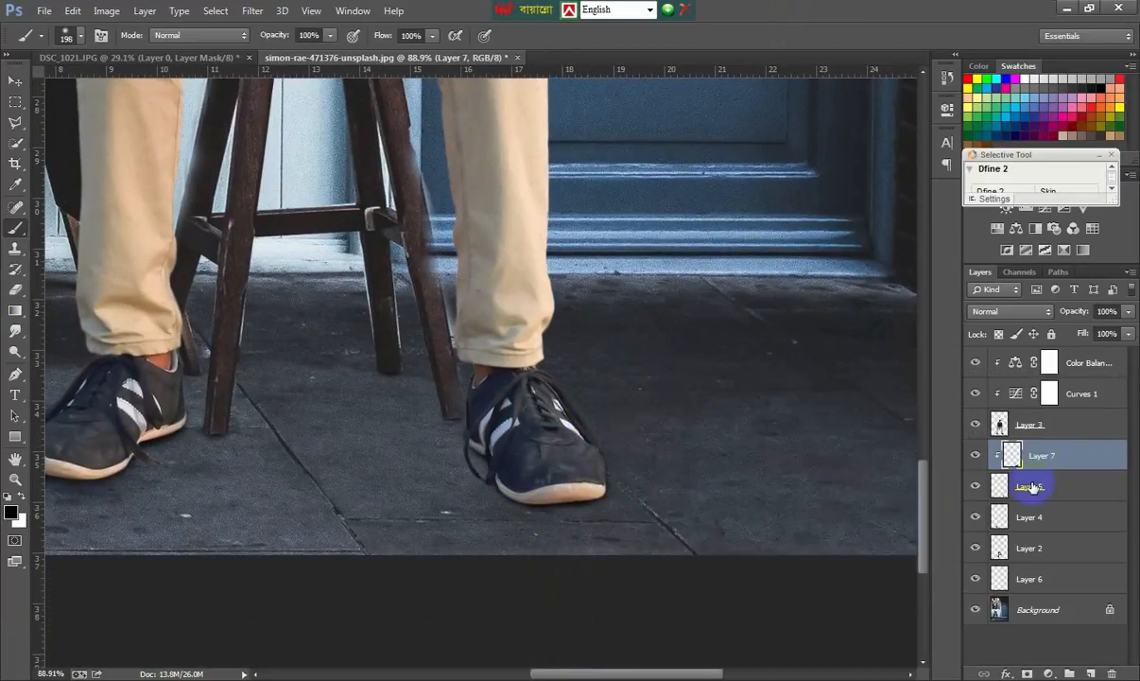
{"action": "left_click_drag", "start_coordinate": [1035, 455], "coordinate": [1057, 426]}
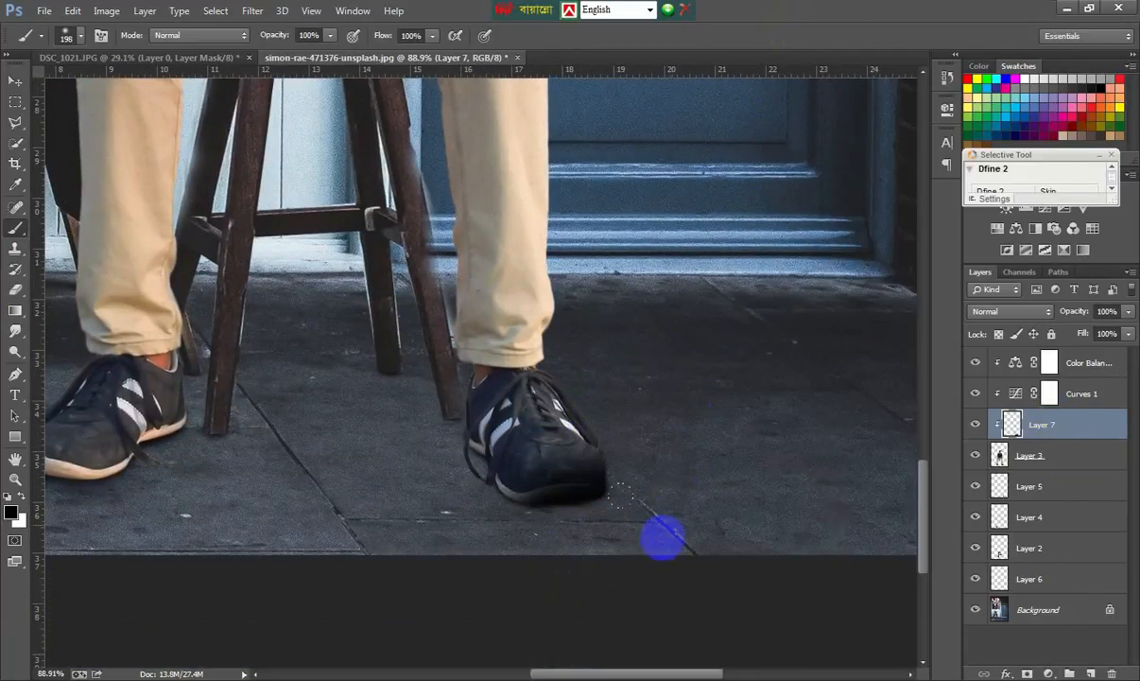
{"action": "key", "text": "ctrl+z"}
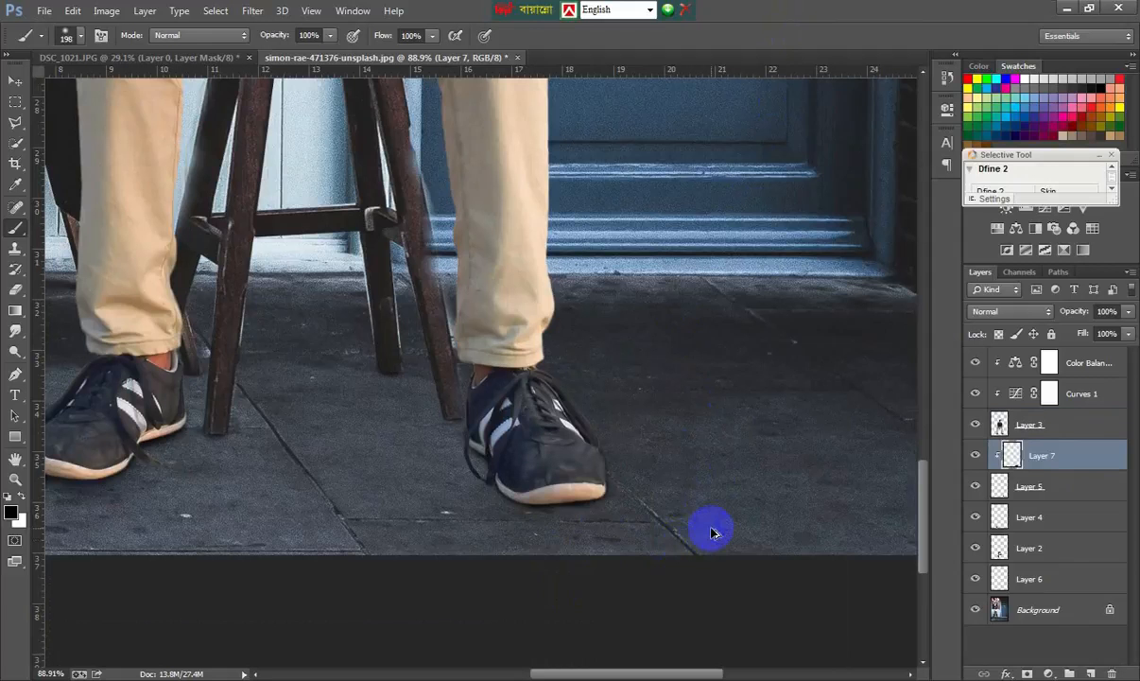
{"action": "left_click_drag", "start_coordinate": [1032, 455], "coordinate": [1050, 425]}
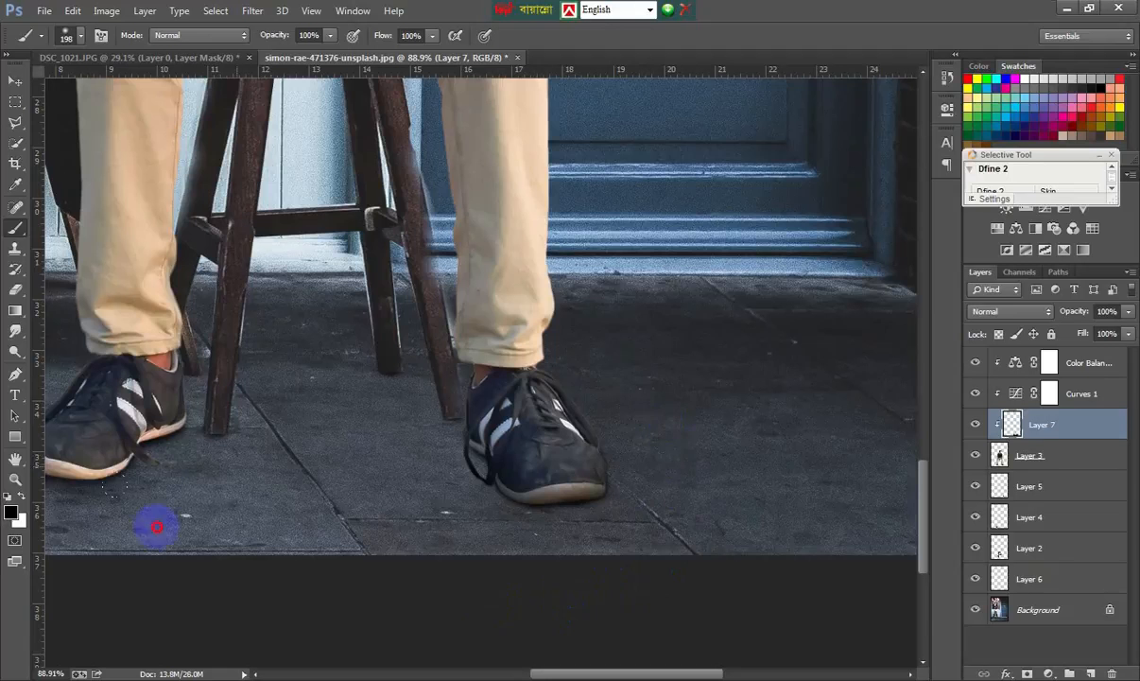
{"action": "scroll", "coordinate": [444, 501], "scroll_direction": "left", "scroll_amount": 5}
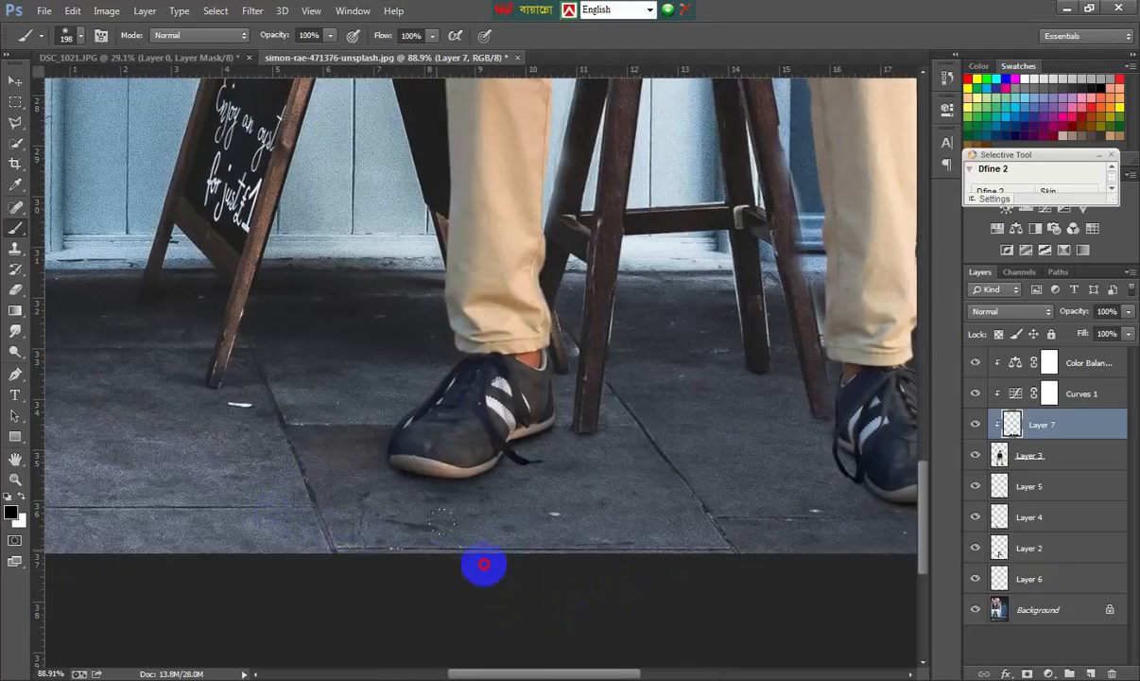
{"action": "mouse_move", "coordinate": [484, 563]}
{"action": "left_mouse_down"}
{"action": "mouse_move", "coordinate": [601, 535]}
{"action": "mouse_move", "coordinate": [501, 553]}
{"action": "left_mouse_up"}
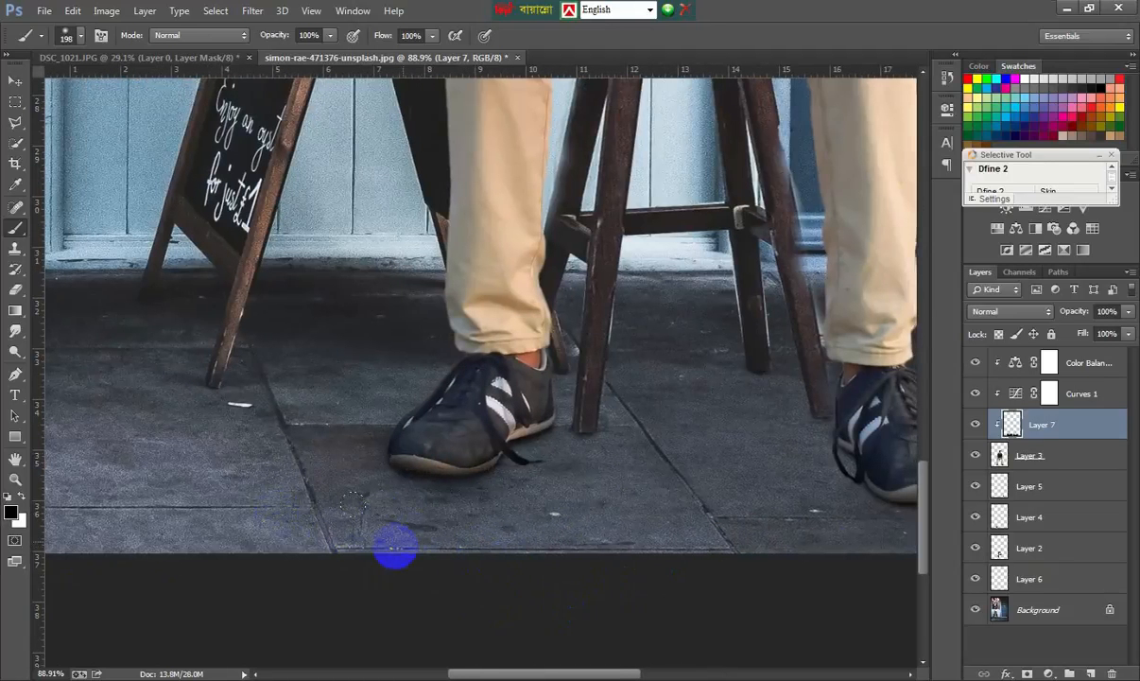
{"action": "scroll", "coordinate": [341, 511], "scroll_direction": "down", "scroll_amount": 3}
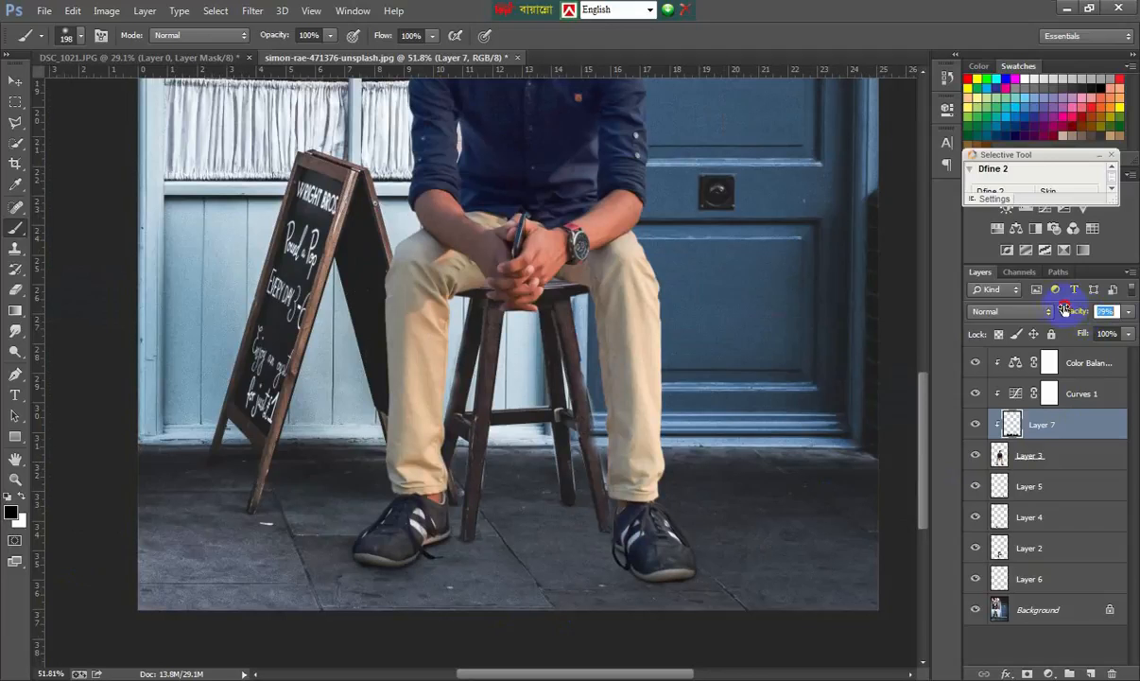
Add a new layer directly below Layer 3, paint a soft black shadow on the stool seat with a 55 px brush, and reduce its opacity to 71%.
{"action": "left_click", "coordinate": [1030, 460]}
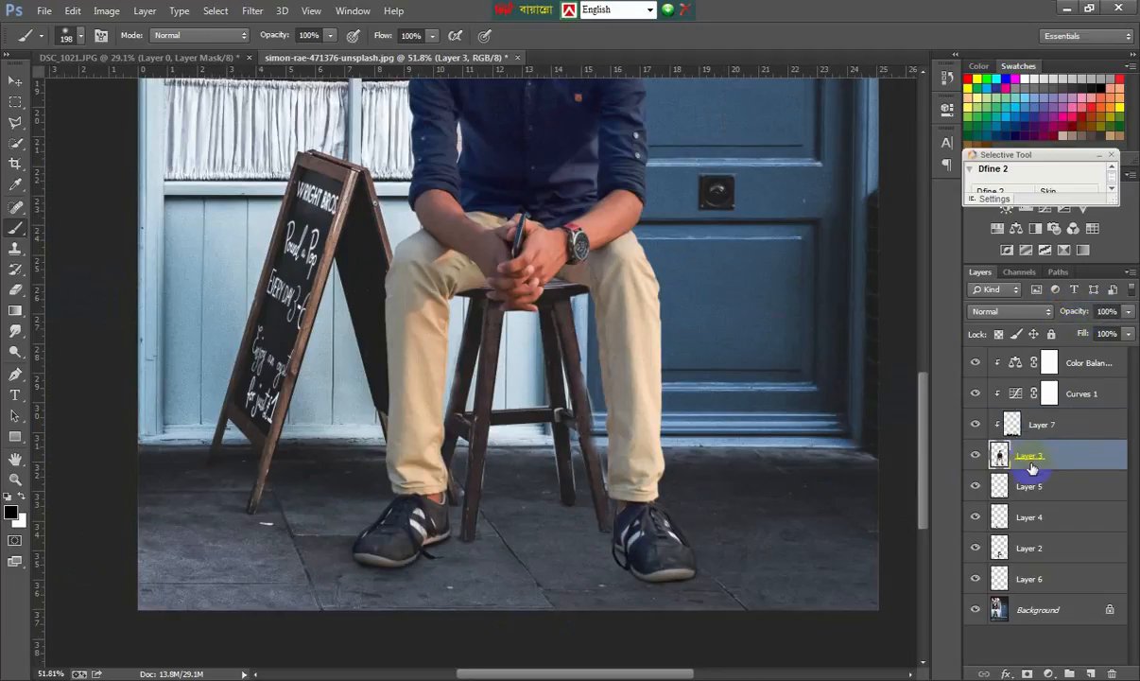
{"action": "left_click", "coordinate": [1030, 486]}
{"action": "left_click", "coordinate": [1037, 582]}
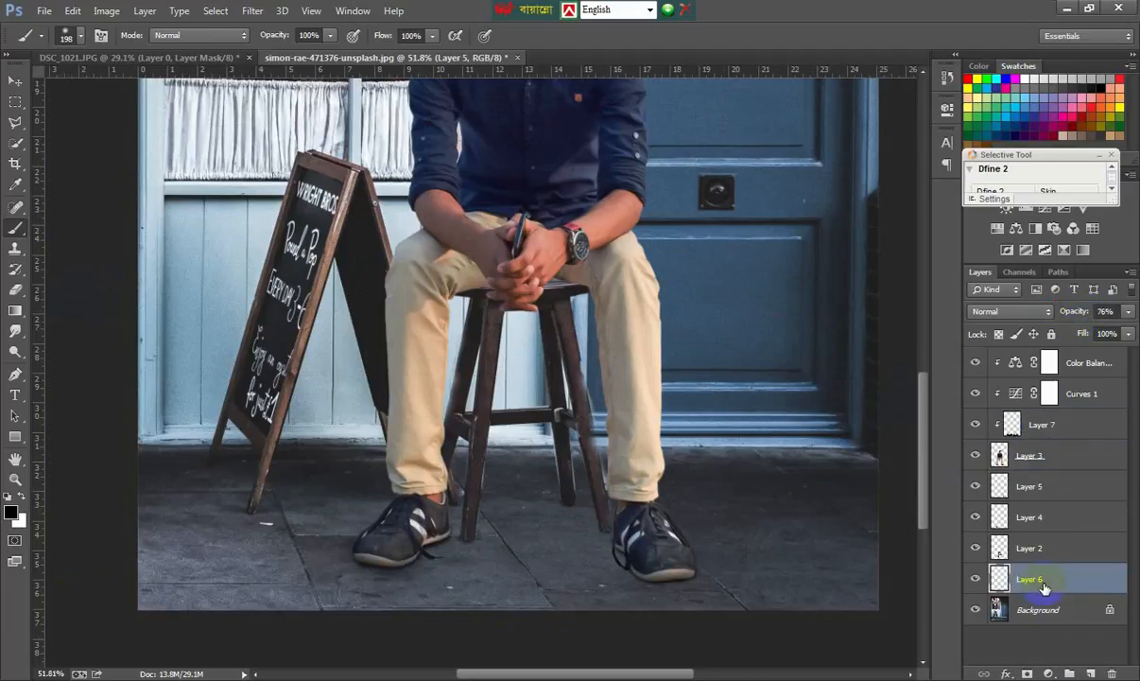
{"action": "left_click", "coordinate": [1089, 671]}
{"action": "scroll", "coordinate": [522, 275], "scroll_direction": "up", "scroll_amount": 5}
{"action": "right_click", "coordinate": [610, 309]}
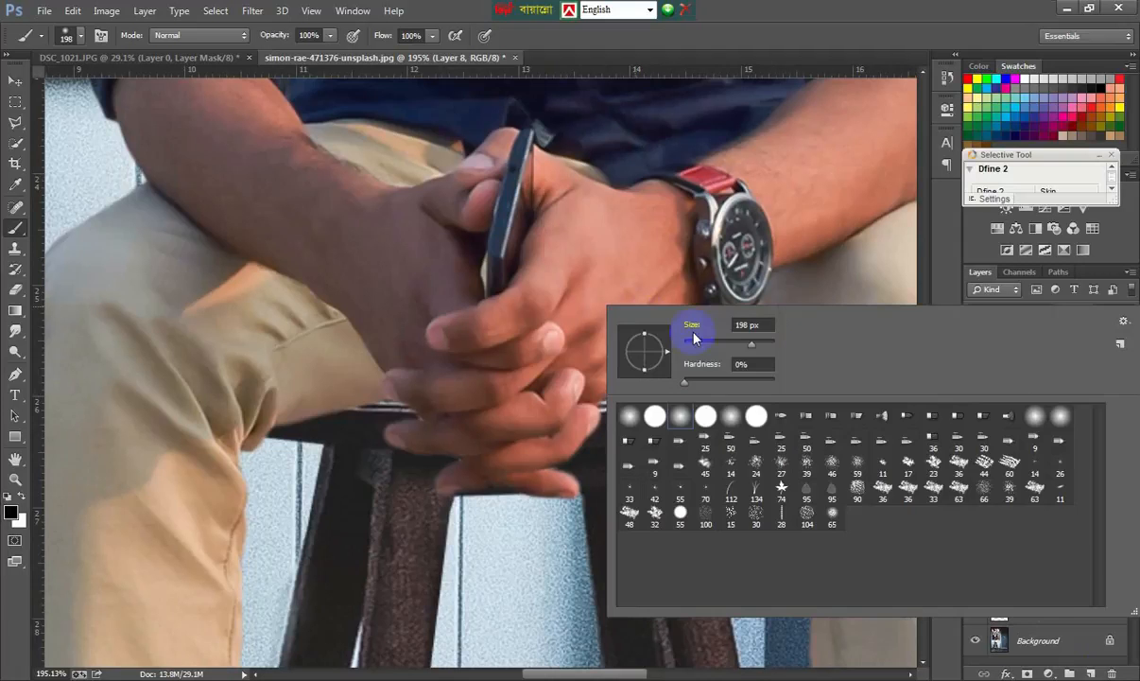
{"action": "left_click", "coordinate": [399, 379]}
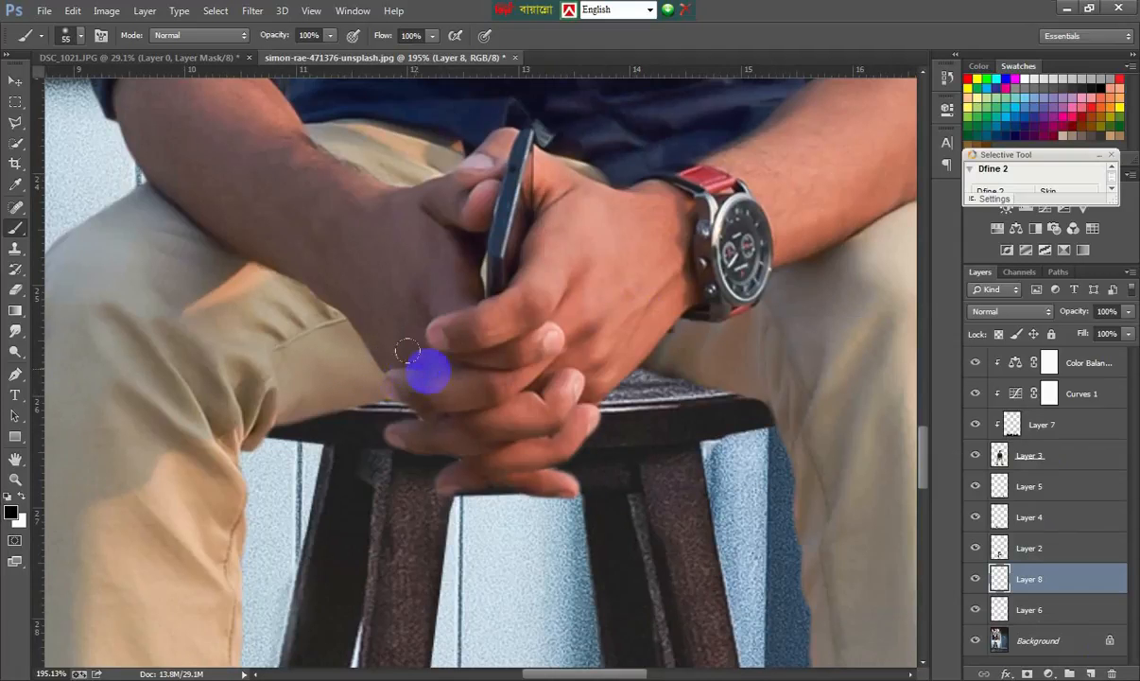
{"action": "left_click_drag", "start_coordinate": [1029, 579], "coordinate": [961, 473]}
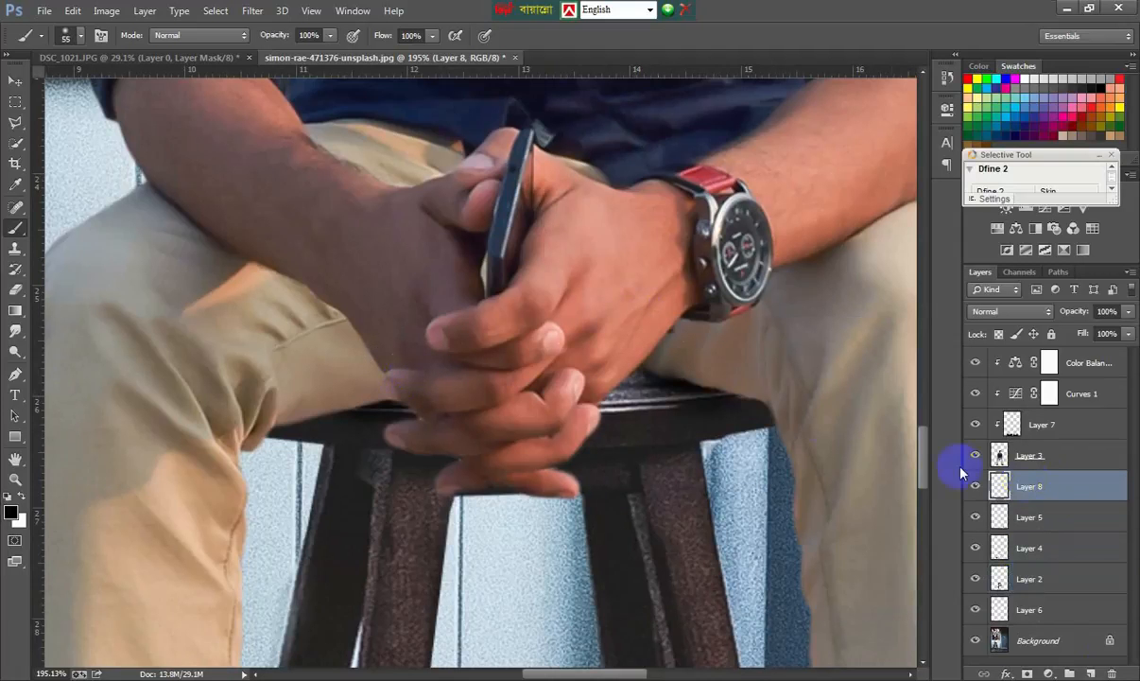
{"action": "mouse_move", "coordinate": [624, 353]}
{"action": "left_mouse_down"}
{"action": "mouse_move", "coordinate": [463, 343]}
{"action": "mouse_move", "coordinate": [781, 370]}
{"action": "left_mouse_up"}
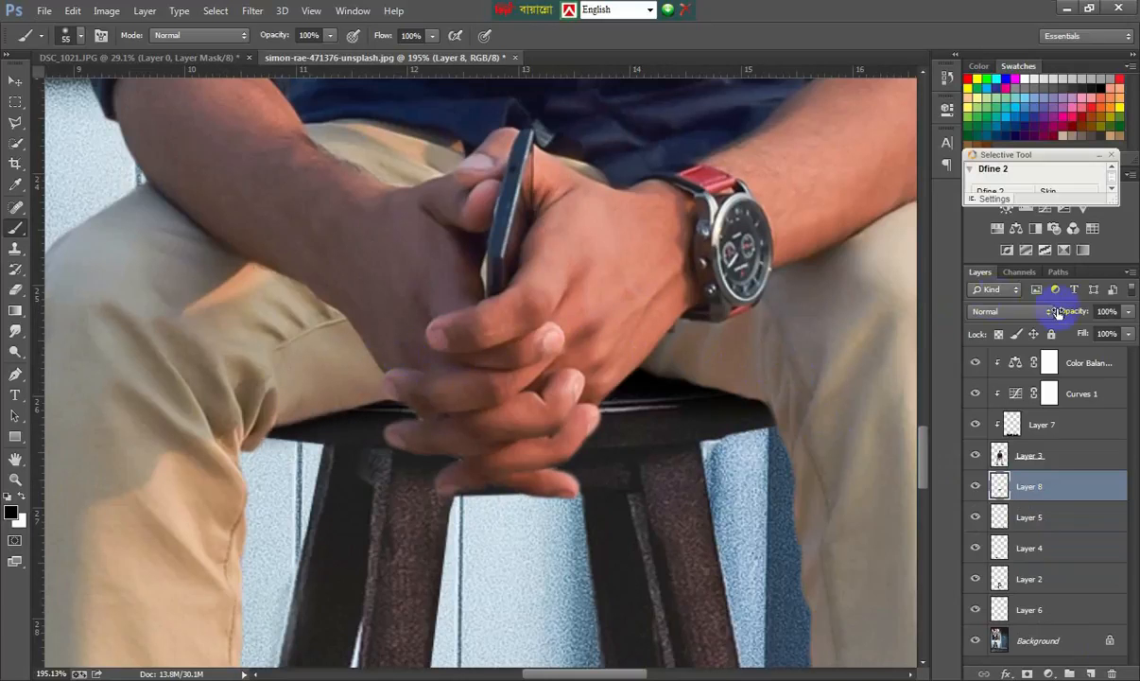
{"action": "left_click_drag", "start_coordinate": [1058, 313], "coordinate": [1063, 310]}
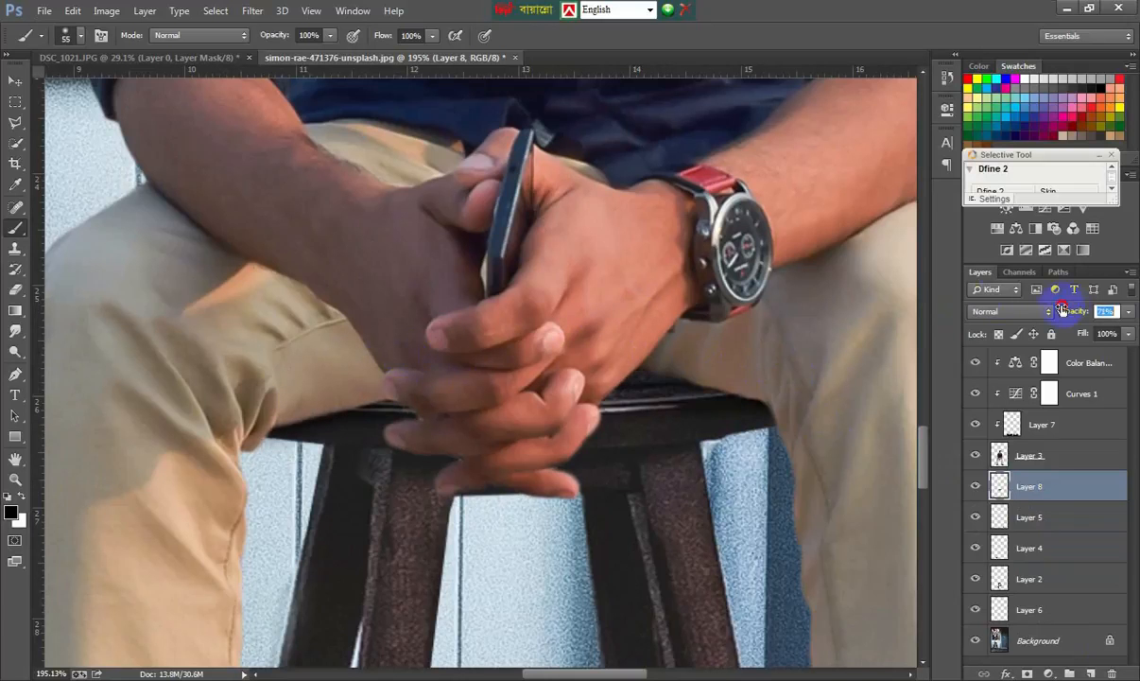
Add a new layer clipped to Layer 3, paint soft black shading on the man around the stool seat, and set its opacity to 52%.
{"action": "left_click", "coordinate": [1046, 428]}
{"action": "left_click", "coordinate": [1090, 673], "text": "ctrl"}
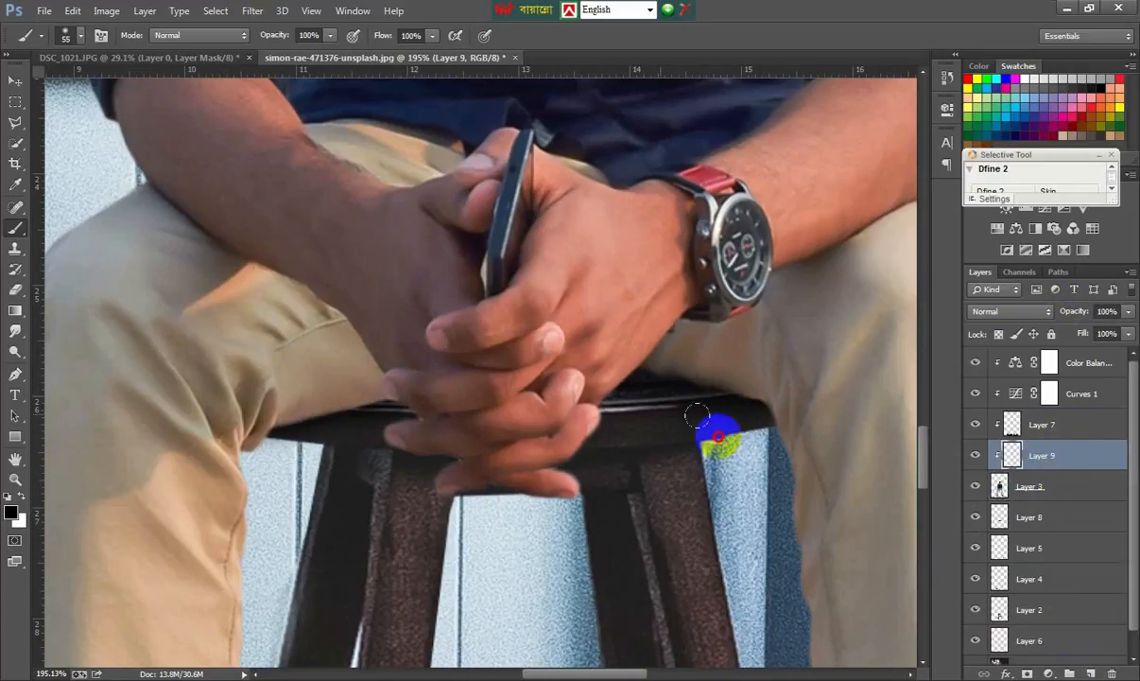
{"action": "mouse_move", "coordinate": [572, 383]}
{"action": "left_mouse_down"}
{"action": "mouse_move", "coordinate": [637, 415]}
{"action": "mouse_move", "coordinate": [670, 409]}
{"action": "mouse_move", "coordinate": [615, 402]}
{"action": "left_mouse_up"}
{"action": "key", "text": "ctrl+z"}
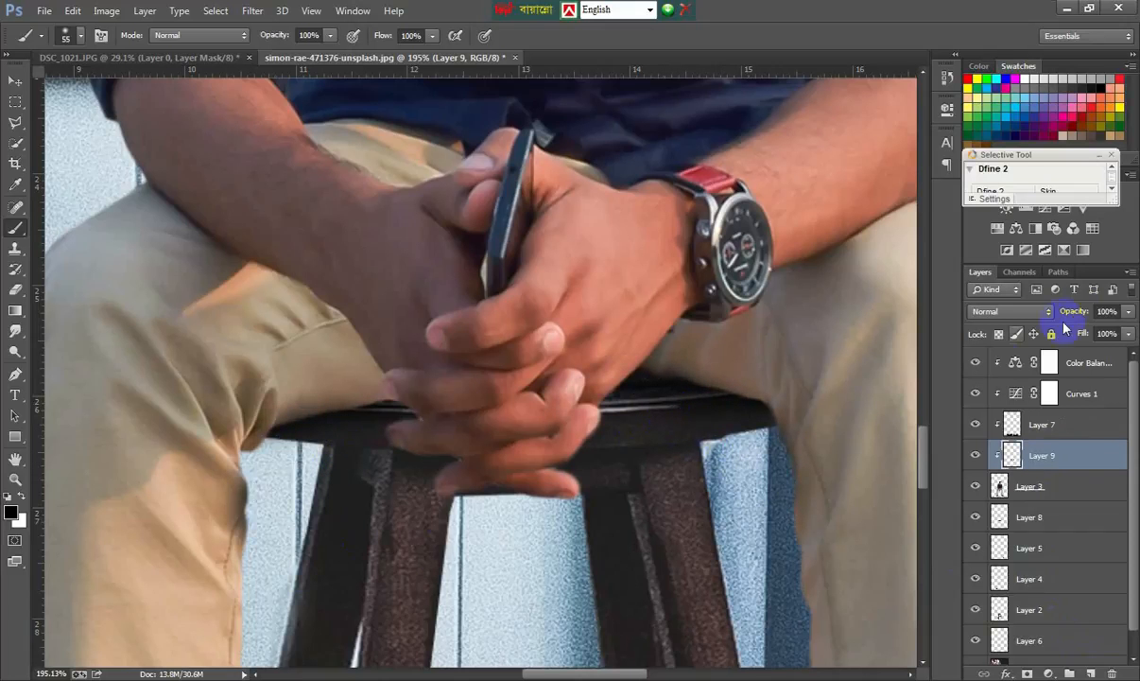
{"action": "left_click_drag", "start_coordinate": [1049, 312], "coordinate": [1038, 313]}
{"action": "scroll", "coordinate": [474, 393], "scroll_direction": "down", "scroll_amount": 10}
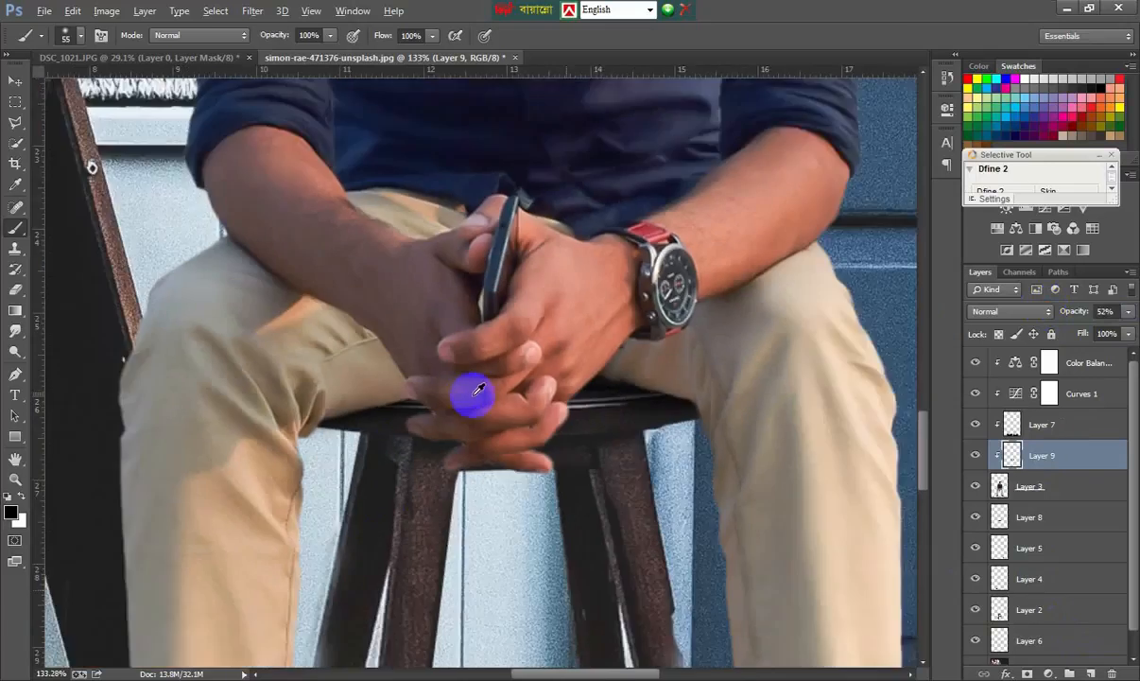
{"action": "scroll", "coordinate": [629, 450], "scroll_direction": "down", "scroll_amount": 3}
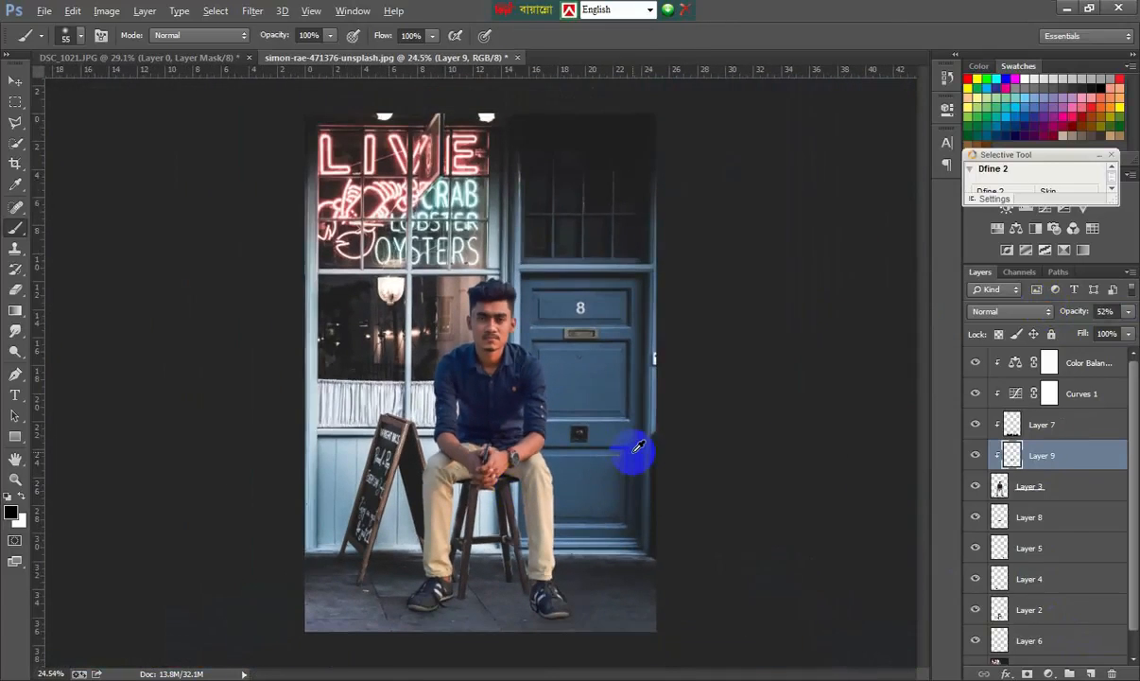
Add a new layer just below Layer 2 and paint one soft black 191 px dab on the ground between the stool's legs.
{"action": "right_click", "coordinate": [15, 102]}
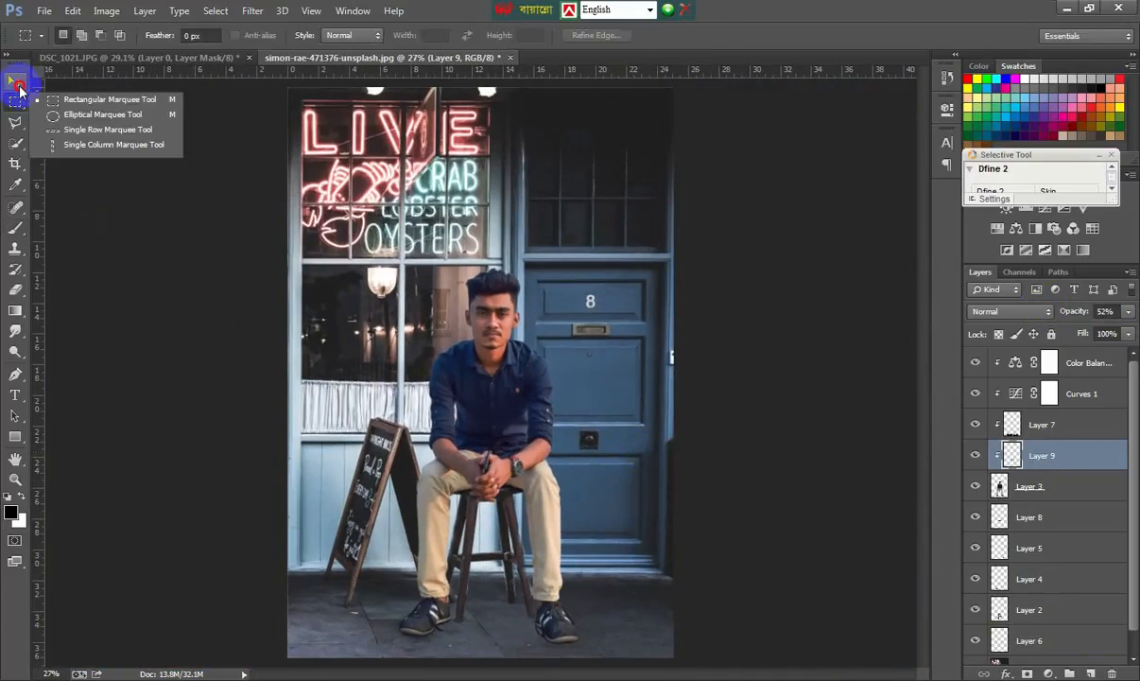
{"action": "left_click", "coordinate": [17, 85]}
{"action": "left_click", "coordinate": [1046, 612]}
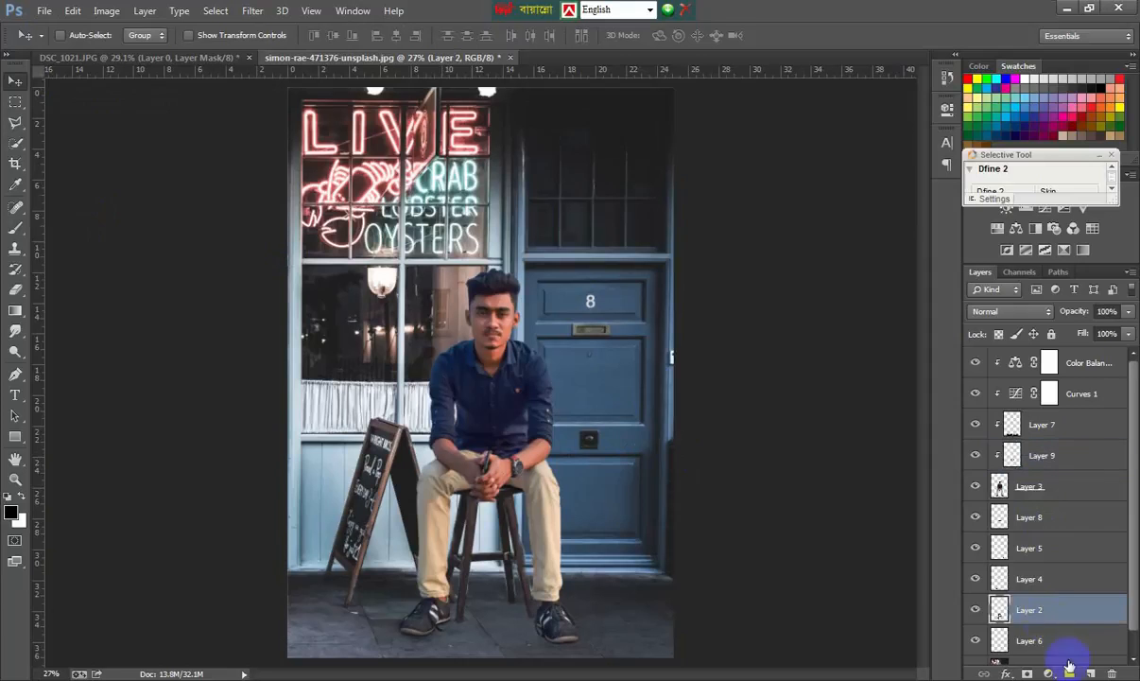
{"action": "key", "text": "alt+bracketleft"}
{"action": "left_click", "coordinate": [15, 228]}
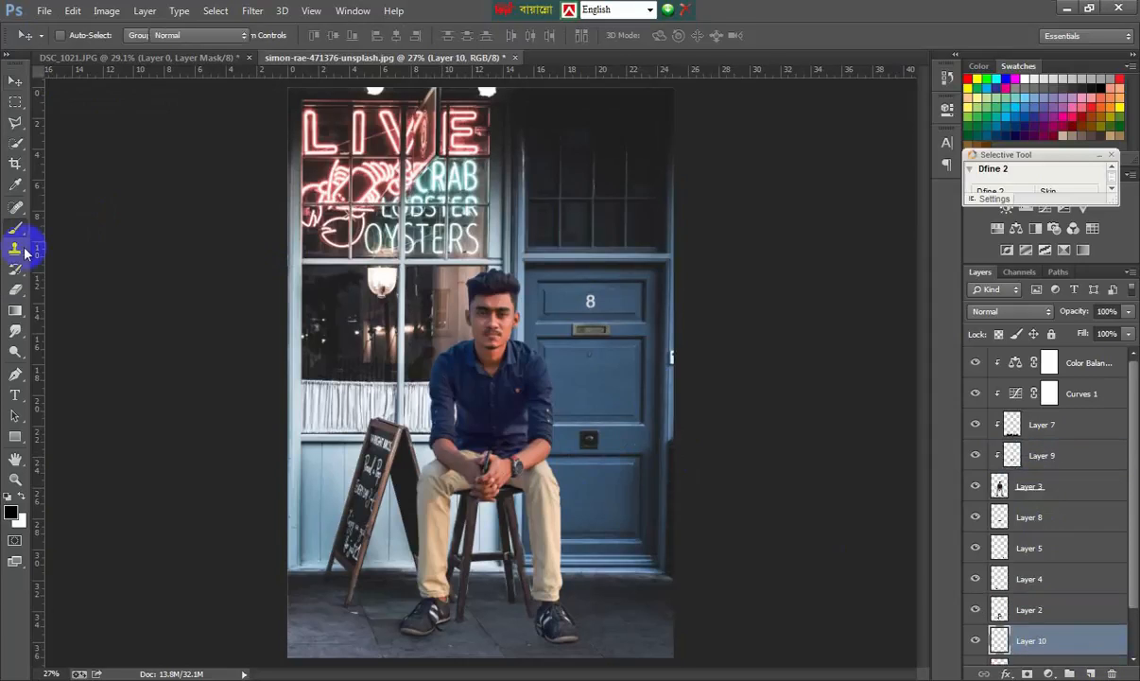
{"action": "right_click", "coordinate": [630, 426]}
{"action": "left_click", "coordinate": [483, 599]}
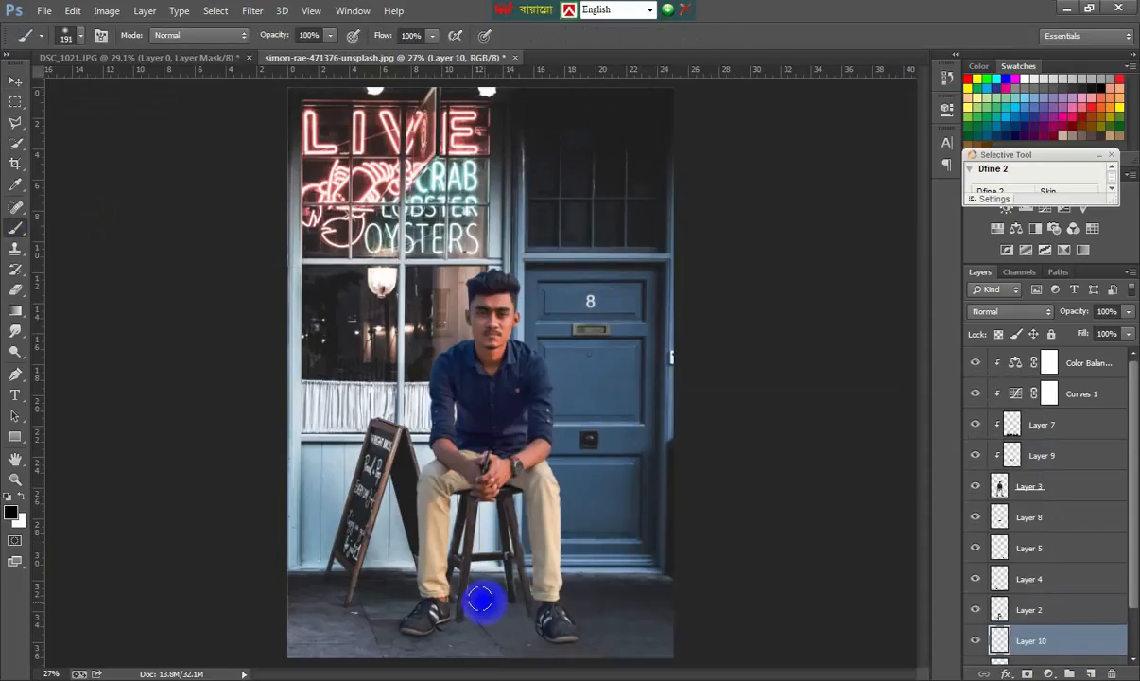
Stretch Layer 10's ground shadow wide beneath the stool and both shoes with Free Transform, and lower its opacity to 61%.
{"action": "left_click", "coordinate": [15, 81]}
{"action": "key", "text": "ctrl+t"}
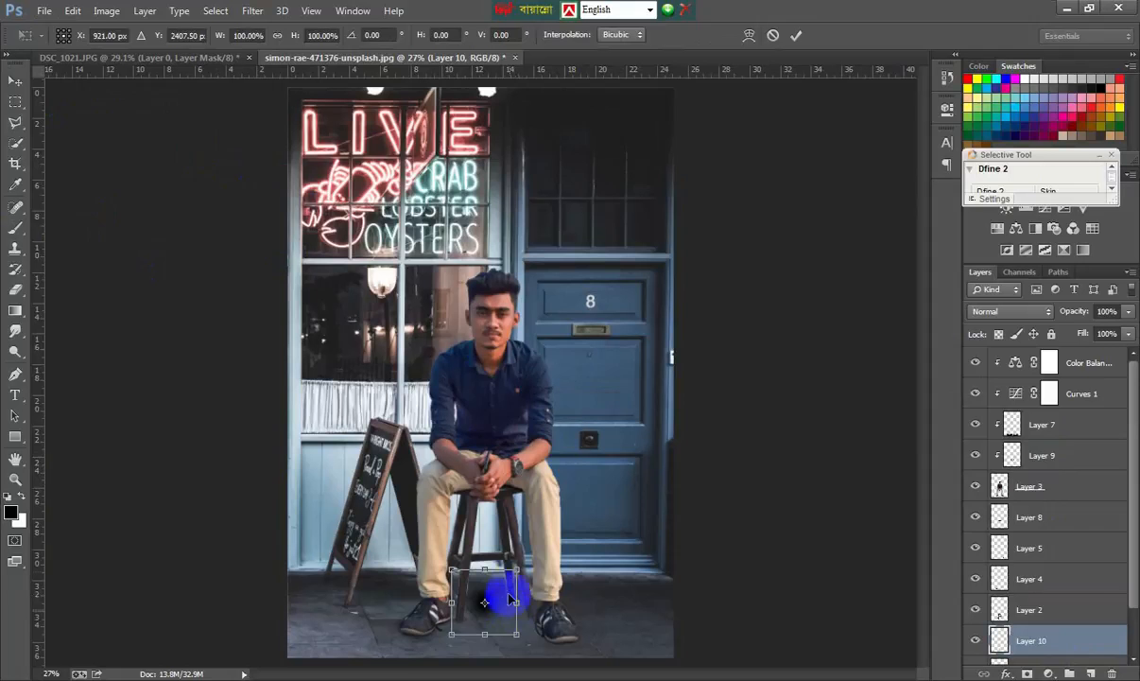
{"action": "left_click_drag", "start_coordinate": [516, 566], "coordinate": [587, 531]}
{"action": "mouse_move", "coordinate": [485, 519]}
{"action": "left_mouse_down"}
{"action": "mouse_move", "coordinate": [497, 621]}
{"action": "mouse_move", "coordinate": [501, 575]}
{"action": "left_mouse_up"}
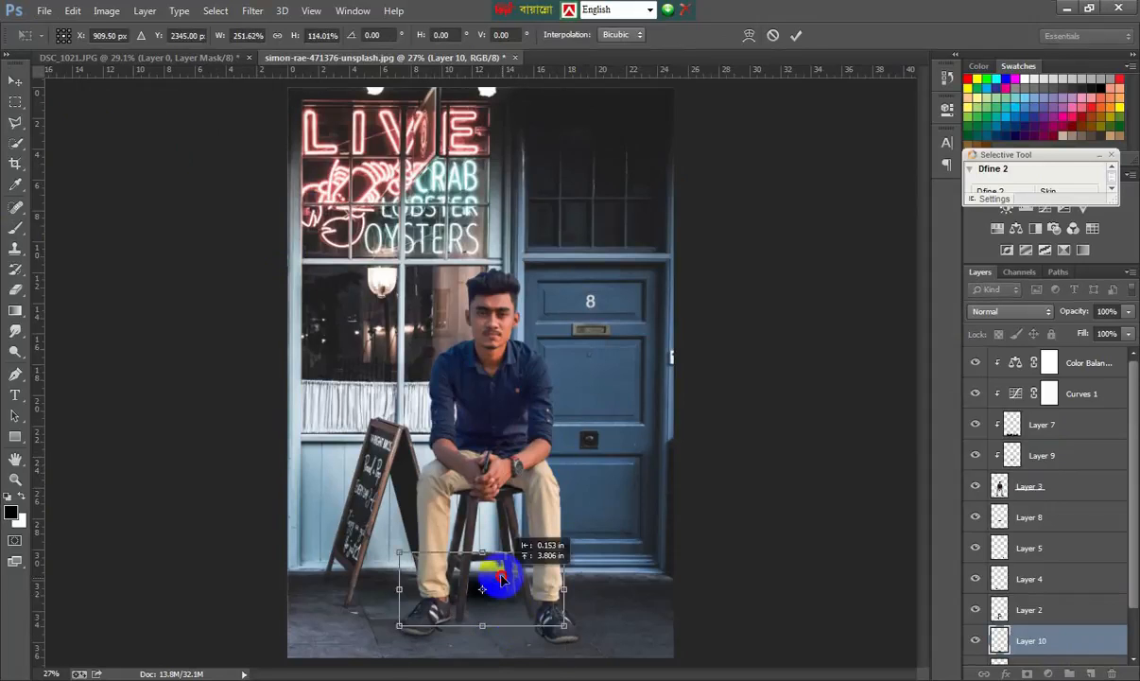
{"action": "left_click_drag", "start_coordinate": [569, 549], "coordinate": [604, 532]}
{"action": "left_click_drag", "start_coordinate": [562, 567], "coordinate": [593, 600]}
{"action": "left_click", "coordinate": [796, 35]}
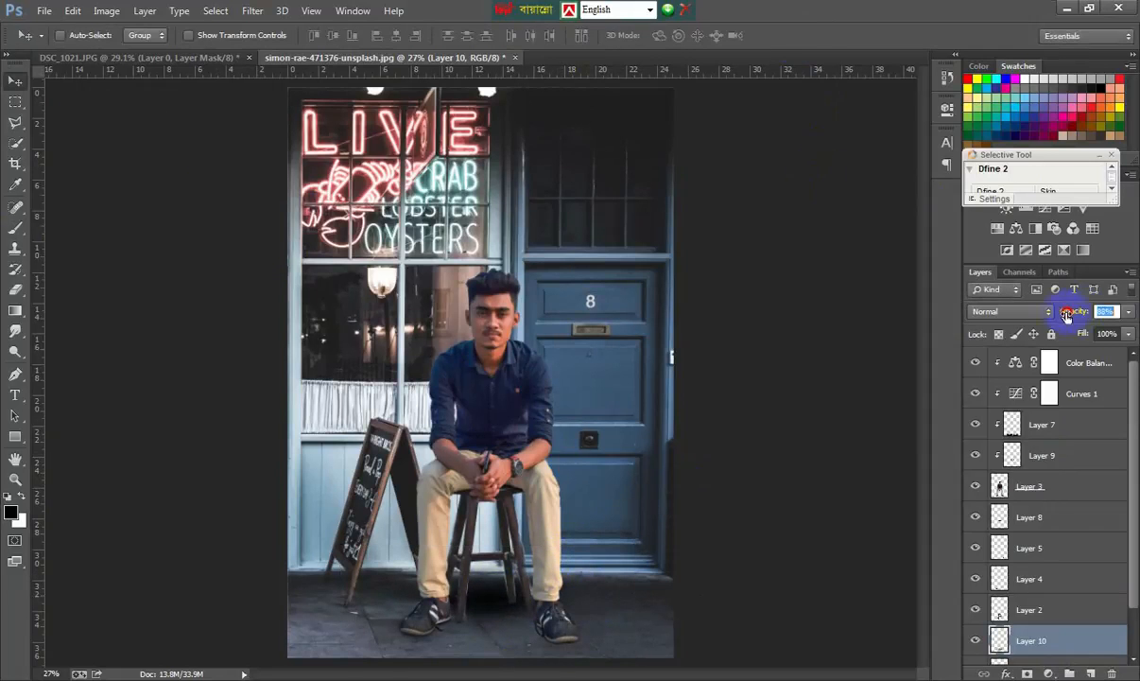
{"action": "left_click_drag", "start_coordinate": [1058, 313], "coordinate": [1054, 313]}
{"action": "left_click_drag", "start_coordinate": [601, 540], "coordinate": [604, 543]}
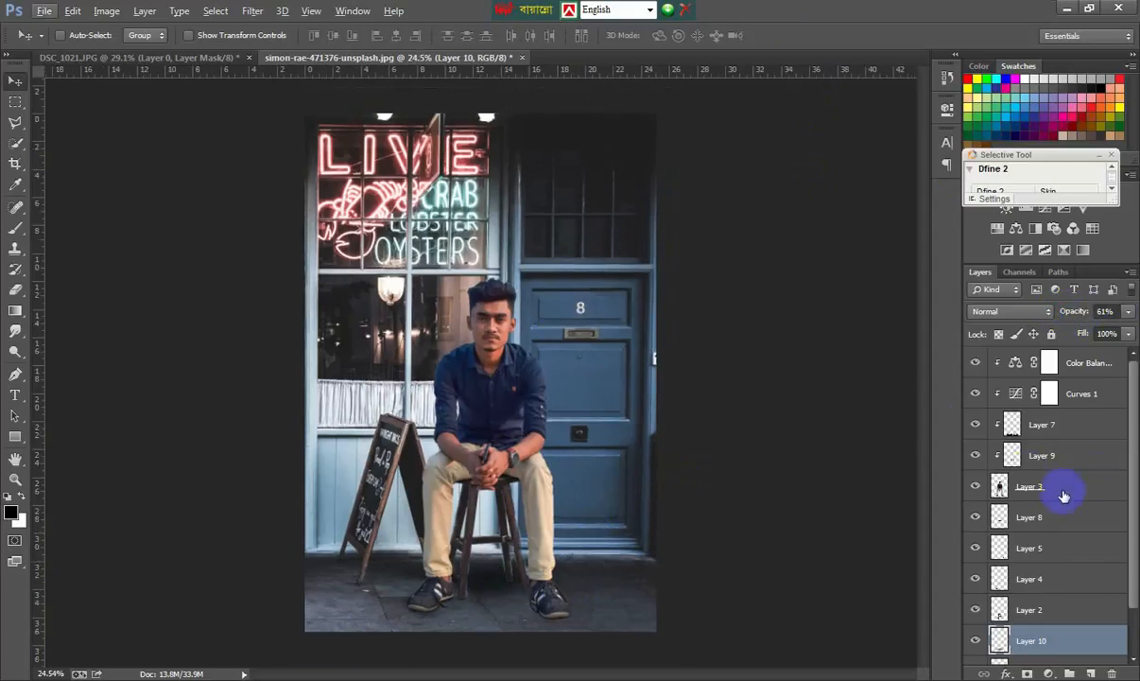
Apply the Camera Raw filter to Layer 3 with a slight increase in the Oranges saturation.
{"action": "left_click", "coordinate": [1030, 486]}
{"action": "scroll", "coordinate": [483, 388], "scroll_direction": "up", "scroll_amount": 5}
{"action": "left_click", "coordinate": [253, 10]}
{"action": "left_click", "coordinate": [347, 102]}
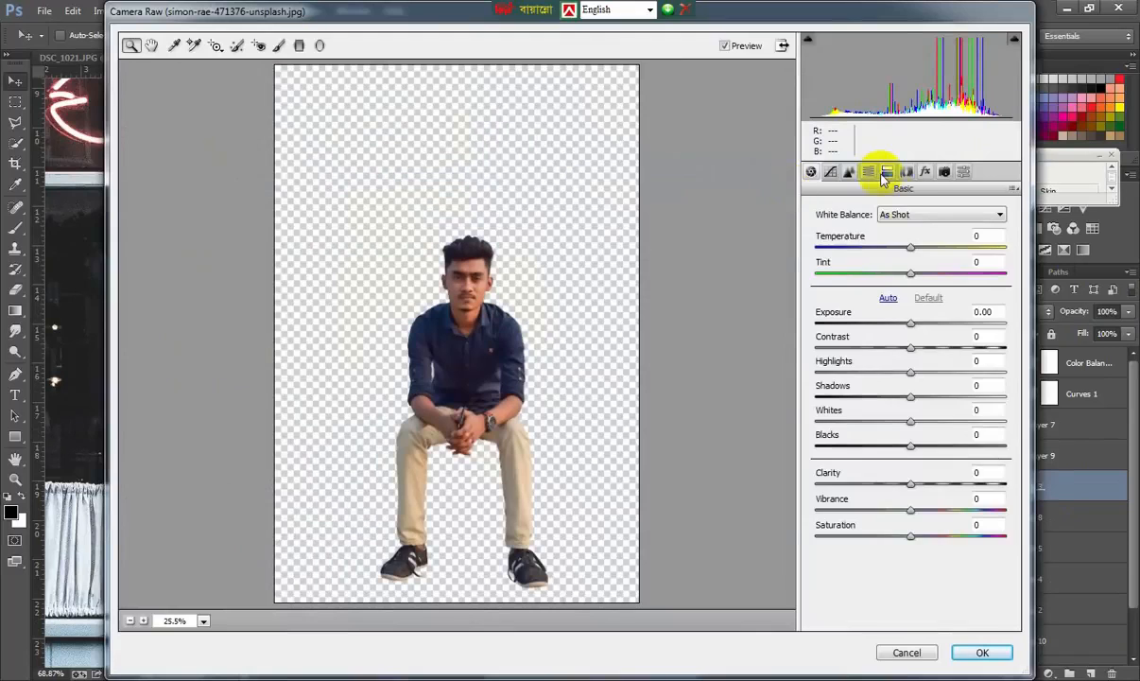
{"action": "left_click", "coordinate": [868, 171]}
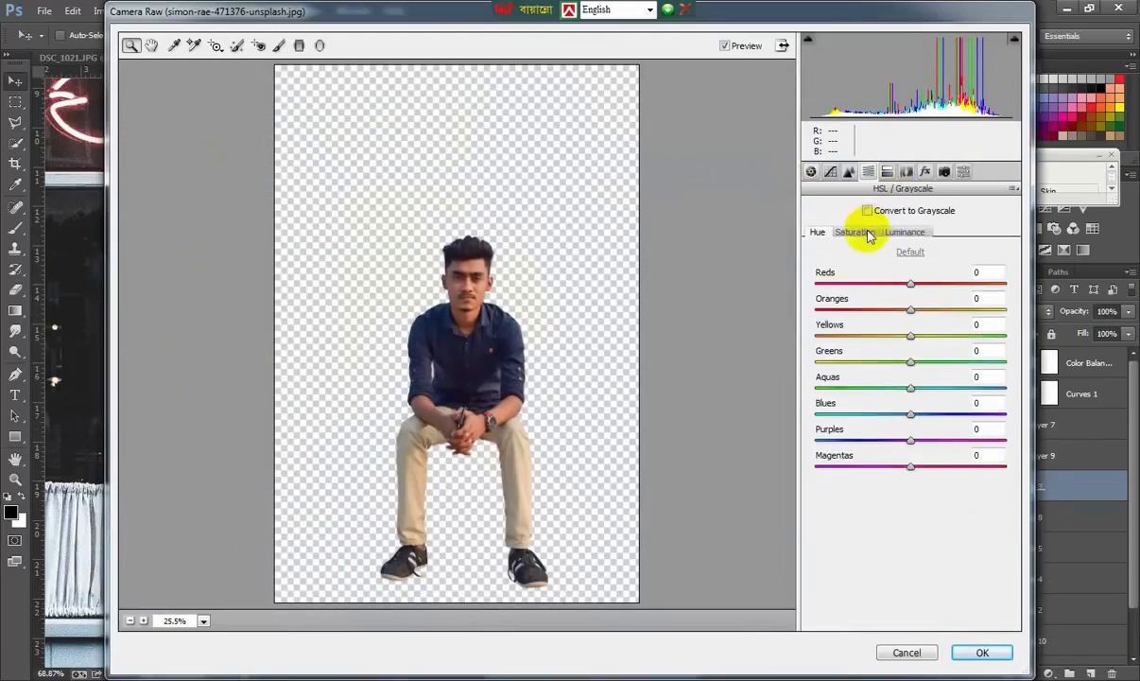
{"action": "left_click", "coordinate": [855, 232]}
{"action": "mouse_move", "coordinate": [910, 310]}
{"action": "left_mouse_down"}
{"action": "mouse_move", "coordinate": [888, 310]}
{"action": "mouse_move", "coordinate": [926, 310]}
{"action": "mouse_move", "coordinate": [916, 311]}
{"action": "left_mouse_up"}
{"action": "left_click", "coordinate": [905, 231]}
{"action": "left_click", "coordinate": [849, 171]}
{"action": "left_click", "coordinate": [982, 652]}
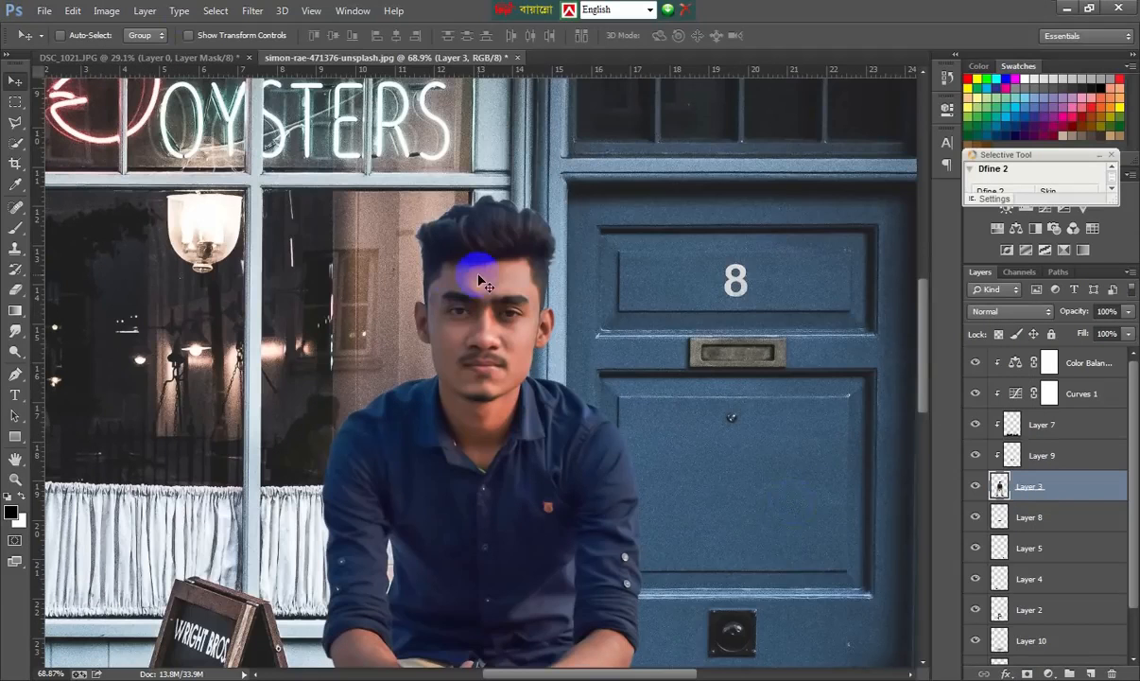
Darken the man's lower legs and shoes on Layer 3 with a Camera Raw graduated filter at exposure -0.25 and contrast -3.
{"action": "left_click", "coordinate": [253, 13]}
{"action": "left_click", "coordinate": [299, 103]}
{"action": "left_click", "coordinate": [299, 45]}
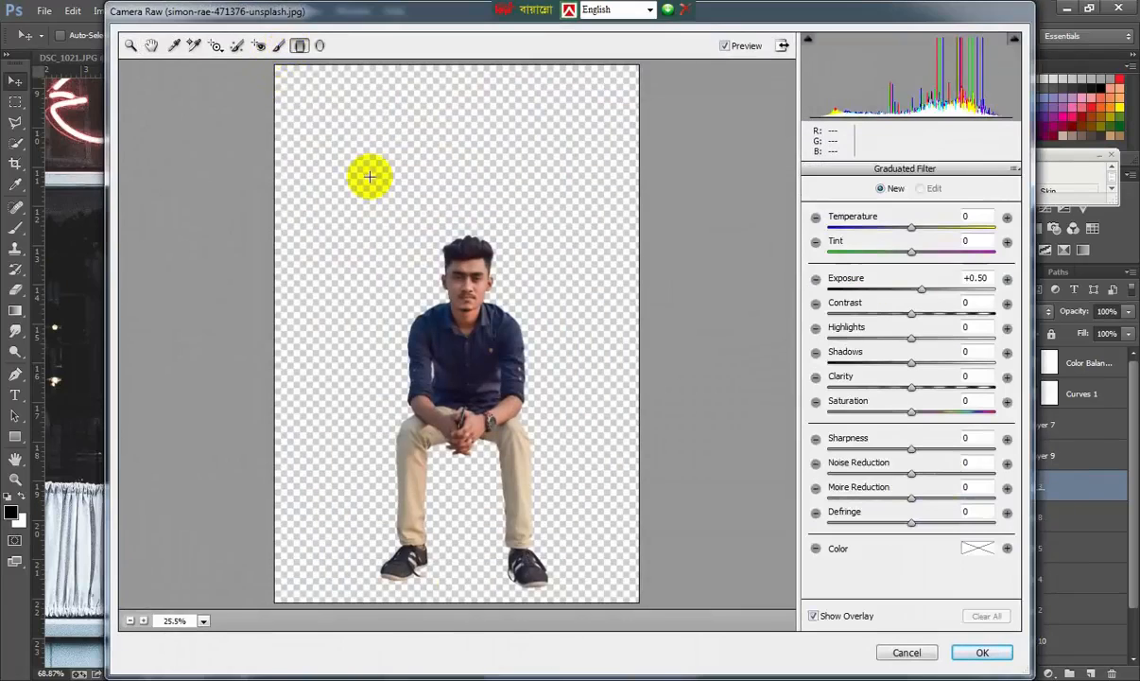
{"action": "left_click_drag", "start_coordinate": [456, 582], "coordinate": [453, 450]}
{"action": "left_click_drag", "start_coordinate": [922, 289], "coordinate": [906, 293]}
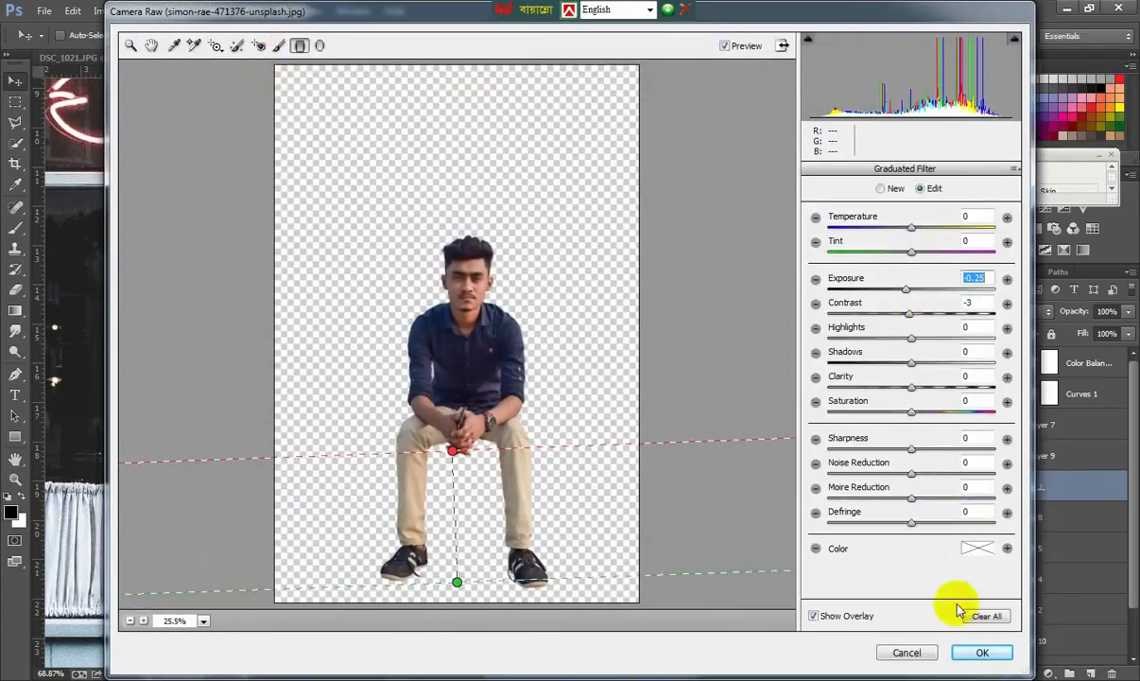
{"action": "left_click", "coordinate": [983, 652]}
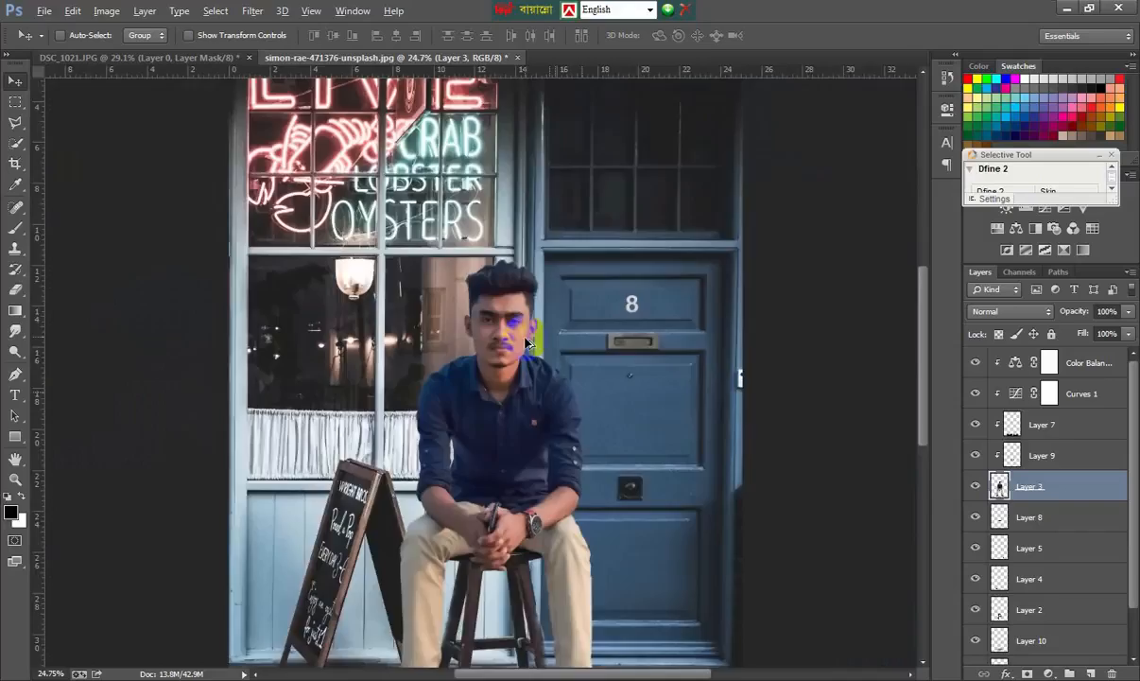
Load Layer 3's outline as a selection and smooth the forehead skin with a 43 px Mixer Brush.
{"action": "scroll", "coordinate": [524, 337], "scroll_direction": "down", "scroll_amount": 2}
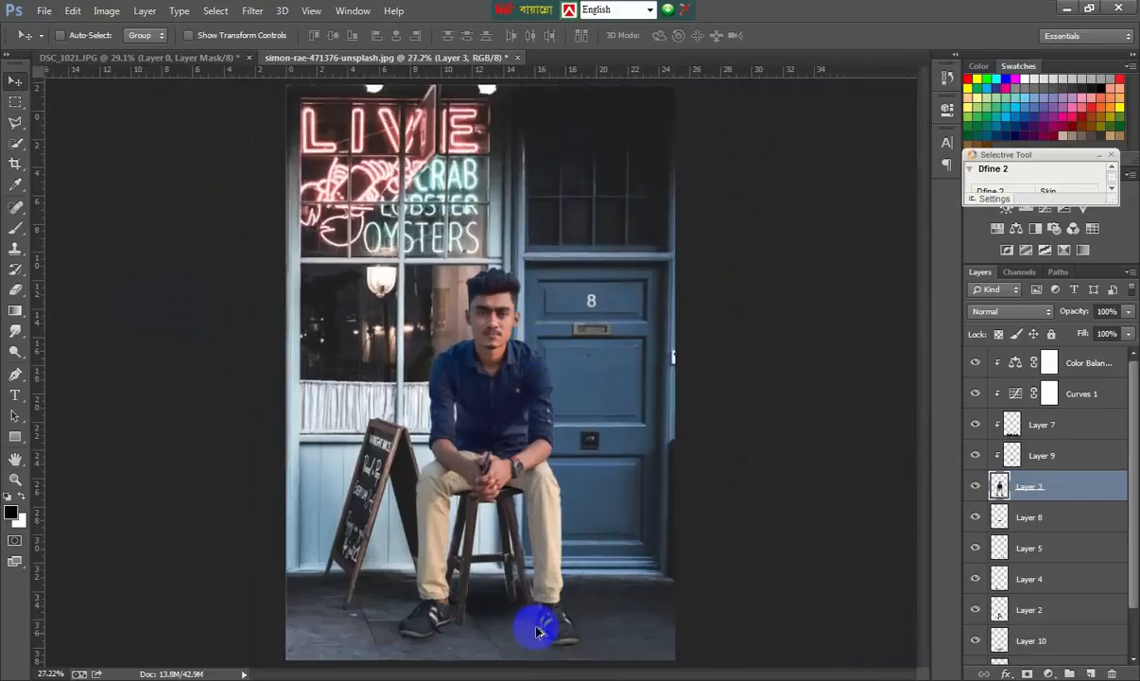
{"action": "scroll", "coordinate": [537, 617], "scroll_direction": "up", "scroll_amount": 5}
{"action": "scroll", "coordinate": [489, 107], "scroll_direction": "up", "scroll_amount": 8}
{"action": "scroll", "coordinate": [466, 140], "scroll_direction": "up", "scroll_amount": 3}
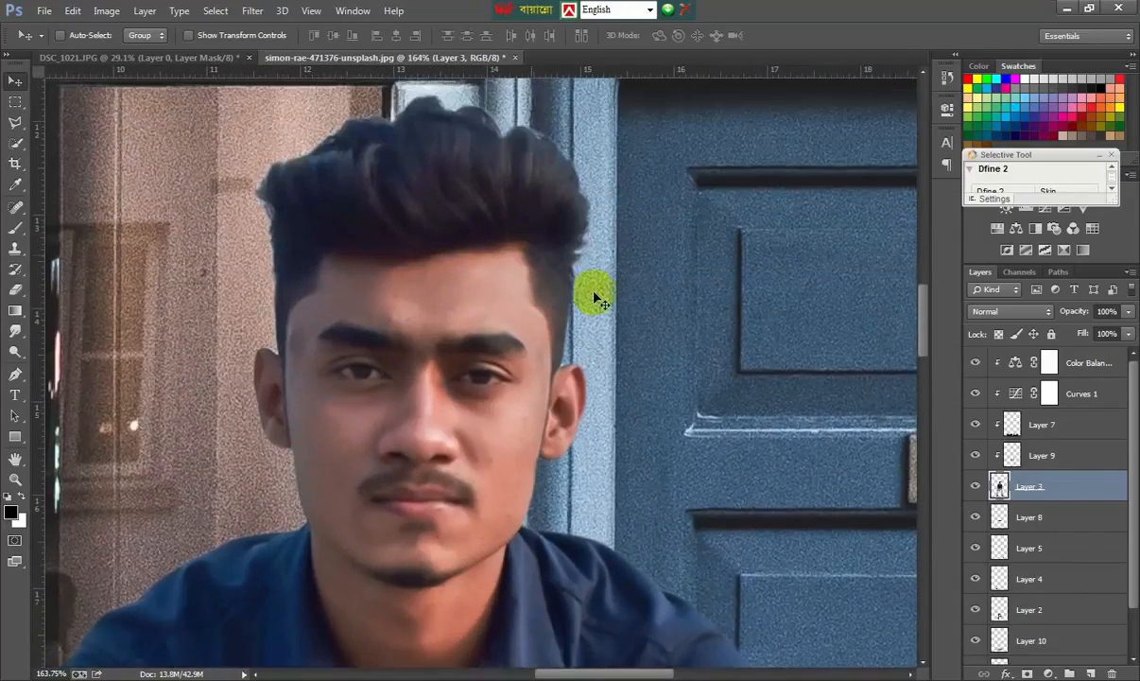
{"action": "left_click", "coordinate": [999, 487], "text": "ctrl"}
{"action": "right_click", "coordinate": [15, 227]}
{"action": "left_click", "coordinate": [85, 267]}
{"action": "scroll", "coordinate": [355, 299], "scroll_direction": "up", "scroll_amount": 3}
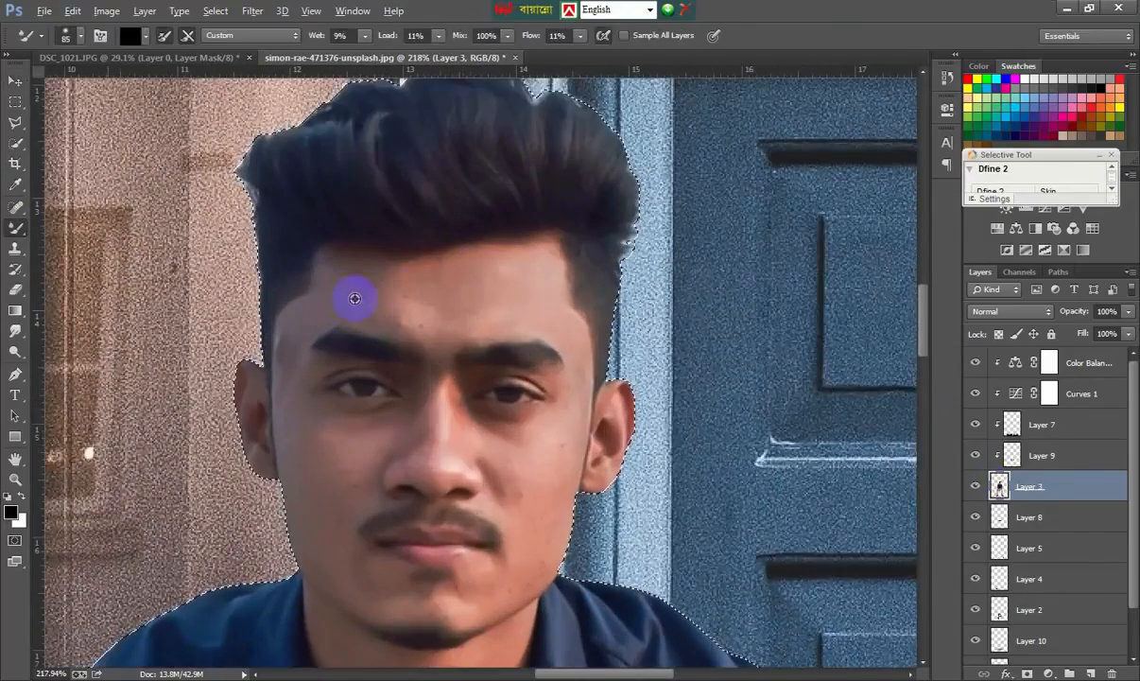
{"action": "right_click", "coordinate": [413, 291]}
{"action": "left_click_drag", "start_coordinate": [526, 330], "coordinate": [507, 331]}
{"action": "key", "text": "Return"}
{"action": "left_click", "coordinate": [423, 312]}
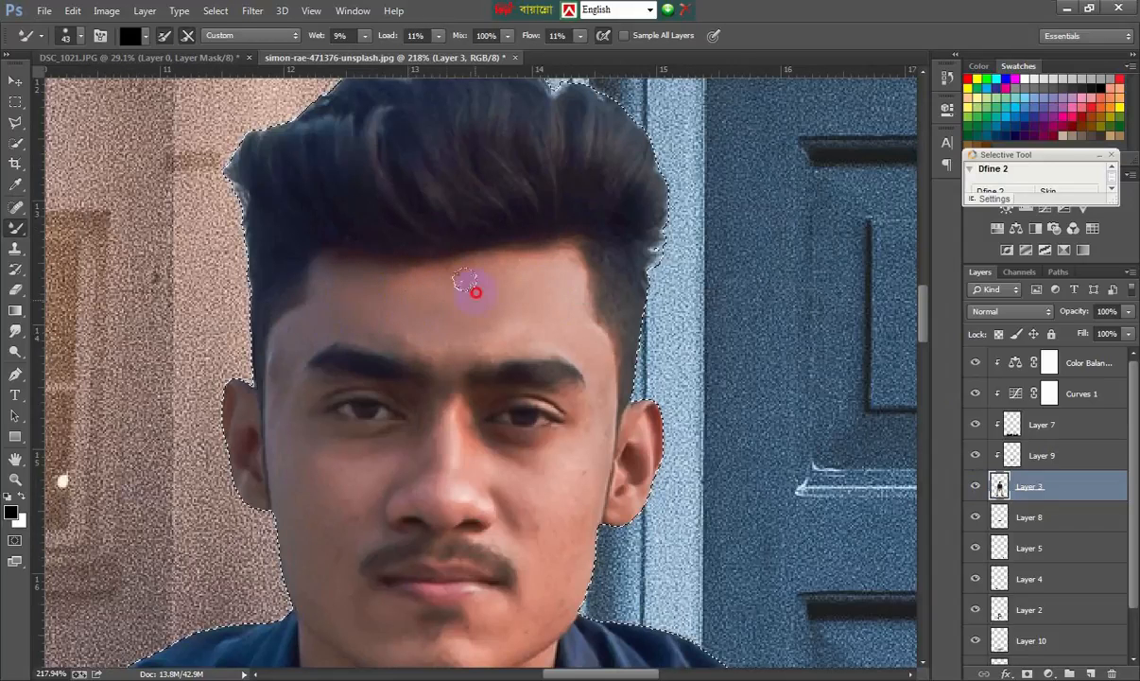
Blend the skin across the man's cheeks, nose, brow, chin and neck with the Mixer Brush to even out the tones.
{"action": "scroll", "coordinate": [547, 306], "scroll_direction": "down", "scroll_amount": 3}
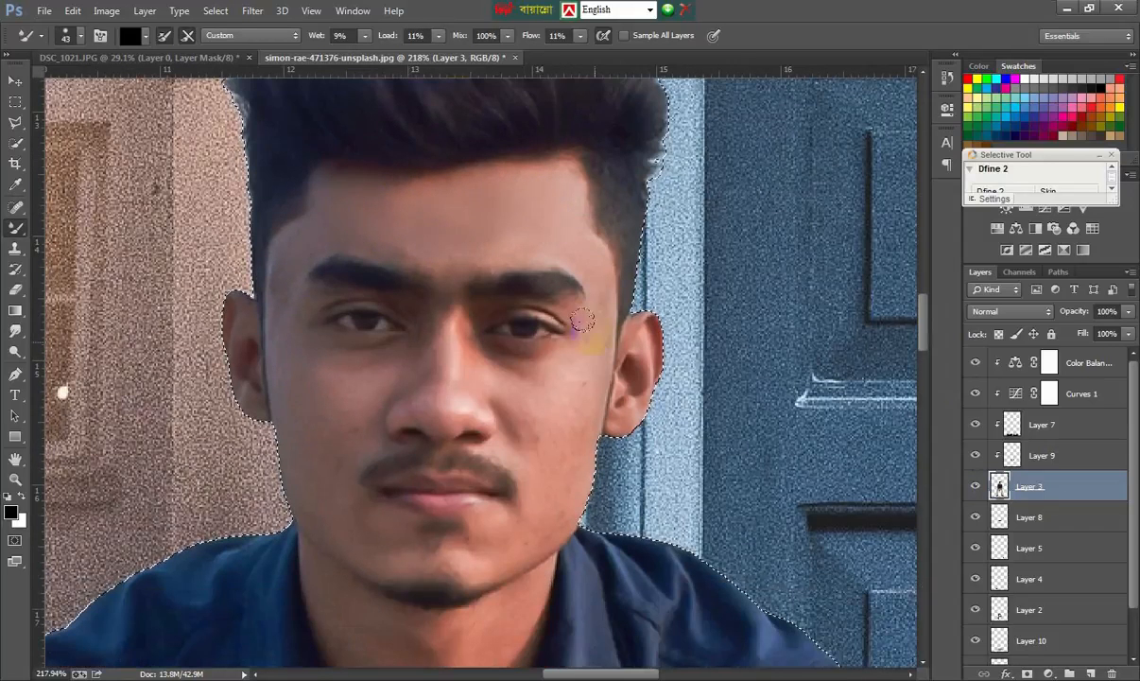
{"action": "mouse_move", "coordinate": [502, 381]}
{"action": "left_mouse_down"}
{"action": "mouse_move", "coordinate": [343, 409]}
{"action": "mouse_move", "coordinate": [285, 323]}
{"action": "left_mouse_up"}
{"action": "mouse_move", "coordinate": [315, 501]}
{"action": "left_mouse_down"}
{"action": "mouse_move", "coordinate": [326, 464]}
{"action": "mouse_move", "coordinate": [406, 347]}
{"action": "mouse_move", "coordinate": [421, 381]}
{"action": "mouse_move", "coordinate": [508, 416]}
{"action": "left_mouse_up"}
{"action": "scroll", "coordinate": [516, 452], "scroll_direction": "down", "scroll_amount": 1}
{"action": "mouse_move", "coordinate": [531, 335]}
{"action": "left_mouse_down"}
{"action": "mouse_move", "coordinate": [581, 272]}
{"action": "mouse_move", "coordinate": [420, 245]}
{"action": "left_mouse_up"}
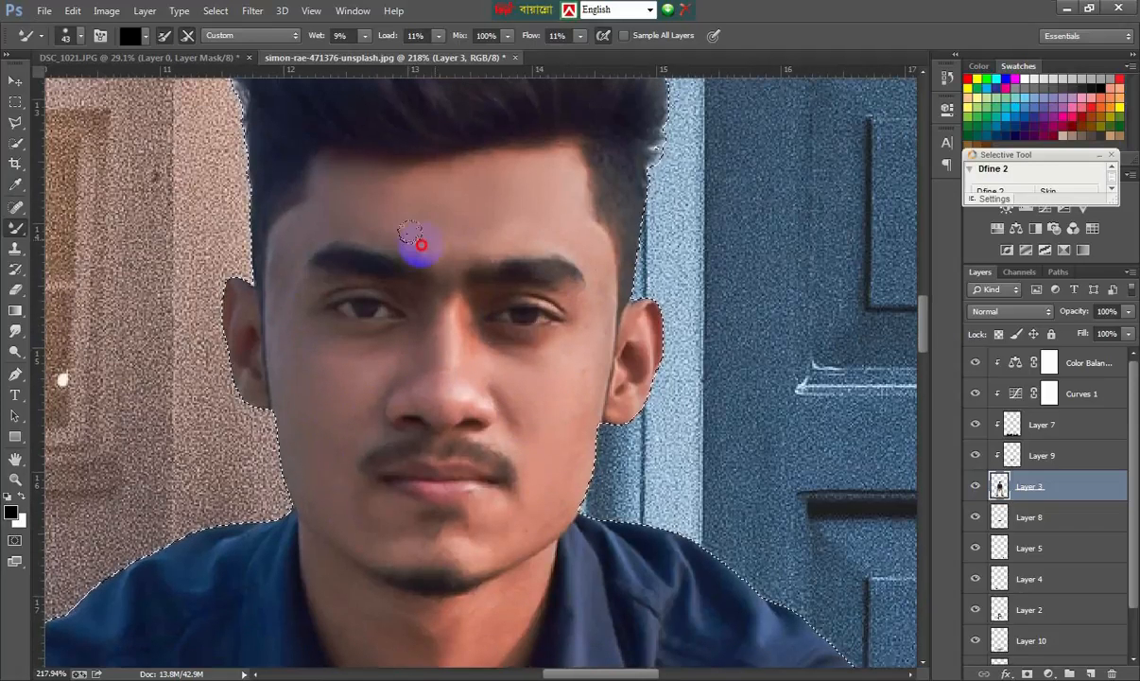
{"action": "scroll", "coordinate": [473, 433], "scroll_direction": "down", "scroll_amount": 5}
{"action": "left_click", "coordinate": [464, 297]}
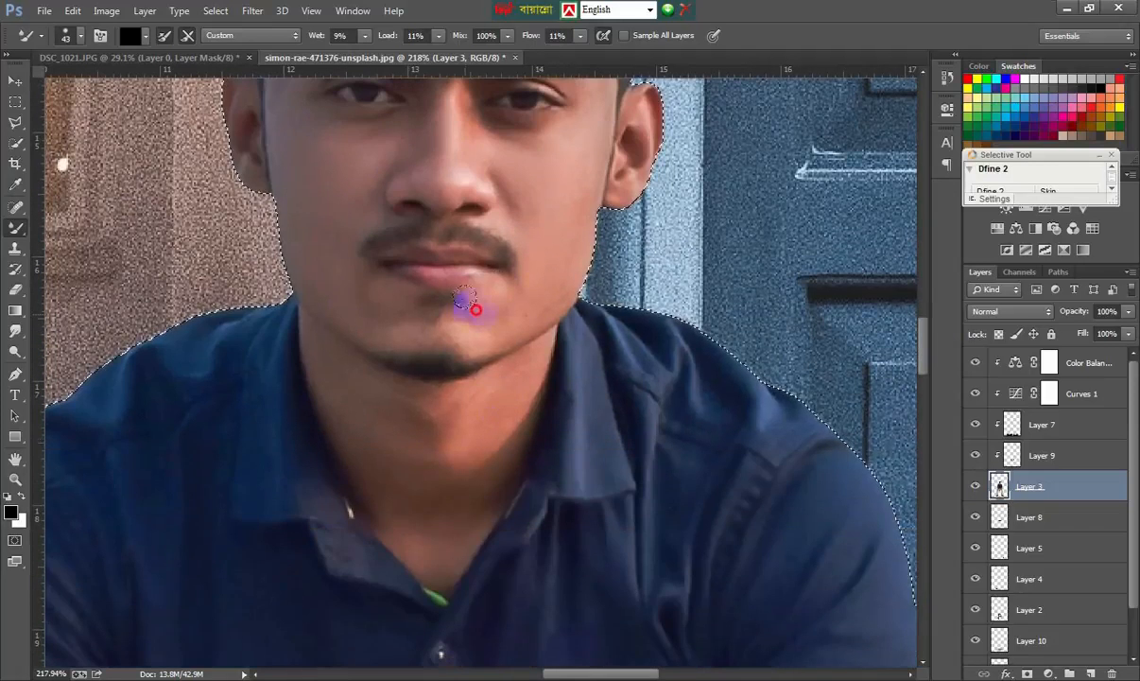
{"action": "mouse_move", "coordinate": [518, 196]}
{"action": "left_mouse_down"}
{"action": "mouse_move", "coordinate": [376, 303]}
{"action": "mouse_move", "coordinate": [322, 236]}
{"action": "mouse_move", "coordinate": [357, 454]}
{"action": "mouse_move", "coordinate": [409, 409]}
{"action": "mouse_move", "coordinate": [359, 376]}
{"action": "mouse_move", "coordinate": [452, 382]}
{"action": "mouse_move", "coordinate": [446, 422]}
{"action": "mouse_move", "coordinate": [483, 411]}
{"action": "mouse_move", "coordinate": [330, 387]}
{"action": "mouse_move", "coordinate": [368, 426]}
{"action": "mouse_move", "coordinate": [340, 361]}
{"action": "mouse_move", "coordinate": [375, 331]}
{"action": "mouse_move", "coordinate": [378, 290]}
{"action": "mouse_move", "coordinate": [361, 286]}
{"action": "mouse_move", "coordinate": [388, 491]}
{"action": "mouse_move", "coordinate": [398, 456]}
{"action": "mouse_move", "coordinate": [351, 419]}
{"action": "mouse_move", "coordinate": [467, 416]}
{"action": "mouse_move", "coordinate": [489, 452]}
{"action": "left_mouse_up"}
{"action": "scroll", "coordinate": [488, 452], "scroll_direction": "up", "scroll_amount": 1}
{"action": "scroll", "coordinate": [489, 452], "scroll_direction": "down", "scroll_amount": 1}
{"action": "left_click_drag", "start_coordinate": [463, 388], "coordinate": [397, 362]}
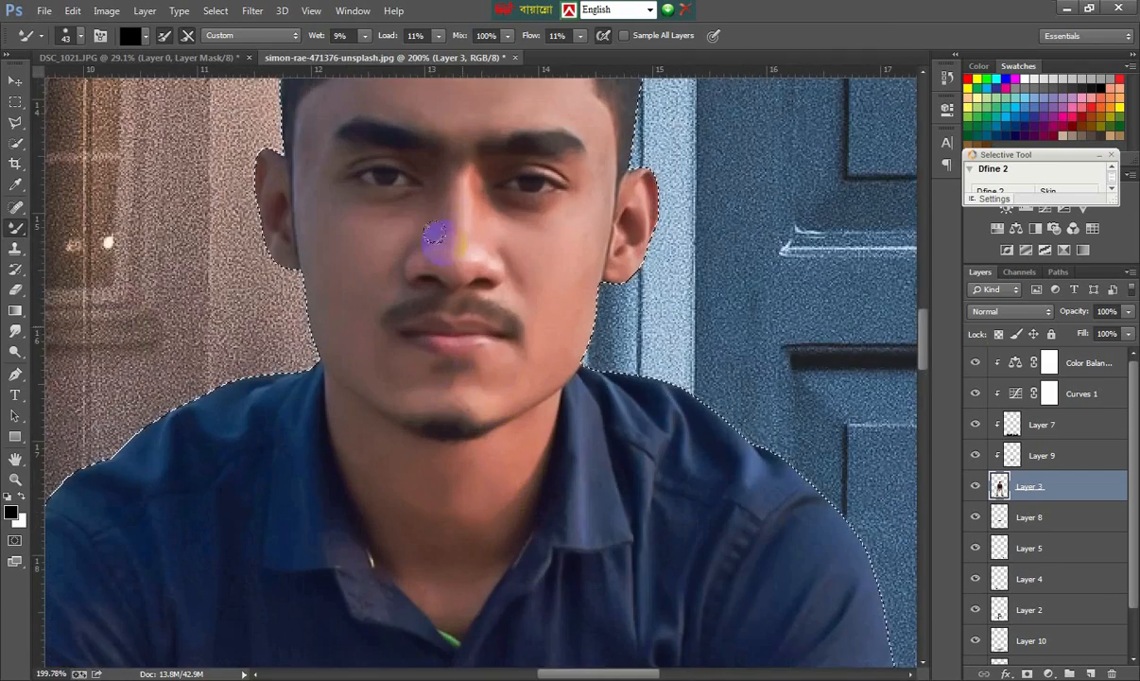
Enlarge the Mixer Brush to 62 px and smooth the skin of the man's forearm nearest the chalkboard sign.
{"action": "scroll", "coordinate": [351, 234], "scroll_direction": "down", "scroll_amount": 4}
{"action": "scroll", "coordinate": [326, 453], "scroll_direction": "up", "scroll_amount": 6}
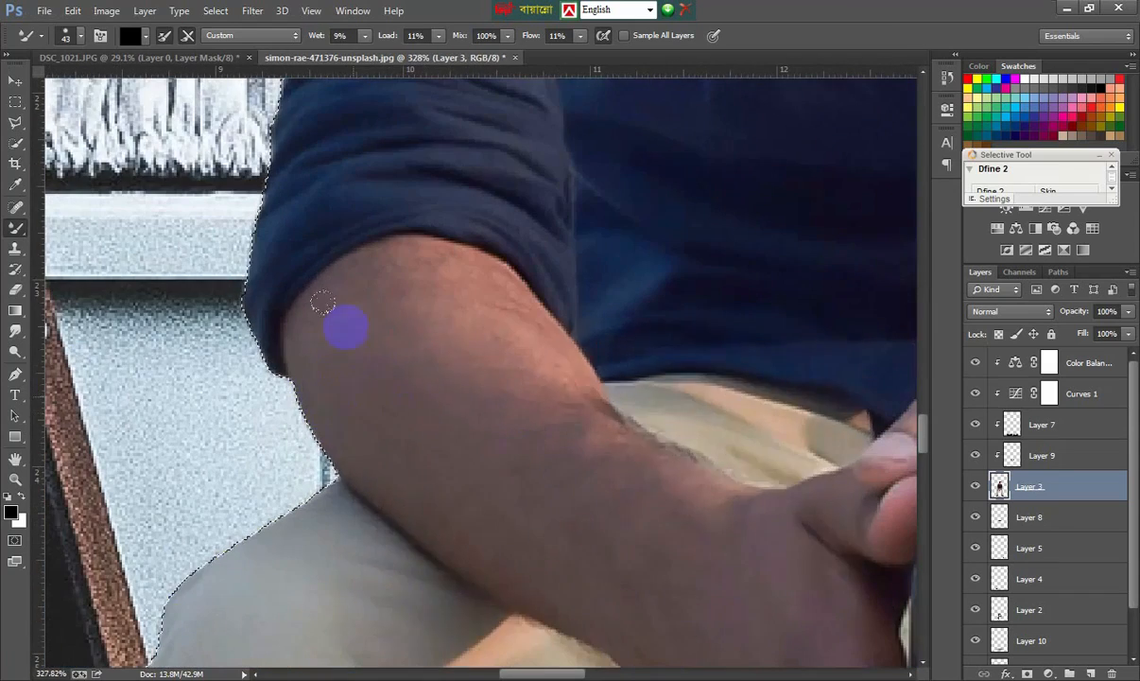
{"action": "right_click", "coordinate": [336, 327]}
{"action": "left_click_drag", "start_coordinate": [434, 367], "coordinate": [441, 367]}
{"action": "mouse_move", "coordinate": [377, 301]}
{"action": "left_mouse_down"}
{"action": "mouse_move", "coordinate": [450, 298]}
{"action": "mouse_move", "coordinate": [383, 315]}
{"action": "left_mouse_up"}
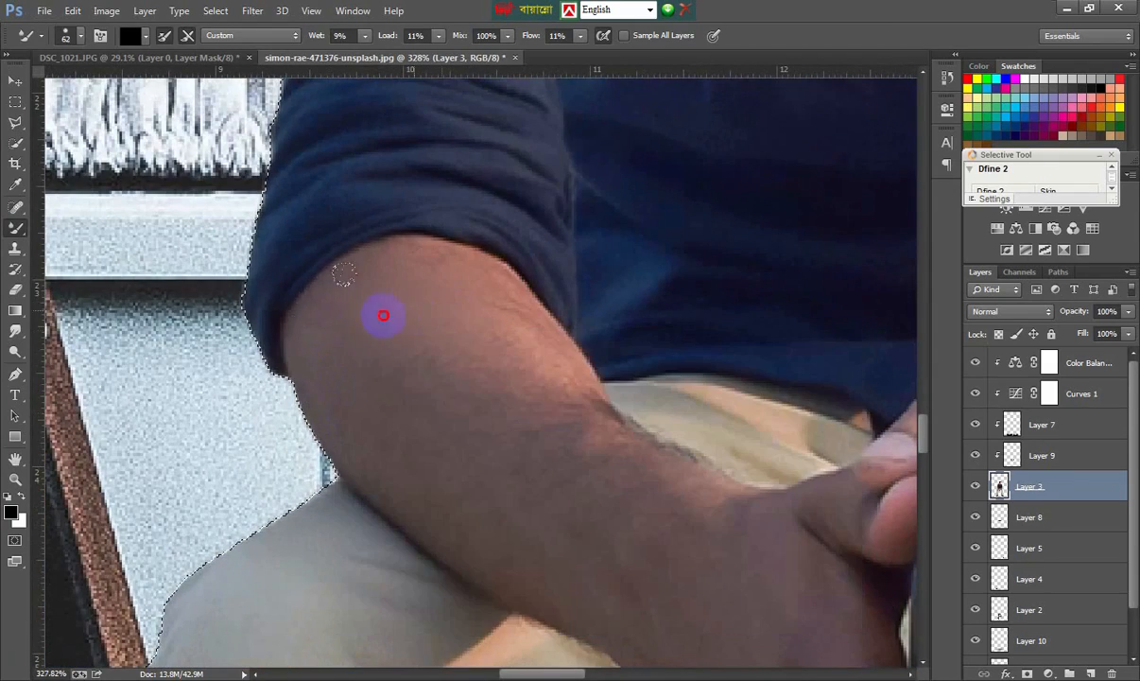
{"action": "mouse_move", "coordinate": [421, 424]}
{"action": "left_mouse_down"}
{"action": "mouse_move", "coordinate": [416, 300]}
{"action": "mouse_move", "coordinate": [465, 328]}
{"action": "left_mouse_up"}
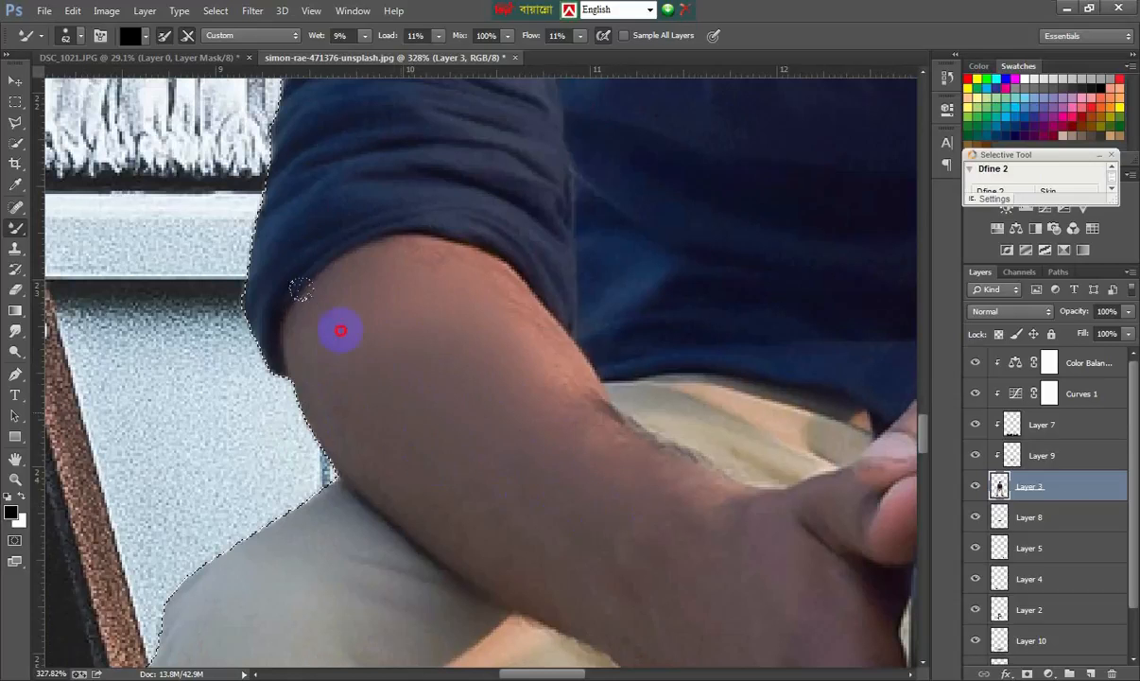
{"action": "scroll", "coordinate": [615, 496], "scroll_direction": "down", "scroll_amount": 3}
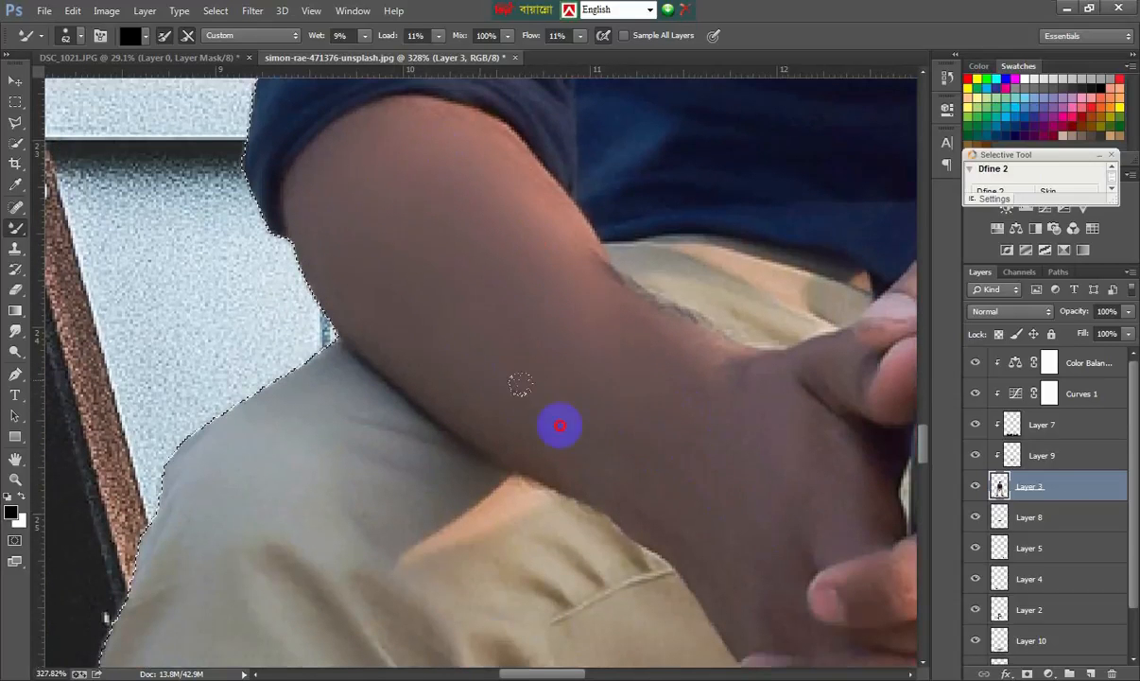
{"action": "left_click_drag", "start_coordinate": [521, 384], "coordinate": [438, 337]}
Smooth the skin on the clasped hands and the forearm wearing the watch with the Mixer Brush, and clear the selection.
{"action": "scroll", "coordinate": [372, 343], "scroll_direction": "down", "scroll_amount": 4}
{"action": "left_click_drag", "start_coordinate": [809, 405], "coordinate": [580, 390]}
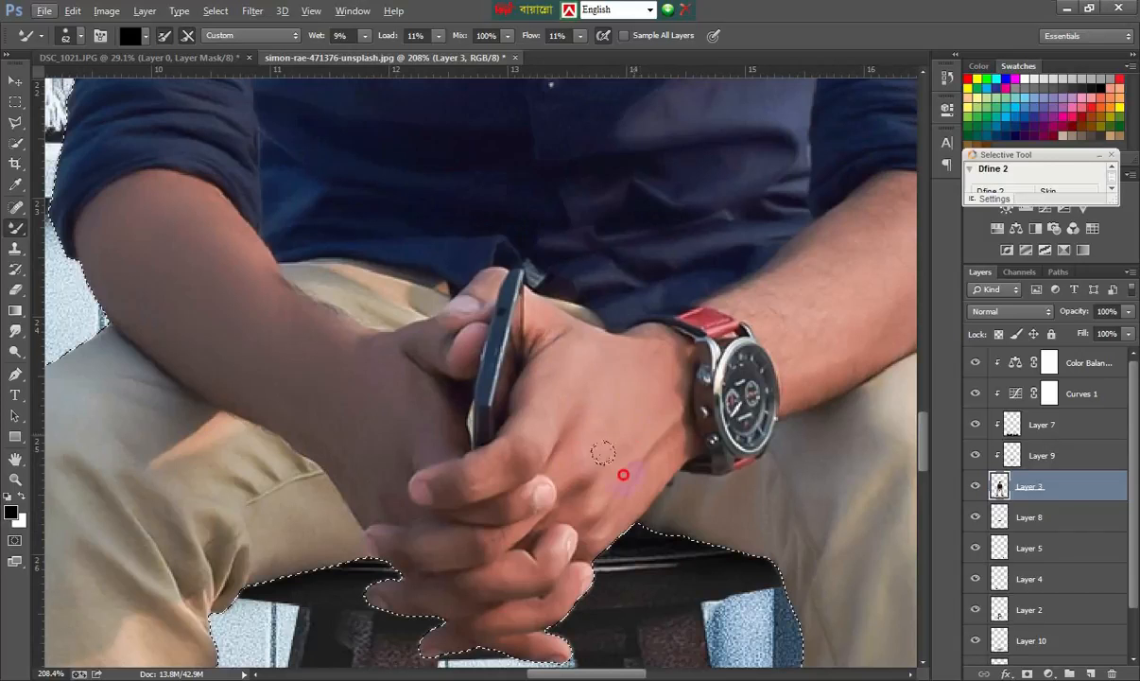
{"action": "left_click_drag", "start_coordinate": [488, 444], "coordinate": [448, 534]}
{"action": "scroll", "coordinate": [434, 405], "scroll_direction": "down", "scroll_amount": 1}
{"action": "left_click_drag", "start_coordinate": [847, 233], "coordinate": [630, 331]}
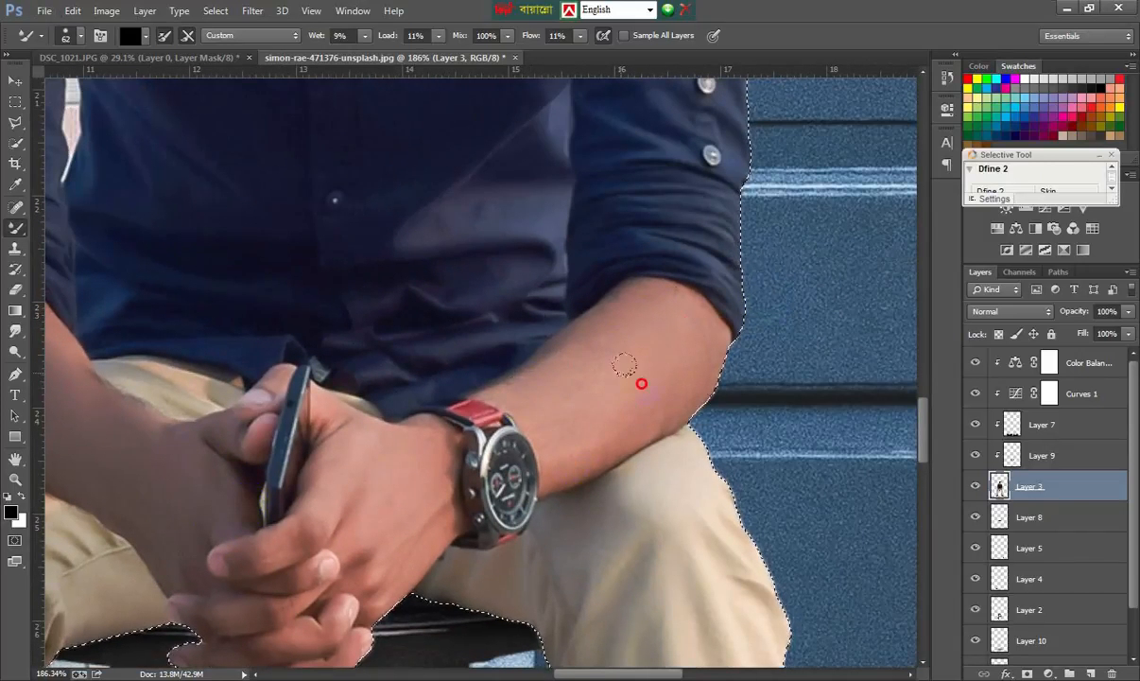
{"action": "scroll", "coordinate": [624, 364], "scroll_direction": "down", "scroll_amount": 10}
{"action": "key", "text": "v"}
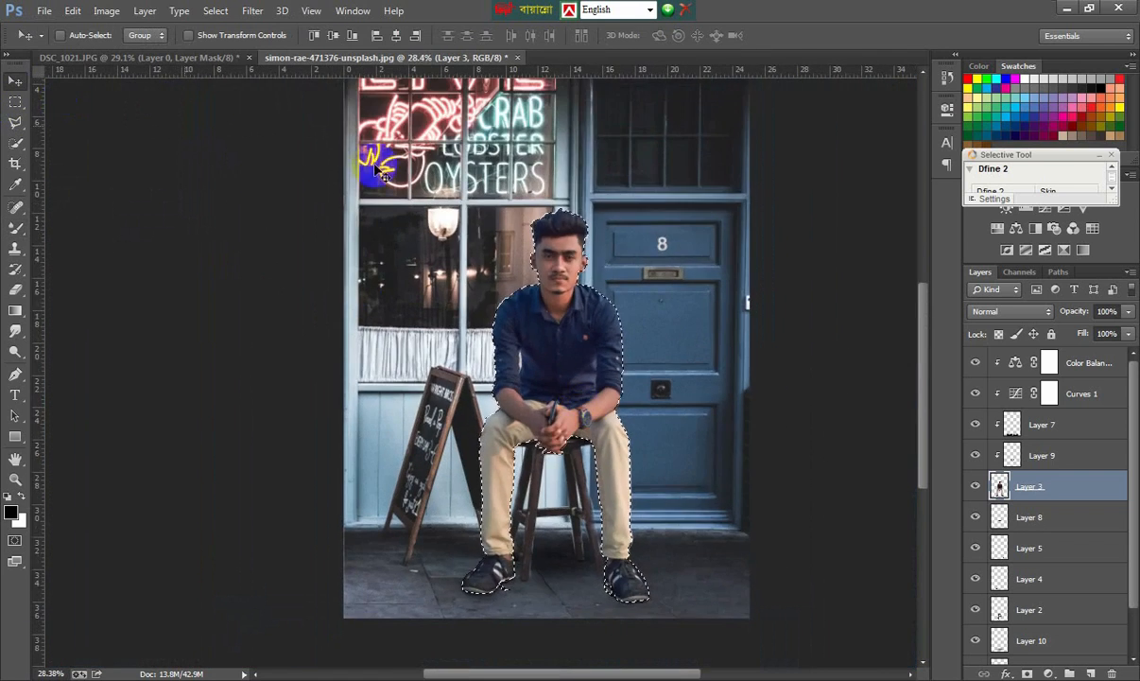
{"action": "scroll", "coordinate": [463, 197], "scroll_direction": "down", "scroll_amount": 3}
{"action": "scroll", "coordinate": [1010, 535], "scroll_direction": "down", "scroll_amount": 2}
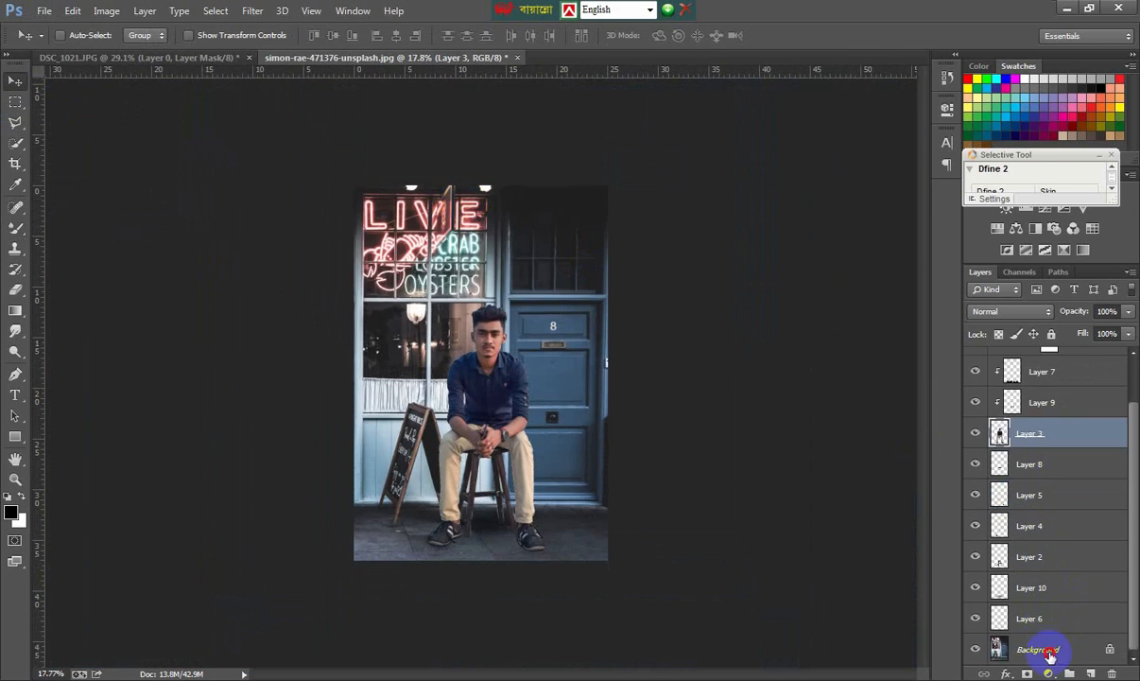
Open the Background layer in Camera Raw and darken the pavement with a graduated filter at exposure -0.50.
{"action": "left_click", "coordinate": [1036, 649]}
{"action": "left_click", "coordinate": [251, 11]}
{"action": "left_click", "coordinate": [364, 103]}
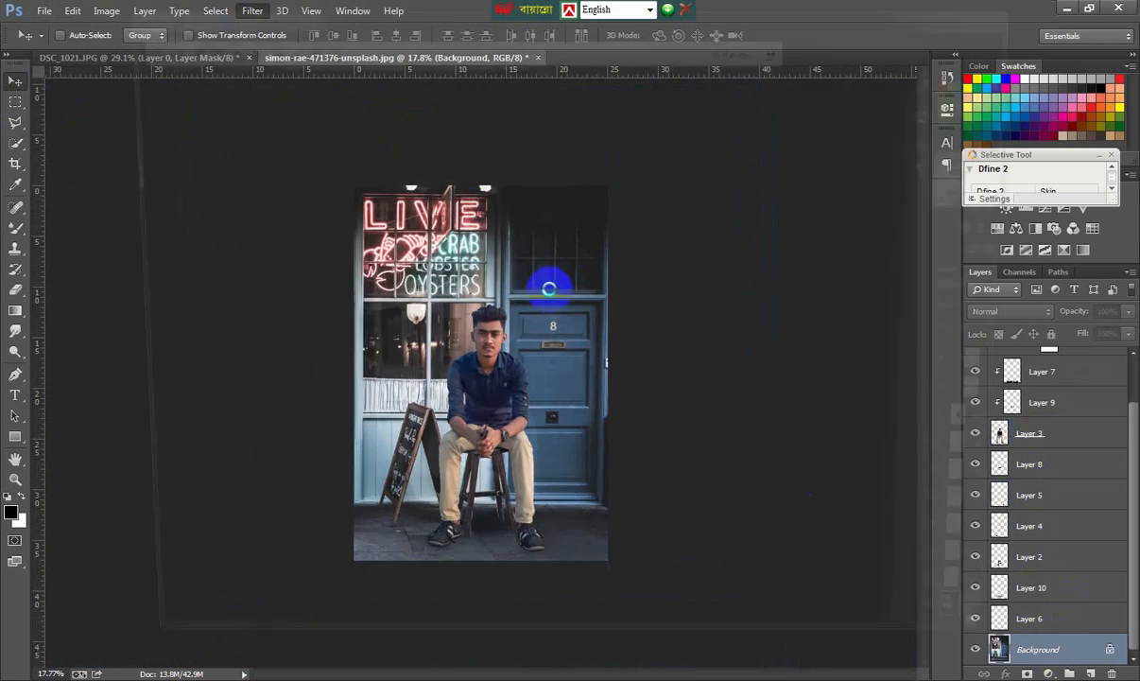
{"action": "left_click", "coordinate": [299, 46]}
{"action": "left_click_drag", "start_coordinate": [414, 602], "coordinate": [416, 487]}
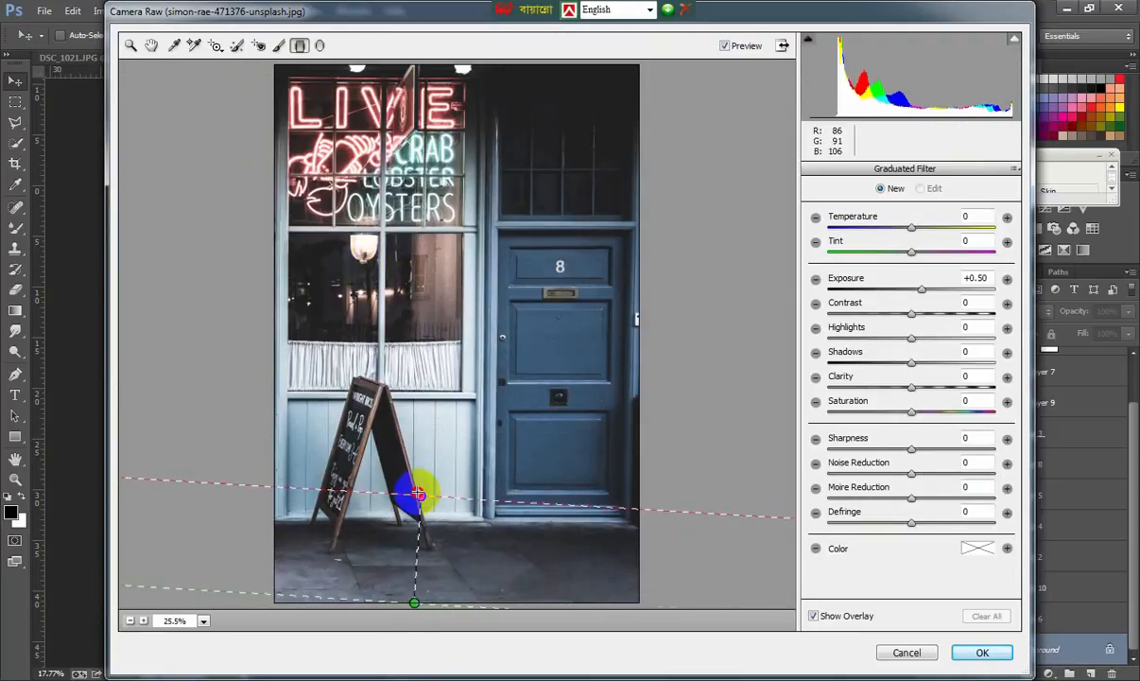
{"action": "left_click_drag", "start_coordinate": [924, 288], "coordinate": [911, 293]}
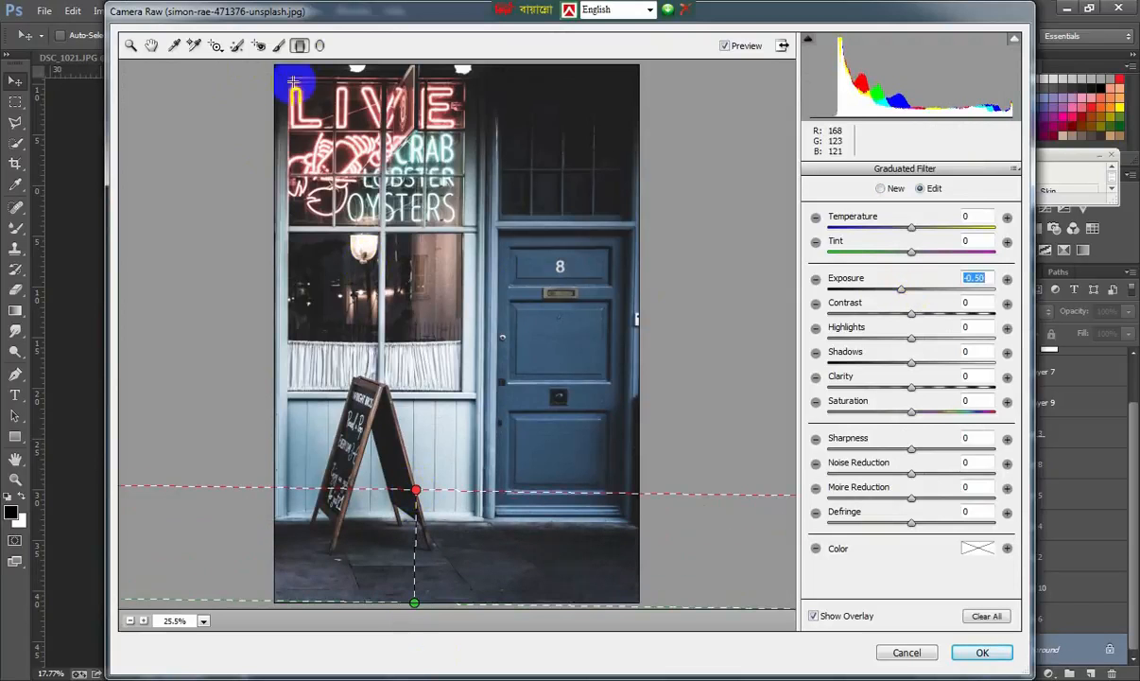
Add a large radial filter around the shopfront's lower window and door with exposure -0.50 and saturation about +23.
{"action": "left_click", "coordinate": [320, 46]}
{"action": "left_click_drag", "start_coordinate": [453, 387], "coordinate": [567, 558]}
{"action": "left_click", "coordinate": [923, 408]}
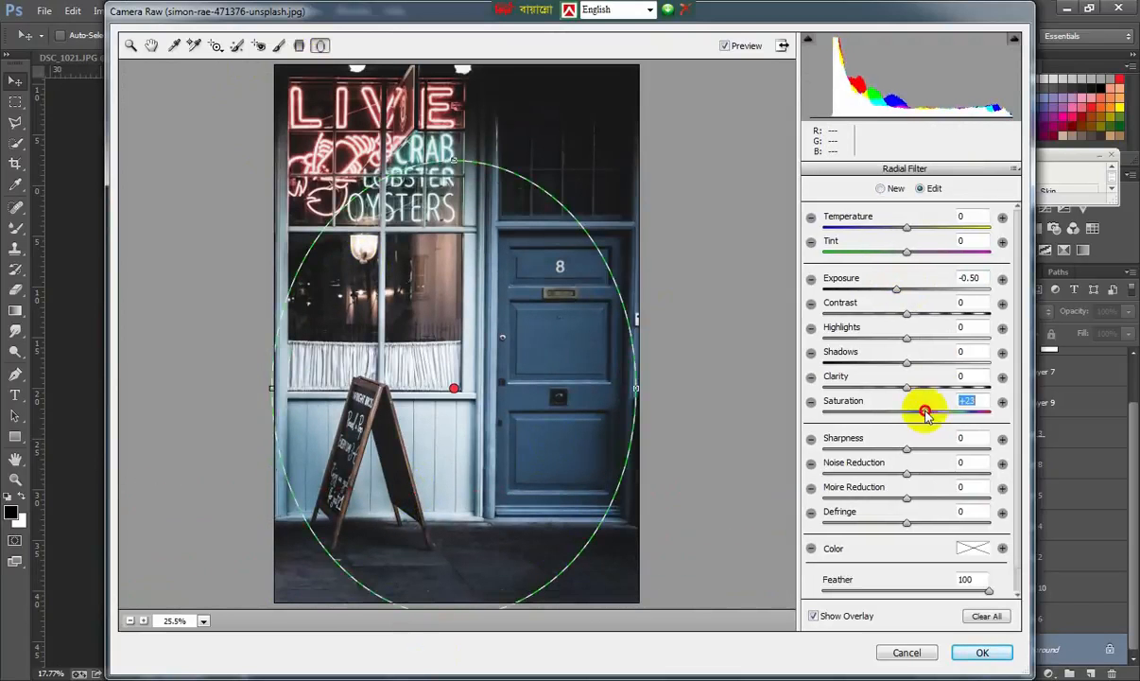
Set the background's vibrance to +1, adjust its camera calibration, and add a darkening post-crop vignette.
{"action": "left_click", "coordinate": [152, 46]}
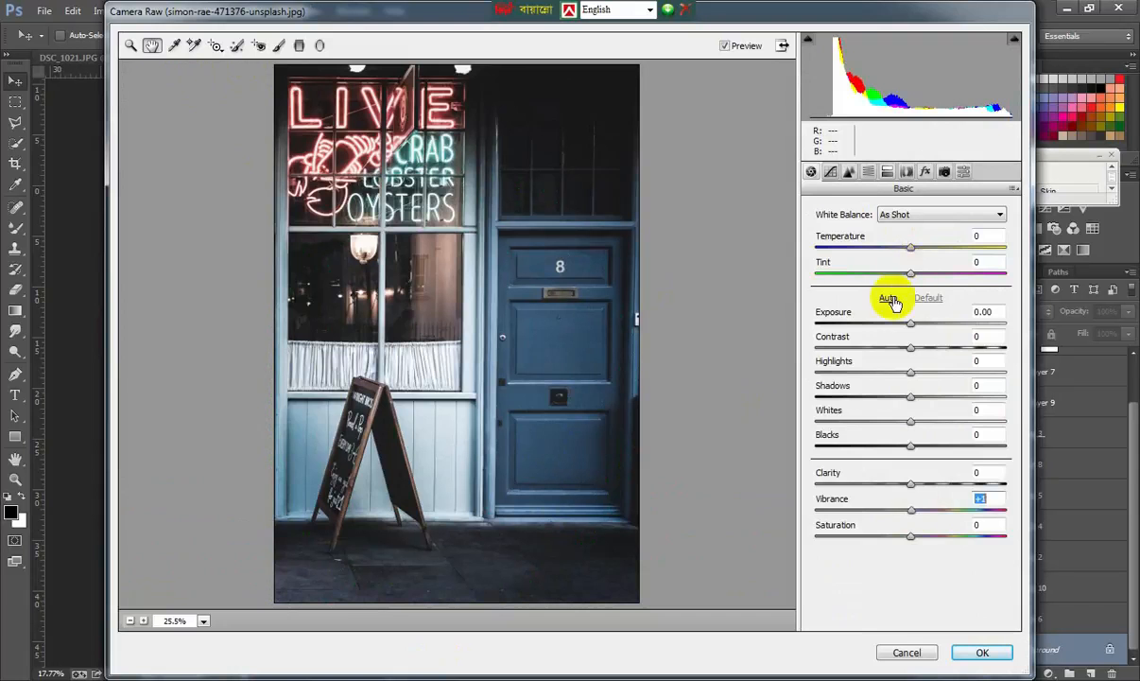
{"action": "left_click", "coordinate": [868, 171]}
{"action": "left_click", "coordinate": [943, 171]}
{"action": "left_click_drag", "start_coordinate": [909, 469], "coordinate": [917, 493]}
{"action": "left_click", "coordinate": [925, 171]}
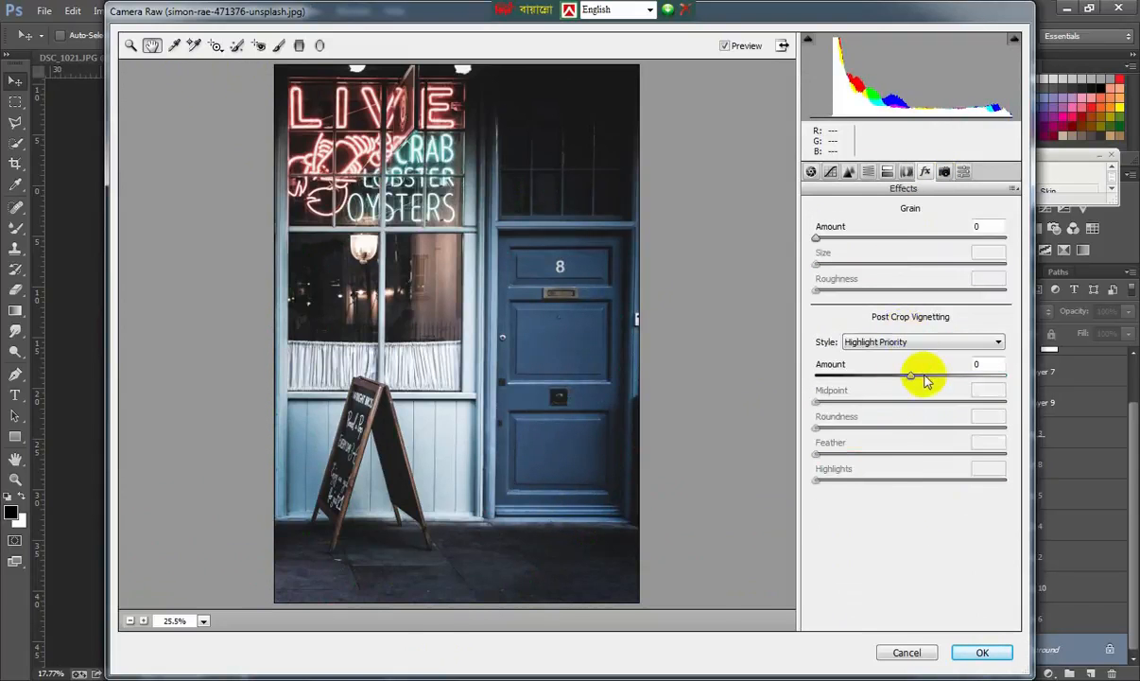
{"action": "left_click_drag", "start_coordinate": [921, 376], "coordinate": [889, 375]}
Raise the background's exposure to about +0.40, nudge luminance noise reduction and tint, and apply the Camera Raw edits.
{"action": "left_click", "coordinate": [849, 171]}
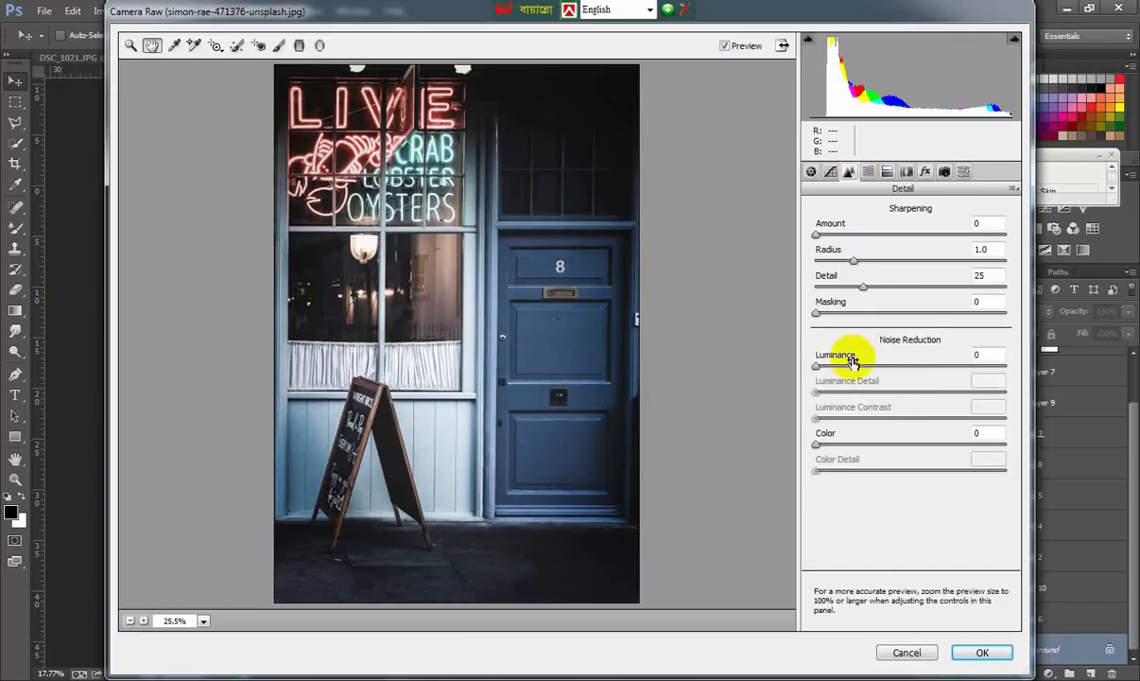
{"action": "left_click", "coordinate": [827, 357]}
{"action": "left_click", "coordinate": [811, 171]}
{"action": "left_click_drag", "start_coordinate": [911, 324], "coordinate": [914, 324]}
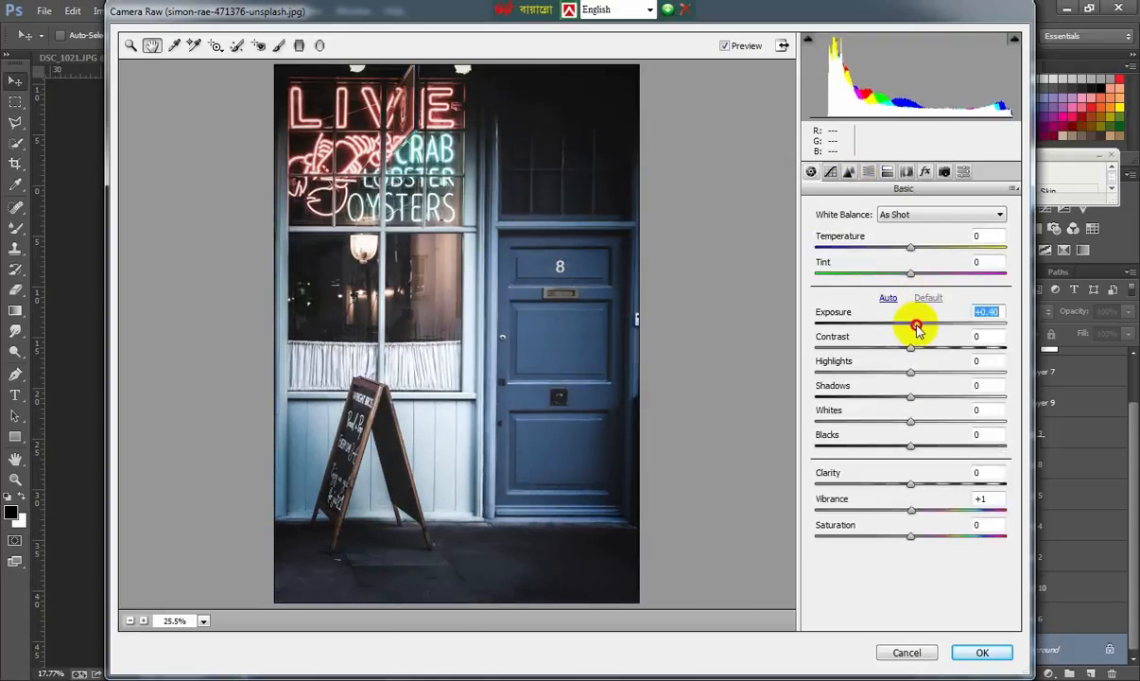
{"action": "left_click_drag", "start_coordinate": [910, 273], "coordinate": [911, 273]}
{"action": "left_click", "coordinate": [983, 652]}
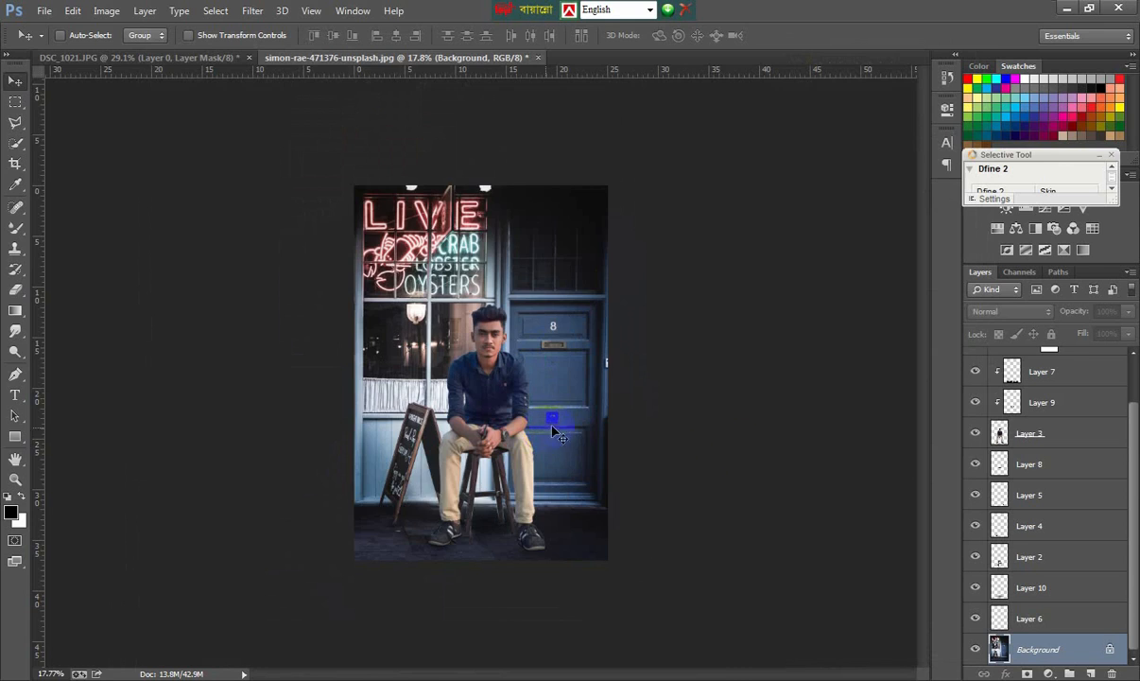
Add a Color Balance adjustment clipped to the Background with midtones at magenta–green -1 and yellow–blue +1.
{"action": "scroll", "coordinate": [548, 405], "scroll_direction": "up", "scroll_amount": 4}
{"action": "scroll", "coordinate": [605, 396], "scroll_direction": "down", "scroll_amount": 2}
{"action": "scroll", "coordinate": [501, 312], "scroll_direction": "up", "scroll_amount": 8}
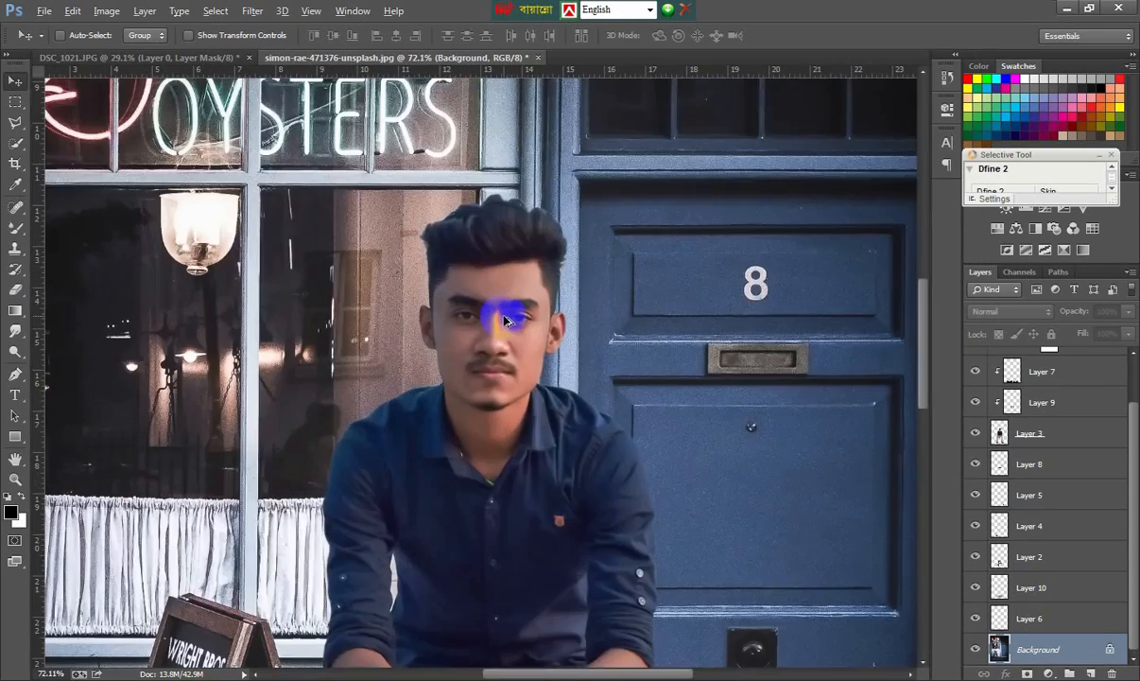
{"action": "scroll", "coordinate": [510, 316], "scroll_direction": "down", "scroll_amount": 7}
{"action": "scroll", "coordinate": [613, 328], "scroll_direction": "down", "scroll_amount": 2}
{"action": "left_click", "coordinate": [1048, 673]}
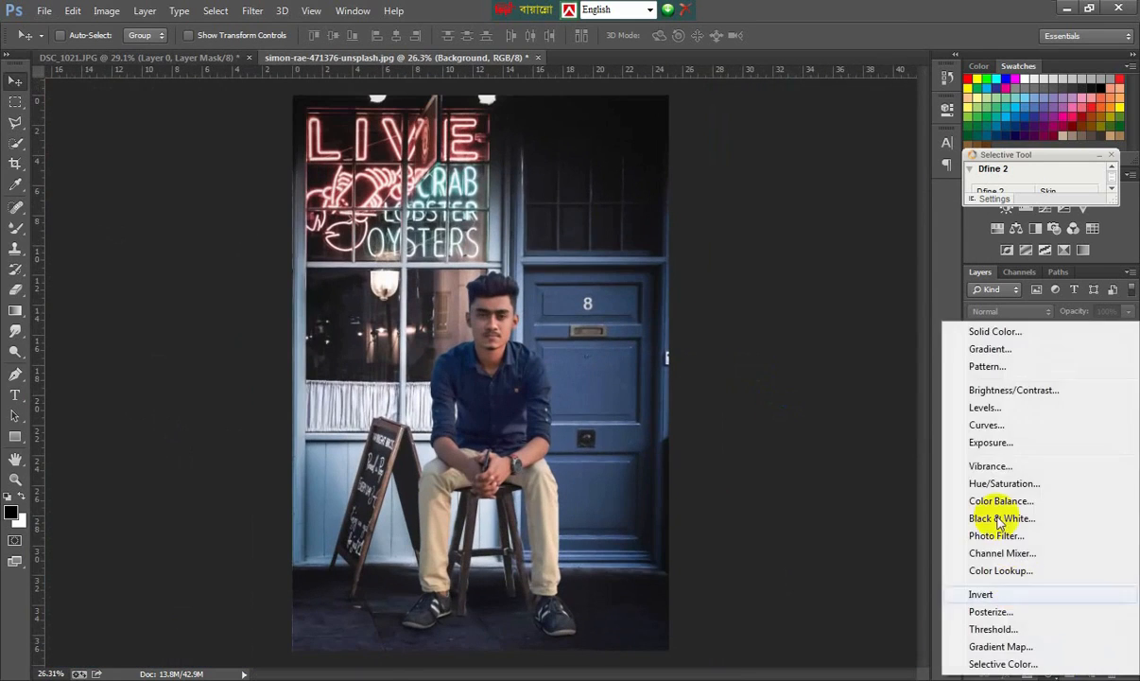
{"action": "left_click", "coordinate": [1003, 499]}
{"action": "key", "text": "ctrl+alt+g"}
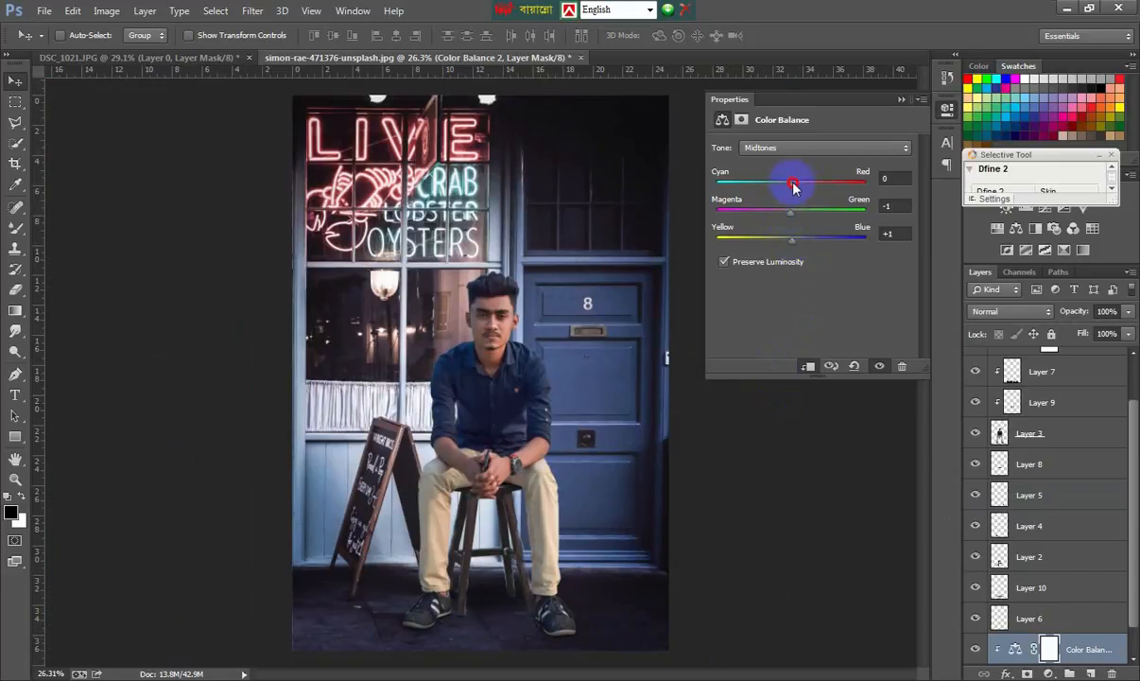
Add a Vibrance adjustment clipped to the man's Layer 3 with vibrance at -12.
{"action": "left_click", "coordinate": [988, 433]}
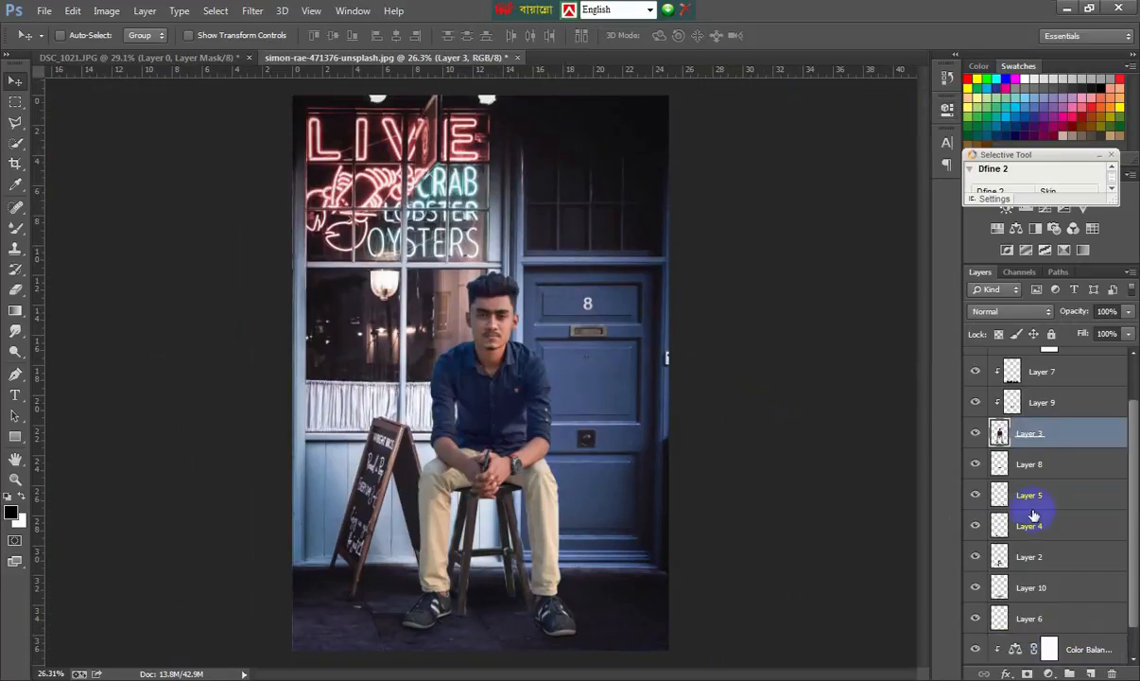
{"action": "left_click", "coordinate": [1048, 673]}
{"action": "left_click", "coordinate": [988, 465]}
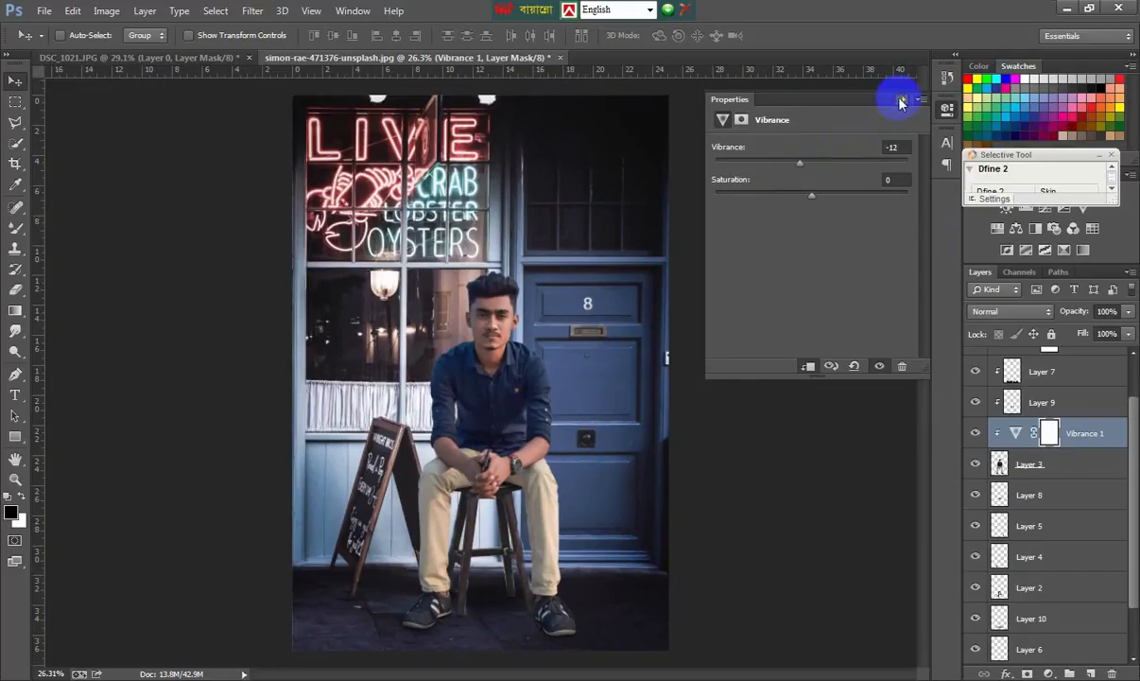
{"action": "left_click", "coordinate": [900, 102]}
Add a clipped Selective Color adjustment above Vibrance 1 and adjust the black amount of the reds.
{"action": "left_click", "coordinate": [1048, 674]}
{"action": "left_click", "coordinate": [1038, 656]}
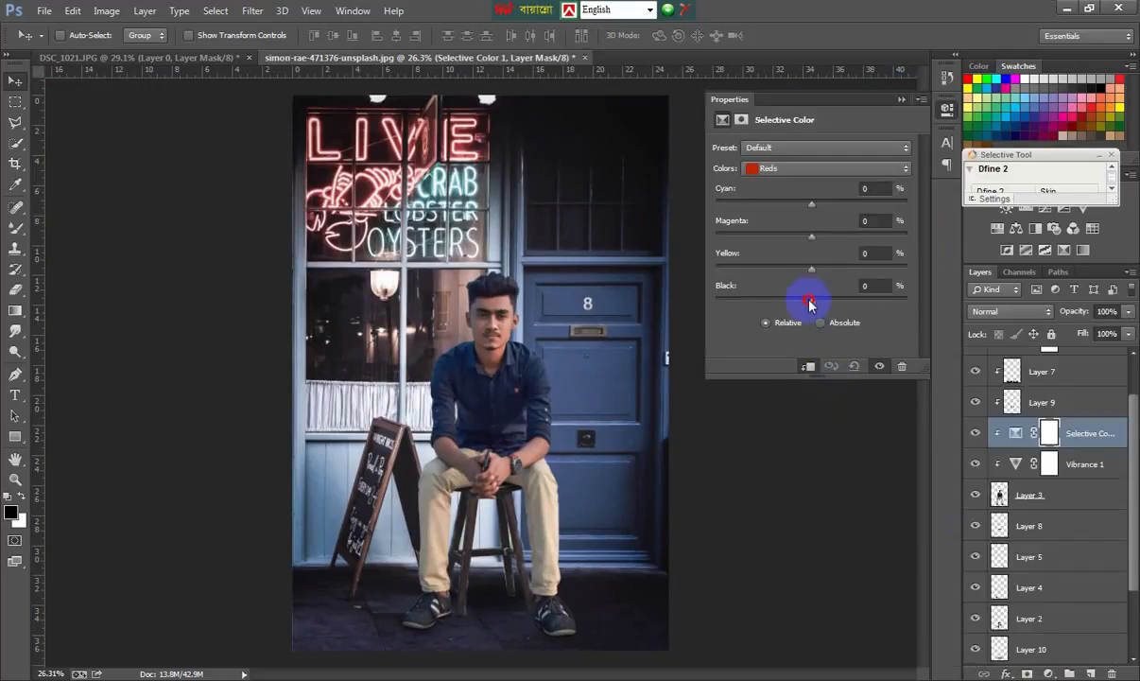
{"action": "left_click", "coordinate": [901, 102]}
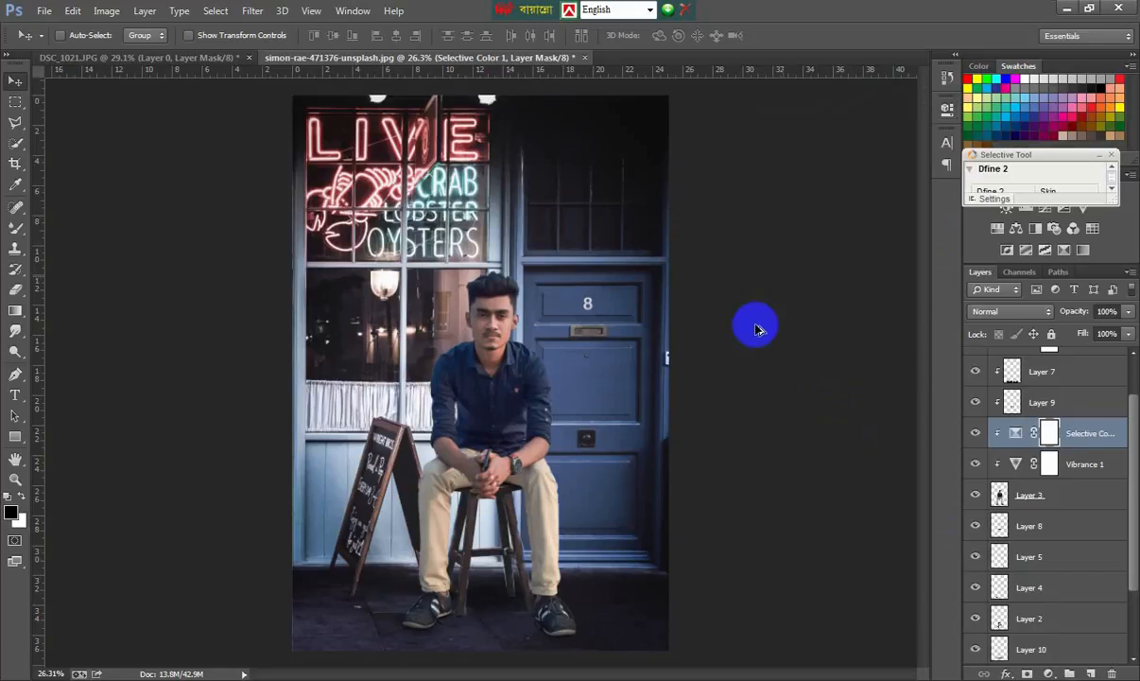
Add a Color Balance adjustment directly above Layer 3 with midtones at about red +14, magenta–green -2 and blue +8.
{"action": "key", "text": "ctrl+minus"}
{"action": "left_click", "coordinate": [1032, 493]}
{"action": "left_click", "coordinate": [1048, 674]}
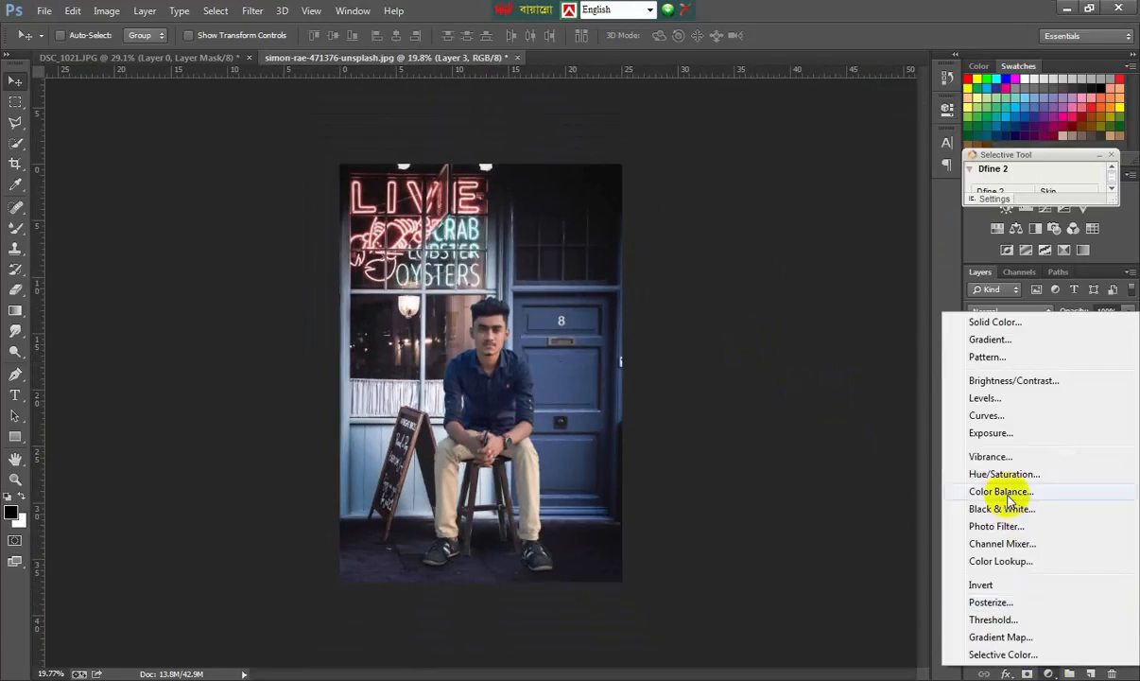
{"action": "left_click", "coordinate": [1033, 417]}
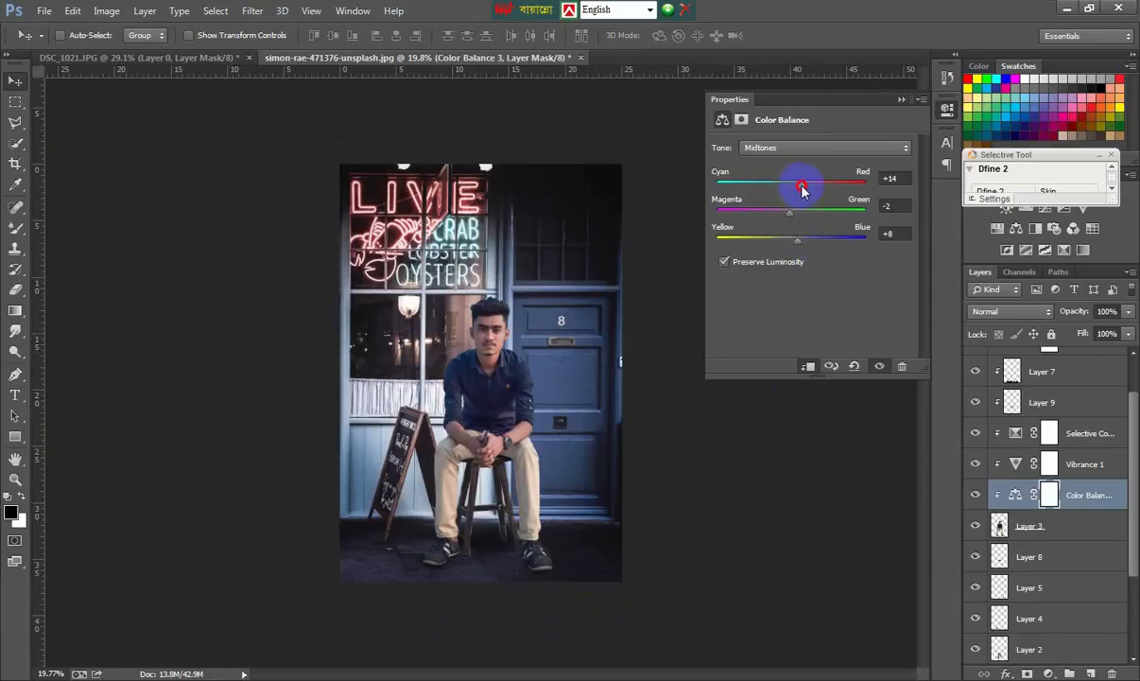
{"action": "left_click", "coordinate": [904, 101]}
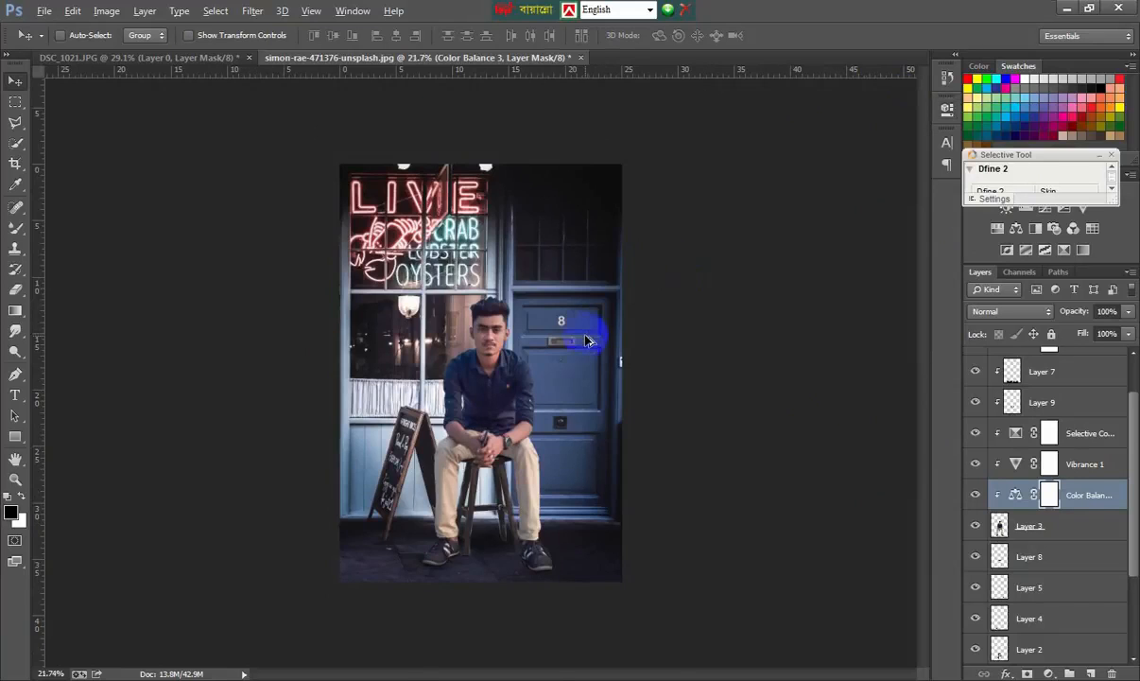
Smudge the hair on the image-left side of Layer 3 upward with a 14 px bristle brush at 50% strength.
{"action": "scroll", "coordinate": [493, 331], "scroll_direction": "up", "scroll_amount": 9}
{"action": "scroll", "coordinate": [516, 242], "scroll_direction": "up", "scroll_amount": 2}
{"action": "scroll", "coordinate": [537, 267], "scroll_direction": "up", "scroll_amount": 1}
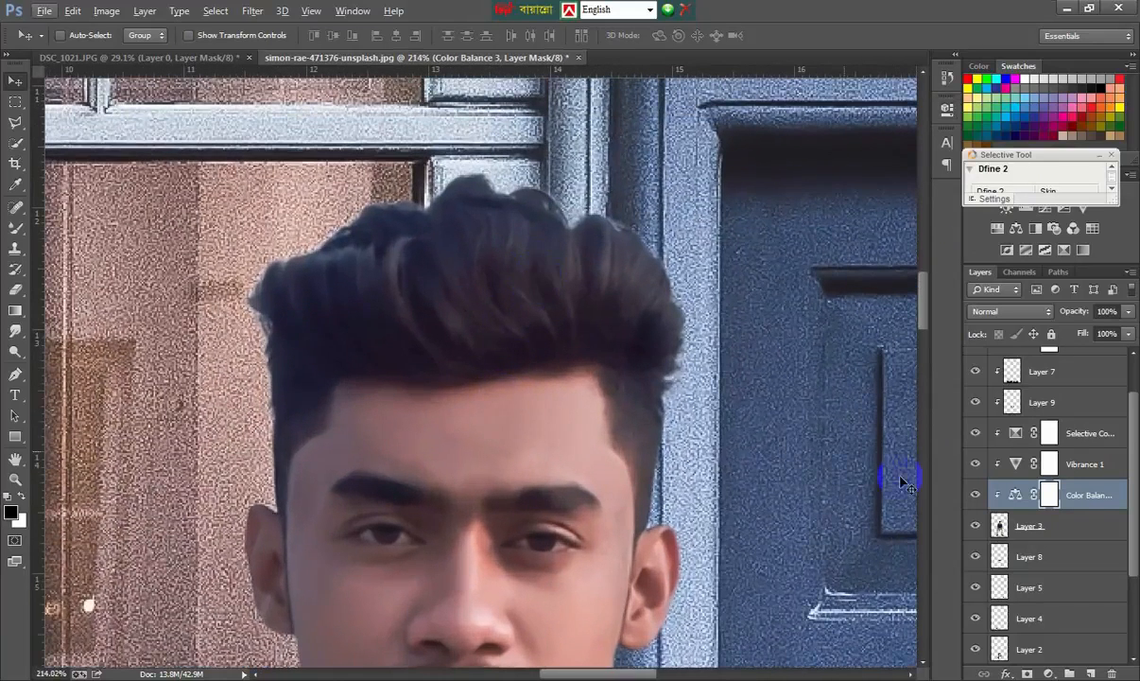
{"action": "left_click", "coordinate": [1014, 532]}
{"action": "left_click", "coordinate": [14, 328]}
{"action": "right_click", "coordinate": [363, 390]}
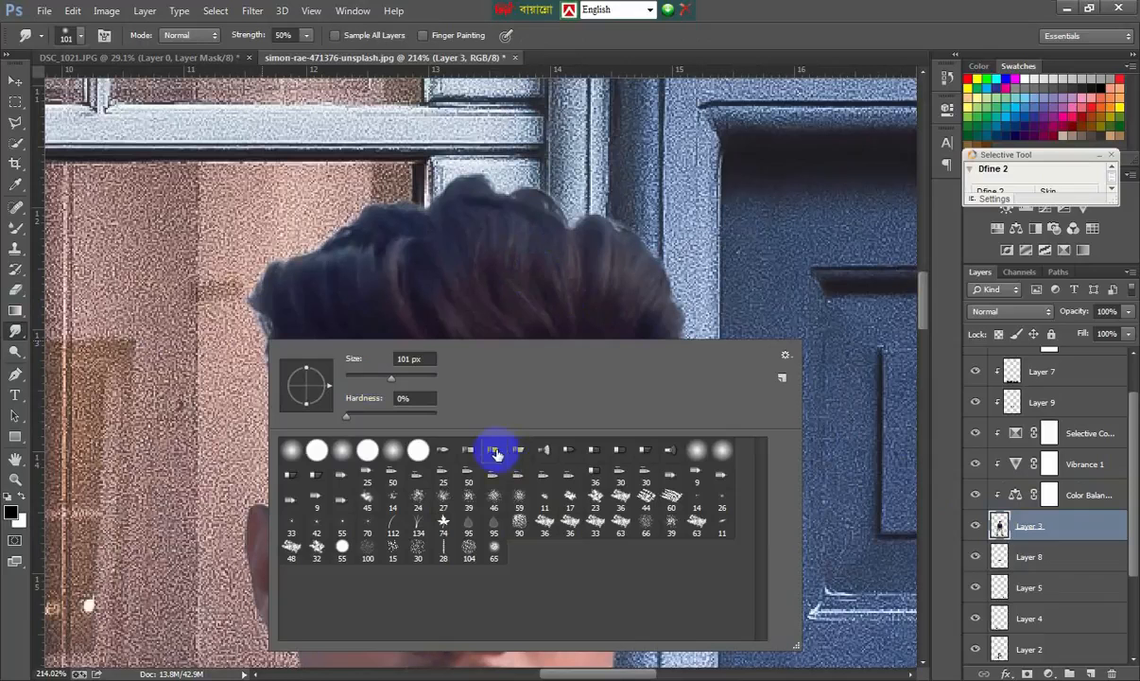
{"action": "left_click_drag", "start_coordinate": [350, 386], "coordinate": [305, 381]}
{"action": "left_click", "coordinate": [295, 319]}
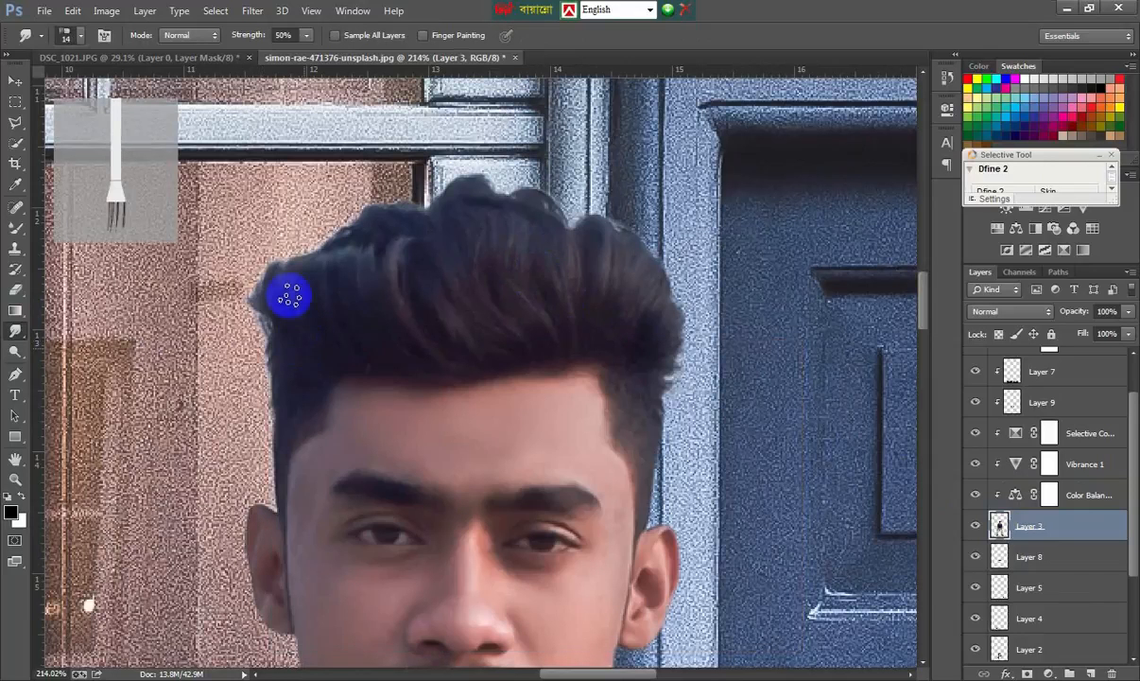
{"action": "left_click_drag", "start_coordinate": [294, 276], "coordinate": [269, 236]}
{"action": "mouse_move", "coordinate": [275, 303]}
{"action": "left_mouse_down"}
{"action": "mouse_move", "coordinate": [277, 242]}
{"action": "mouse_move", "coordinate": [289, 228]}
{"action": "left_mouse_up"}
{"action": "left_click_drag", "start_coordinate": [310, 273], "coordinate": [298, 227]}
{"action": "left_click_drag", "start_coordinate": [308, 305], "coordinate": [317, 220]}
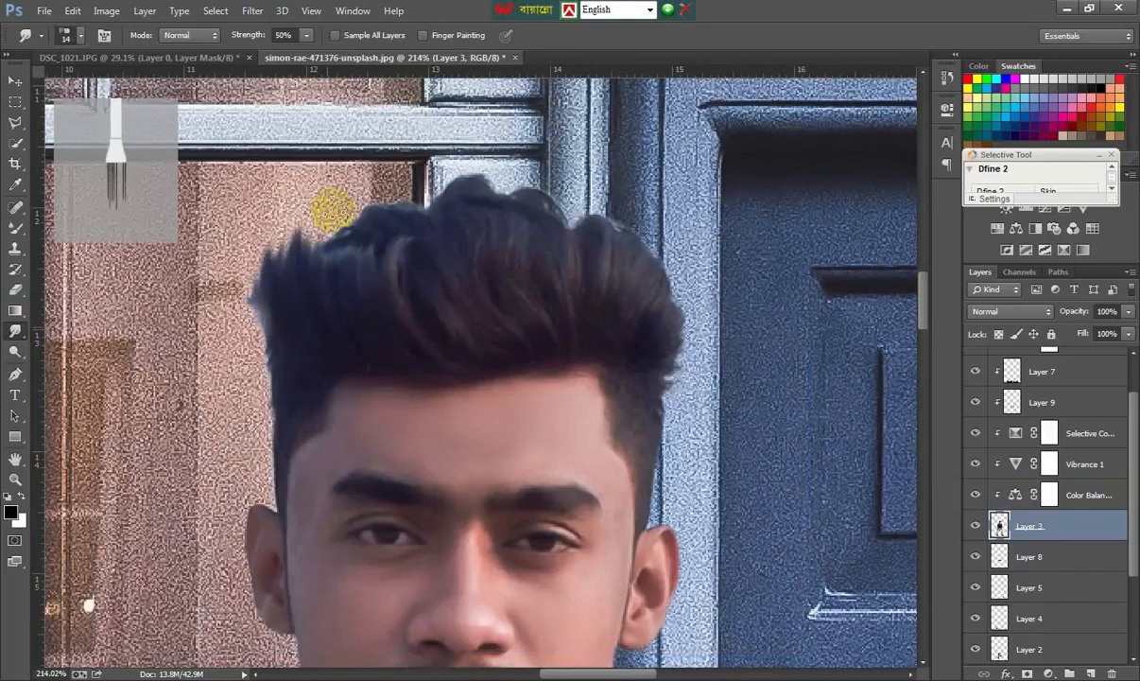
{"action": "left_click_drag", "start_coordinate": [306, 302], "coordinate": [288, 236]}
{"action": "mouse_move", "coordinate": [336, 310]}
{"action": "left_mouse_down"}
{"action": "mouse_move", "coordinate": [347, 263]}
{"action": "mouse_move", "coordinate": [342, 317]}
{"action": "mouse_move", "coordinate": [360, 293]}
{"action": "mouse_move", "coordinate": [371, 212]}
{"action": "left_mouse_up"}
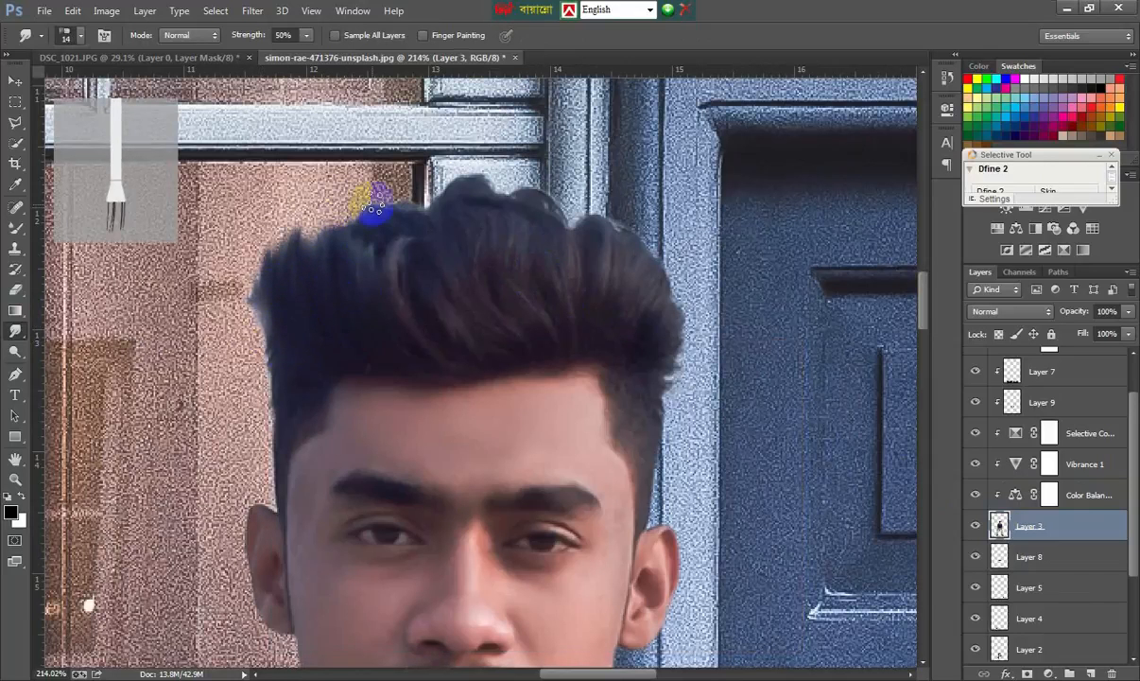
{"action": "left_click_drag", "start_coordinate": [321, 276], "coordinate": [298, 237]}
{"action": "left_click_drag", "start_coordinate": [358, 308], "coordinate": [320, 244]}
{"action": "left_click_drag", "start_coordinate": [278, 324], "coordinate": [260, 252]}
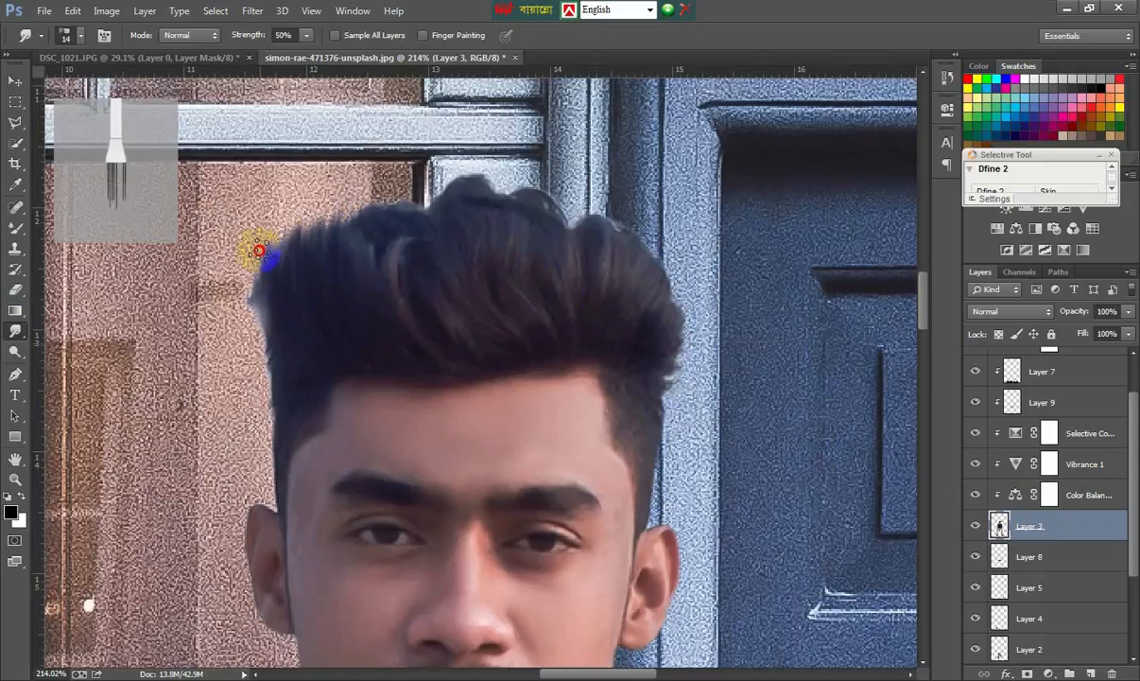
Smudge the hair across the crown and image-right side upward to smooth its outline and strands.
{"action": "left_click_drag", "start_coordinate": [402, 347], "coordinate": [382, 208]}
{"action": "left_click_drag", "start_coordinate": [389, 289], "coordinate": [369, 207]}
{"action": "left_click_drag", "start_coordinate": [438, 288], "coordinate": [460, 216]}
{"action": "left_click_drag", "start_coordinate": [656, 374], "coordinate": [670, 316]}
{"action": "mouse_move", "coordinate": [639, 375]}
{"action": "left_mouse_down"}
{"action": "mouse_move", "coordinate": [601, 213]}
{"action": "mouse_move", "coordinate": [568, 176]}
{"action": "left_mouse_up"}
{"action": "left_click_drag", "start_coordinate": [590, 320], "coordinate": [555, 203]}
{"action": "left_click_drag", "start_coordinate": [542, 308], "coordinate": [495, 187]}
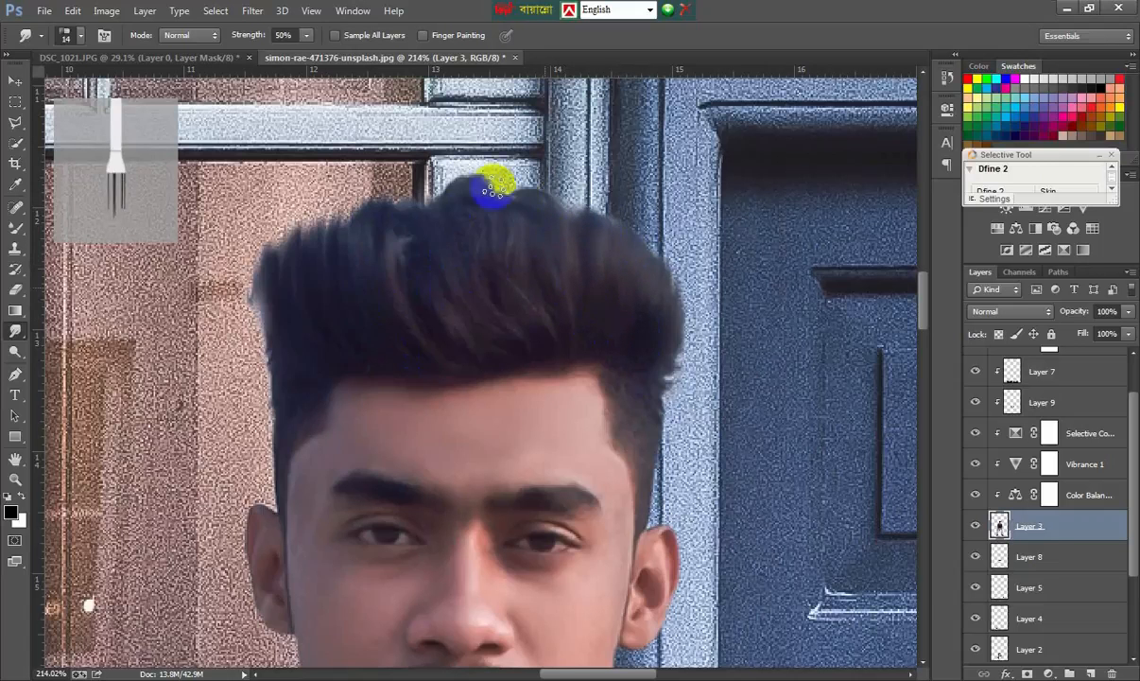
{"action": "mouse_move", "coordinate": [453, 298]}
{"action": "left_mouse_down"}
{"action": "mouse_move", "coordinate": [489, 240]}
{"action": "mouse_move", "coordinate": [544, 192]}
{"action": "left_mouse_up"}
{"action": "mouse_move", "coordinate": [299, 299]}
{"action": "left_mouse_down"}
{"action": "mouse_move", "coordinate": [372, 291]}
{"action": "mouse_move", "coordinate": [361, 296]}
{"action": "mouse_move", "coordinate": [393, 243]}
{"action": "left_mouse_up"}
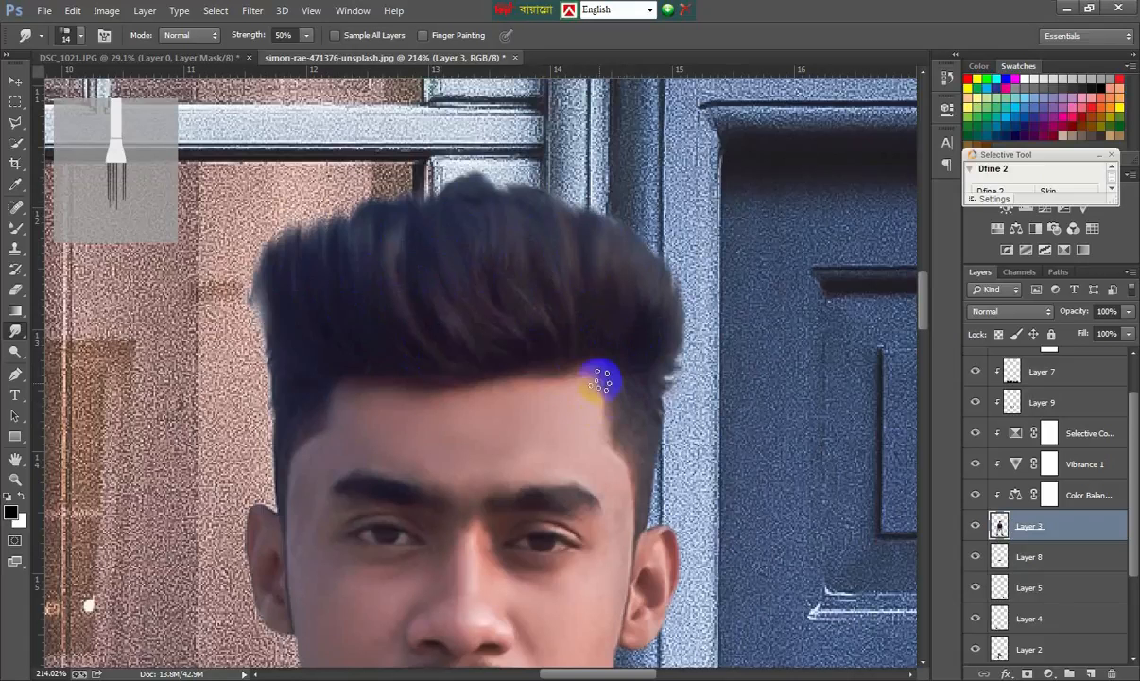
Smudge the hairline along the forehead and both temples to blend the hair edge into the skin.
{"action": "left_click_drag", "start_coordinate": [601, 381], "coordinate": [577, 362]}
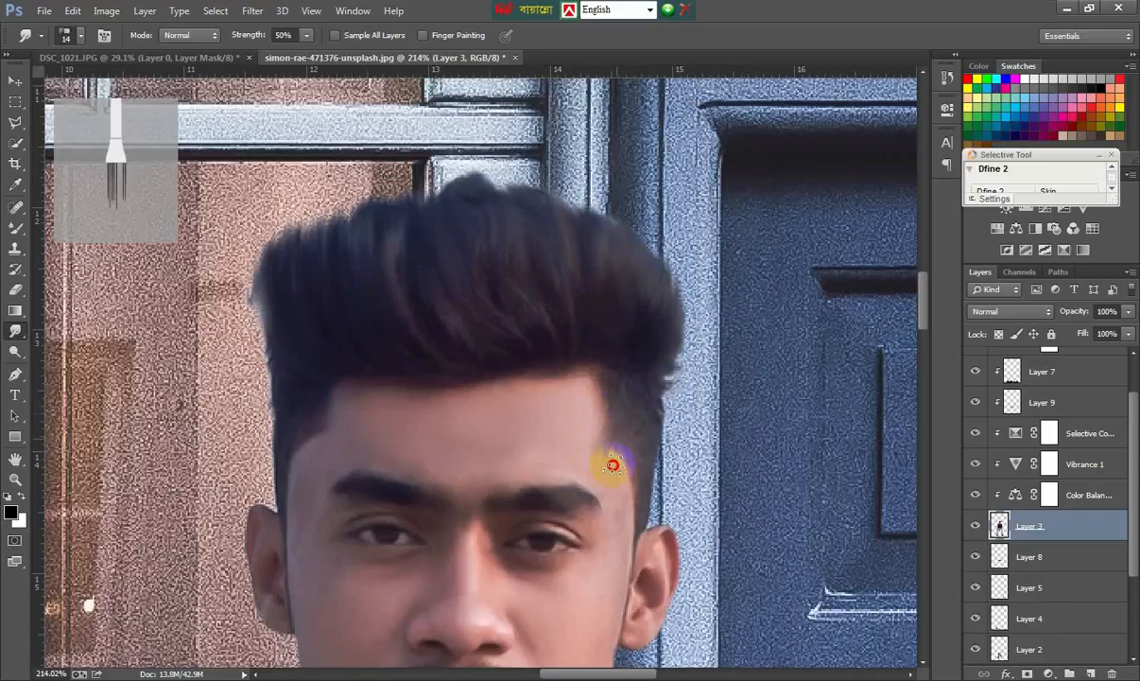
{"action": "left_click_drag", "start_coordinate": [294, 376], "coordinate": [309, 420]}
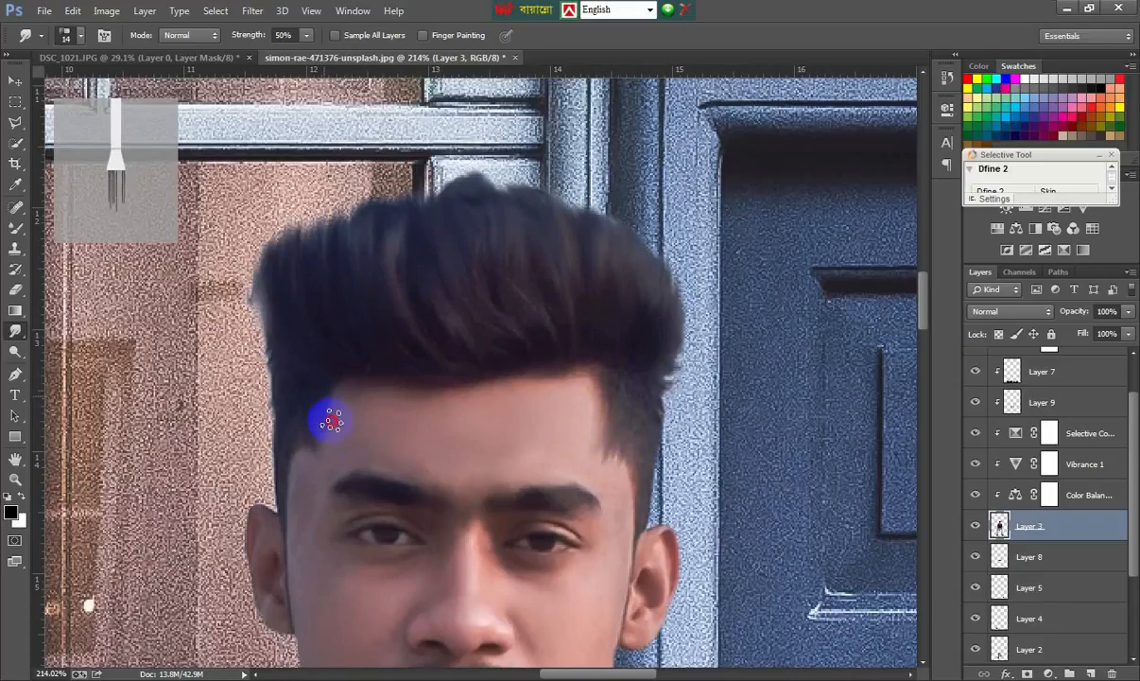
{"action": "scroll", "coordinate": [496, 445], "scroll_direction": "down", "scroll_amount": 10}
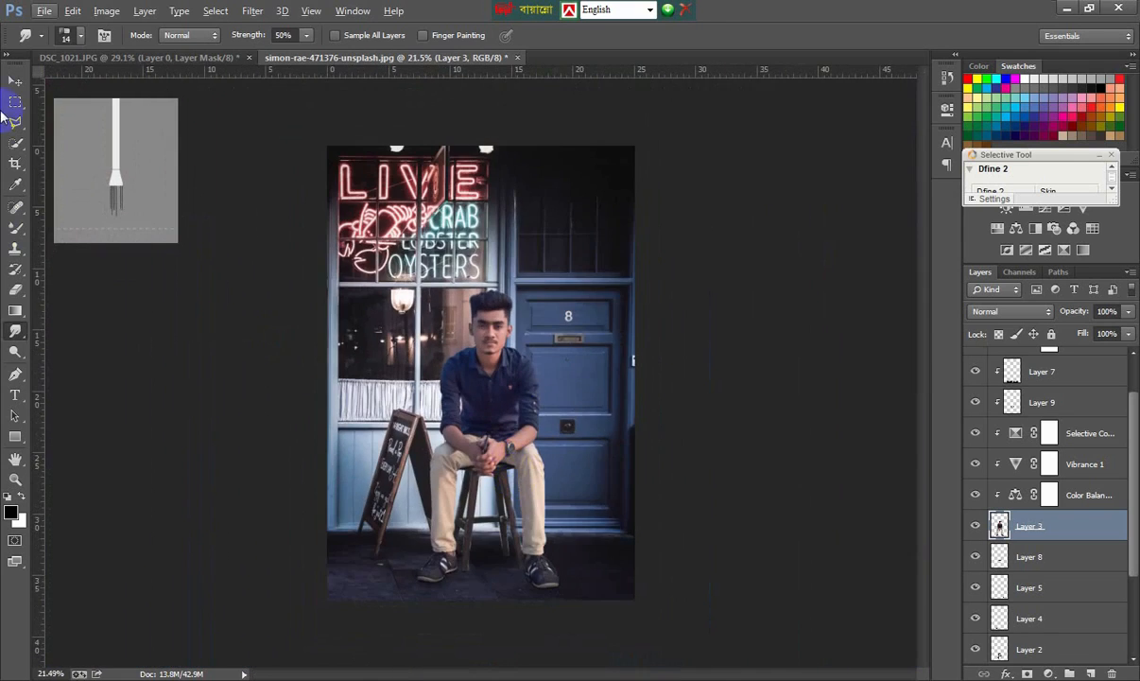
Select a narrow vertical strip of the blue window frame along the image's left edge with the Rectangular Marquee.
{"action": "left_click", "coordinate": [14, 82]}
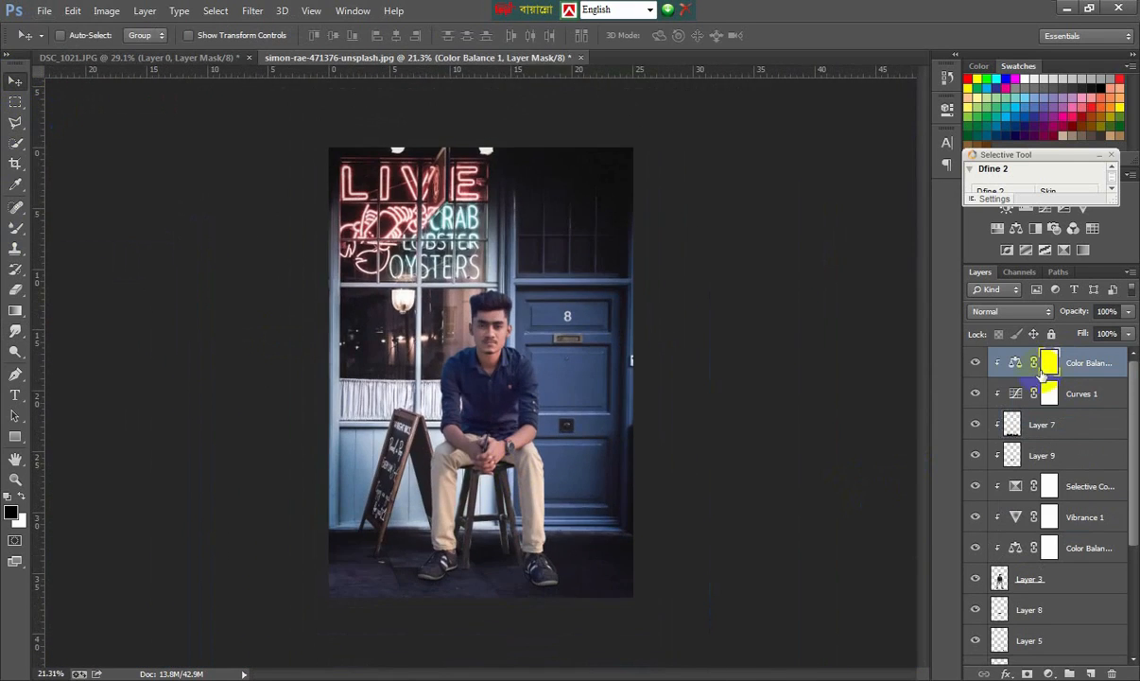
{"action": "scroll", "coordinate": [280, 280], "scroll_direction": "up", "scroll_amount": 5}
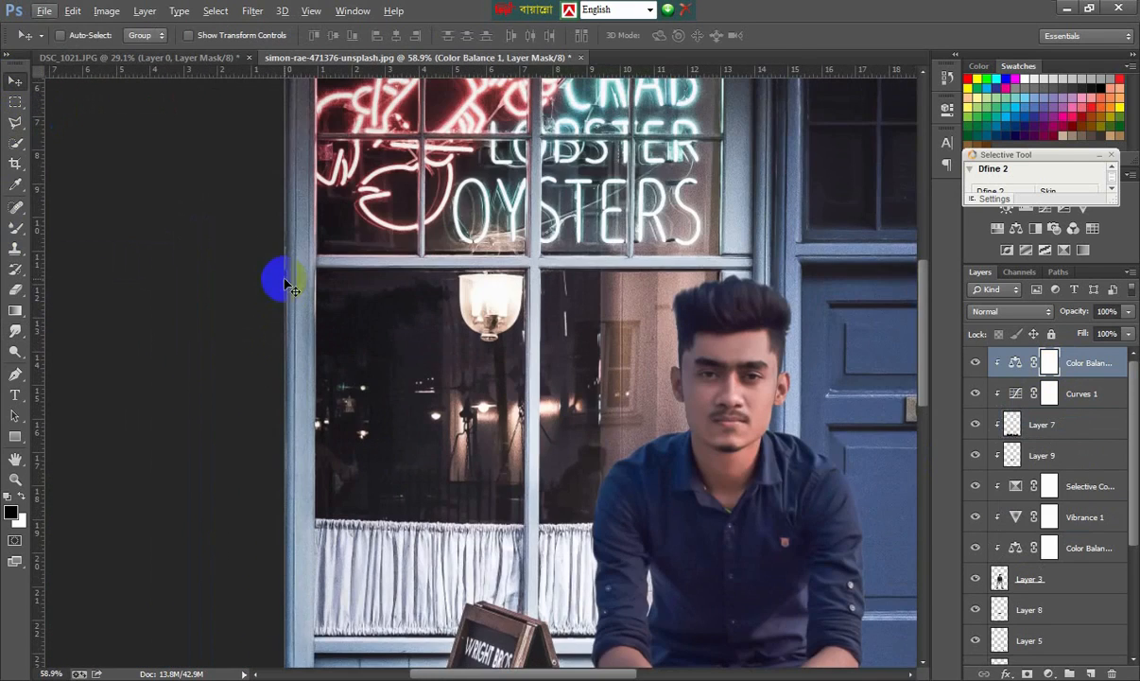
{"action": "left_click", "coordinate": [14, 101]}
{"action": "left_click_drag", "start_coordinate": [276, 139], "coordinate": [313, 592]}
{"action": "scroll", "coordinate": [228, 415], "scroll_direction": "down", "scroll_amount": 5}
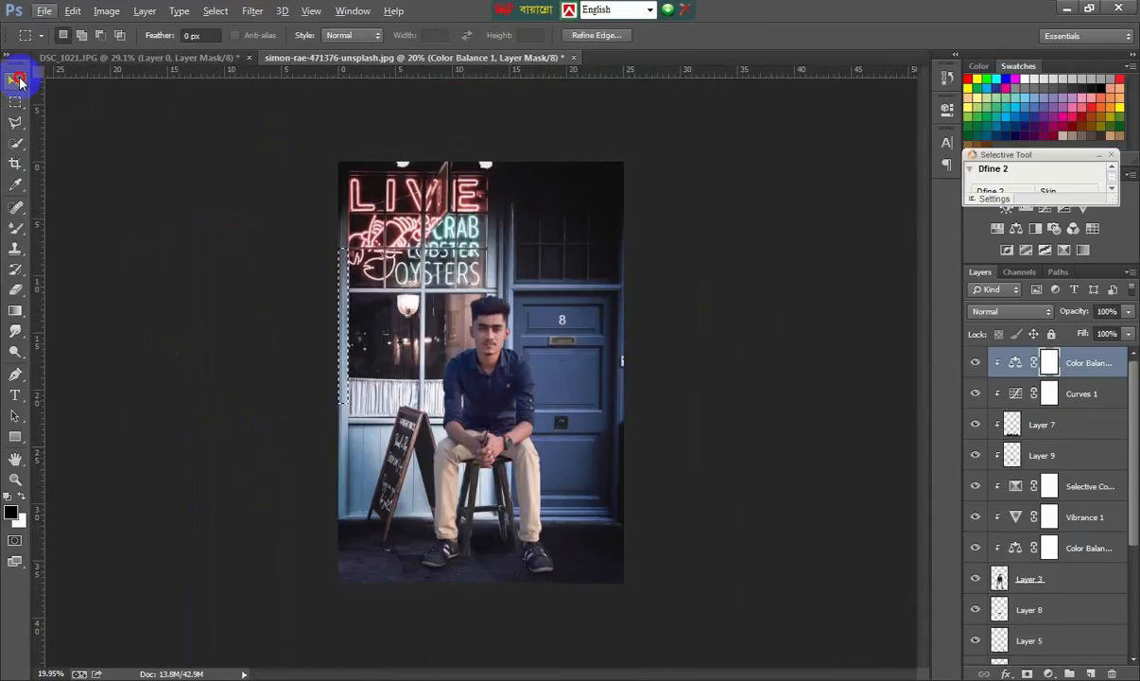
{"action": "left_click", "coordinate": [15, 82]}
Try to copy the selected strip from the Color Balance 1 layer and paste it as a new layer.
{"action": "left_click", "coordinate": [72, 11]}
{"action": "left_click", "coordinate": [85, 118]}
{"action": "left_click", "coordinate": [72, 10]}
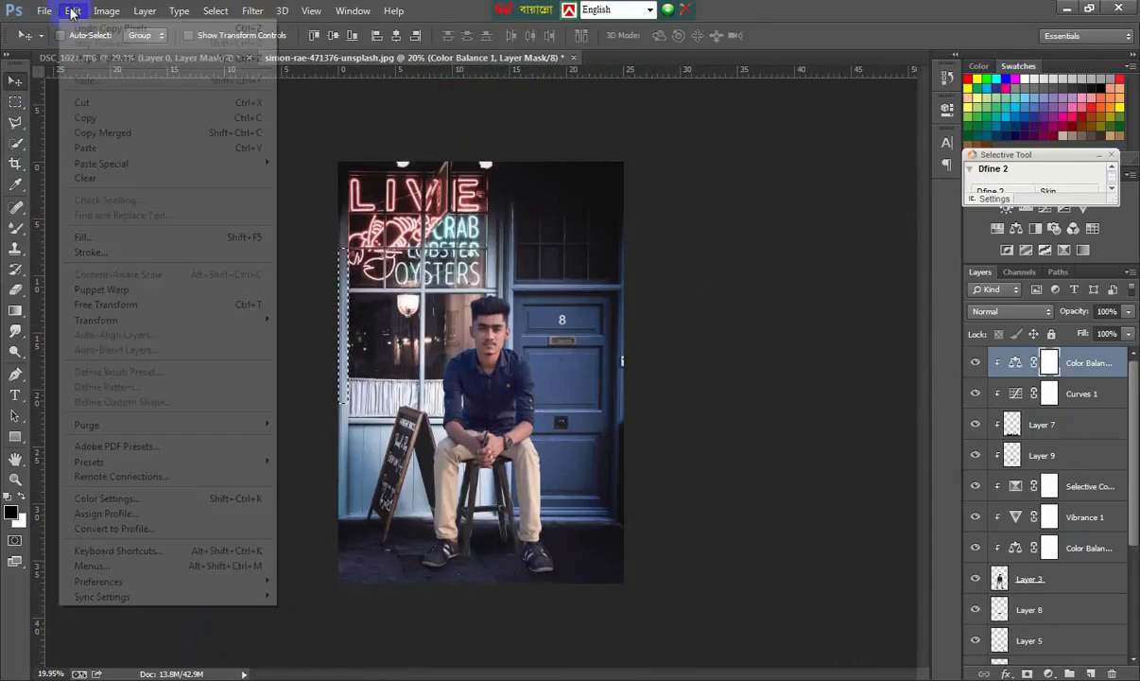
{"action": "left_click", "coordinate": [104, 149]}
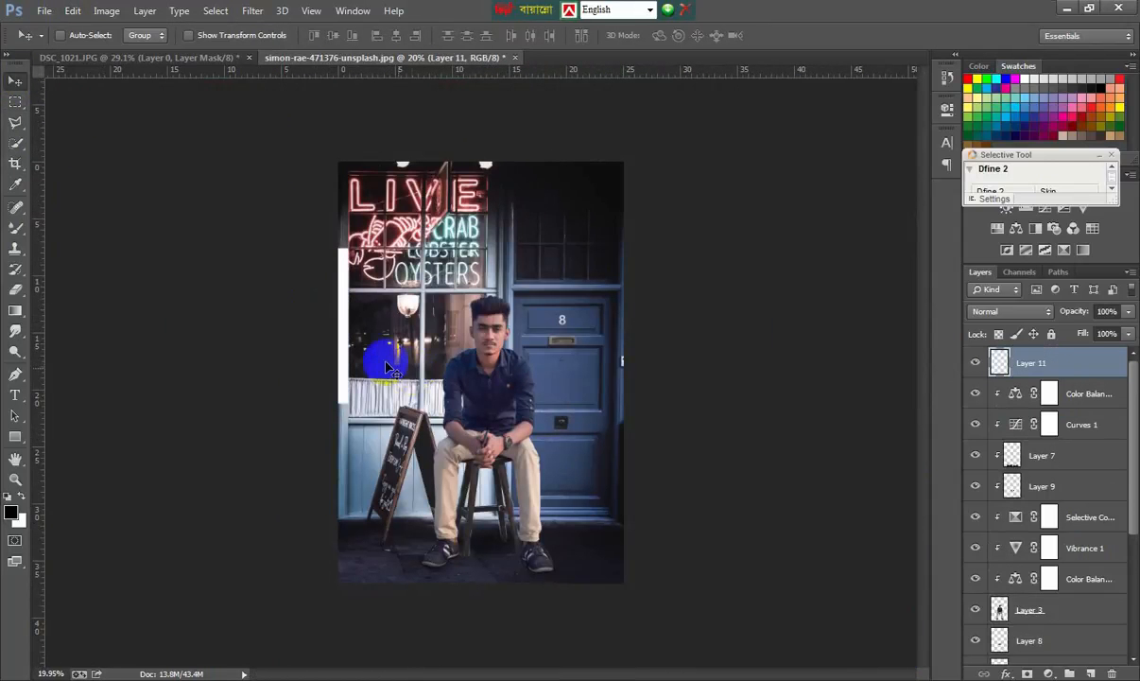
{"action": "left_click_drag", "start_coordinate": [385, 367], "coordinate": [416, 388]}
{"action": "key", "text": "ctrl+alt+z"}
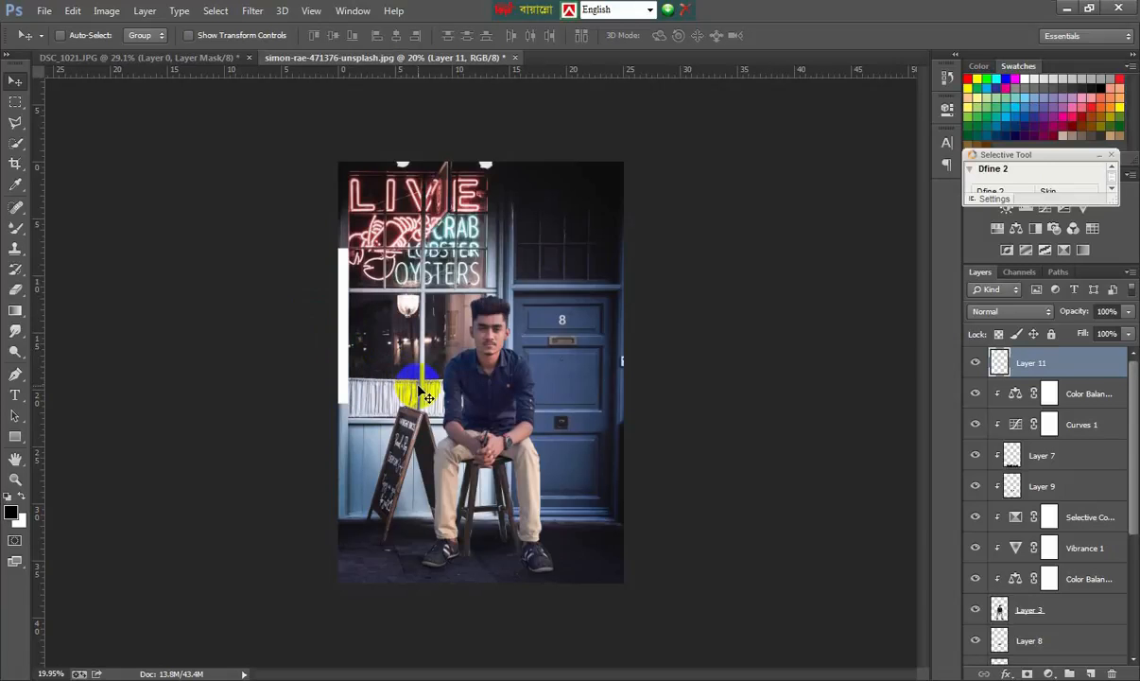
{"action": "key", "text": "ctrl+alt+z"}
Copy the selected frame strip from the Background, paste it as a new layer and move it behind the stool.
{"action": "scroll", "coordinate": [1051, 573], "scroll_direction": "down", "scroll_amount": 3}
{"action": "scroll", "coordinate": [1052, 573], "scroll_direction": "down", "scroll_amount": 1}
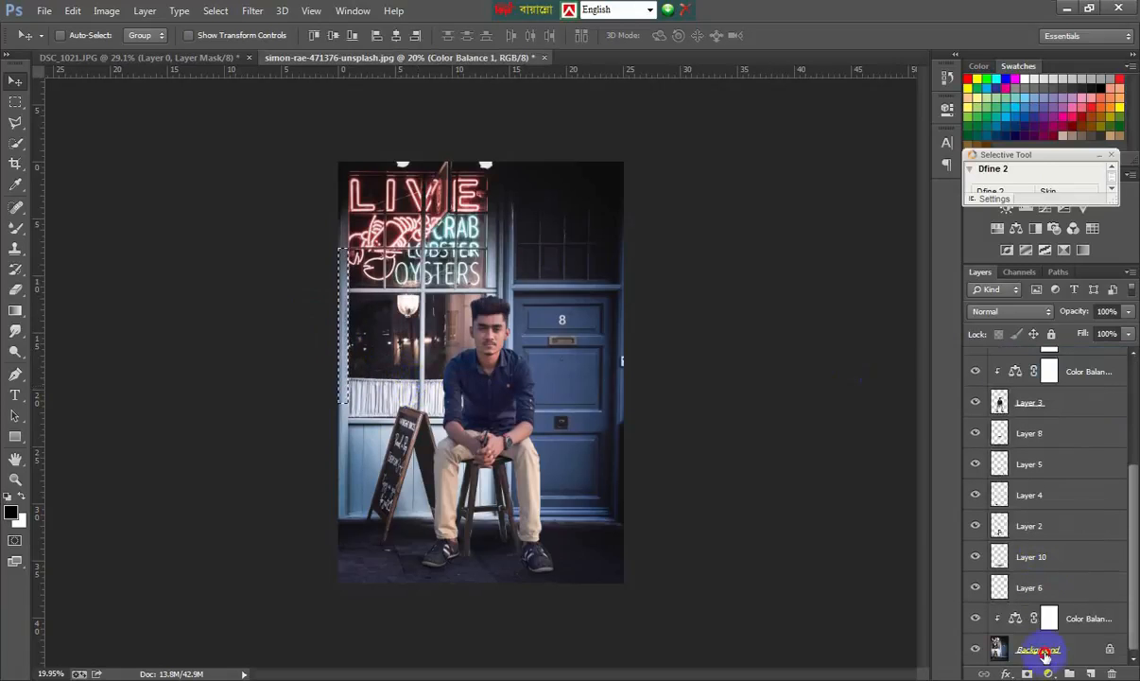
{"action": "left_click", "coordinate": [1031, 650]}
{"action": "left_click", "coordinate": [73, 11]}
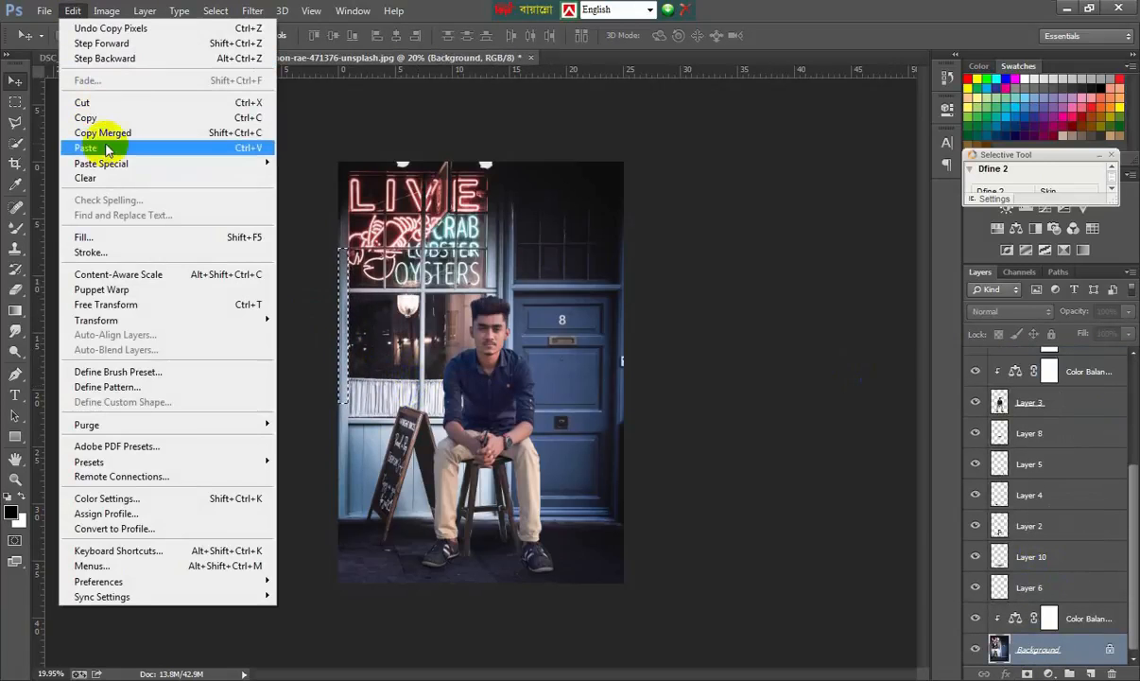
{"action": "left_click", "coordinate": [107, 147]}
{"action": "left_click_drag", "start_coordinate": [382, 302], "coordinate": [535, 462]}
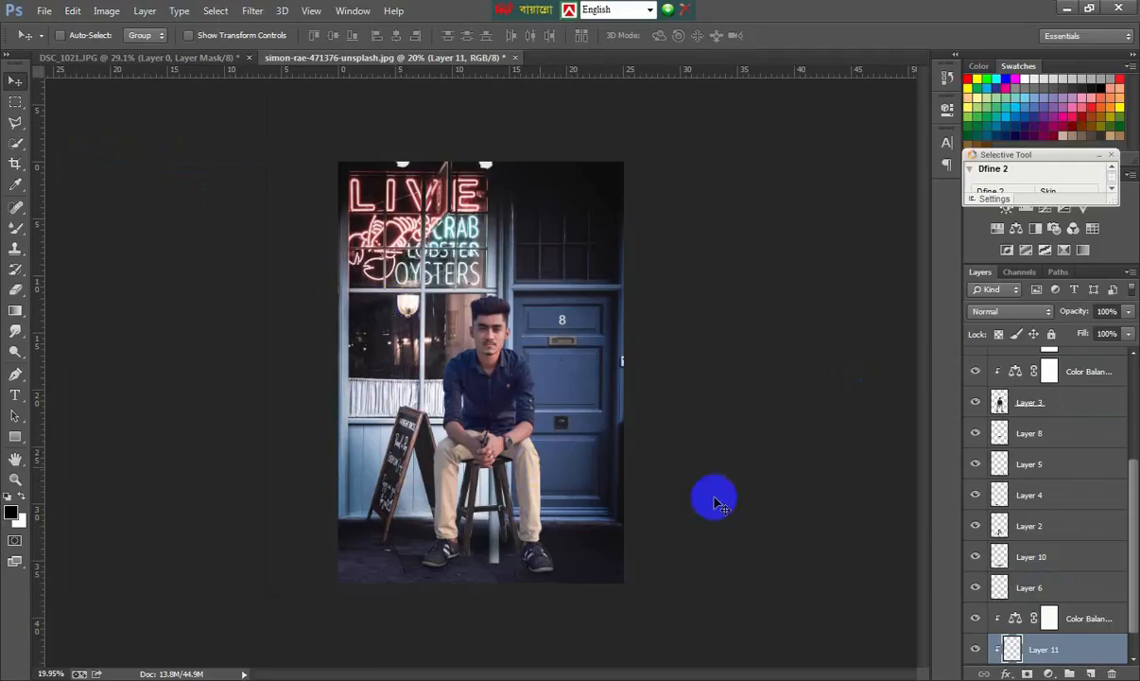
Release the pasted Layer 11 from its clipping mask and change the clipping of Color Balance 2 above it.
{"action": "right_click", "coordinate": [1043, 650]}
{"action": "left_click", "coordinate": [865, 248]}
{"action": "left_click", "coordinate": [1070, 624]}
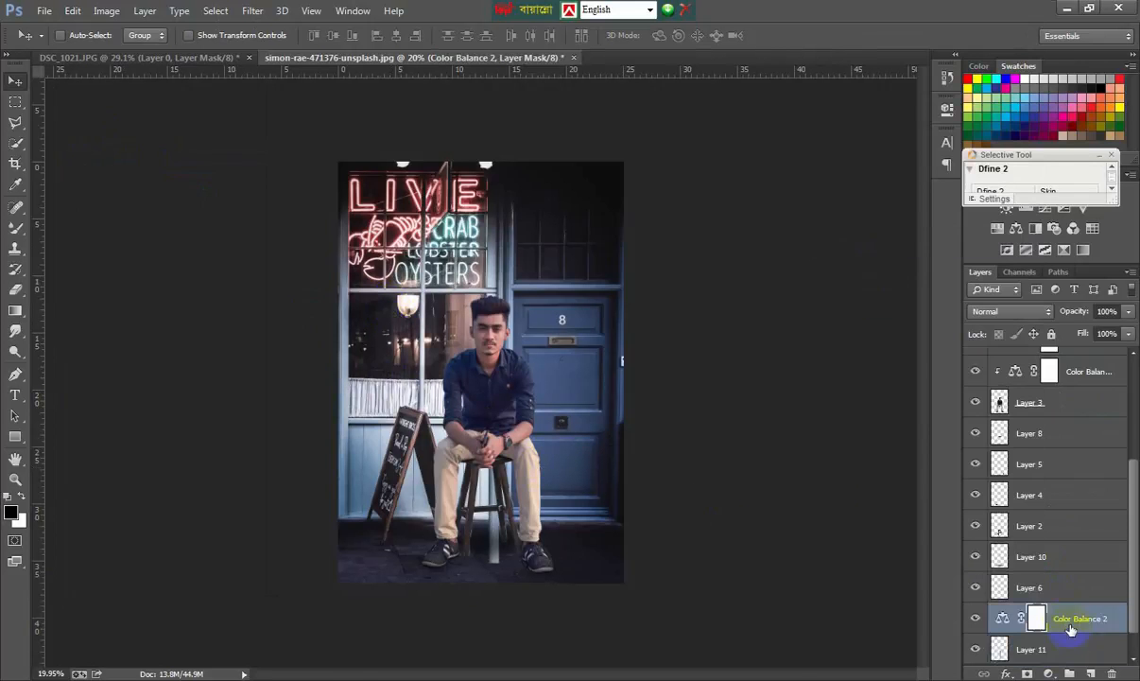
{"action": "right_click", "coordinate": [1071, 624]}
{"action": "left_click", "coordinate": [900, 255]}
Move Layer 11 directly above Layer 3 and release its clipping mask.
{"action": "left_click_drag", "start_coordinate": [1044, 616], "coordinate": [1045, 403]}
{"action": "right_click", "coordinate": [1044, 405]}
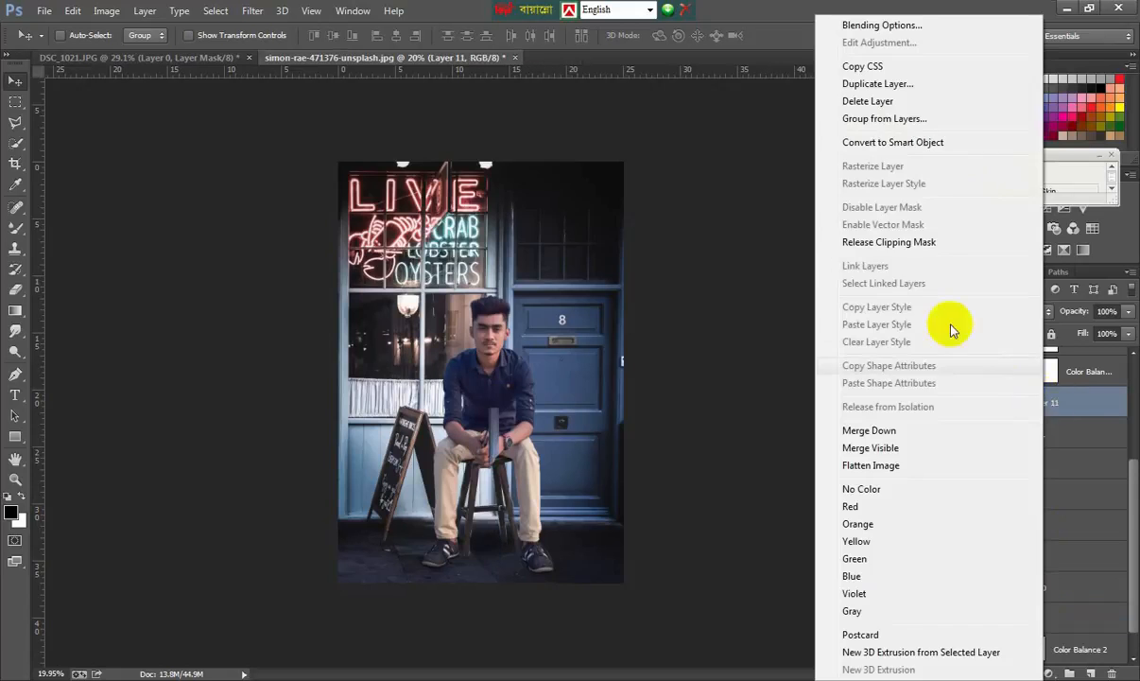
{"action": "left_click", "coordinate": [889, 242]}
Clip the Color Balance 1 and Curves 1 adjustments together to Layer 7.
{"action": "scroll", "coordinate": [1067, 454], "scroll_direction": "up", "scroll_amount": 5}
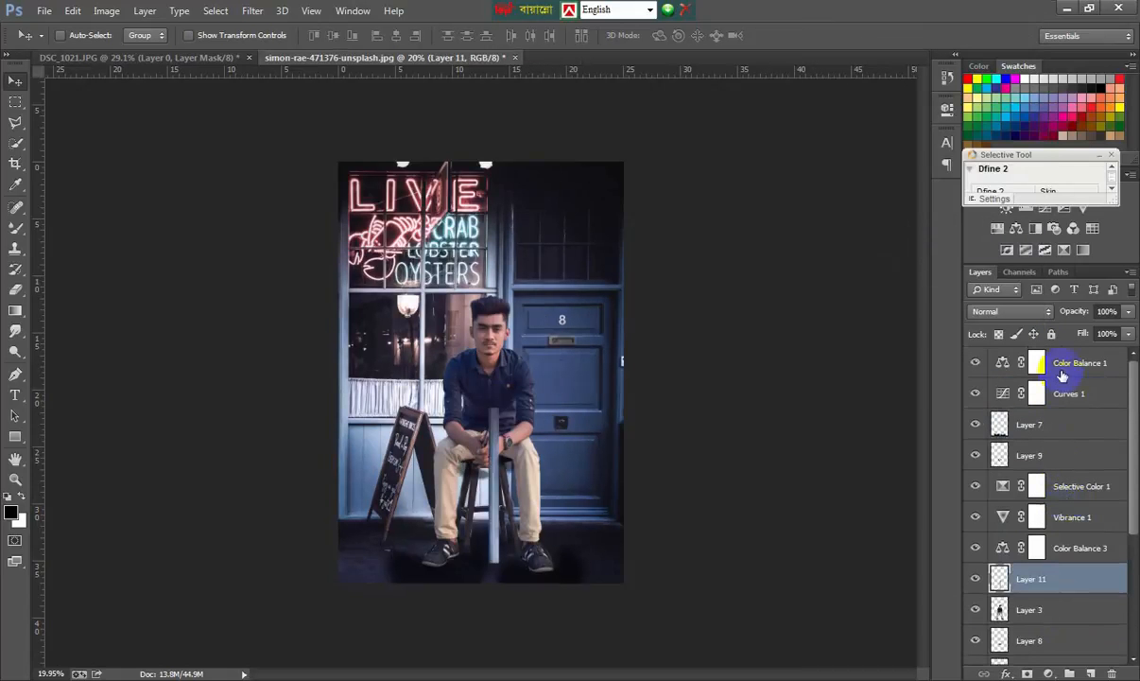
{"action": "left_click", "coordinate": [1067, 369]}
{"action": "left_click", "coordinate": [1074, 395], "text": "shift"}
{"action": "right_click", "coordinate": [1074, 395]}
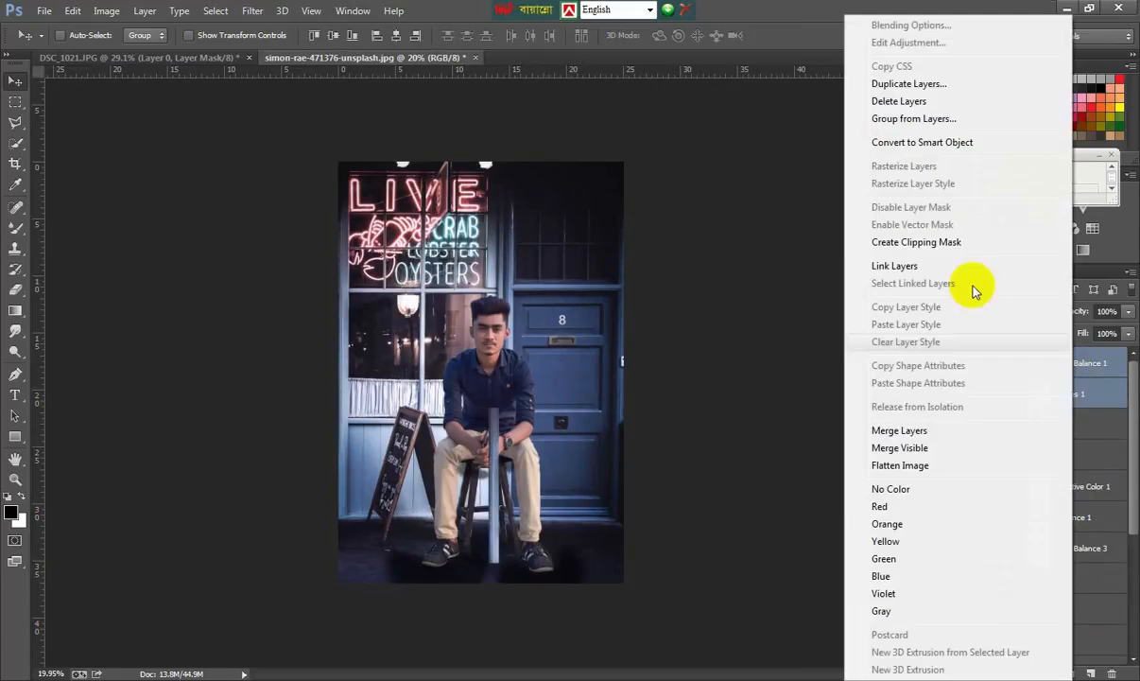
{"action": "left_click", "coordinate": [924, 235]}
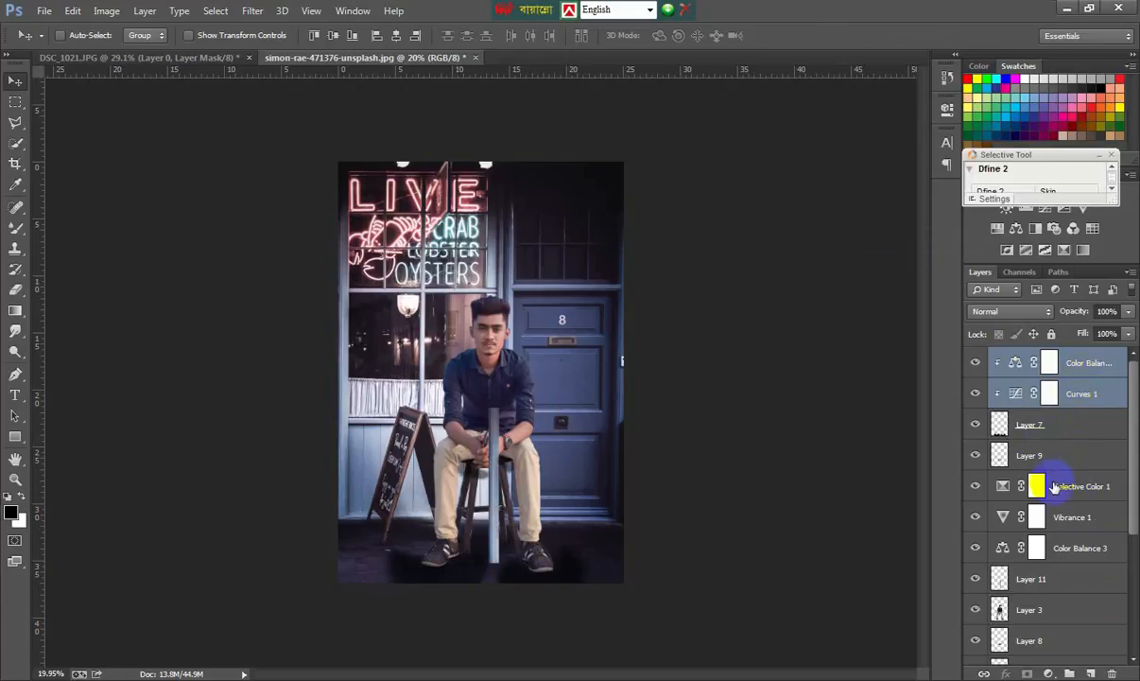
Undo the last clipping change and clip all layers from Color Balance 1 down to Color Balance 3 to Layer 11.
{"action": "key", "text": "ctrl+z"}
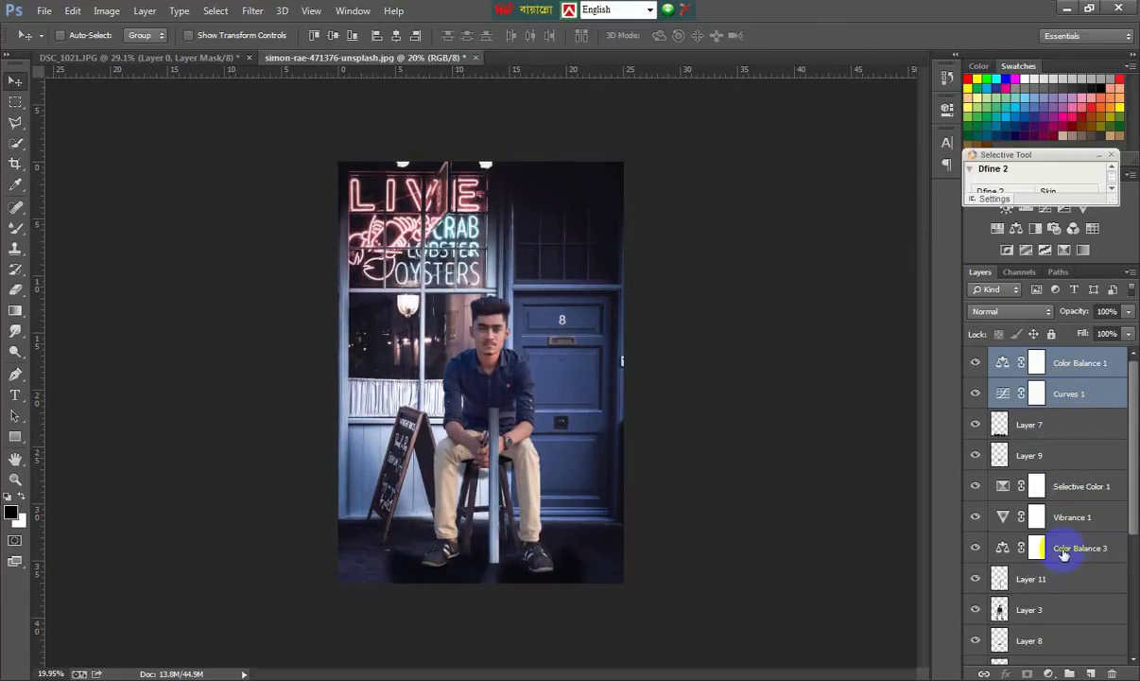
{"action": "left_click", "coordinate": [1063, 553], "text": "shift"}
{"action": "right_click", "coordinate": [1076, 508]}
{"action": "left_click", "coordinate": [983, 236]}
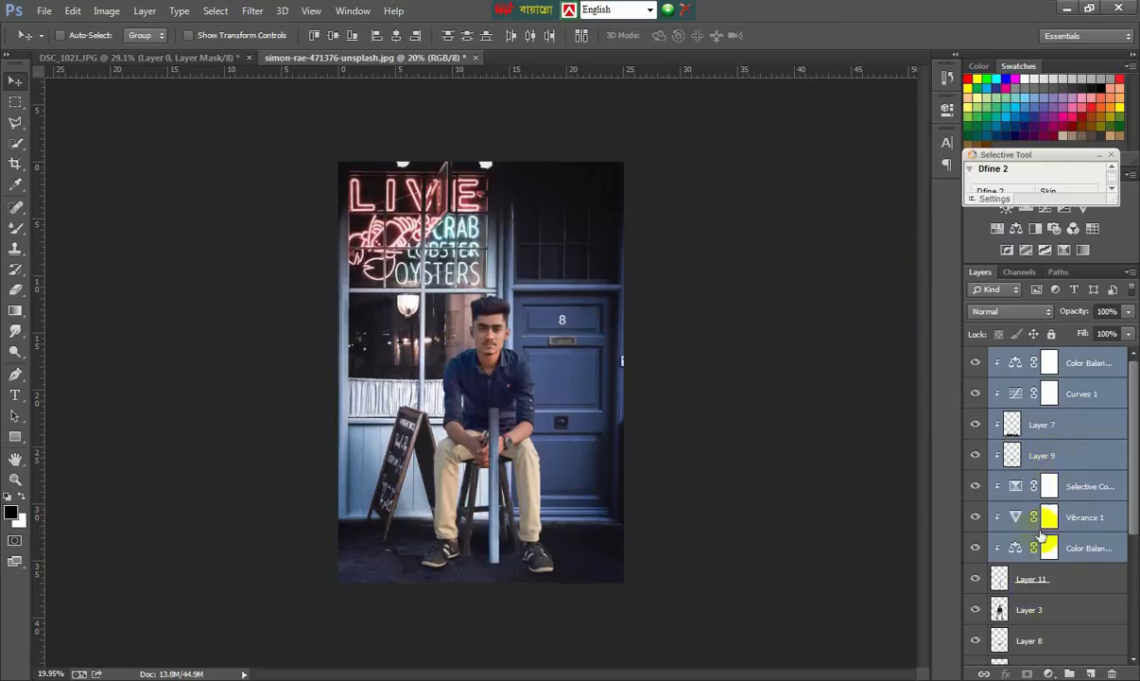
Rotate the Layer 11 strip about -90° and shift it so it crosses the man's legs horizontally to the photo's edge.
{"action": "left_click", "coordinate": [1036, 578]}
{"action": "key", "text": "ctrl+t"}
{"action": "left_click_drag", "start_coordinate": [553, 417], "coordinate": [444, 347]}
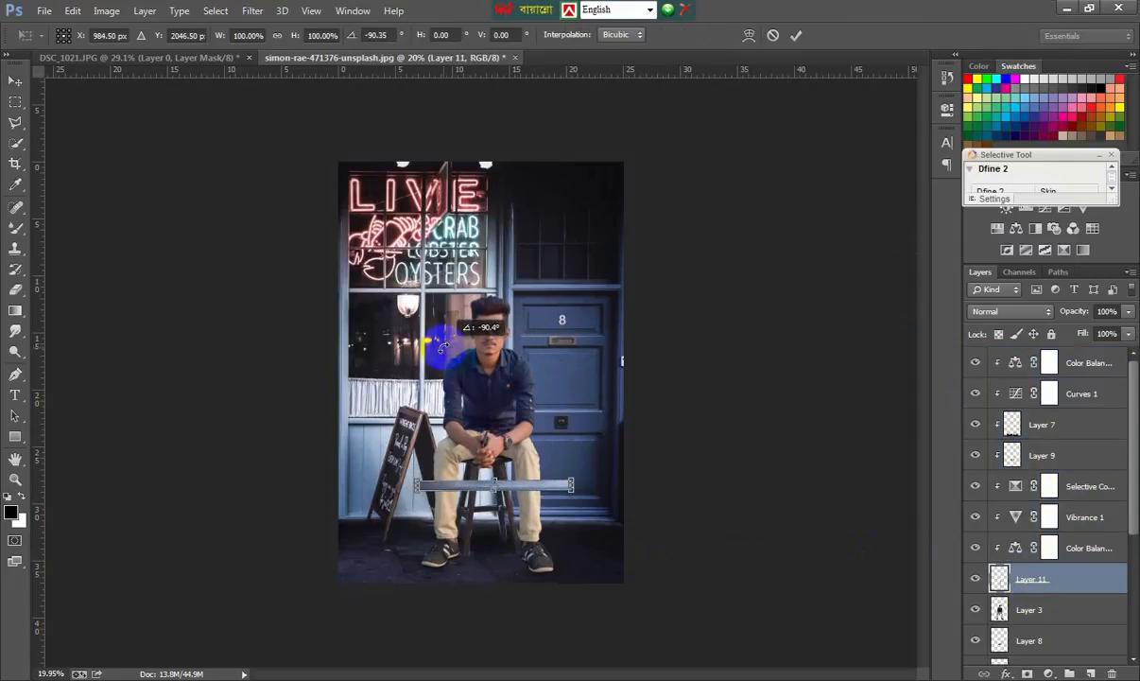
{"action": "left_click_drag", "start_coordinate": [573, 483], "coordinate": [629, 484]}
{"action": "left_click", "coordinate": [797, 35]}
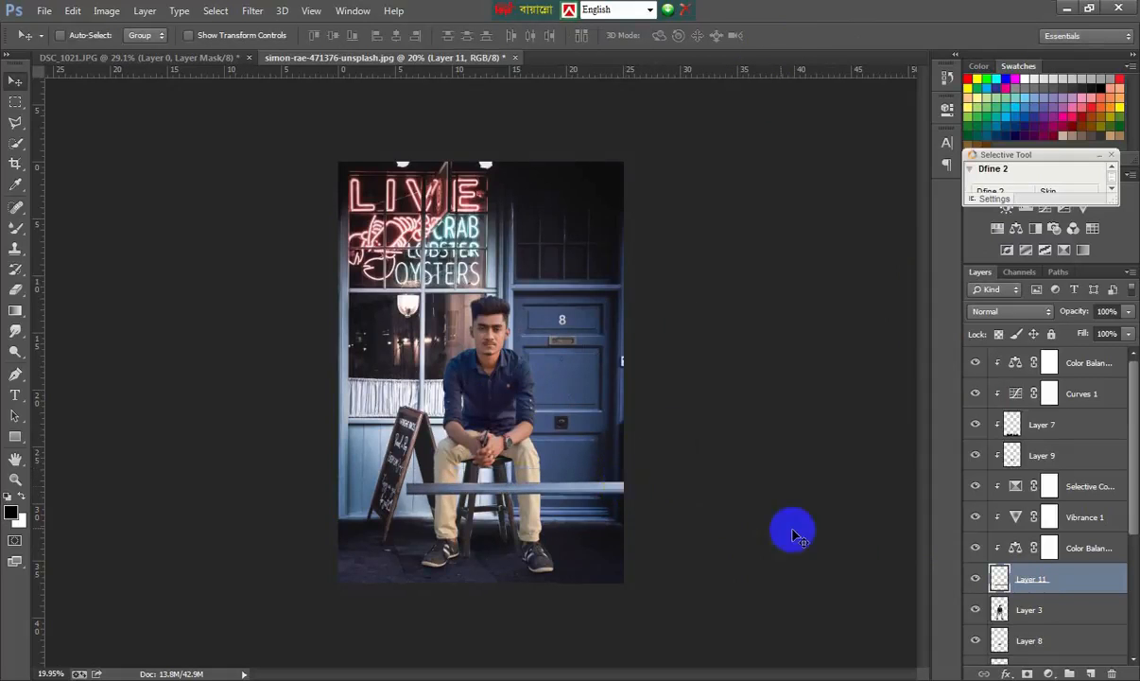
Move Layer 11 above all other layers and clip Color Balance 1 down through Color Balance 3 to Layer 3.
{"action": "mouse_move", "coordinate": [1046, 585]}
{"action": "left_mouse_down"}
{"action": "mouse_move", "coordinate": [1049, 362]}
{"action": "mouse_move", "coordinate": [1037, 363]}
{"action": "left_mouse_up"}
{"action": "left_click", "coordinate": [1056, 401]}
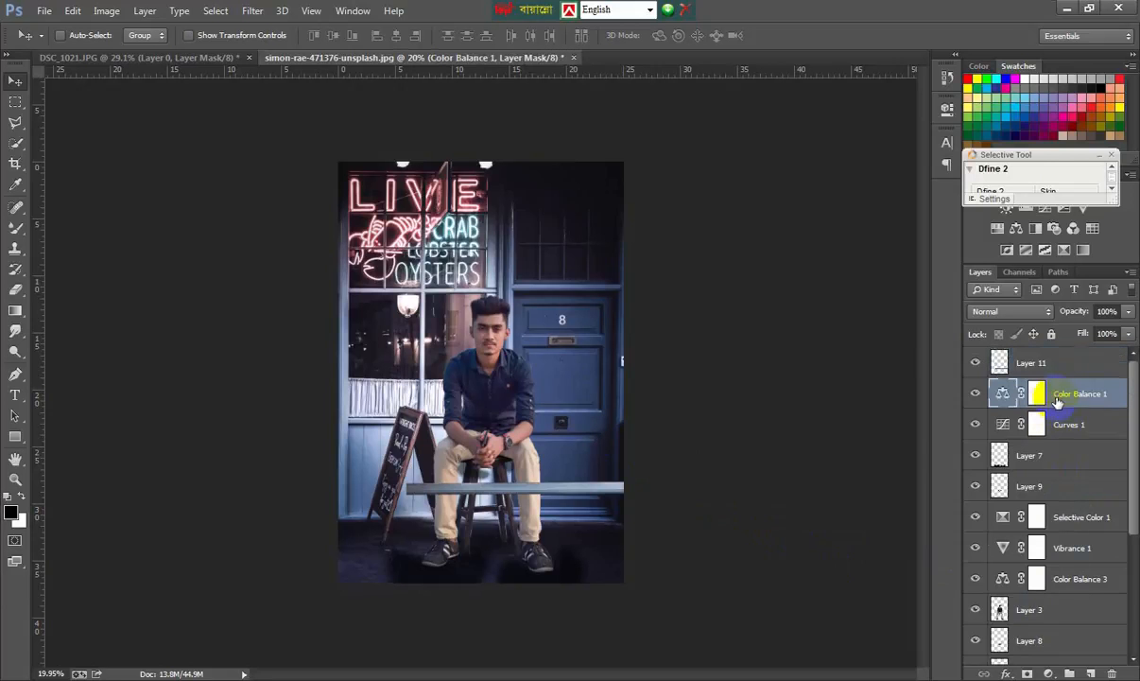
{"action": "left_click", "coordinate": [1071, 577], "text": "shift"}
{"action": "right_click", "coordinate": [1052, 453]}
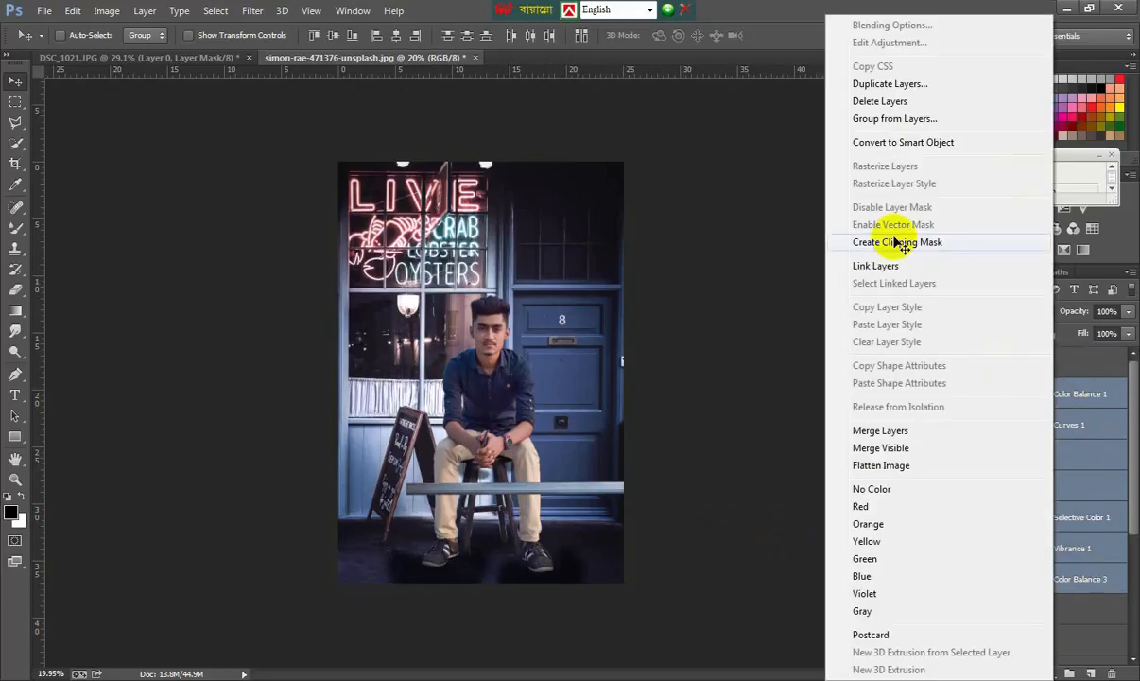
{"action": "left_click", "coordinate": [896, 241]}
Raise the Layer 11 bar to the man's hands, duplicate it and place the copy below as a second rail.
{"action": "left_click", "coordinate": [1050, 364]}
{"action": "left_click_drag", "start_coordinate": [509, 497], "coordinate": [537, 445]}
{"action": "left_click", "coordinate": [252, 10]}
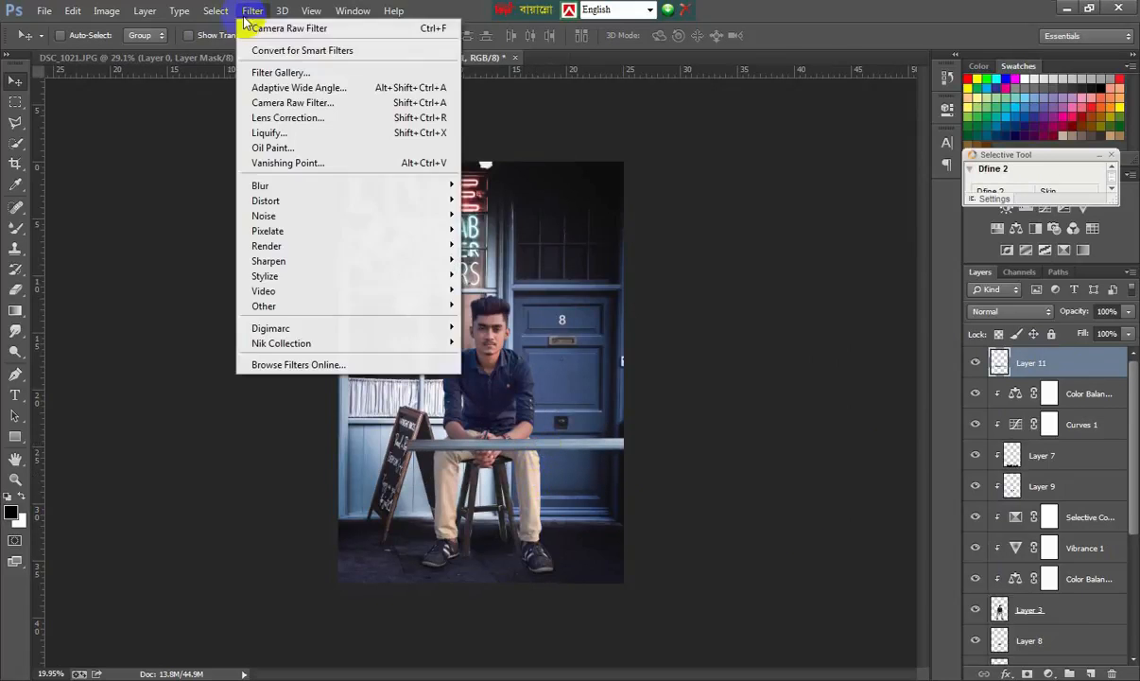
{"action": "left_click", "coordinate": [636, 331]}
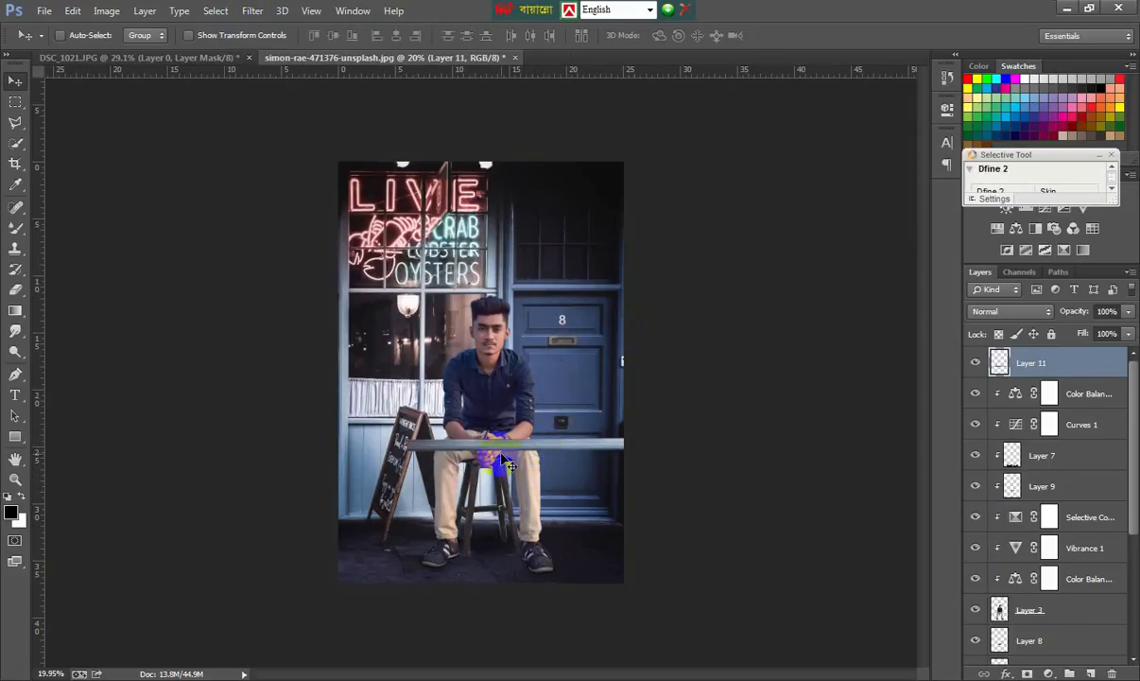
{"action": "key", "text": "ctrl+j"}
{"action": "left_click_drag", "start_coordinate": [575, 445], "coordinate": [621, 499]}
{"action": "key", "text": "ctrl+t"}
{"action": "left_click", "coordinate": [796, 35]}
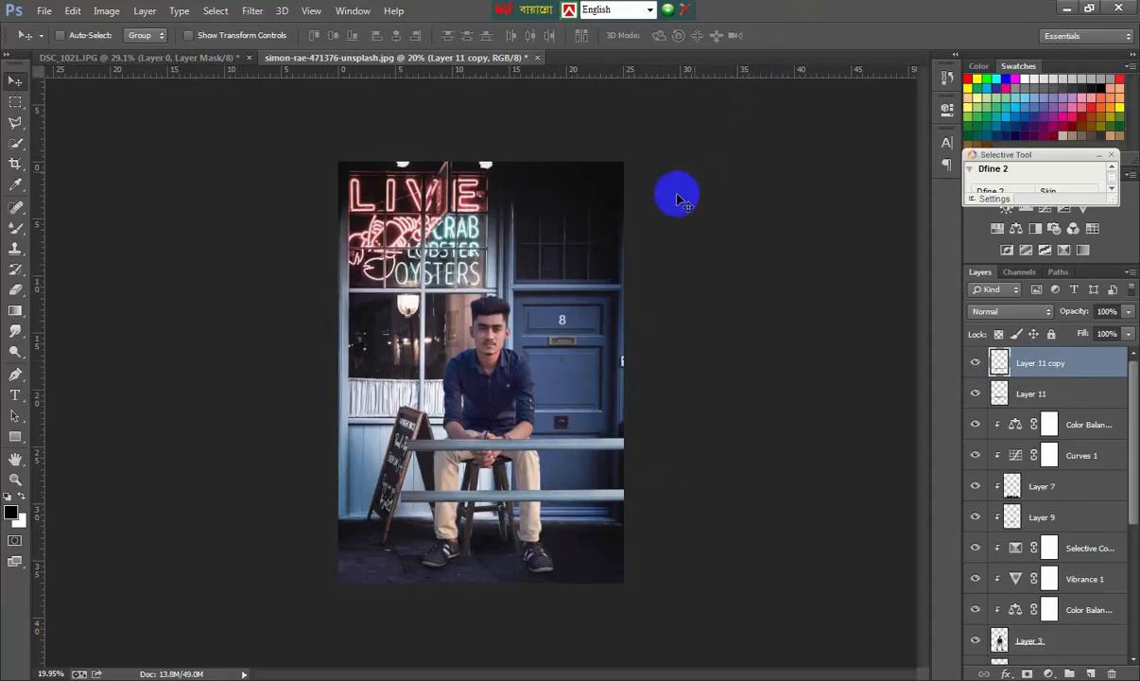
Duplicate Layer 11 copy, rotate the duplicate about -88° and place it as an upright post at the rails' ends beside the signboard.
{"action": "left_click", "coordinate": [589, 506], "text": "ctrl"}
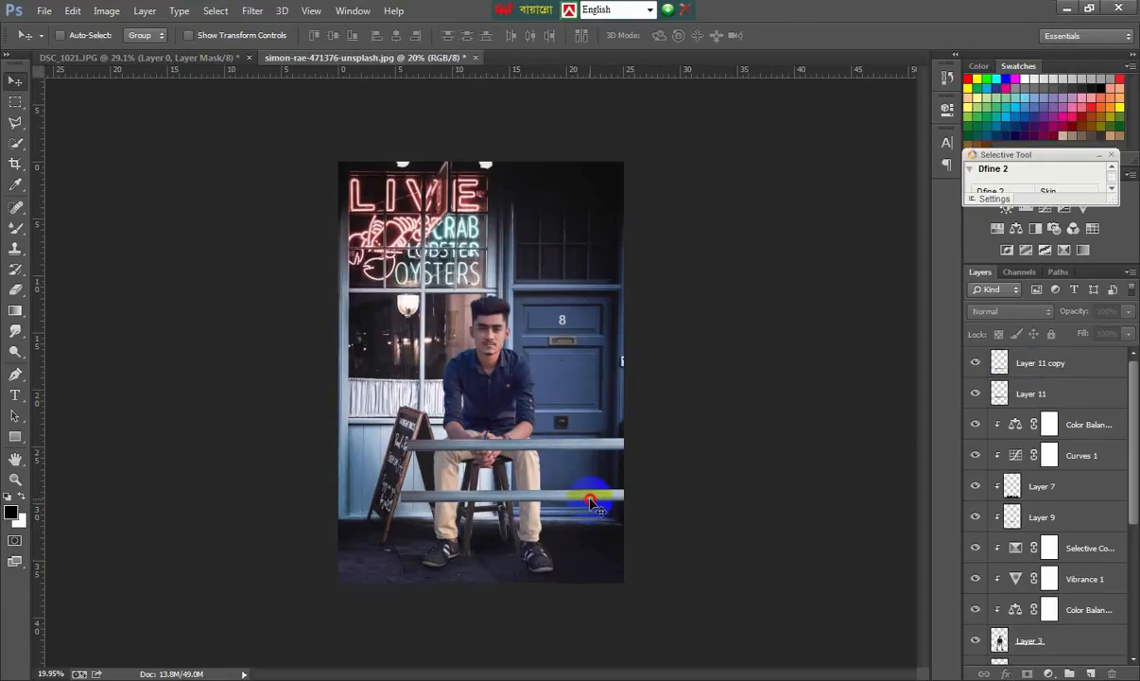
{"action": "left_click", "coordinate": [589, 506]}
{"action": "left_click", "coordinate": [557, 264]}
{"action": "left_click", "coordinate": [1044, 364]}
{"action": "key", "text": "ctrl+j"}
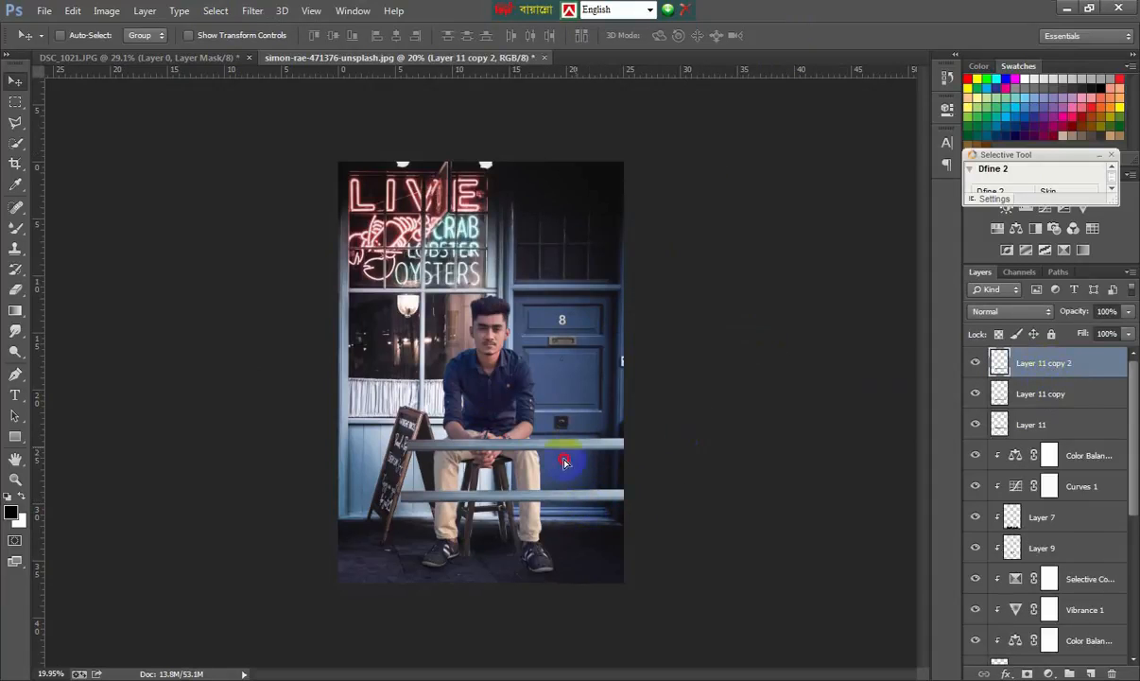
{"action": "key", "text": "ctrl+t"}
{"action": "left_click_drag", "start_coordinate": [563, 461], "coordinate": [228, 388]}
{"action": "left_click_drag", "start_coordinate": [483, 463], "coordinate": [401, 462]}
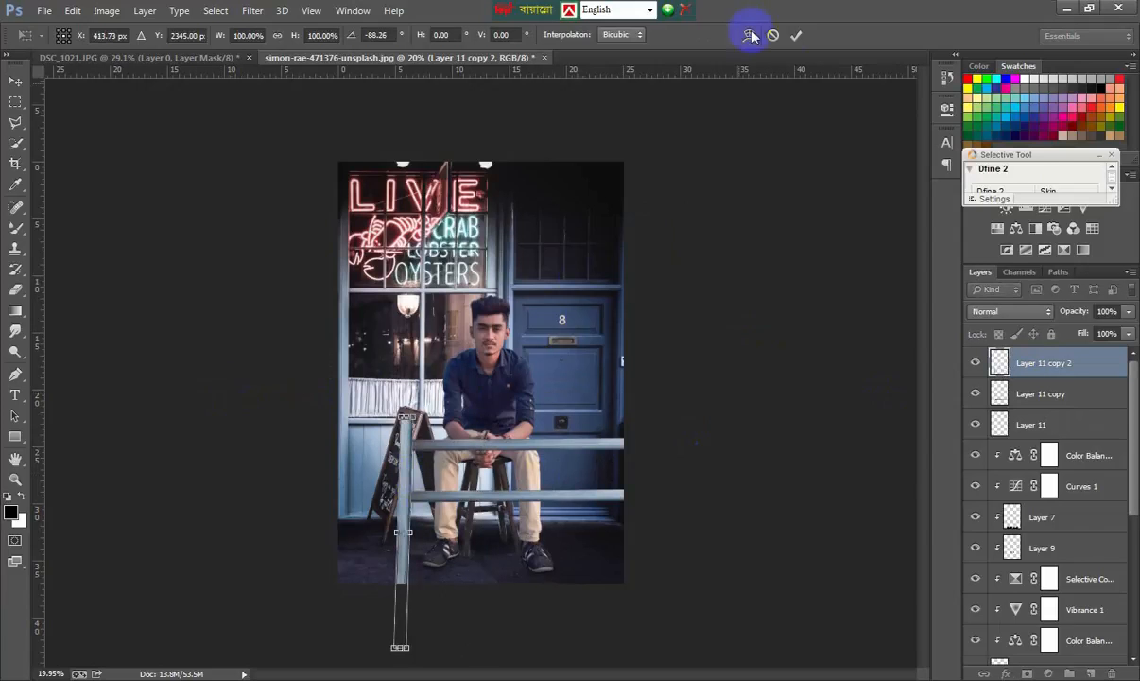
{"action": "left_click", "coordinate": [796, 35]}
{"action": "mouse_move", "coordinate": [437, 407]}
{"action": "left_mouse_down"}
{"action": "mouse_move", "coordinate": [452, 432]}
{"action": "mouse_move", "coordinate": [417, 454]}
{"action": "left_mouse_up"}
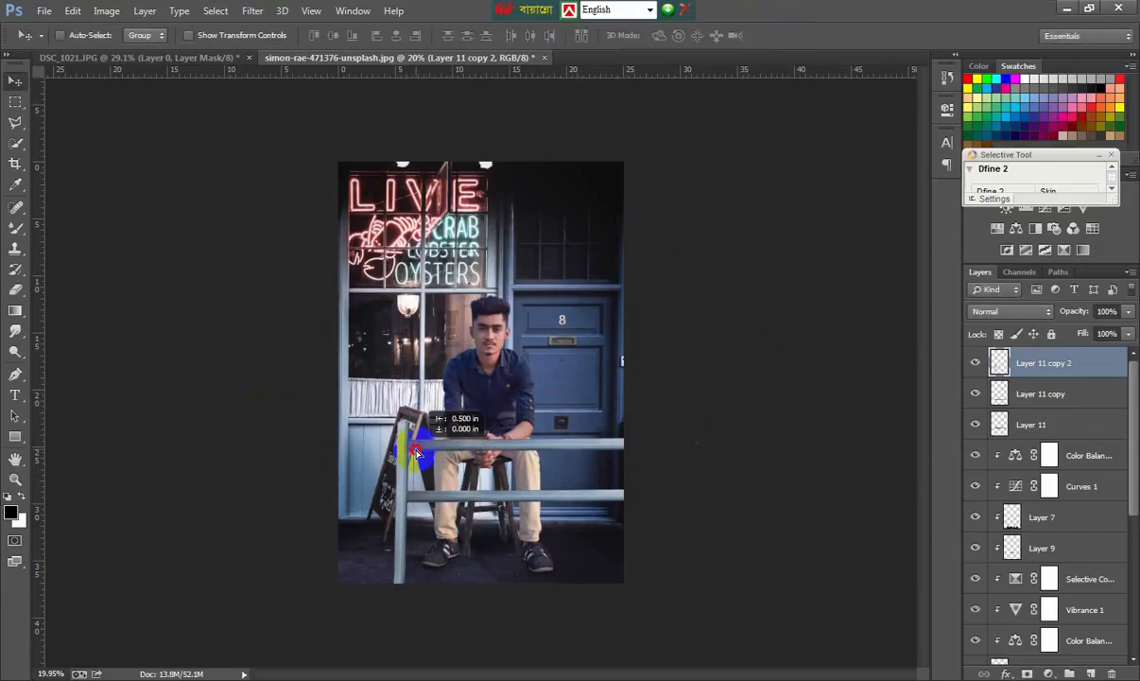
Combine the three railing layers into one smart object and rasterize it.
{"action": "left_click", "coordinate": [1057, 423], "text": "shift"}
{"action": "right_click", "coordinate": [1050, 395]}
{"action": "left_click", "coordinate": [897, 145]}
{"action": "right_click", "coordinate": [1036, 363]}
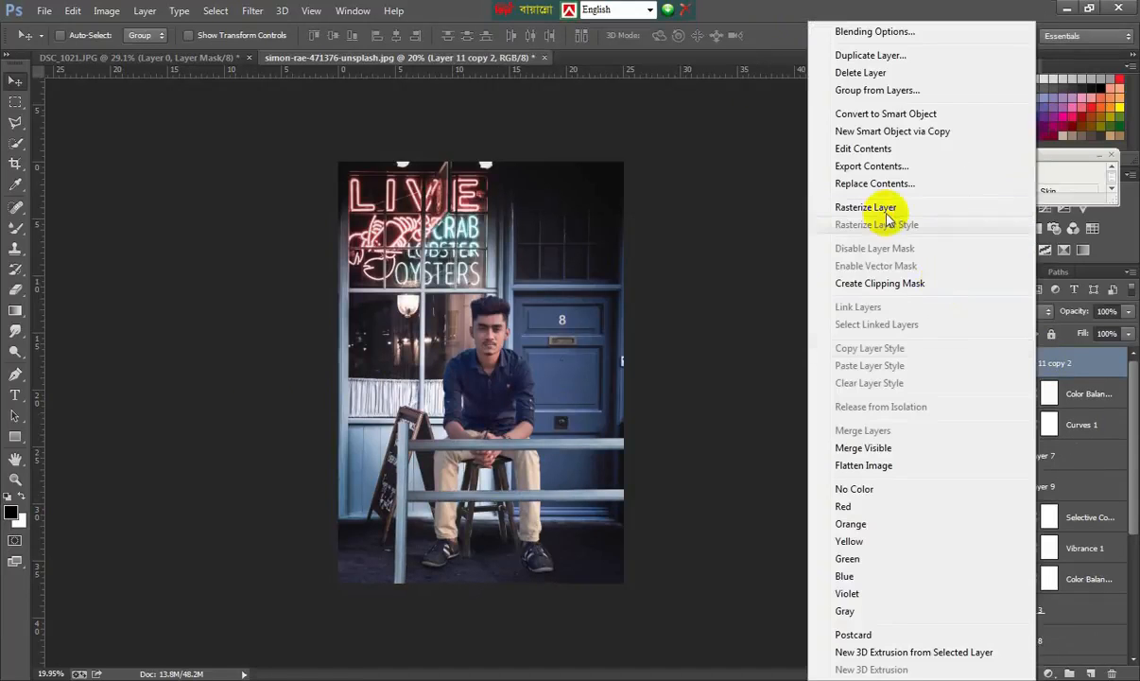
{"action": "left_click", "coordinate": [866, 207]}
Scale the combined railing to about 105% and shift it toward the window side of the photo.
{"action": "key", "text": "ctrl+t"}
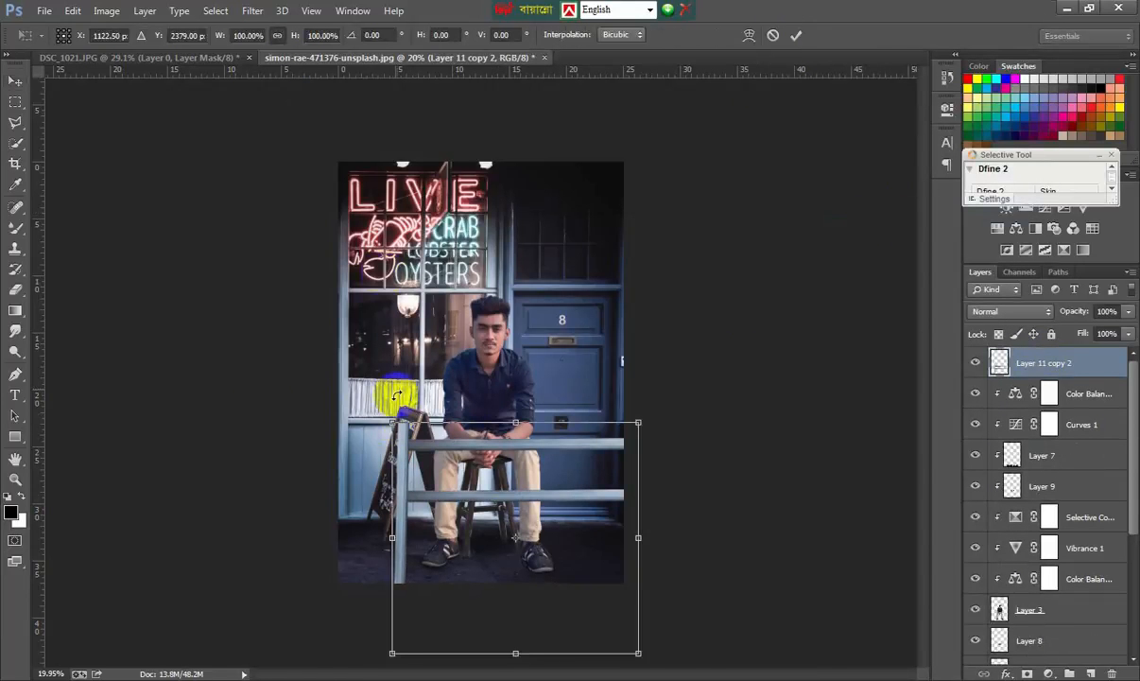
{"action": "left_click_drag", "start_coordinate": [397, 394], "coordinate": [498, 487]}
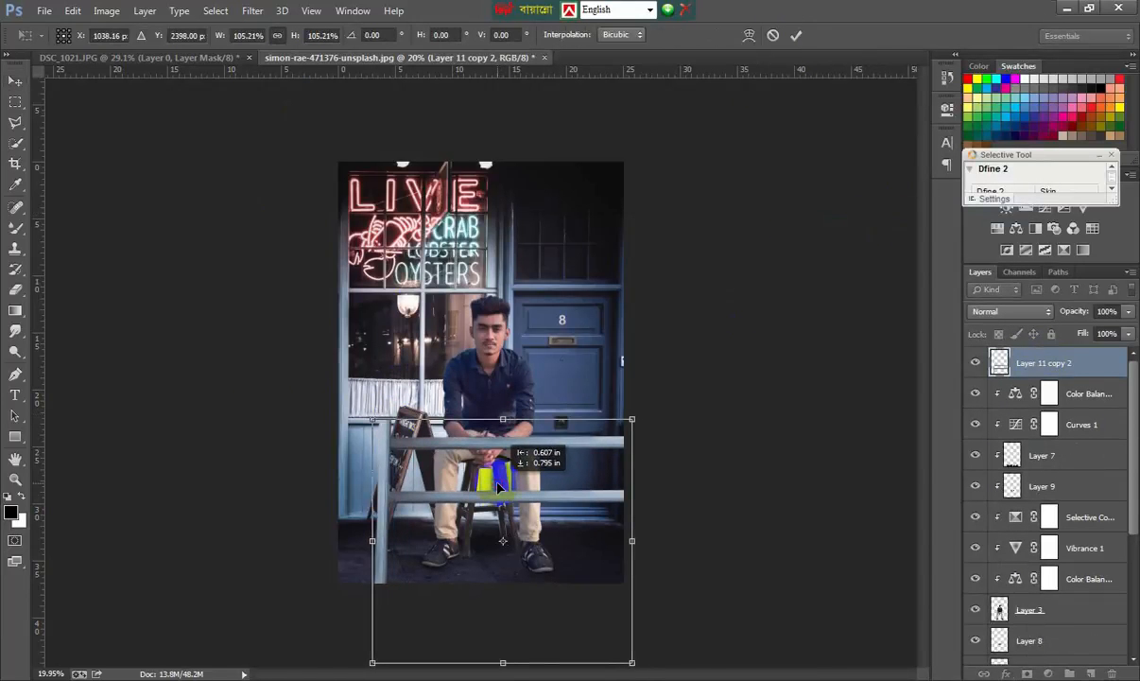
{"action": "left_click", "coordinate": [796, 35]}
Apply a Gaussian Blur of about 19.6 pixels to the railing and move it slightly lower.
{"action": "left_click", "coordinate": [253, 10]}
{"action": "mouse_move", "coordinate": [292, 185]}
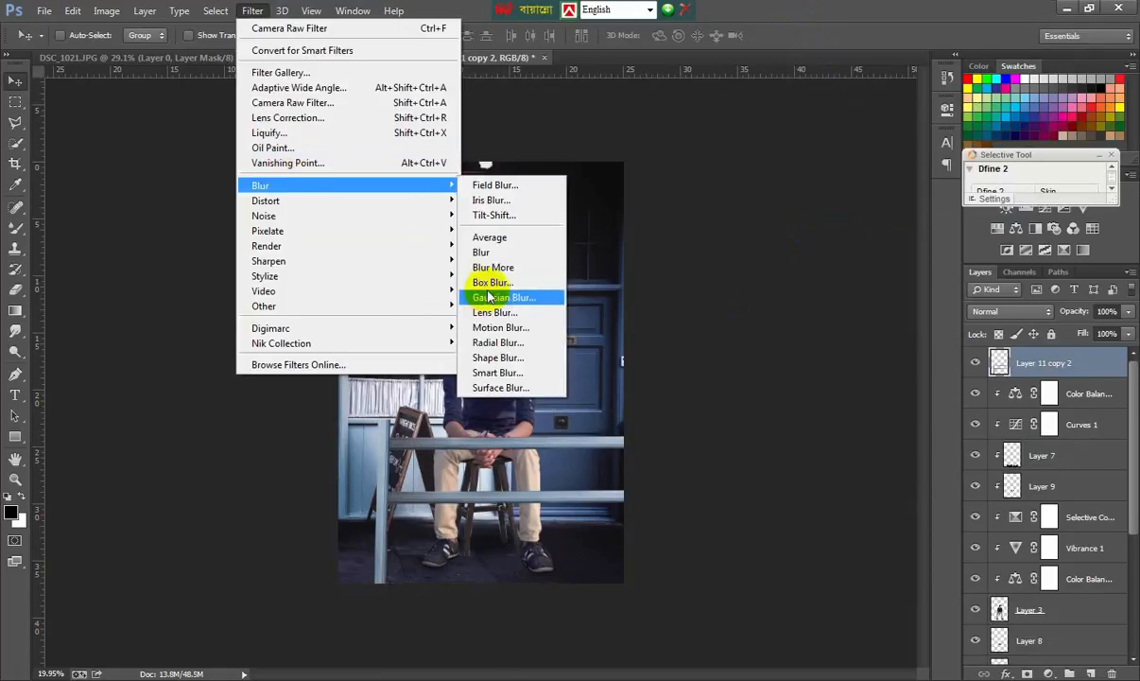
{"action": "left_click", "coordinate": [501, 297]}
{"action": "left_click_drag", "start_coordinate": [767, 364], "coordinate": [782, 369]}
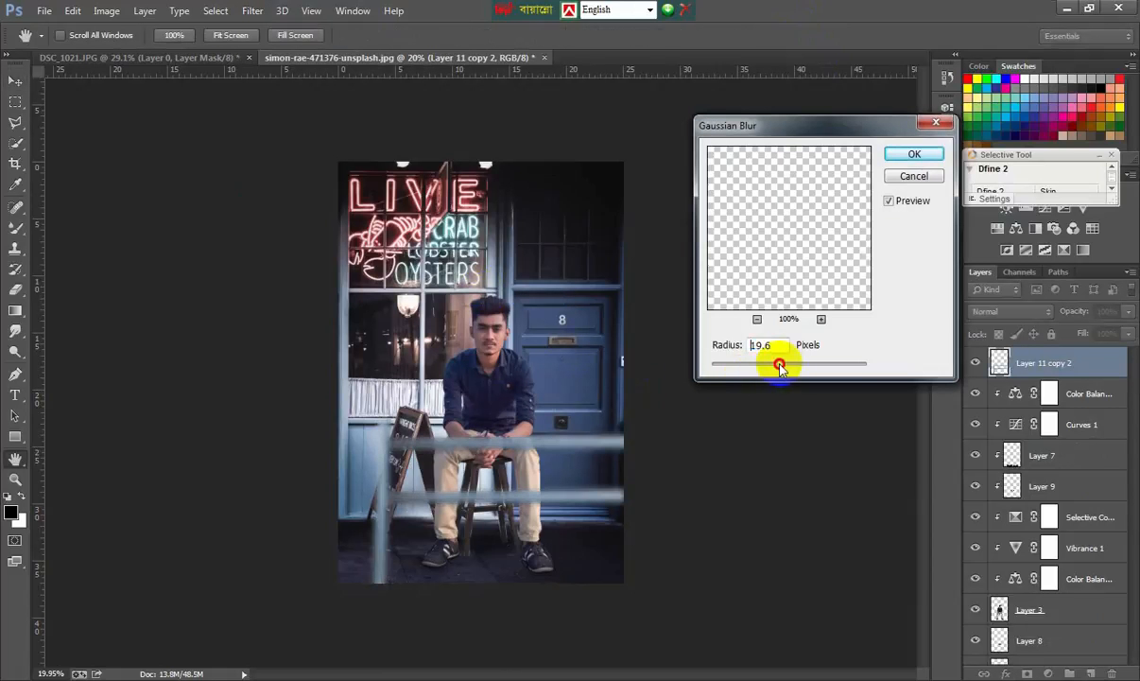
{"action": "left_click", "coordinate": [913, 154]}
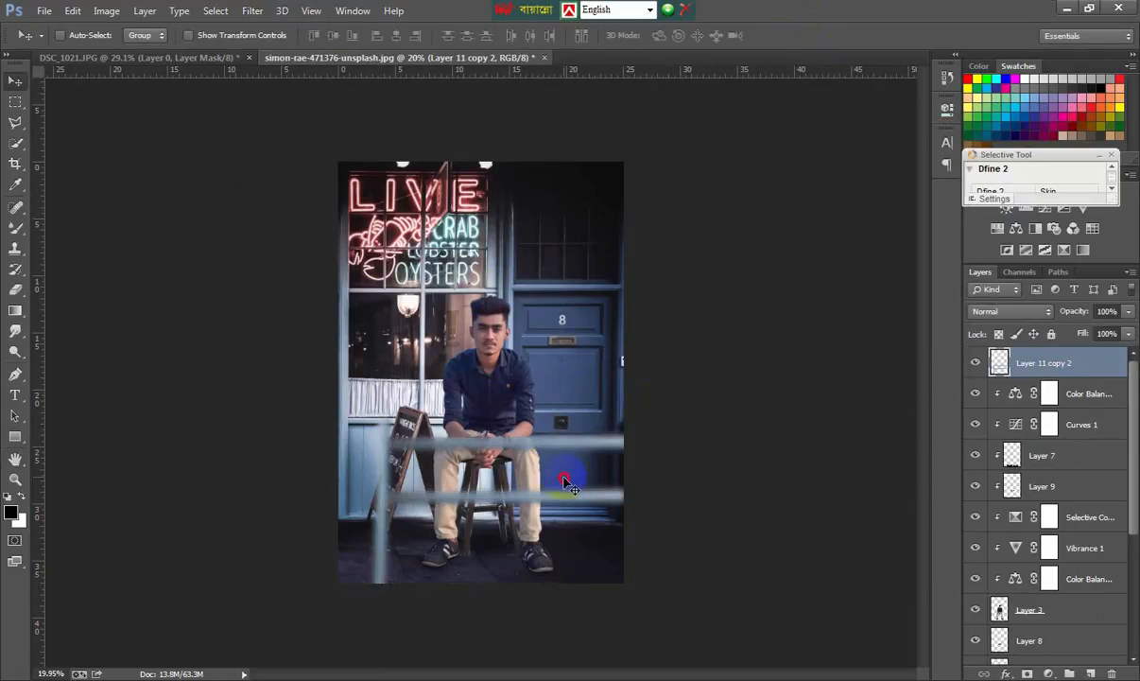
{"action": "left_click_drag", "start_coordinate": [565, 483], "coordinate": [565, 490]}
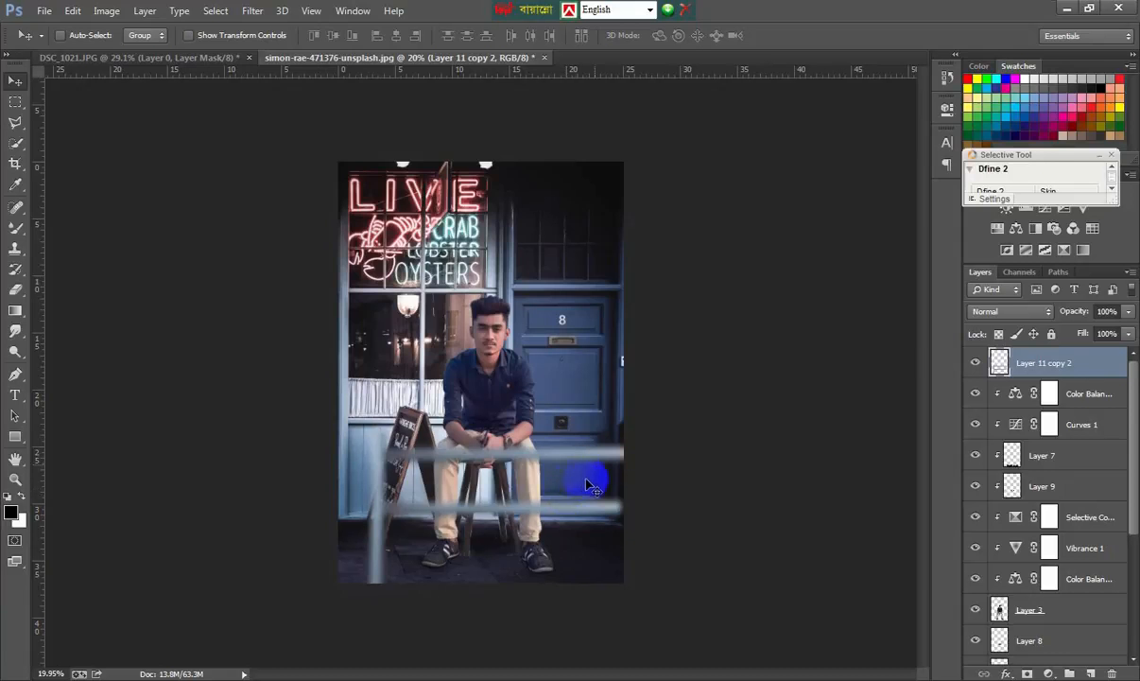
Apply a Motion Blur to the railing with an angle of -11° and a distance of about 28 pixels.
{"action": "left_click", "coordinate": [252, 10]}
{"action": "mouse_move", "coordinate": [293, 186]}
{"action": "left_click", "coordinate": [449, 326]}
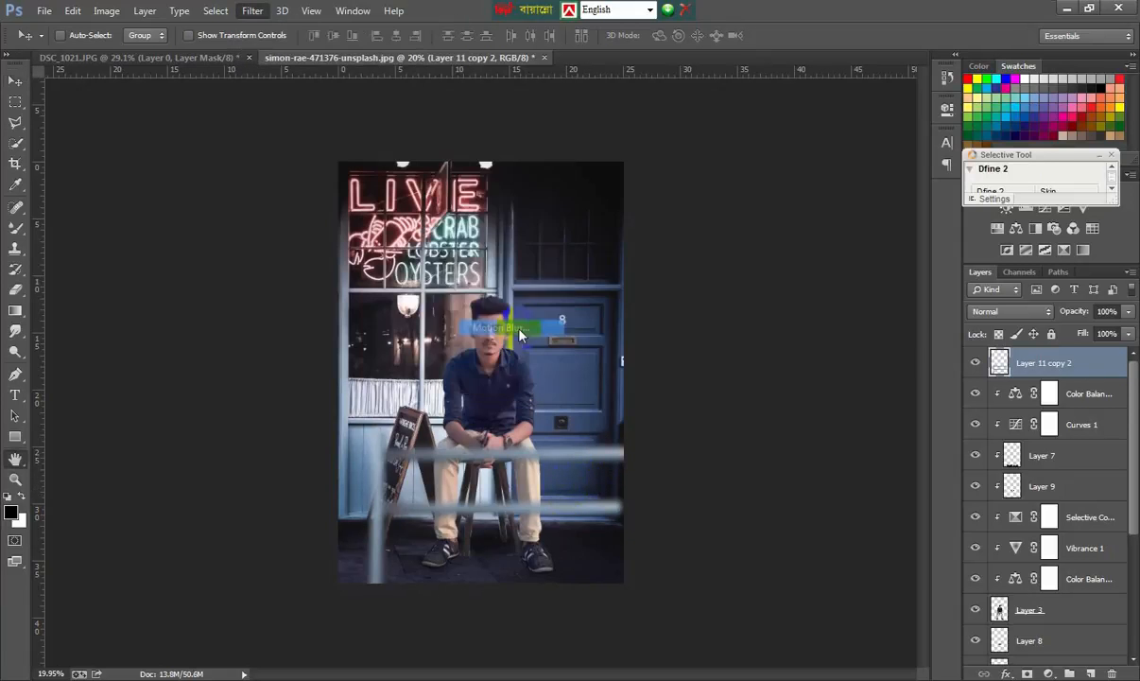
{"action": "left_click", "coordinate": [586, 362]}
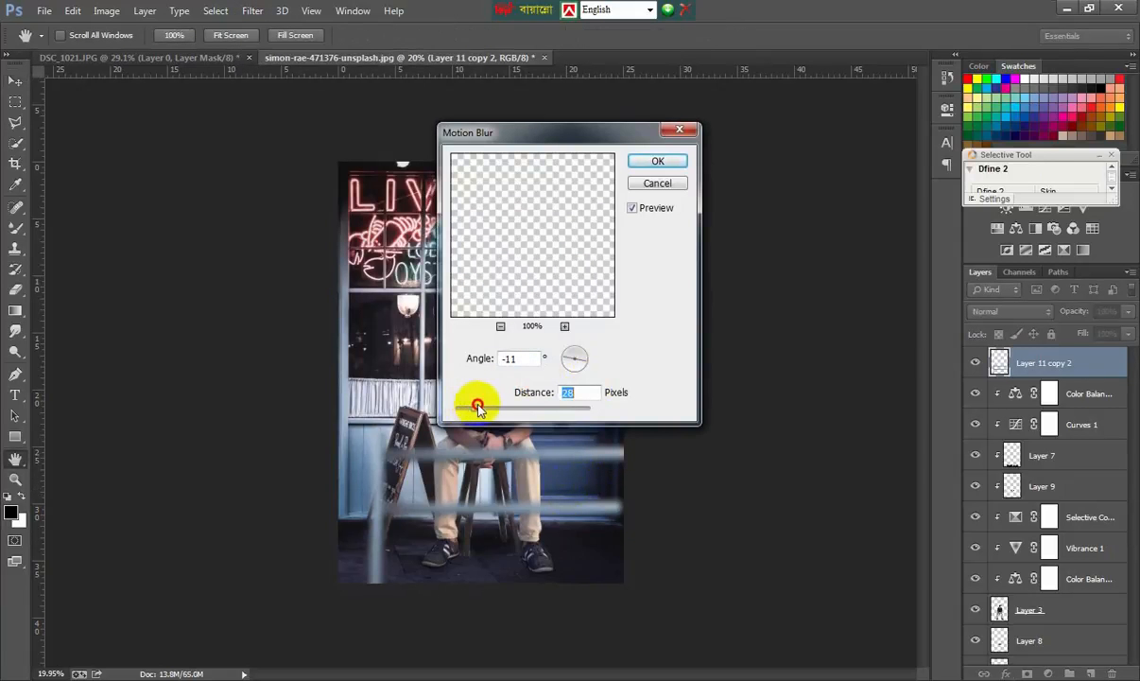
{"action": "left_click", "coordinate": [657, 161]}
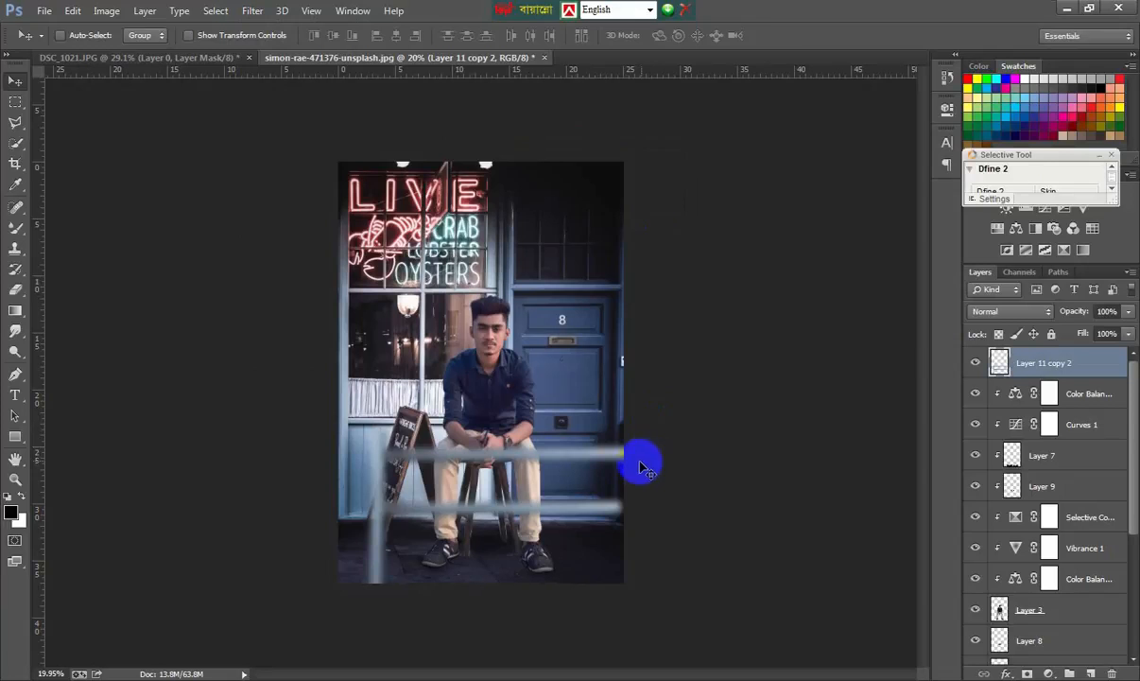
Stretch the railing's width to about 102.65% so the rails reach the photo's edge.
{"action": "key", "text": "ctrl+t"}
{"action": "left_click_drag", "start_coordinate": [626, 542], "coordinate": [633, 541]}
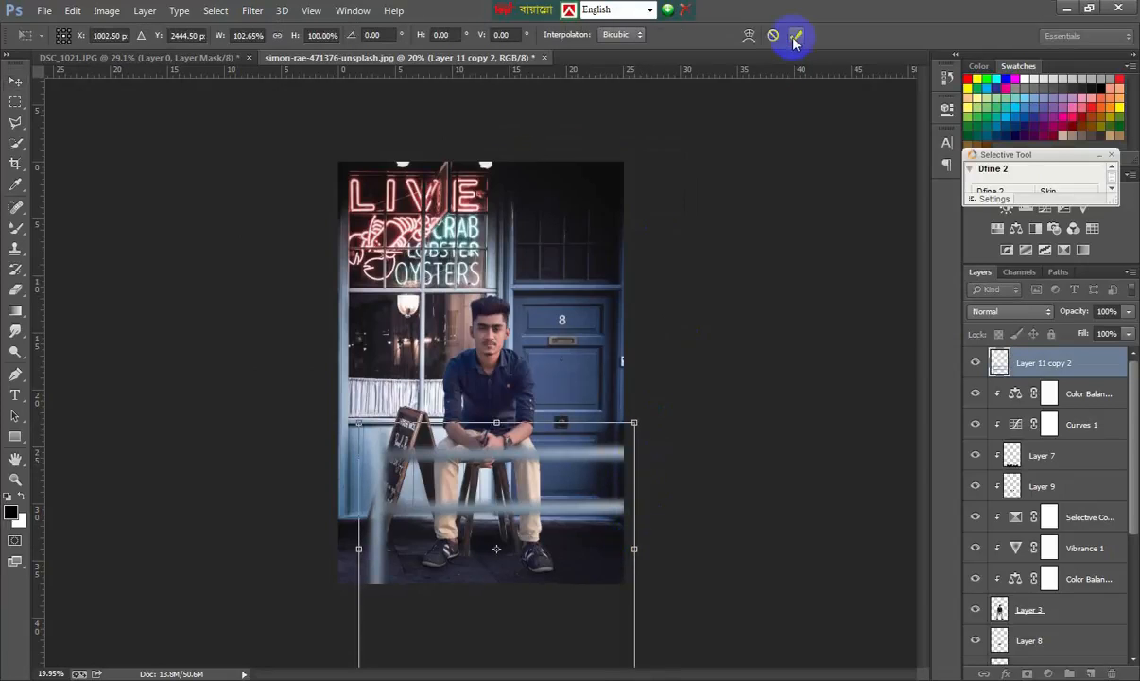
{"action": "left_click", "coordinate": [795, 35]}
Add a Color Balance adjustment clipped to the railing and shift its midtones toward blue by about +11.
{"action": "left_click", "coordinate": [1048, 674]}
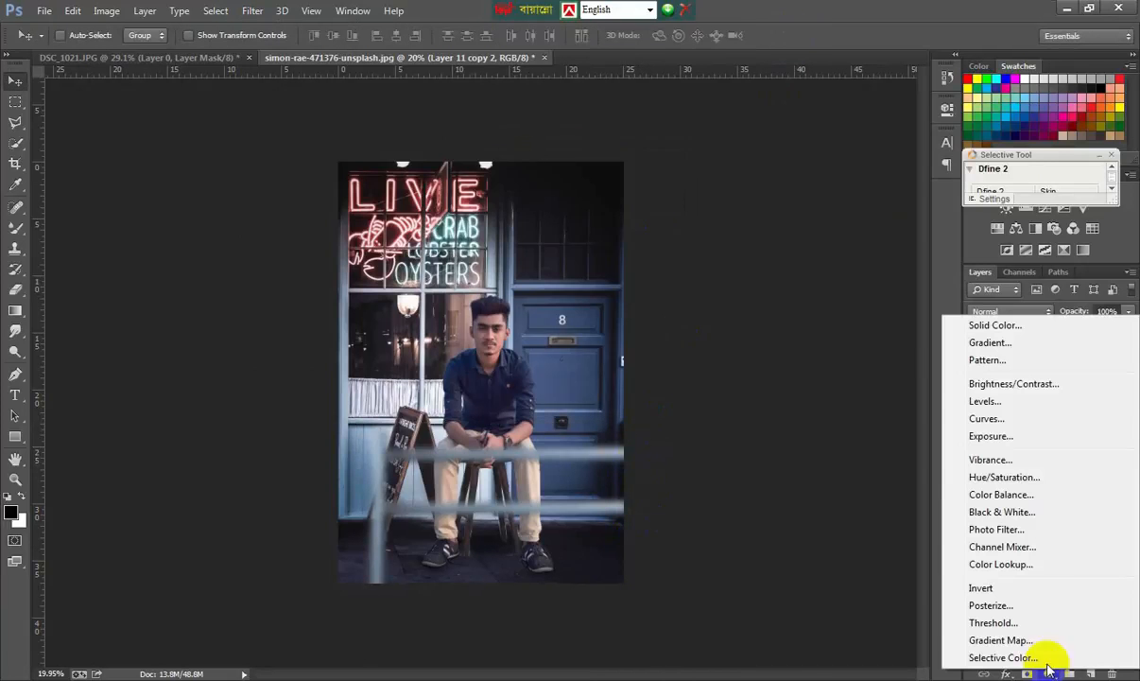
{"action": "left_click", "coordinate": [983, 490]}
{"action": "left_click", "coordinate": [810, 365]}
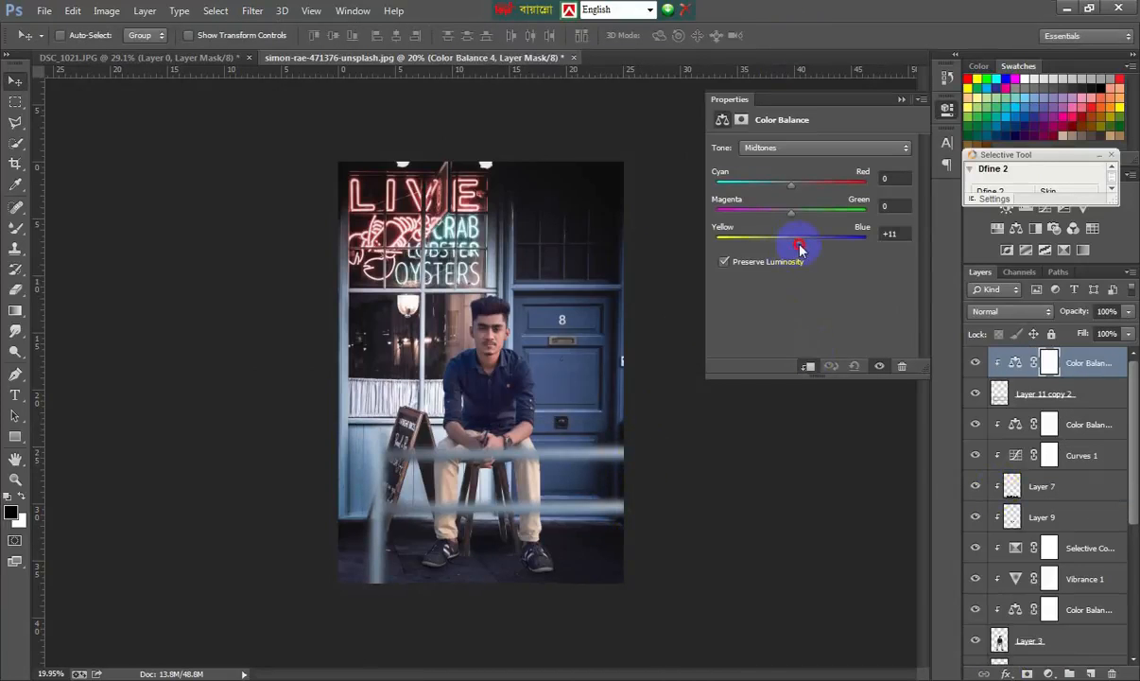
{"action": "left_click", "coordinate": [901, 98]}
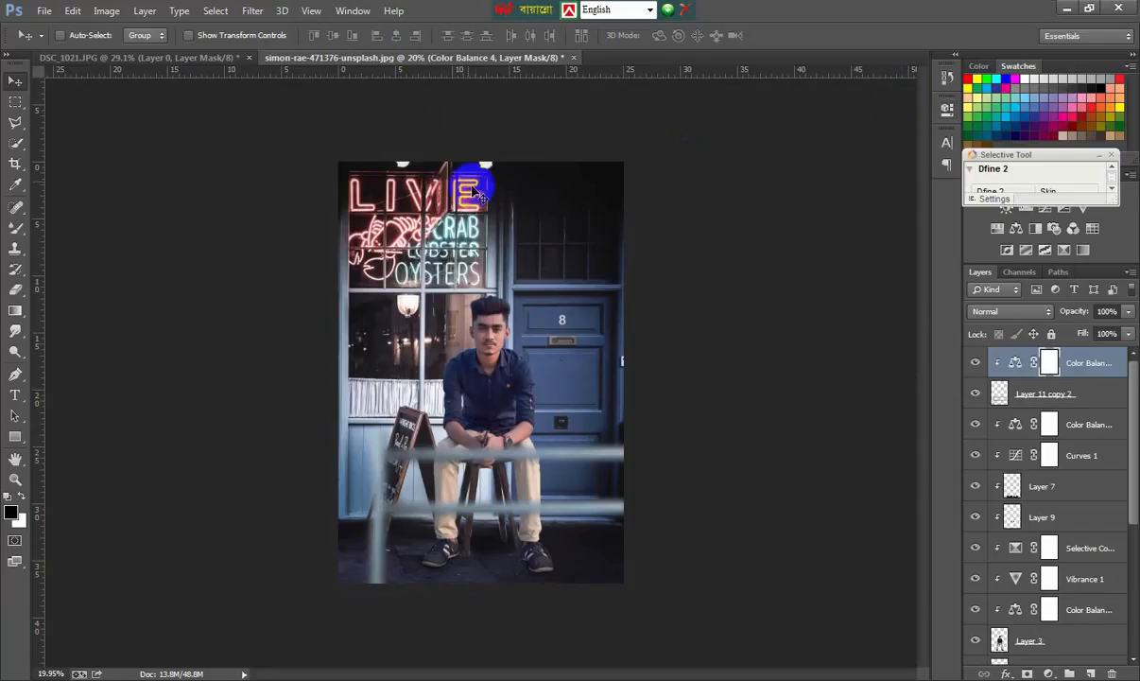
Adjust the Hue/Saturation of the railing on Layer 11 copy 2.
{"action": "left_click", "coordinate": [1031, 392]}
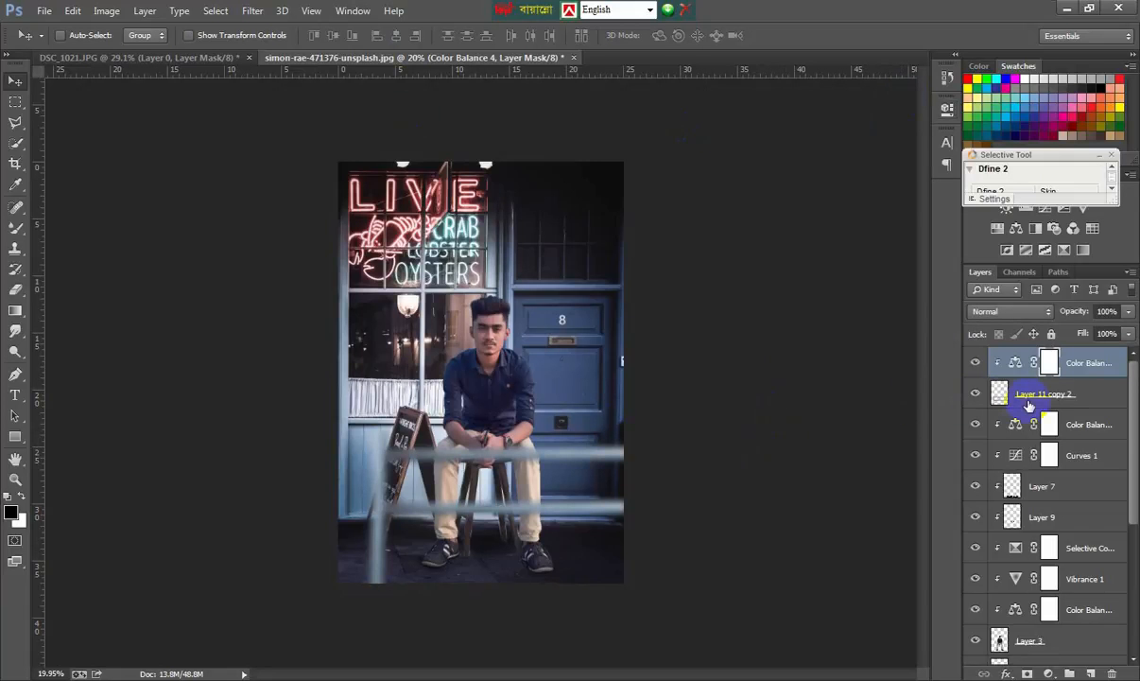
{"action": "key", "text": "ctrl+u"}
{"action": "left_click_drag", "start_coordinate": [629, 302], "coordinate": [858, 191]}
{"action": "left_click_drag", "start_coordinate": [817, 369], "coordinate": [804, 371]}
{"action": "left_click", "coordinate": [992, 217]}
Create a new layer above the railing's Color Balance adjustment and stamp all visible layers into it.
{"action": "left_click", "coordinate": [1051, 364]}
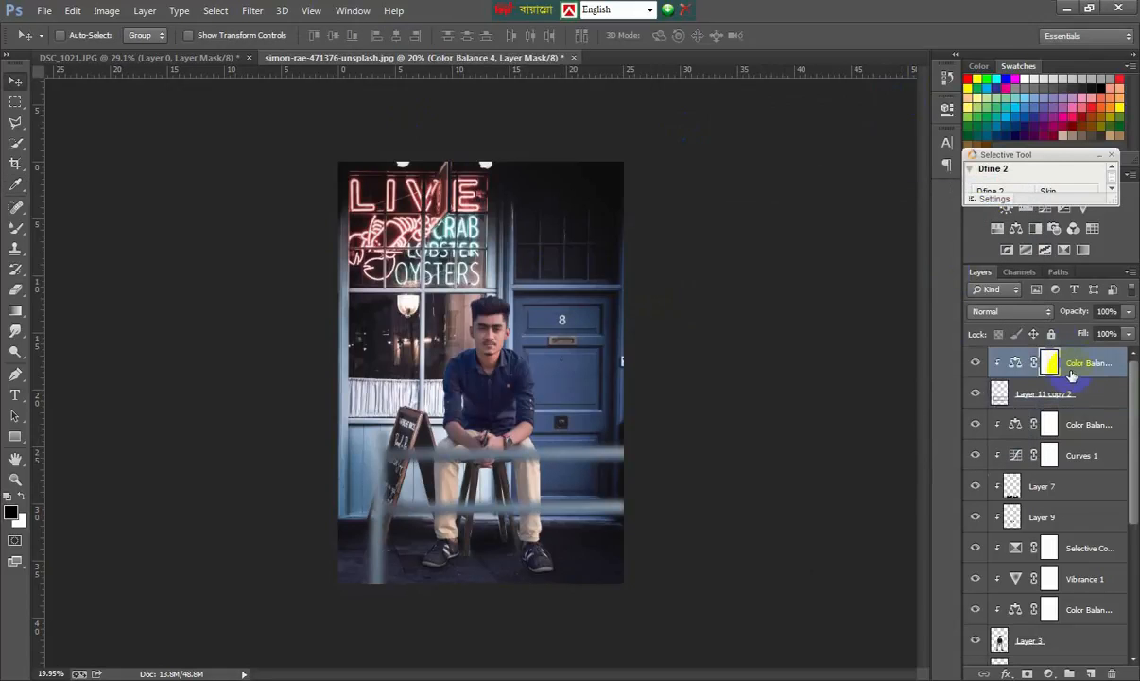
{"action": "left_click", "coordinate": [1089, 673]}
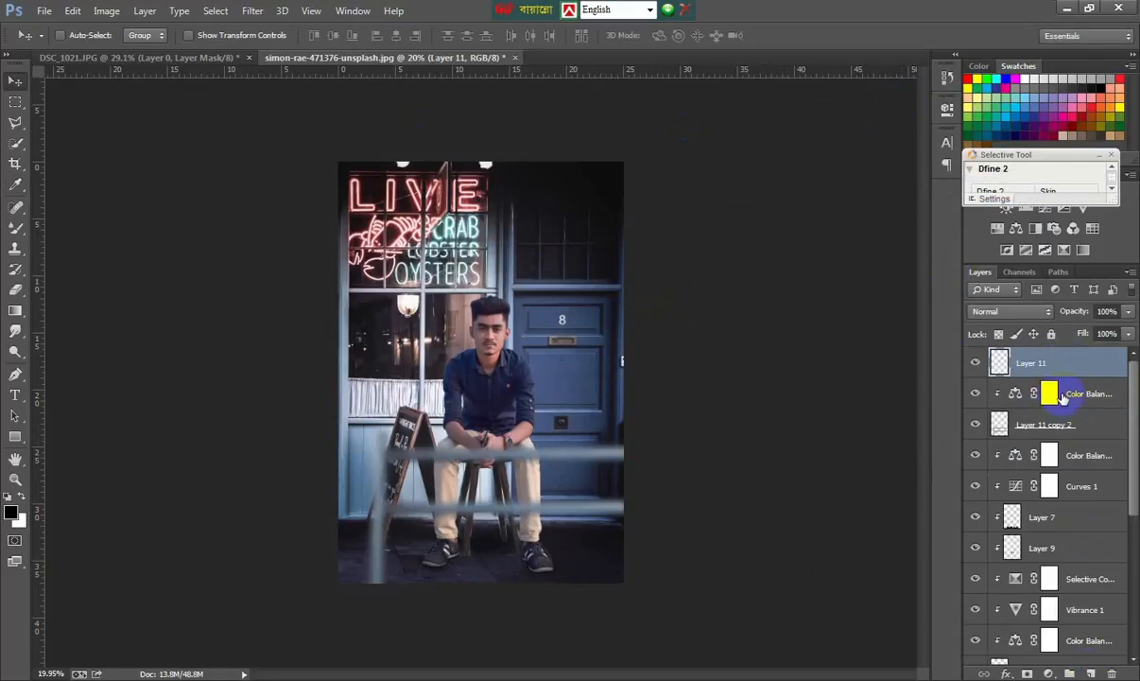
{"action": "scroll", "coordinate": [570, 357], "scroll_direction": "up", "scroll_amount": 6}
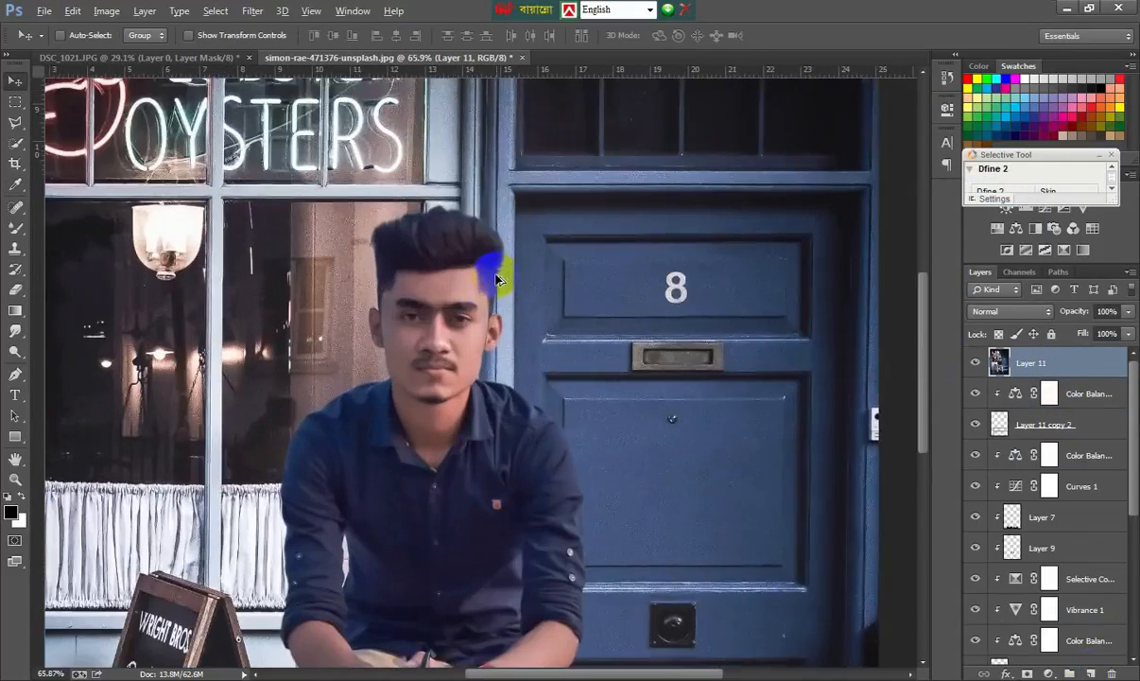
{"action": "scroll", "coordinate": [495, 271], "scroll_direction": "down", "scroll_amount": 5}
Open the merged layer in the Camera Raw Filter and set the exposure to +0.25.
{"action": "left_click", "coordinate": [252, 10]}
{"action": "left_click", "coordinate": [294, 102]}
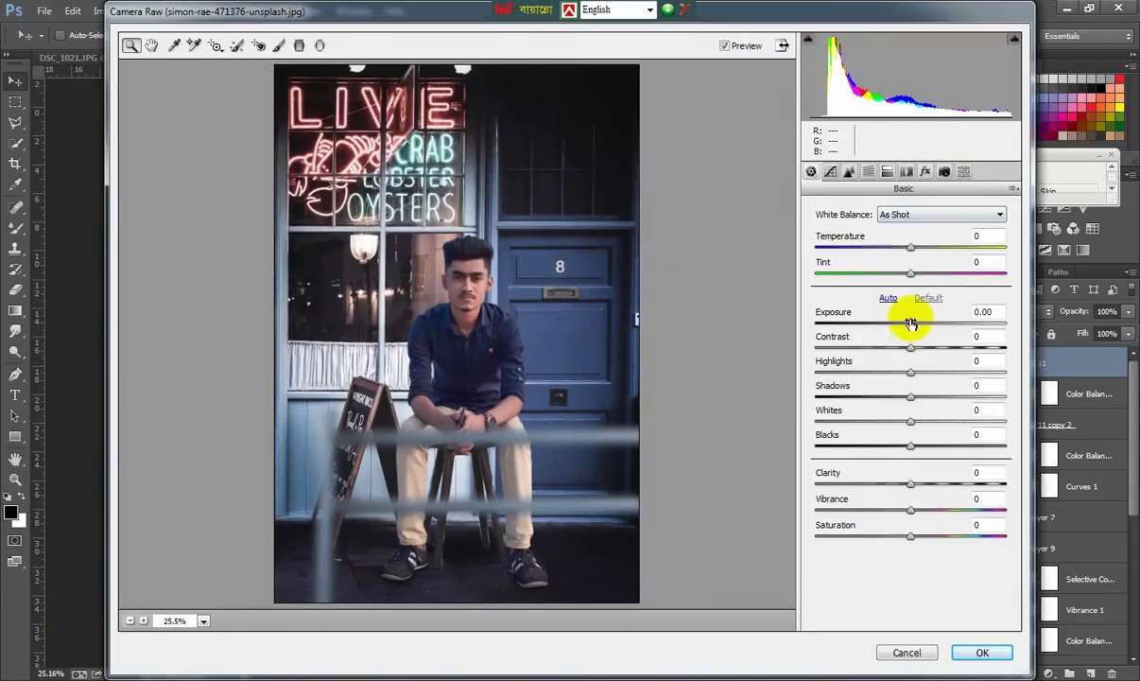
{"action": "left_click_drag", "start_coordinate": [911, 323], "coordinate": [915, 323]}
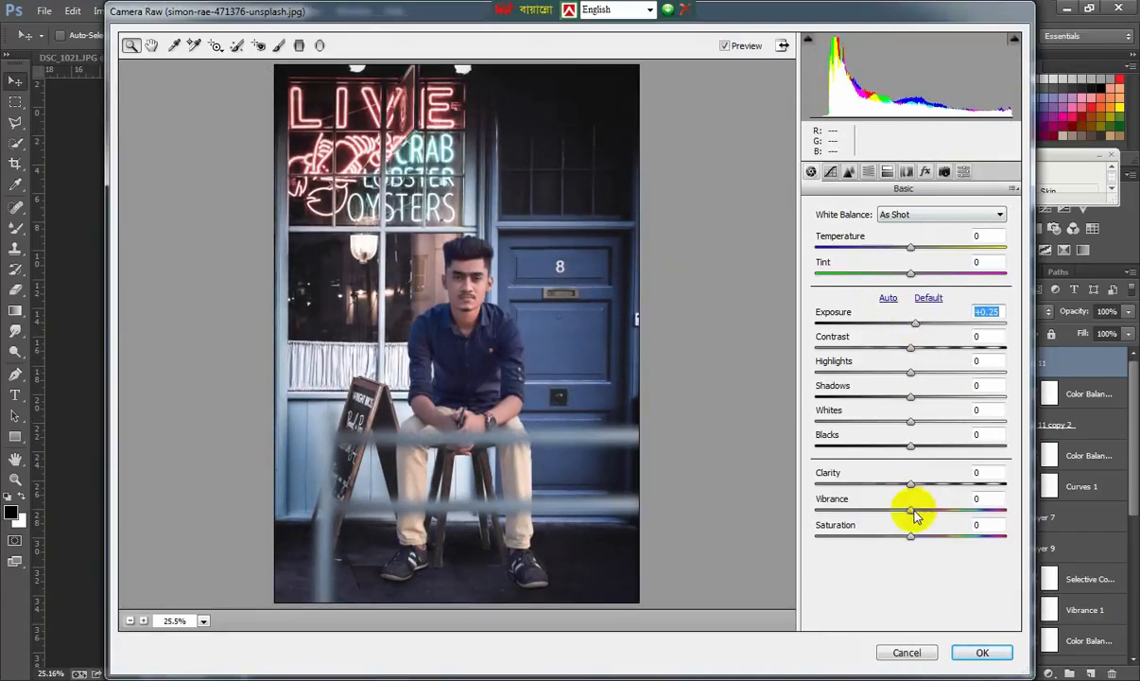
Add a graduated filter from the photo's lower edge up to the man's knees and set its exposure to -0.75.
{"action": "left_click", "coordinate": [299, 45]}
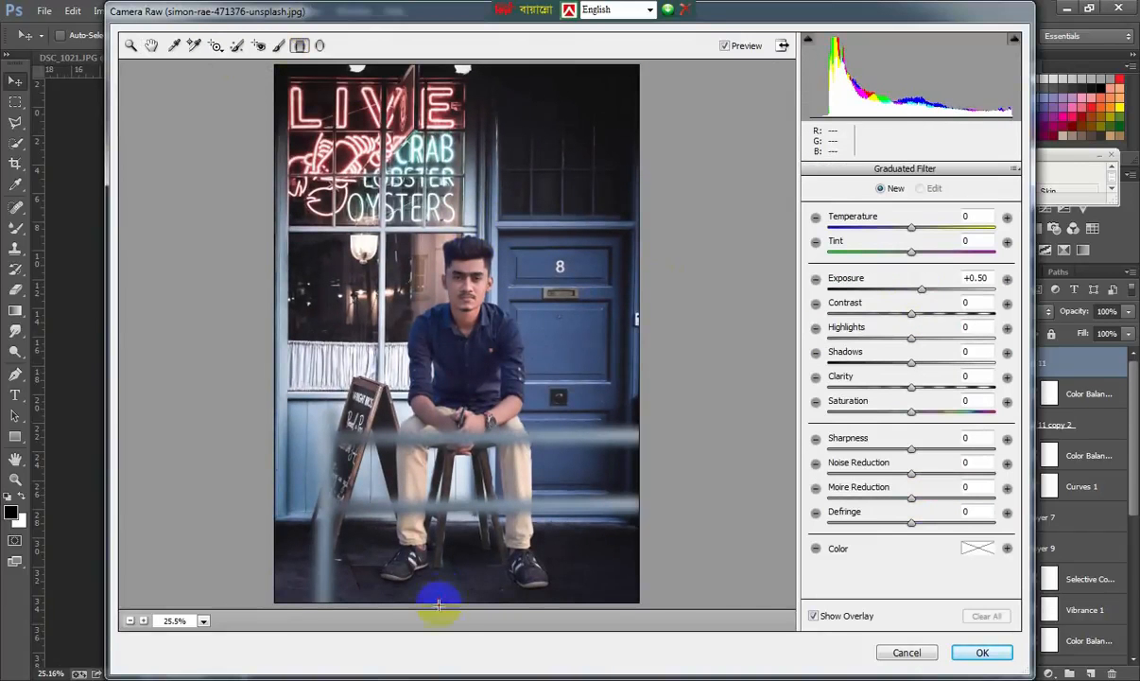
{"action": "left_click_drag", "start_coordinate": [438, 603], "coordinate": [437, 450]}
{"action": "left_click_drag", "start_coordinate": [921, 289], "coordinate": [898, 298]}
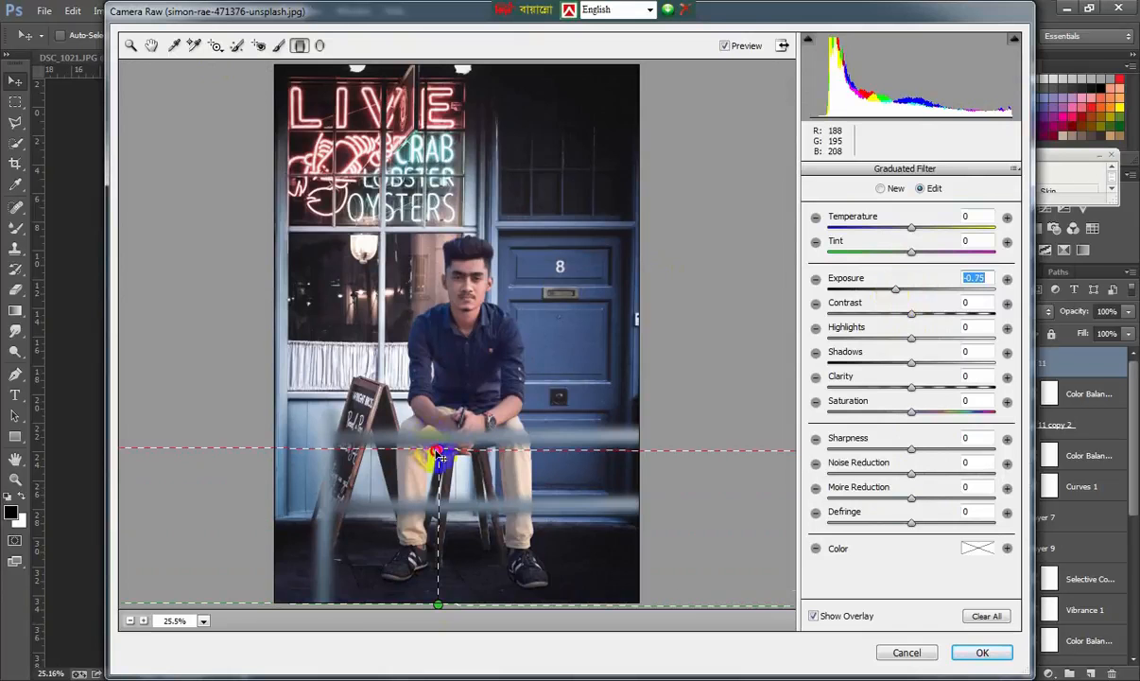
Extend the graduated filter slightly higher over the man's knees and warm the photo's white balance temperature.
{"action": "left_click_drag", "start_coordinate": [441, 458], "coordinate": [436, 443]}
{"action": "left_click", "coordinate": [151, 45]}
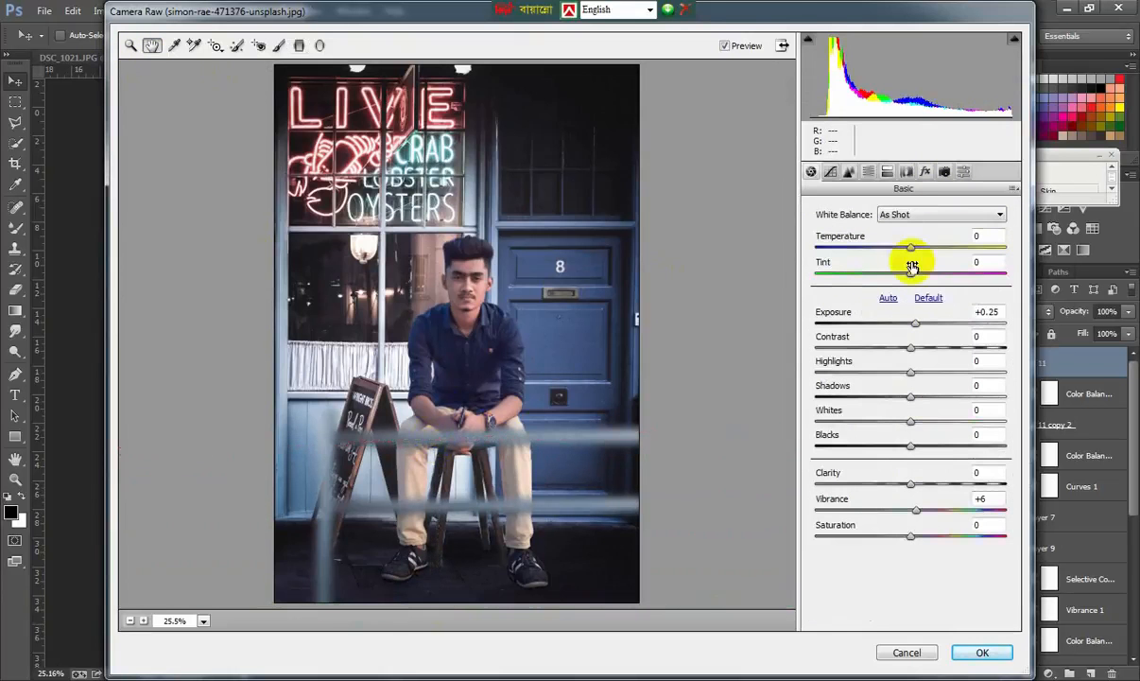
{"action": "left_click_drag", "start_coordinate": [910, 248], "coordinate": [919, 248]}
{"action": "left_click_drag", "start_coordinate": [911, 274], "coordinate": [926, 309]}
Set the oranges luminance to +17 and the purples hue to -20 in the HSL adjustments.
{"action": "left_click", "coordinate": [868, 171]}
{"action": "left_click", "coordinate": [904, 232]}
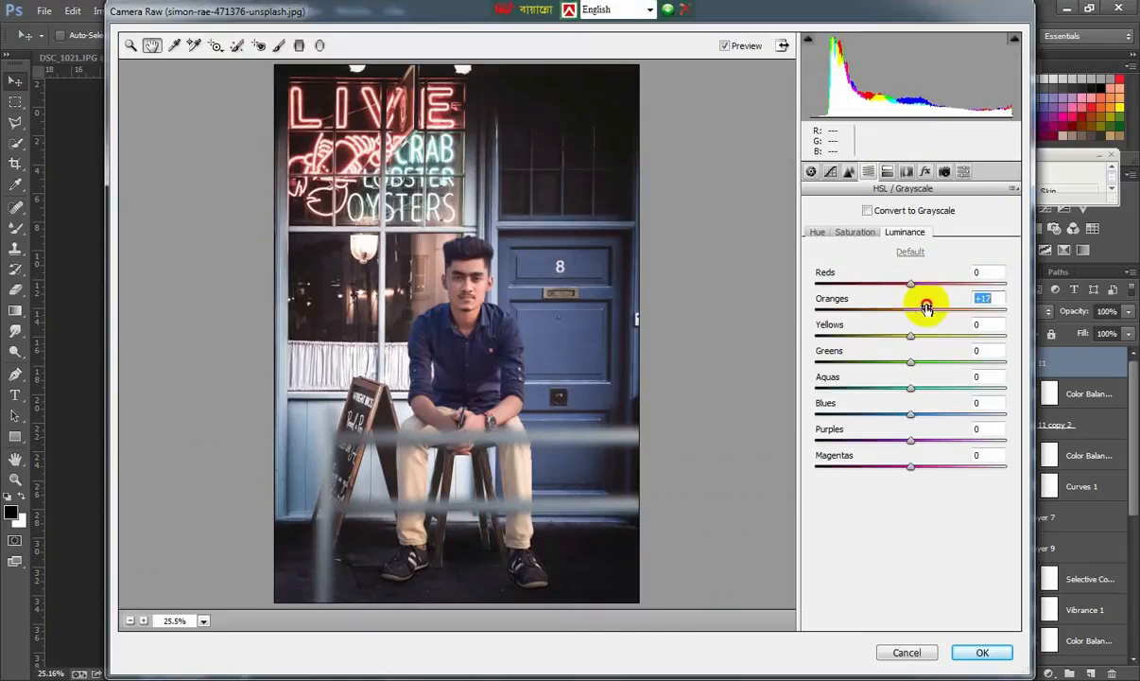
{"action": "left_click", "coordinate": [817, 232]}
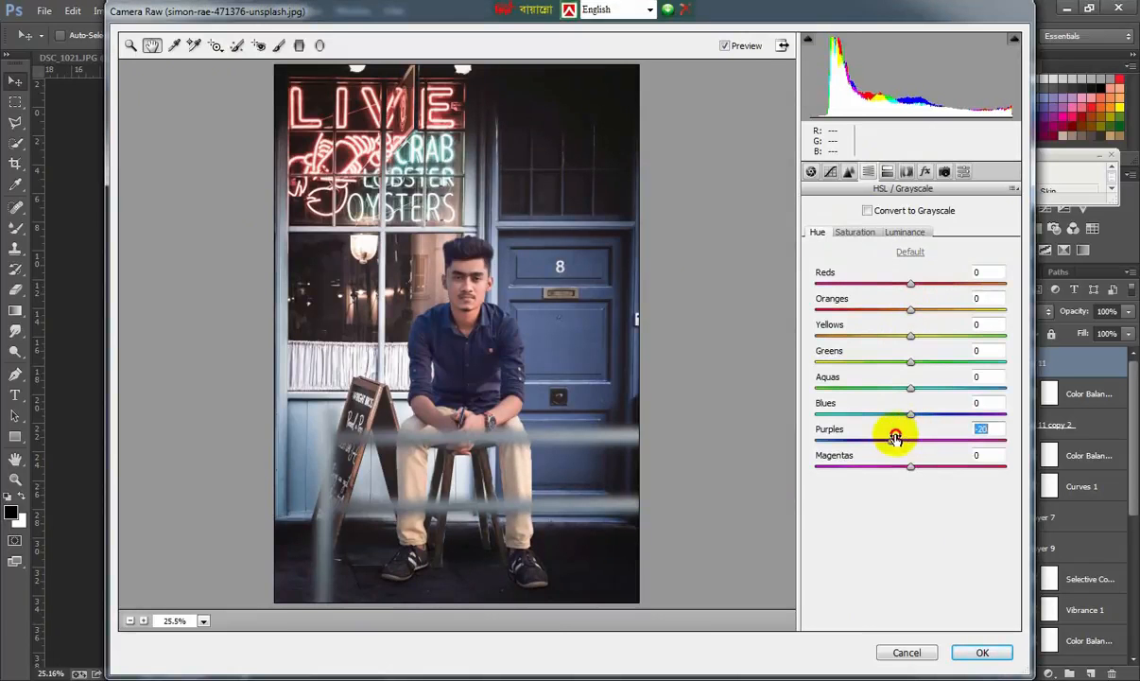
Add a post-crop vignette with an amount of -12 and apply the Camera Raw Filter.
{"action": "left_click", "coordinate": [925, 171]}
{"action": "left_click_drag", "start_coordinate": [910, 375], "coordinate": [912, 376]}
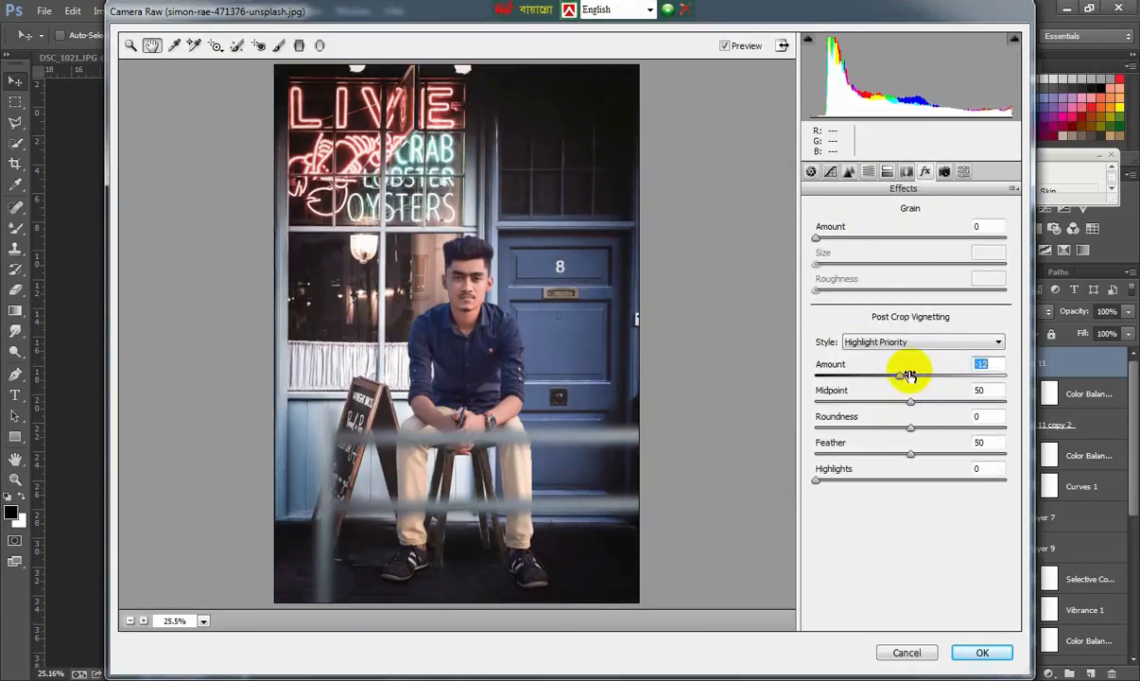
{"action": "left_click", "coordinate": [982, 653]}
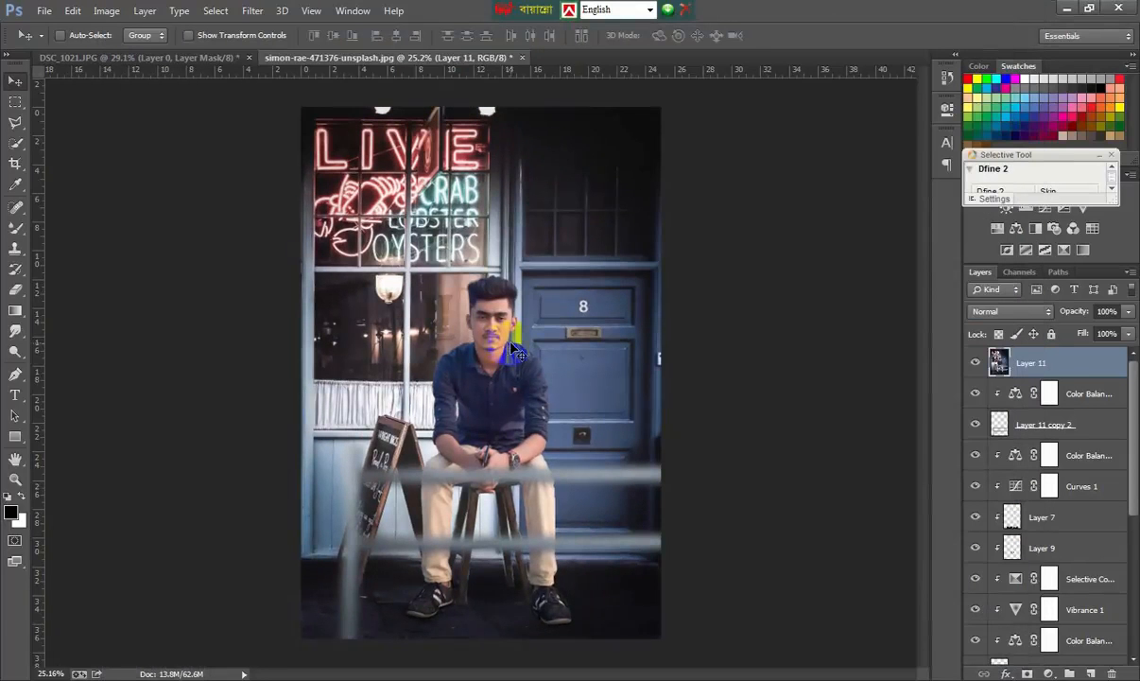
{"action": "scroll", "coordinate": [515, 353], "scroll_direction": "up", "scroll_amount": 5}
{"action": "scroll", "coordinate": [515, 352], "scroll_direction": "down", "scroll_amount": 6}
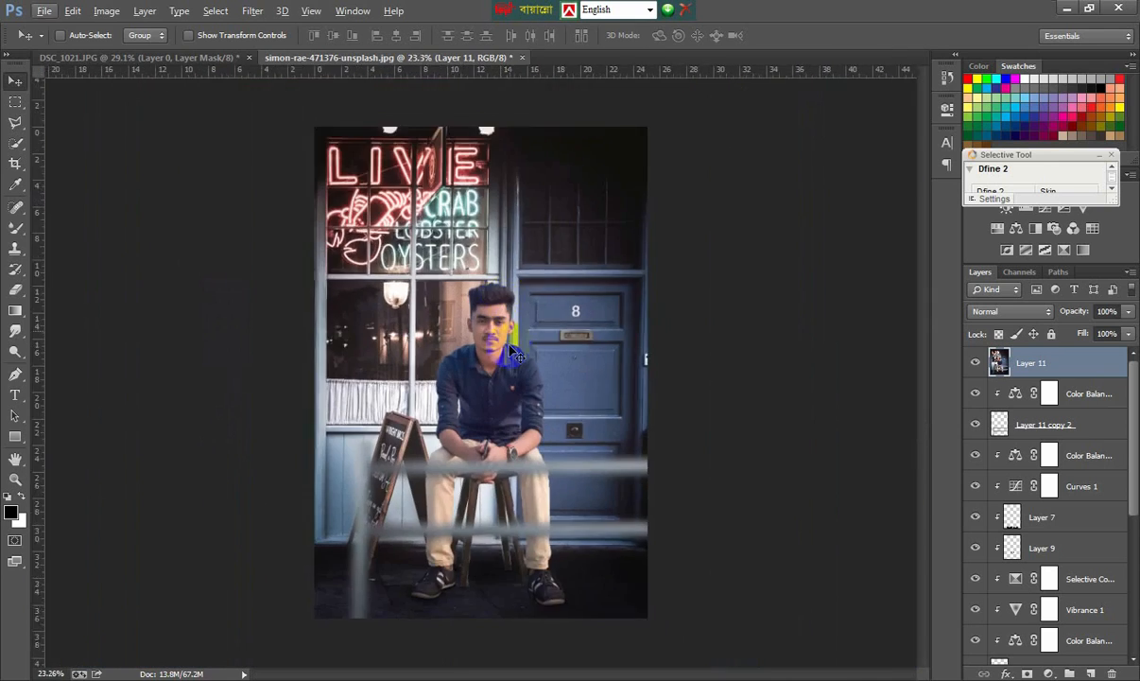
{"action": "scroll", "coordinate": [501, 473], "scroll_direction": "up", "scroll_amount": 5}
{"action": "scroll", "coordinate": [522, 477], "scroll_direction": "down", "scroll_amount": 4}
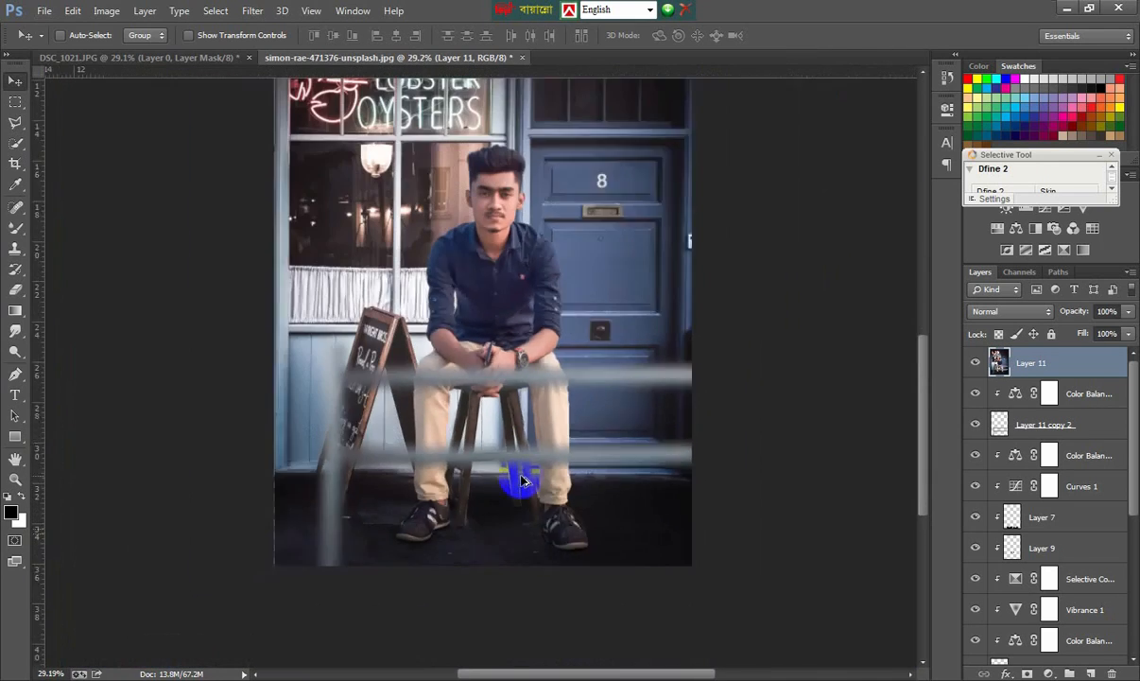
{"action": "scroll", "coordinate": [522, 482], "scroll_direction": "down", "scroll_amount": 1}
{"action": "left_click", "coordinate": [253, 10]}
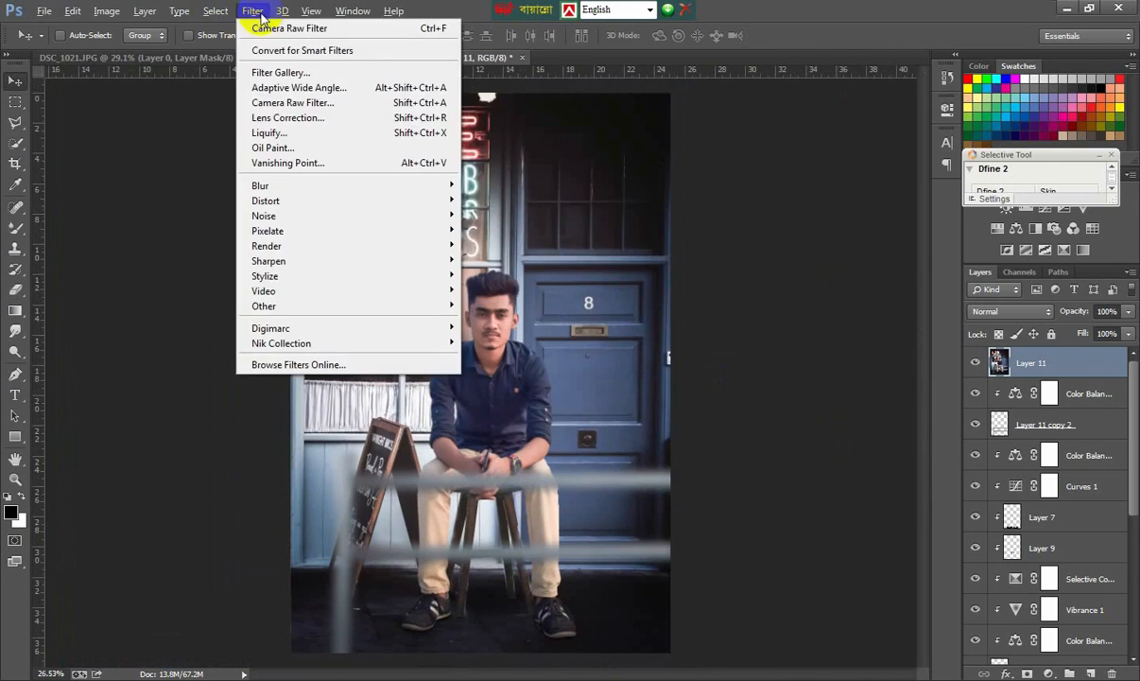
{"action": "left_click", "coordinate": [1068, 673]}
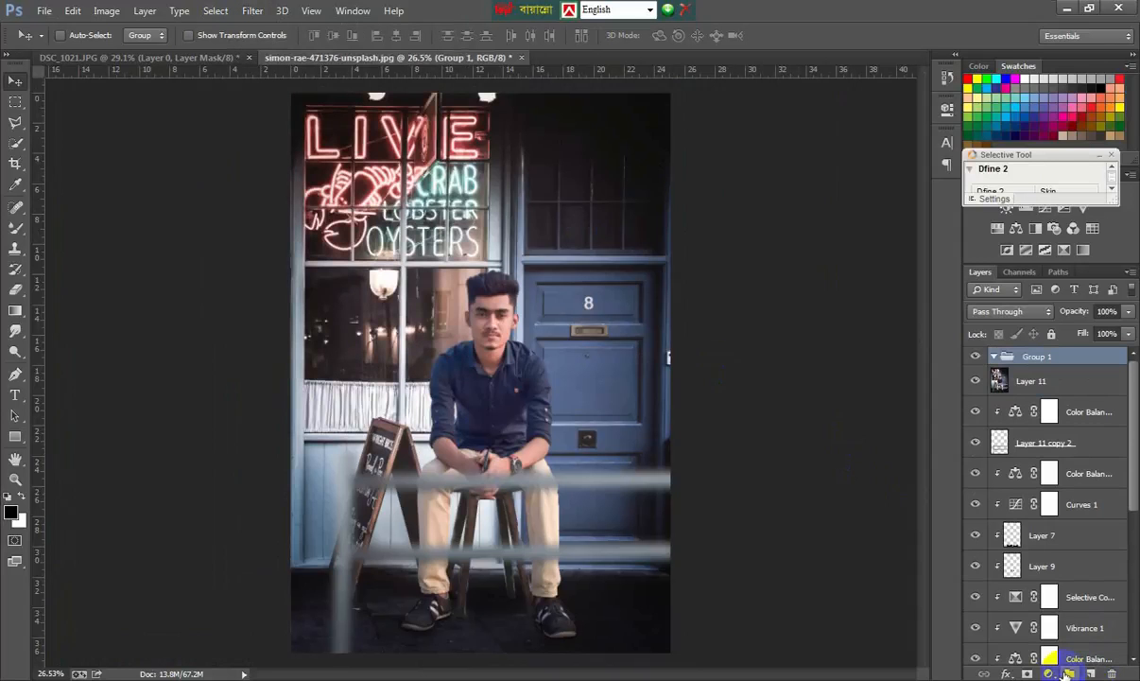
Add a gradient fill layer above Layer 11 with the Black, White preset, reversed and in radial style.
{"action": "left_click", "coordinate": [1048, 673]}
{"action": "left_click", "coordinate": [980, 344]}
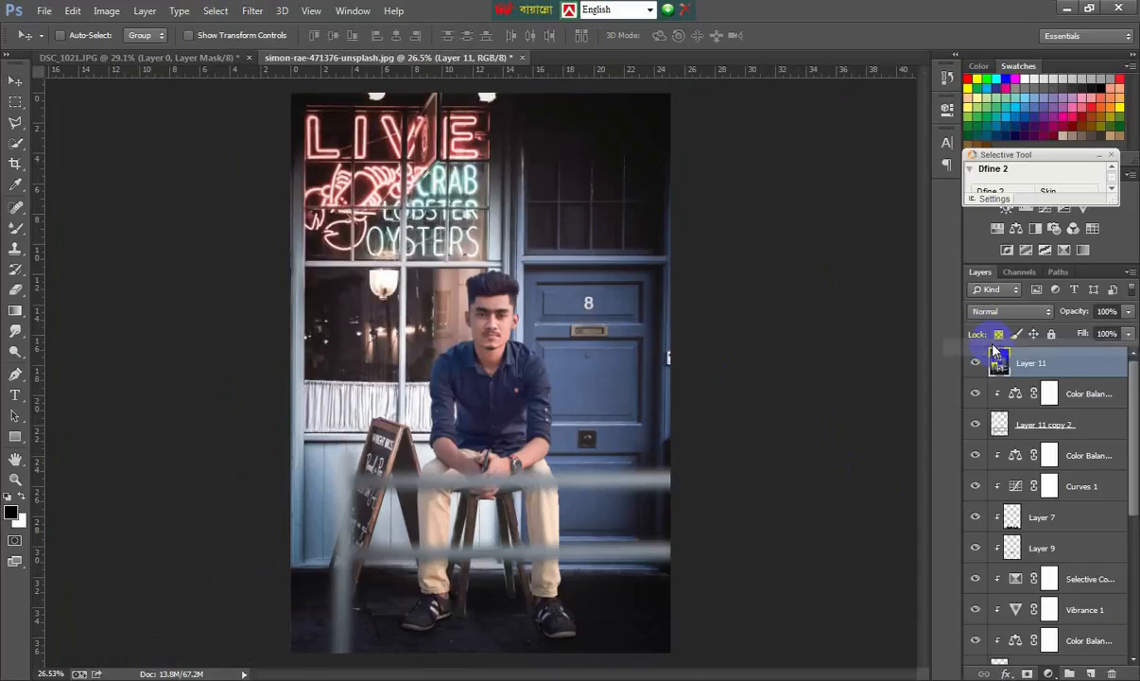
{"action": "left_click", "coordinate": [553, 204]}
{"action": "left_click", "coordinate": [479, 153]}
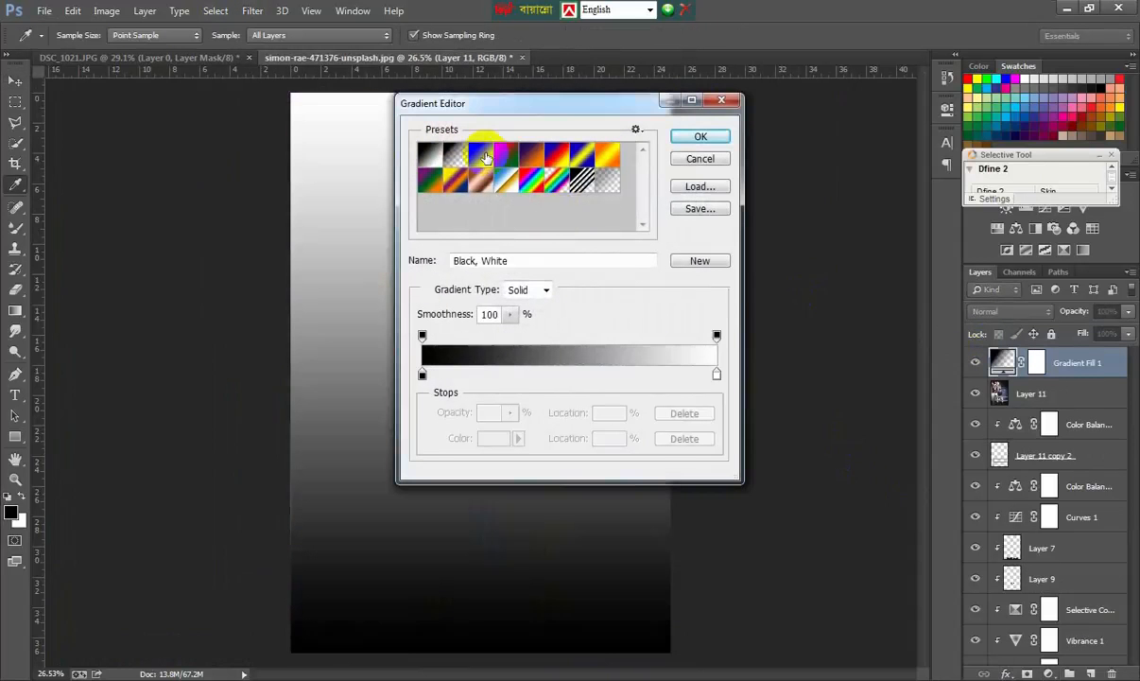
{"action": "left_click", "coordinate": [700, 137]}
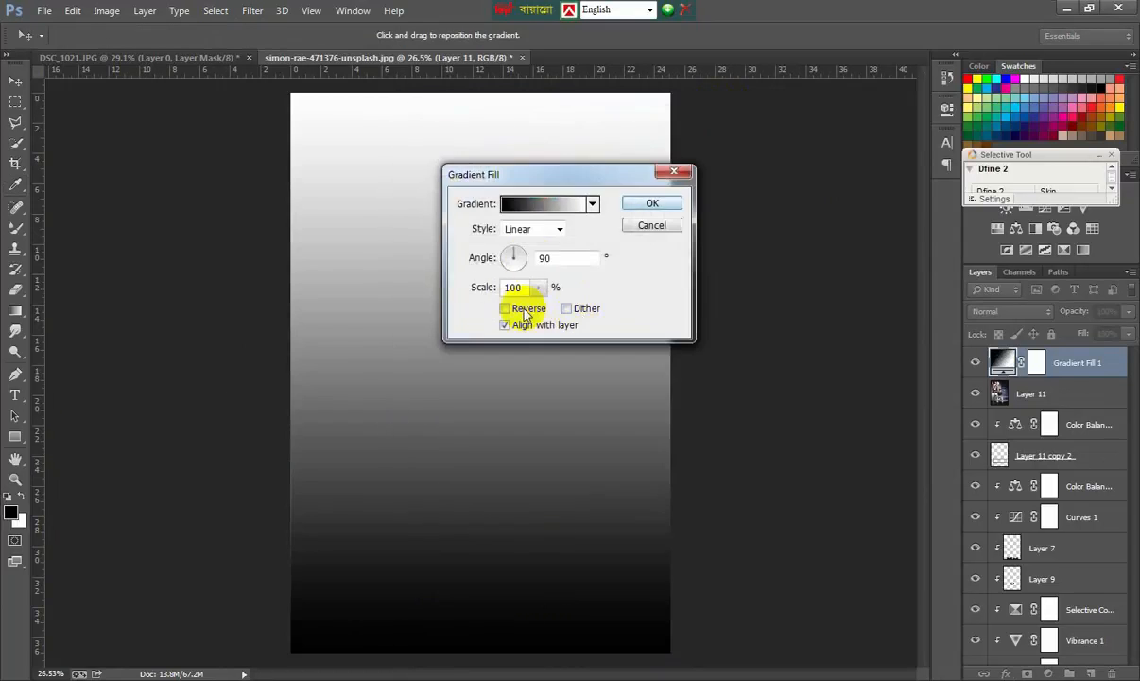
{"action": "left_click", "coordinate": [505, 308]}
{"action": "left_click", "coordinate": [533, 229]}
{"action": "left_click", "coordinate": [534, 254]}
Change the gradient fill to the black-to-transparent preset and set its scale to 189%.
{"action": "left_click", "coordinate": [545, 202]}
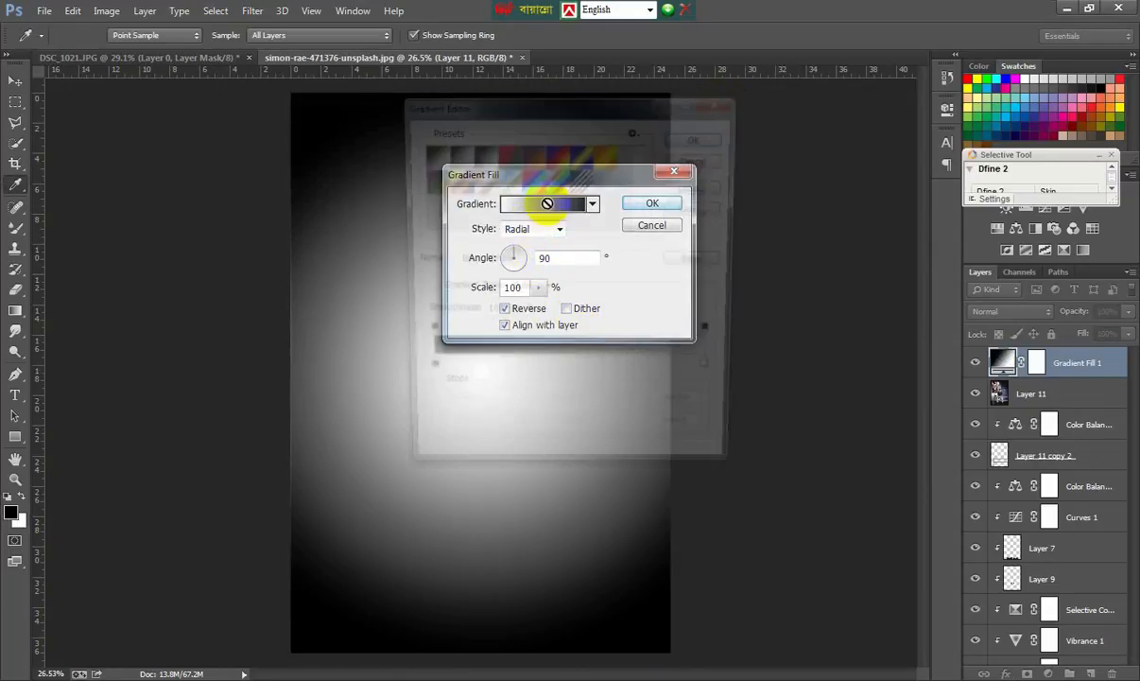
{"action": "left_click", "coordinate": [454, 159]}
{"action": "left_click", "coordinate": [700, 137]}
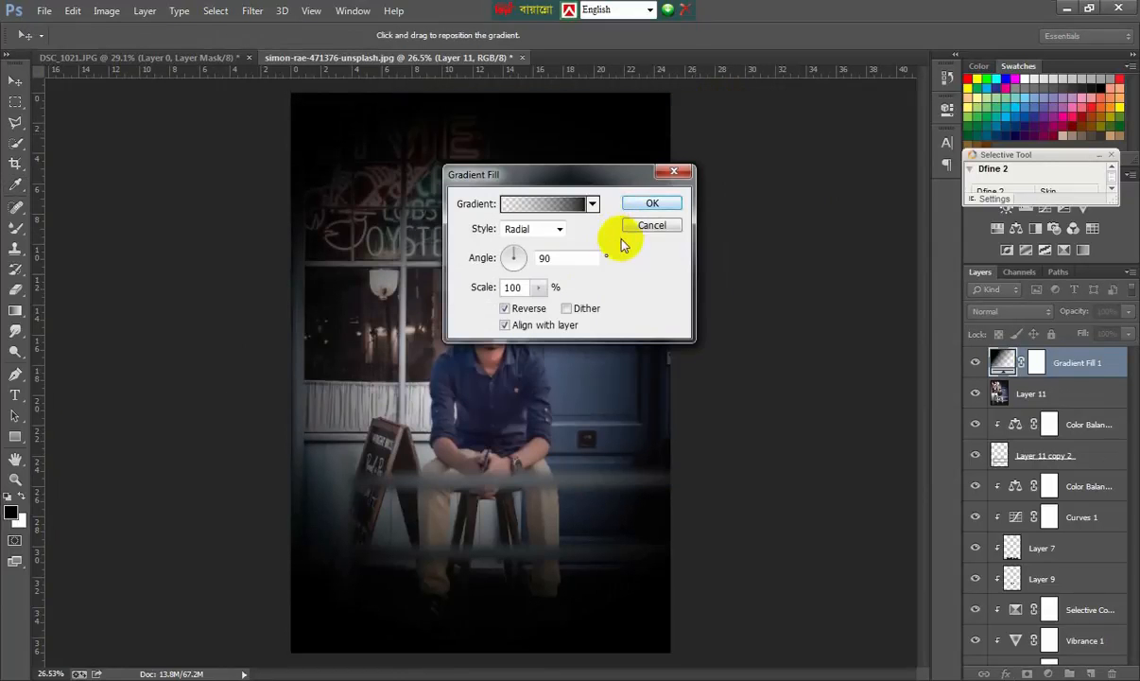
{"action": "mouse_move", "coordinate": [542, 288]}
{"action": "left_mouse_down"}
{"action": "mouse_move", "coordinate": [534, 301]}
{"action": "mouse_move", "coordinate": [546, 305]}
{"action": "left_mouse_up"}
{"action": "left_click", "coordinate": [635, 202]}
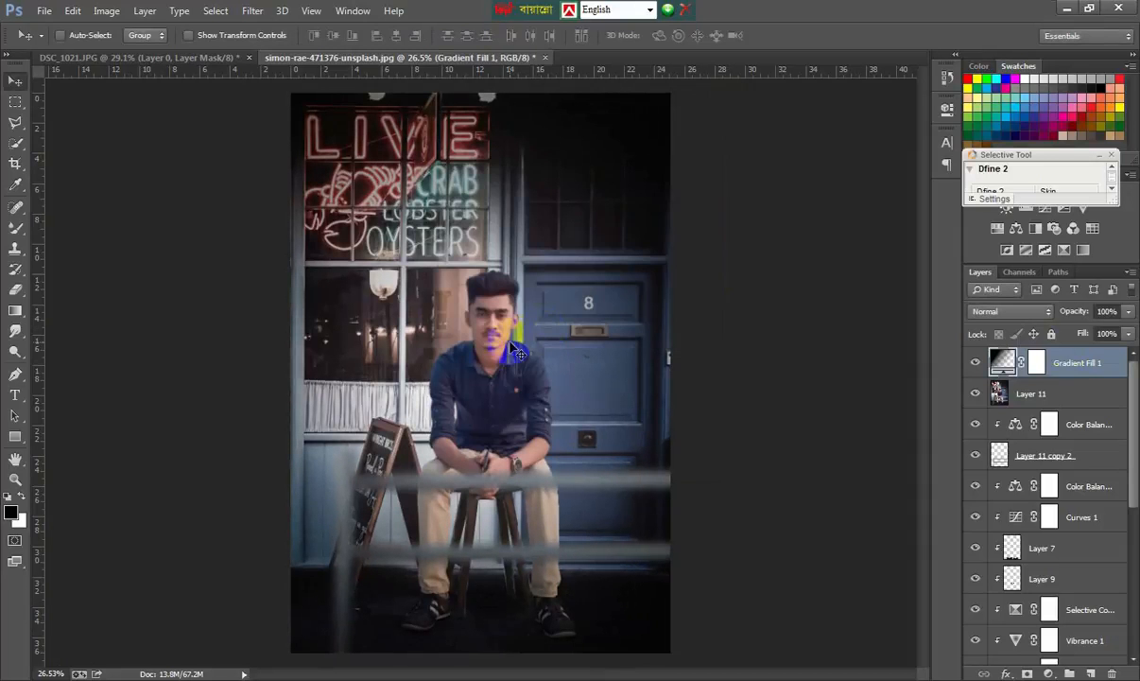
Shift the radial gradient's centre upward over the man and set its scale to 278% and angle to 70.02°.
{"action": "double_click", "coordinate": [999, 364]}
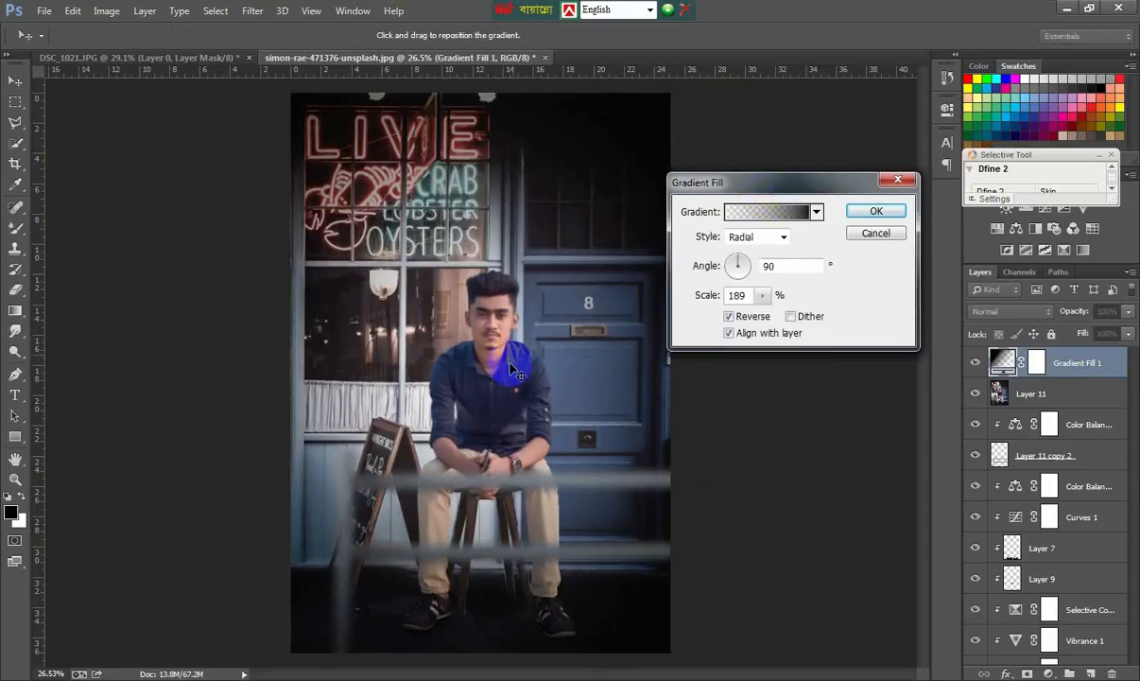
{"action": "left_click_drag", "start_coordinate": [517, 381], "coordinate": [519, 333]}
{"action": "left_click_drag", "start_coordinate": [762, 295], "coordinate": [769, 317]}
{"action": "left_click", "coordinate": [741, 258]}
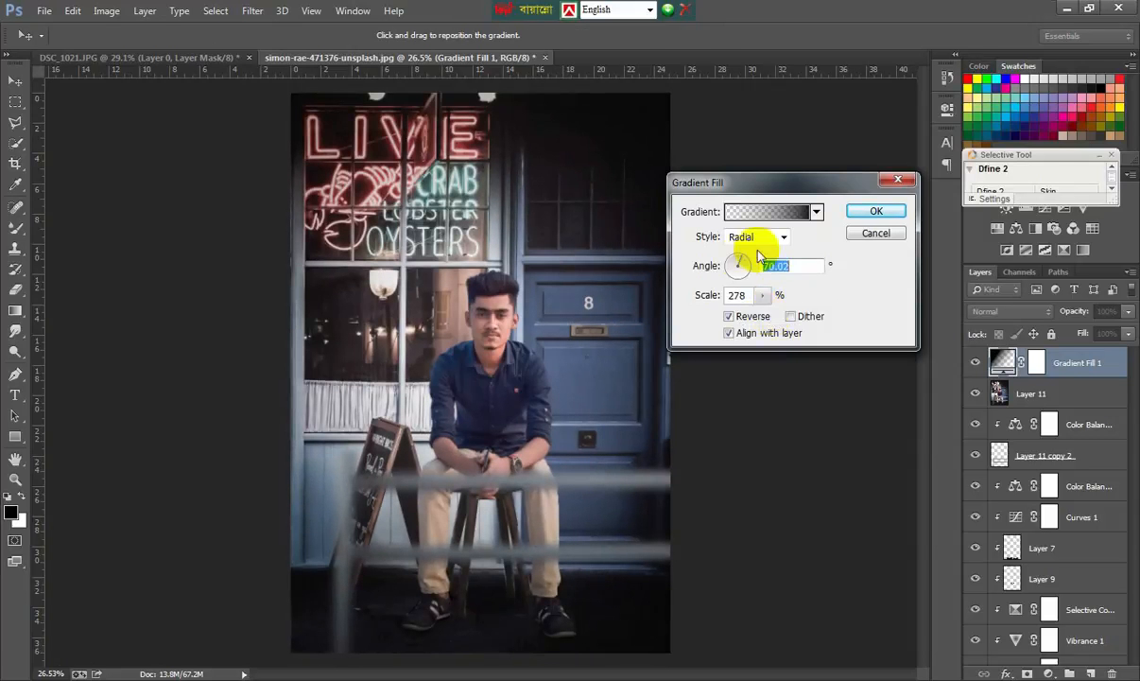
{"action": "left_click", "coordinate": [877, 210]}
Flatten the composite image into a single background layer.
{"action": "left_click", "coordinate": [1128, 273]}
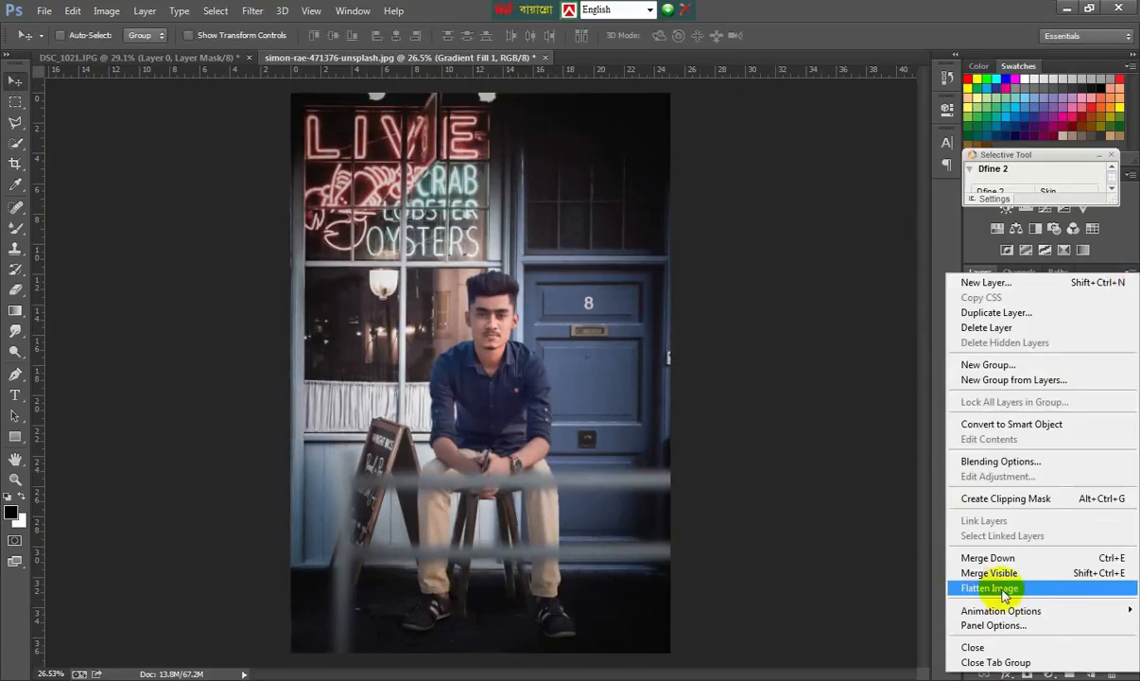
{"action": "left_click", "coordinate": [967, 583]}
Try the 3DLUT looks, including Crisp_Winter and HorrorBlue, on a Color Lookup adjustment layer, and delete that layer.
{"action": "left_click", "coordinate": [1047, 673]}
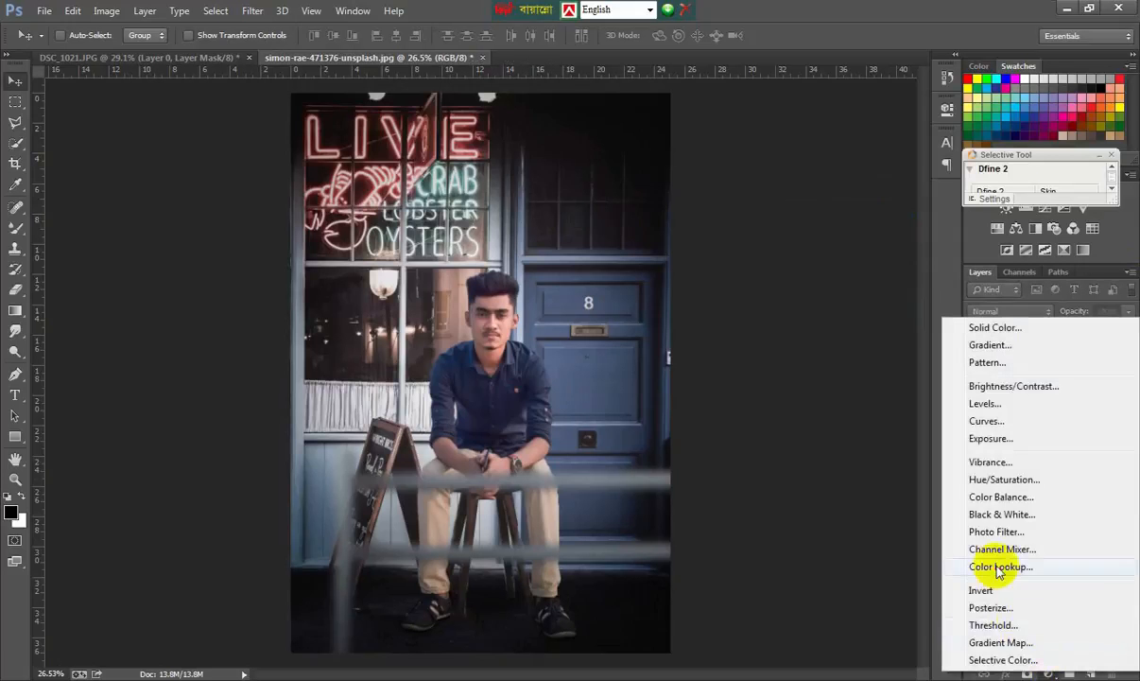
{"action": "left_click", "coordinate": [1000, 571]}
{"action": "left_click", "coordinate": [799, 147]}
{"action": "left_click", "coordinate": [815, 212]}
{"action": "key", "text": "Down"}
{"action": "key", "text": "Down"}
{"action": "key", "text": "Down"}
{"action": "key", "text": "Down"}
{"action": "key", "text": "Down"}
{"action": "key", "text": "Down"}
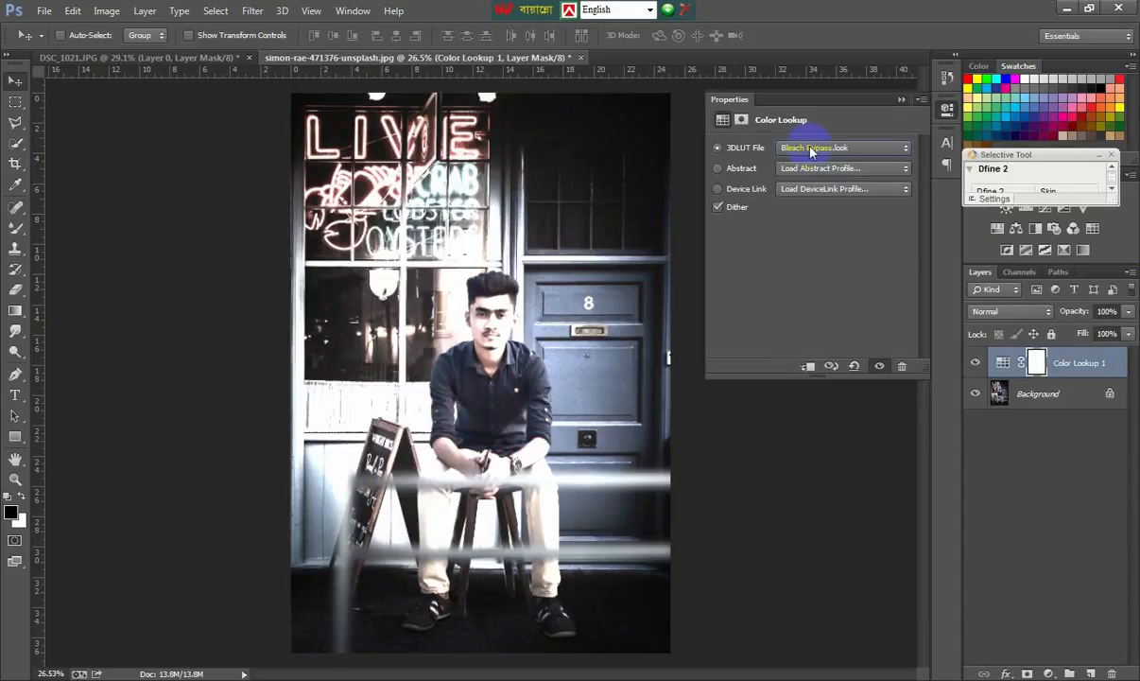
{"action": "key", "text": "Down"}
{"action": "key", "text": "Down"}
{"action": "key", "text": "Down"}
{"action": "key", "text": "Down"}
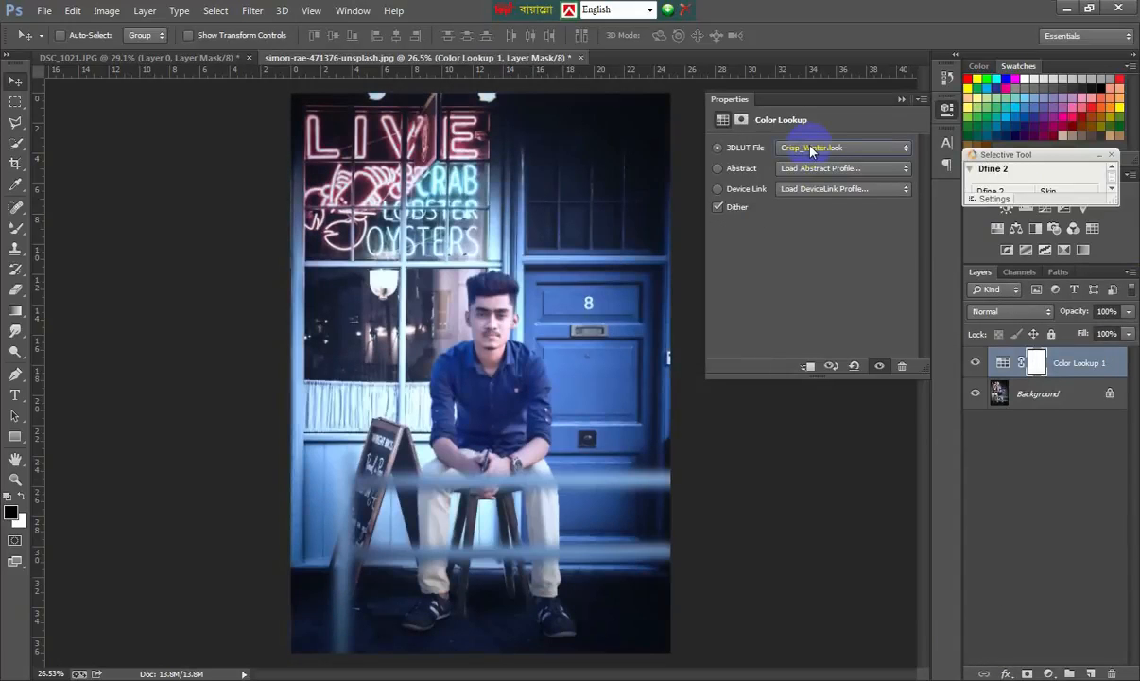
{"action": "key", "text": "Down"}
{"action": "key", "text": "Down"}
{"action": "key", "text": "Down"}
{"action": "key", "text": "Down"}
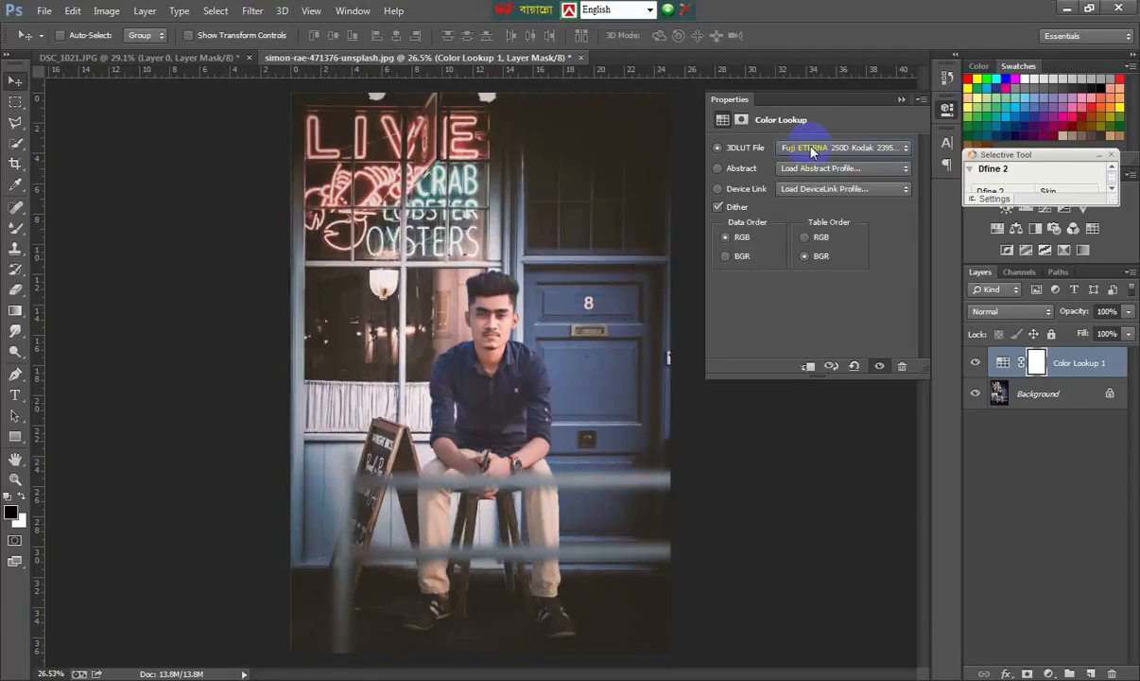
{"action": "key", "text": "Down"}
{"action": "key", "text": "Down"}
{"action": "key", "text": "Down"}
{"action": "key", "text": "Down"}
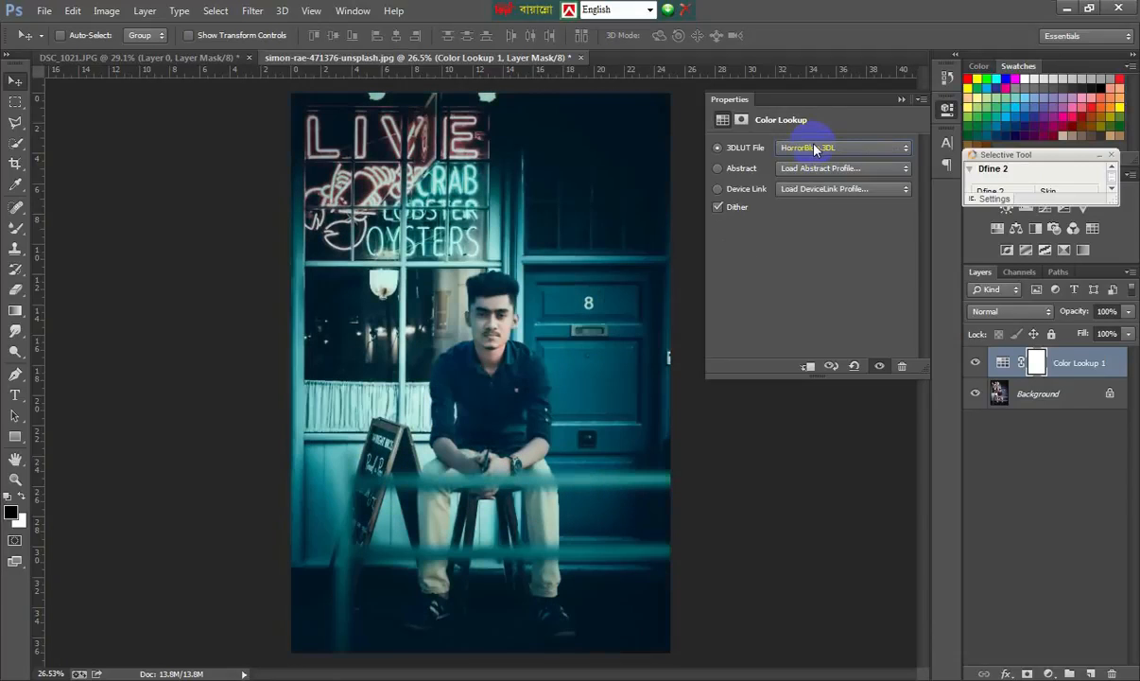
{"action": "key", "text": "Down"}
{"action": "key", "text": "Down"}
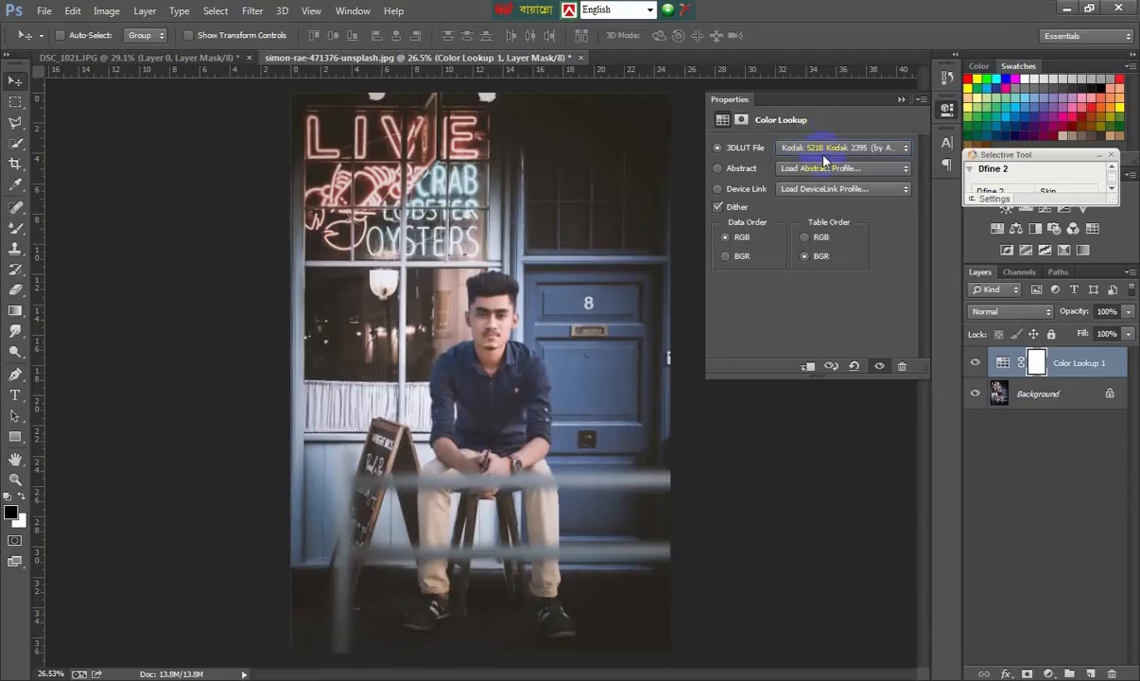
{"action": "left_click", "coordinate": [901, 365]}
{"action": "left_click", "coordinate": [902, 99]}
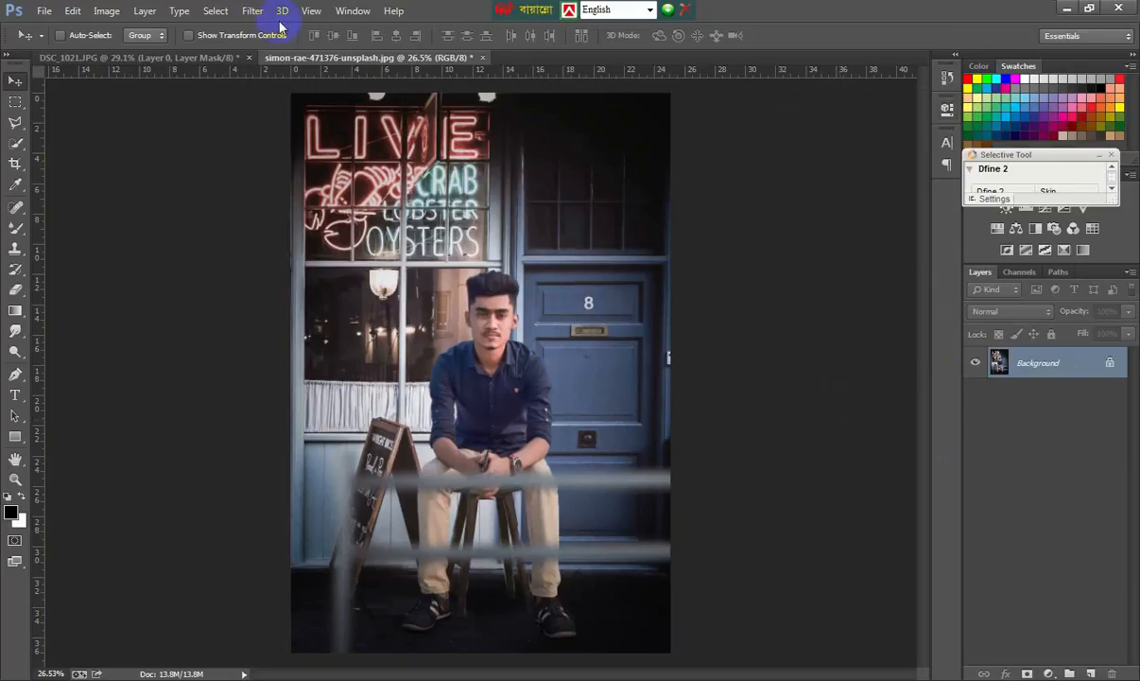
Open the flattened image in the Camera Raw Filter and set vibrance to +10 and exposure to +0.10.
{"action": "left_click", "coordinate": [252, 10]}
{"action": "left_click", "coordinate": [305, 101]}
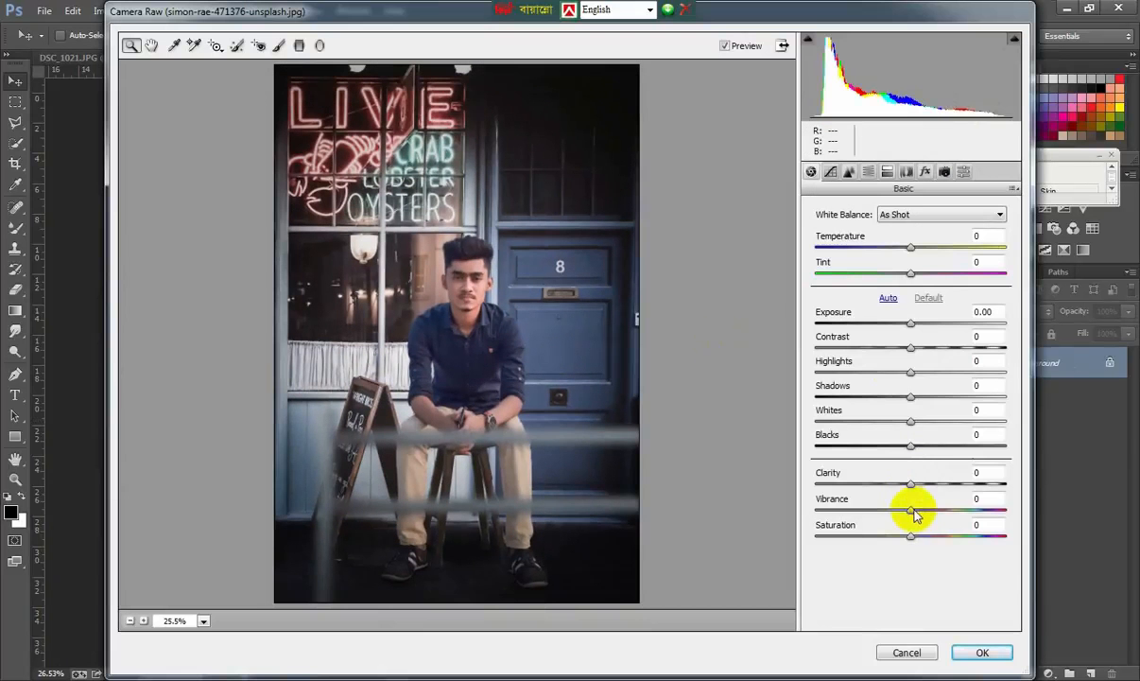
{"action": "left_click_drag", "start_coordinate": [922, 511], "coordinate": [923, 510]}
{"action": "left_click_drag", "start_coordinate": [909, 322], "coordinate": [913, 323]}
Darken the ground around the shoes with a graduated filter at -1.55 exposure, fine-tune the highlights, and apply the Camera Raw Filter.
{"action": "left_click", "coordinate": [300, 47]}
{"action": "left_click_drag", "start_coordinate": [922, 288], "coordinate": [887, 290]}
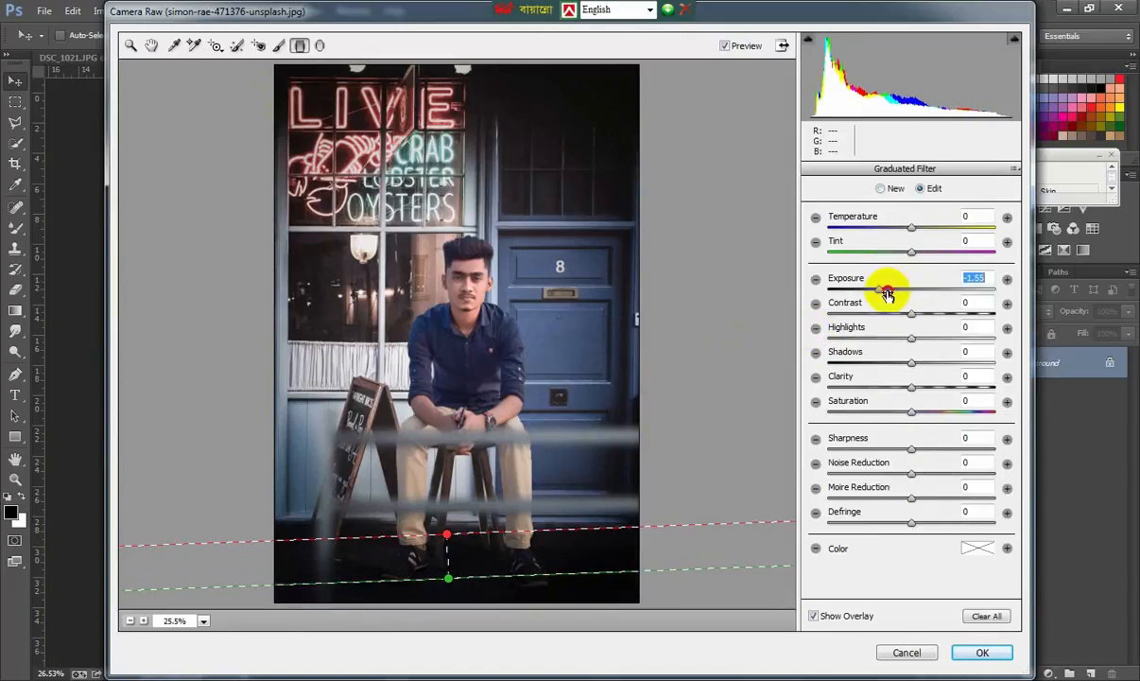
{"action": "left_click", "coordinate": [151, 45]}
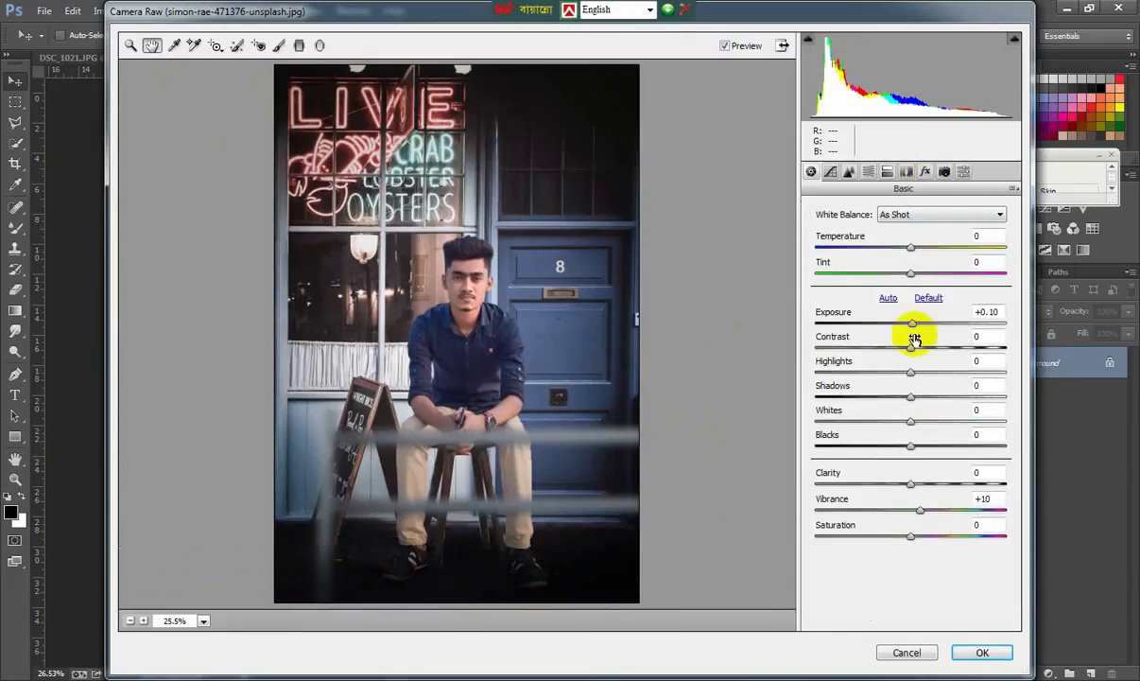
{"action": "left_click_drag", "start_coordinate": [910, 371], "coordinate": [914, 447]}
{"action": "left_click", "coordinate": [980, 653]}
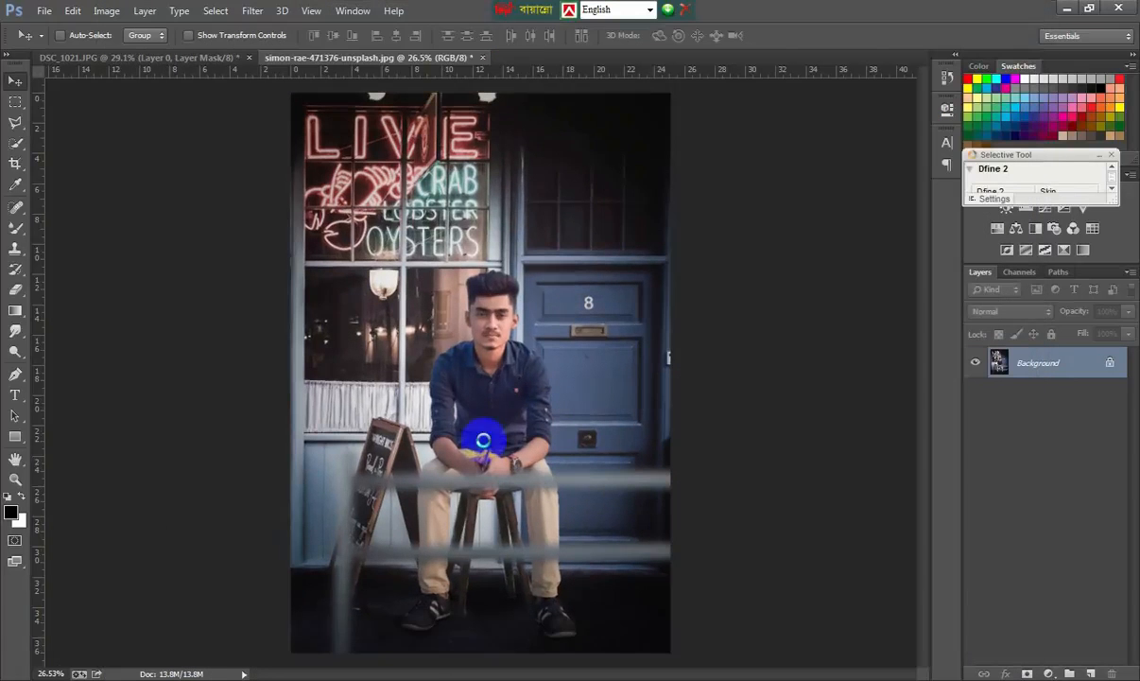
Close the DSC_1021.JPG document containing the cut-out man.
{"action": "left_click", "coordinate": [248, 57]}
{"action": "left_click", "coordinate": [573, 267]}
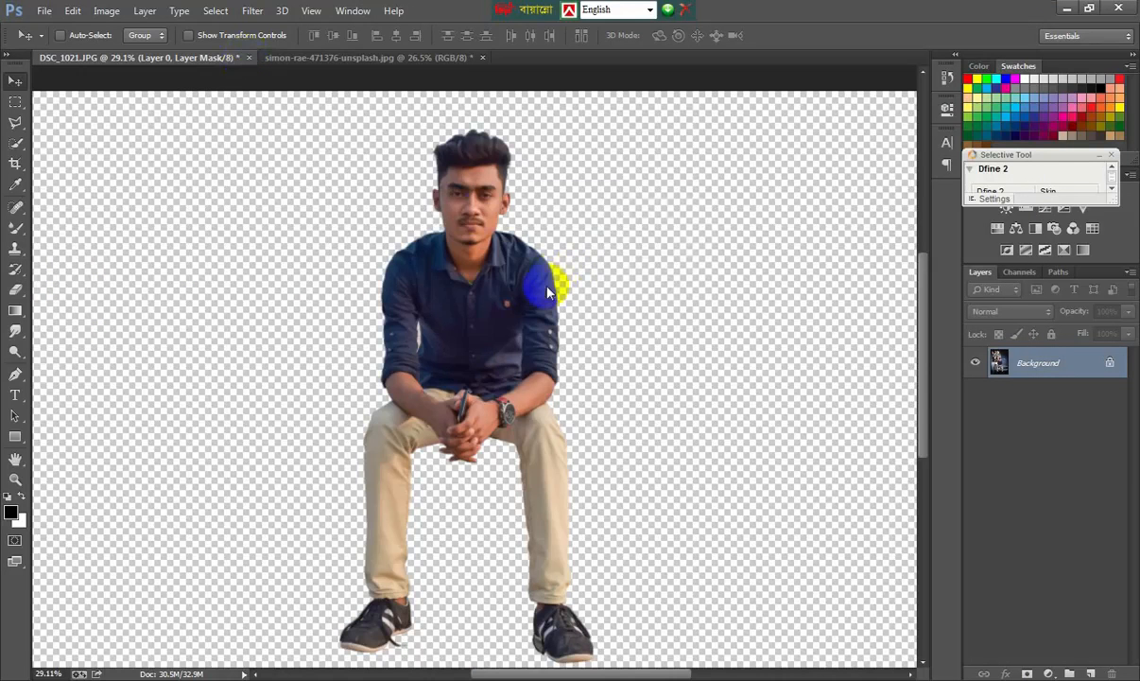
{"action": "left_click", "coordinate": [249, 58]}
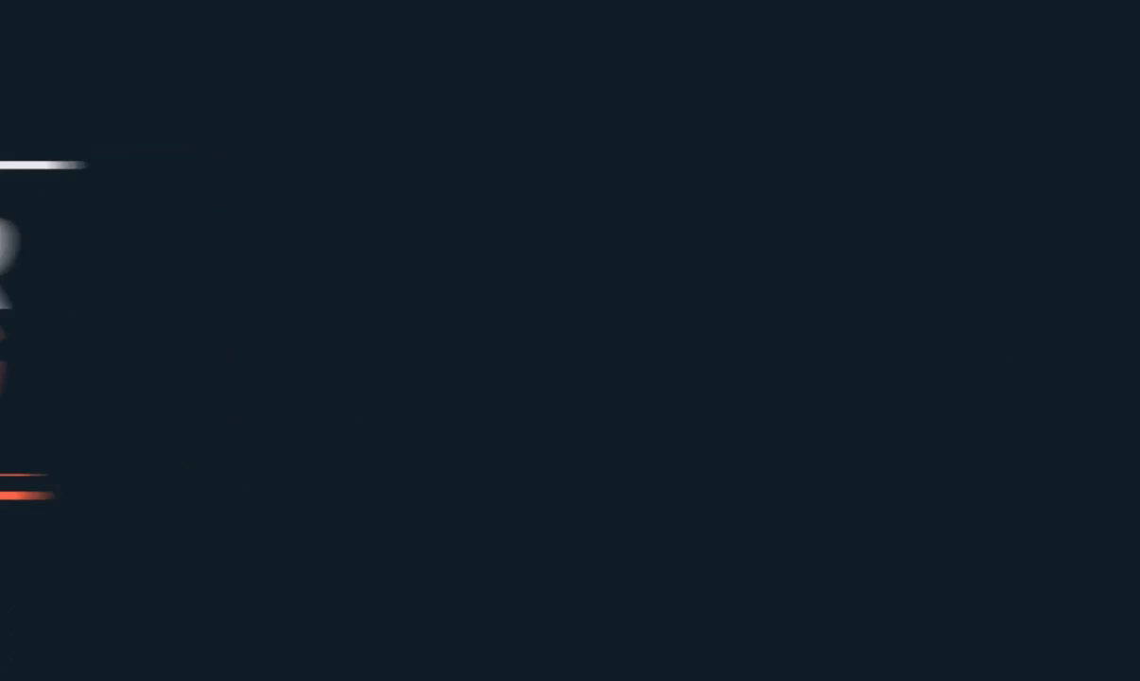